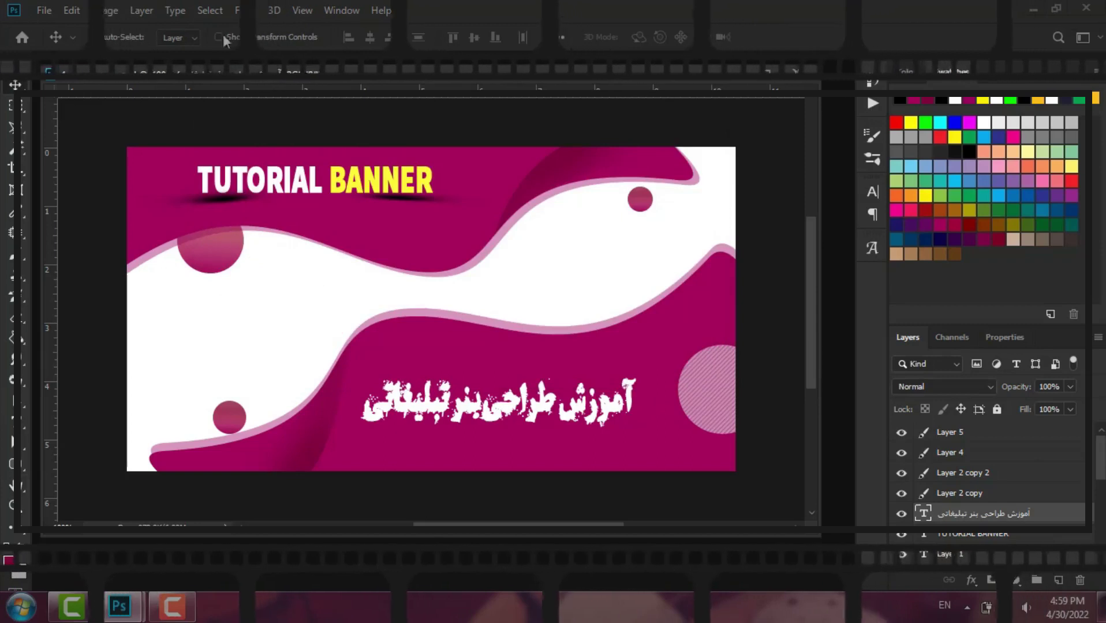
# Step: Create a new 750 x 400 pixel document at 72 pixels/inch in RGB Color with a white background
pyautogui.hotkey('ctrl', 'n')
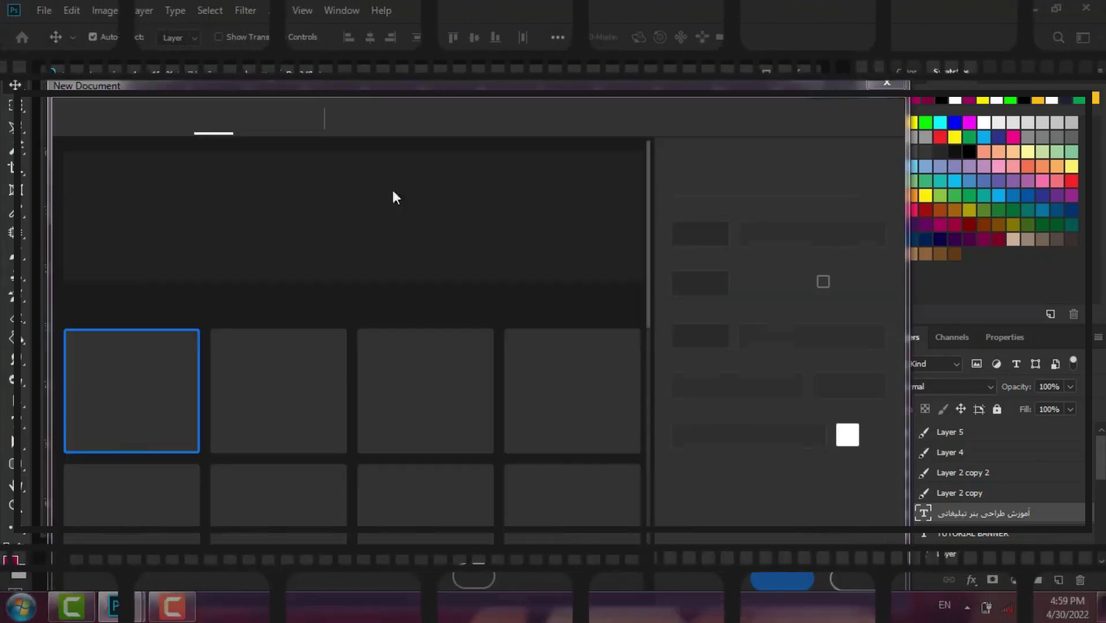
pyautogui.press('Tab')
pyautogui.write('400')
pyautogui.click(790, 292)
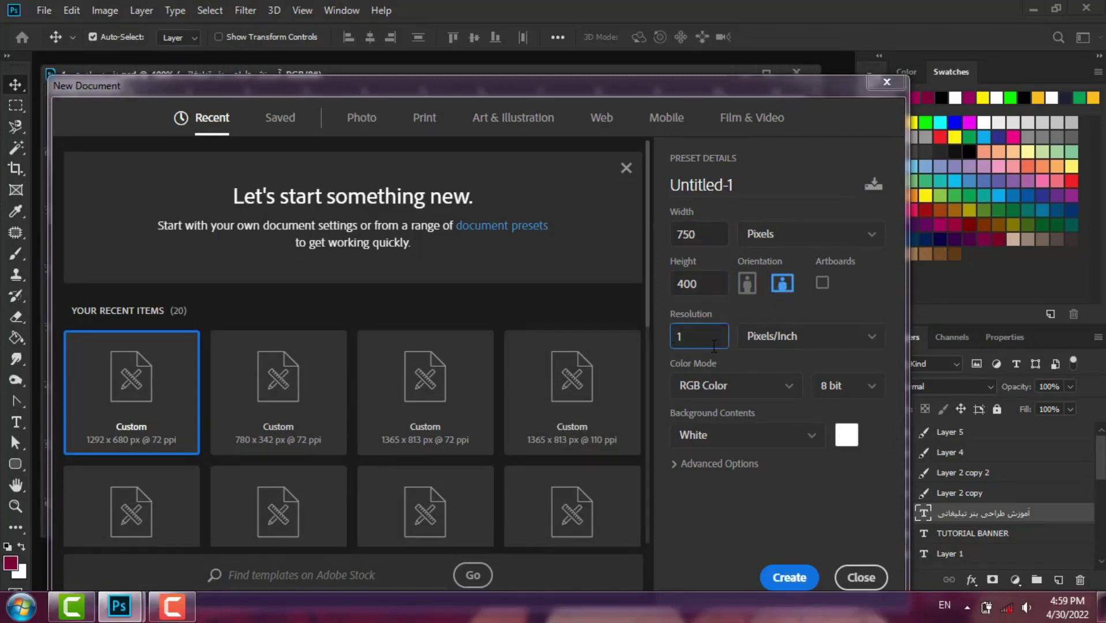
pyautogui.click(756, 392)
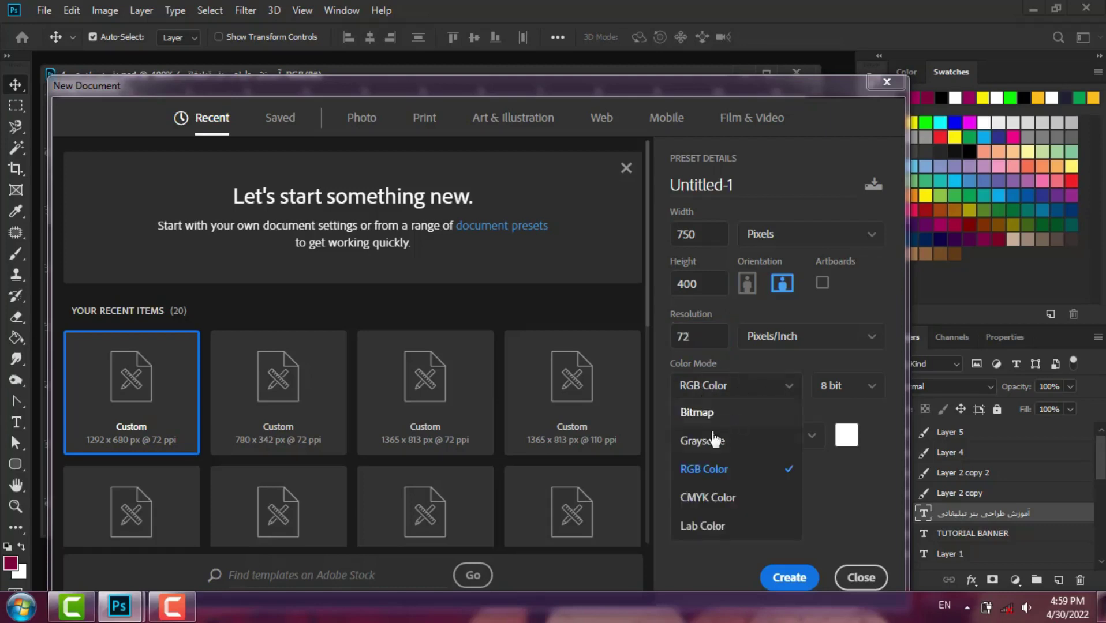
pyautogui.click(712, 340)
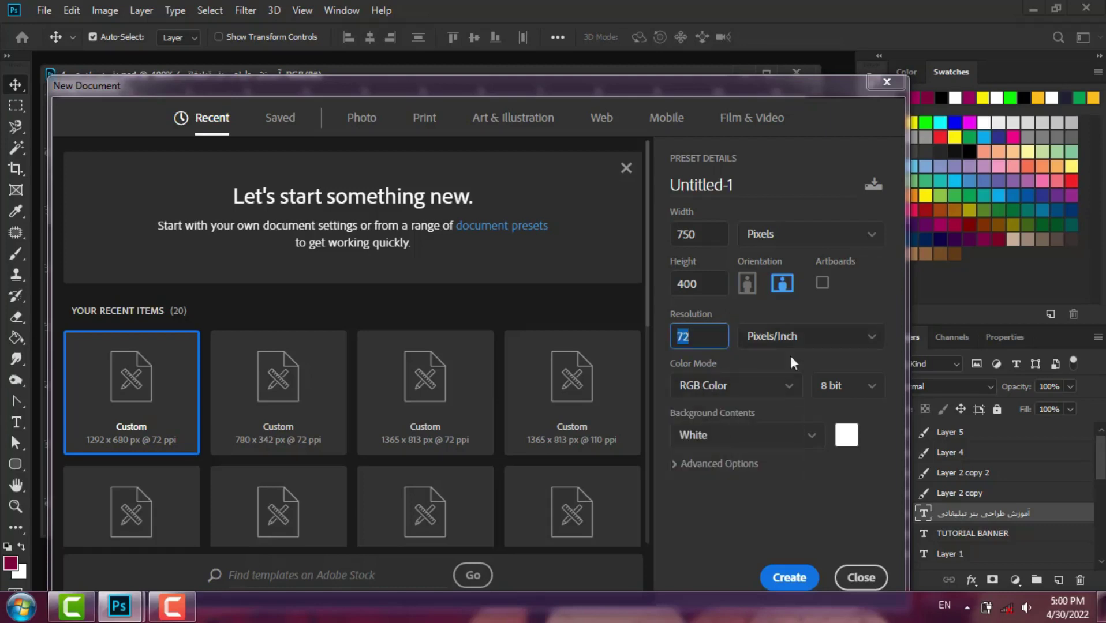
pyautogui.click(793, 575)
# Step: Tile the reference banner and the blank document one above the other
pyautogui.moveTo(332, 116); pyautogui.dragTo(232, 234)
pyautogui.click(341, 10)
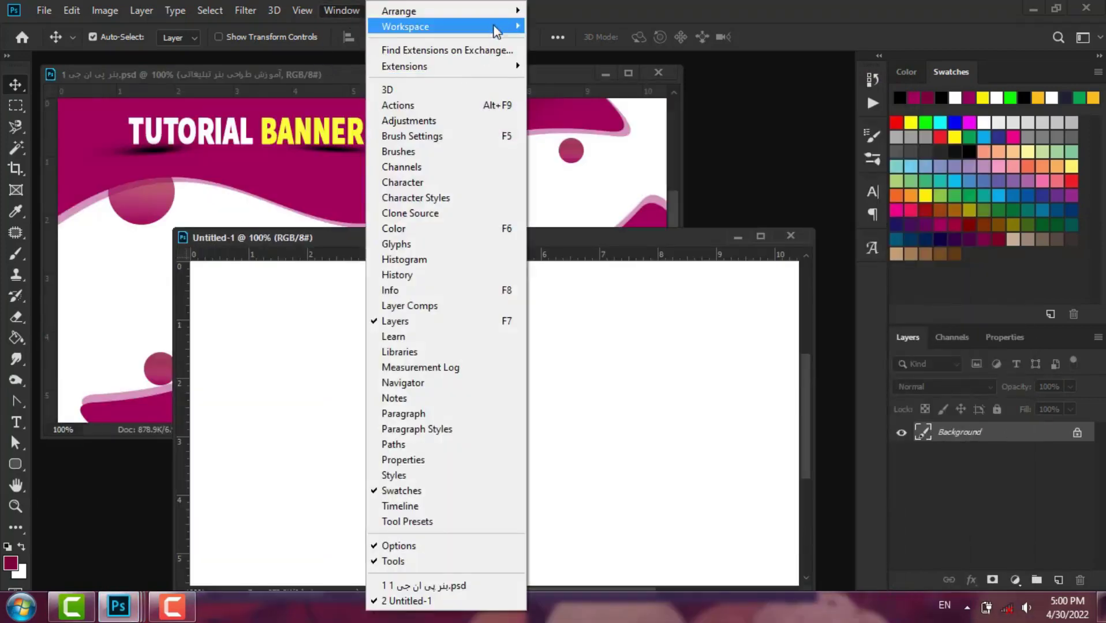
pyautogui.moveTo(416, 10)
pyautogui.click(577, 41)
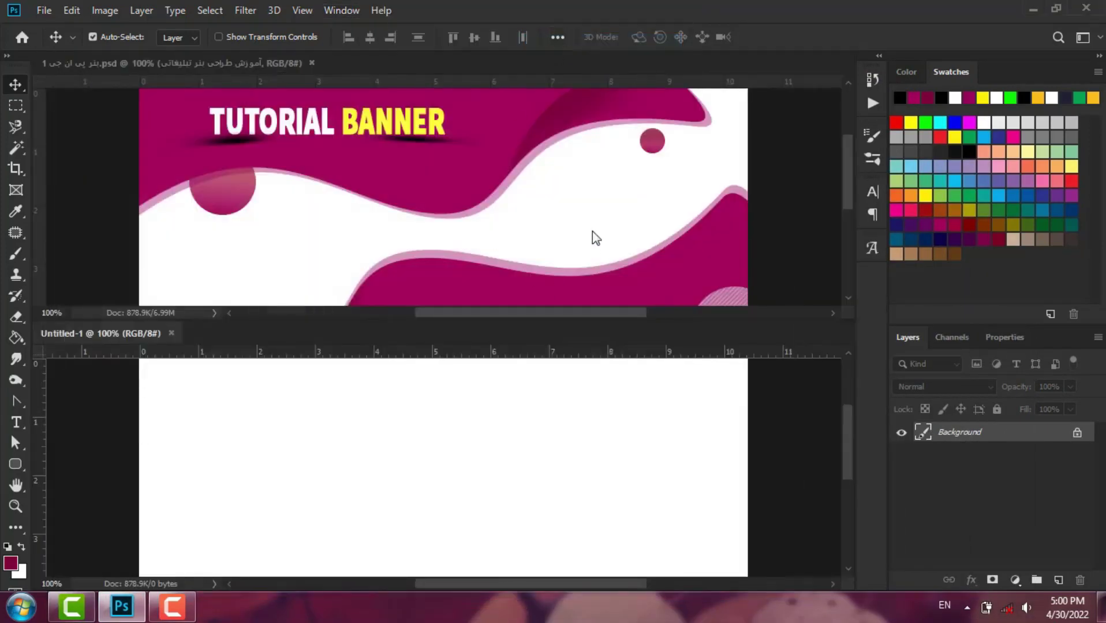
# Step: Zoom the reference banner out to 33.33% and shrink its pane so the blank document gets most of the workspace
pyautogui.hotkey('ctrl', '-')
pyautogui.hotkey('ctrl', '-')
pyautogui.moveTo(848, 180); pyautogui.dragTo(849, 203)
pyautogui.moveTo(693, 328); pyautogui.dragTo(711, 201)
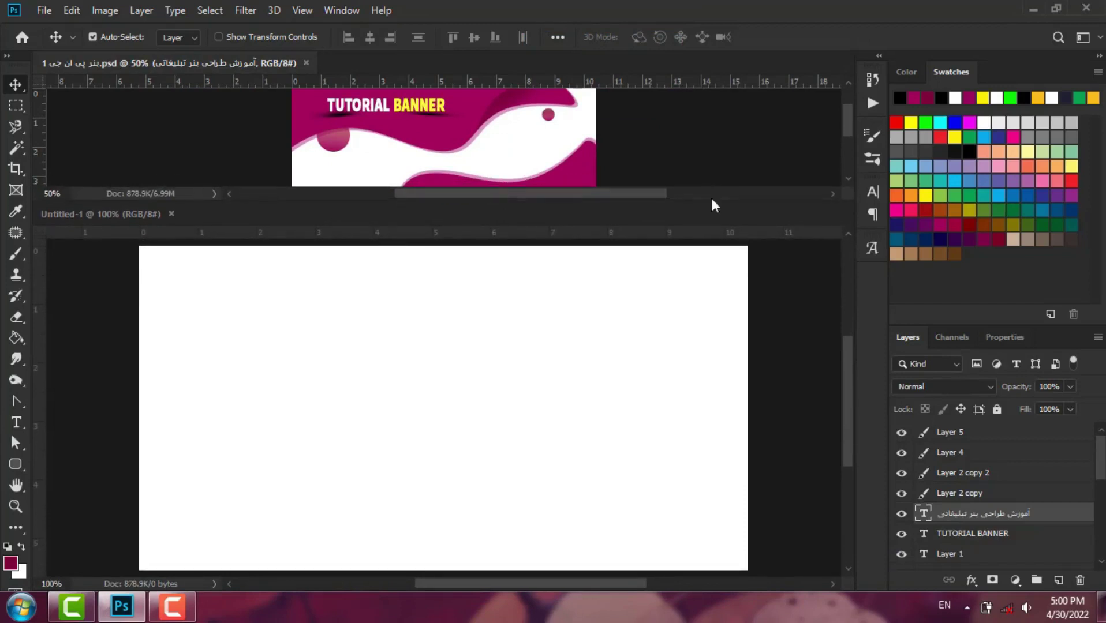
pyautogui.click(533, 145)
pyautogui.hotkey('ctrl', '-')
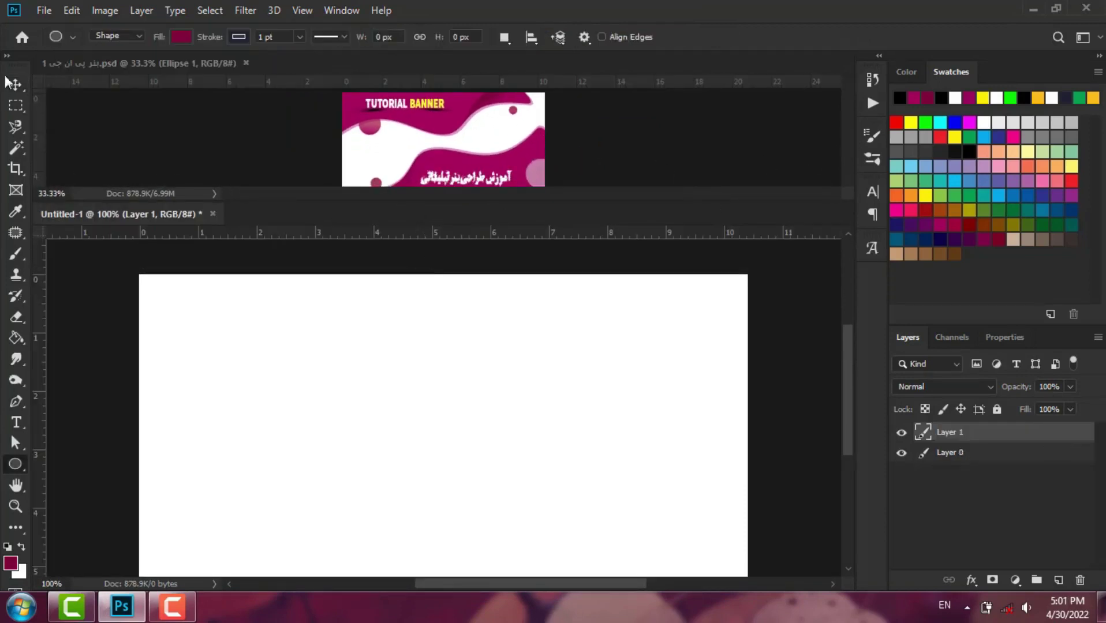
pyautogui.click(14, 84)
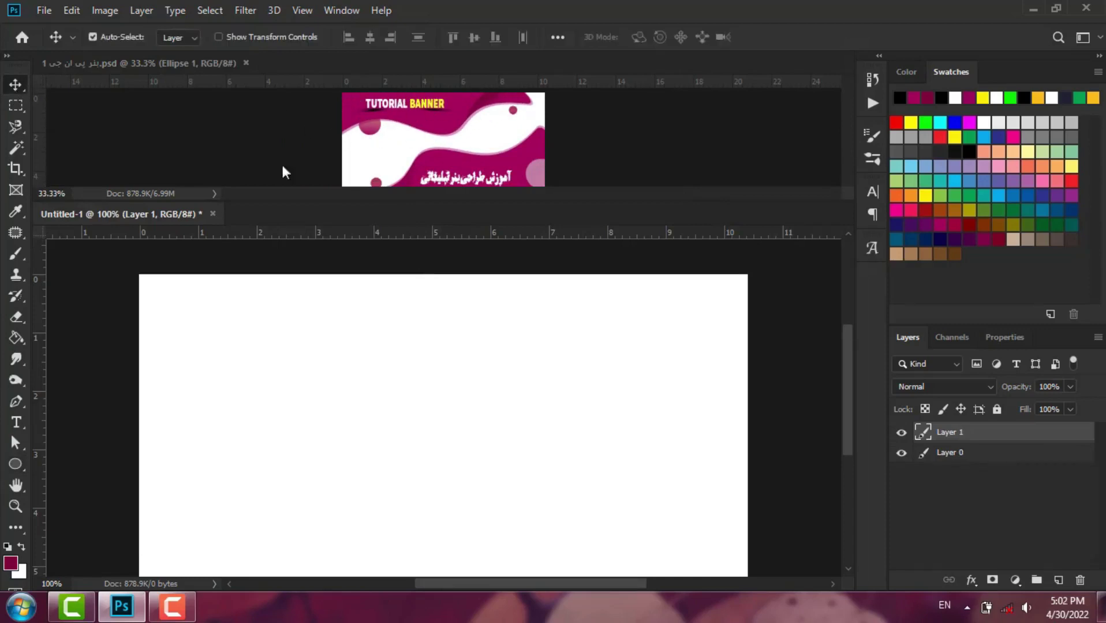
pyautogui.click(377, 382)
pyautogui.click(926, 438)
pyautogui.click(901, 453)
pyautogui.click(901, 454)
# Step: Draw a circle about 299 px wide with fill color #9e005d, overlapping the middle of the canvas's upper edge
pyautogui.rightClick(16, 464)
pyautogui.click(64, 495)
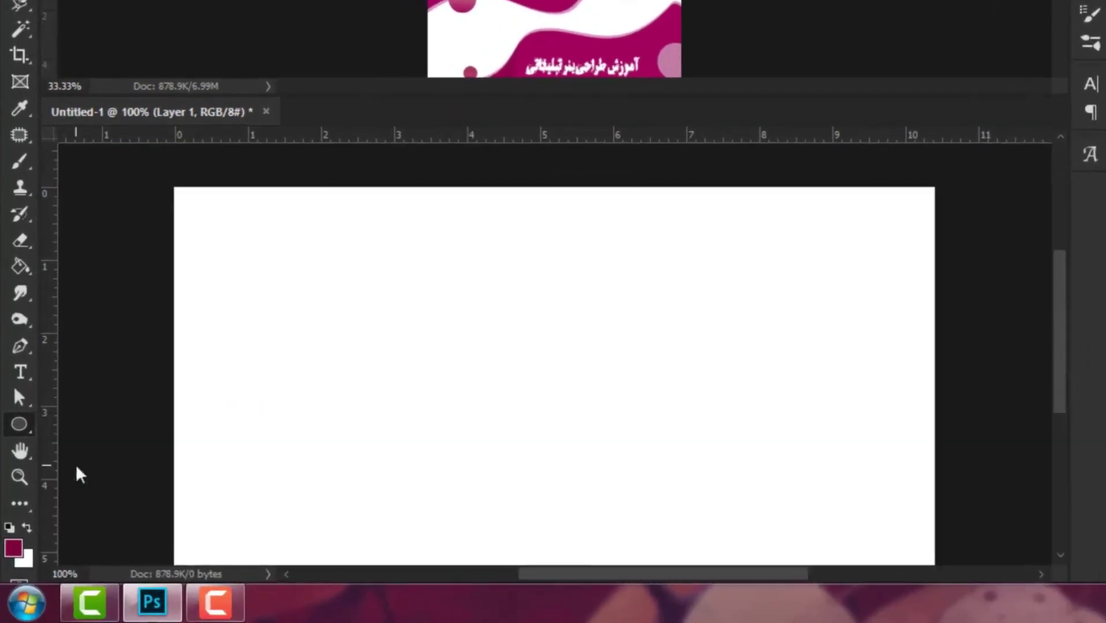
pyautogui.click(13, 547)
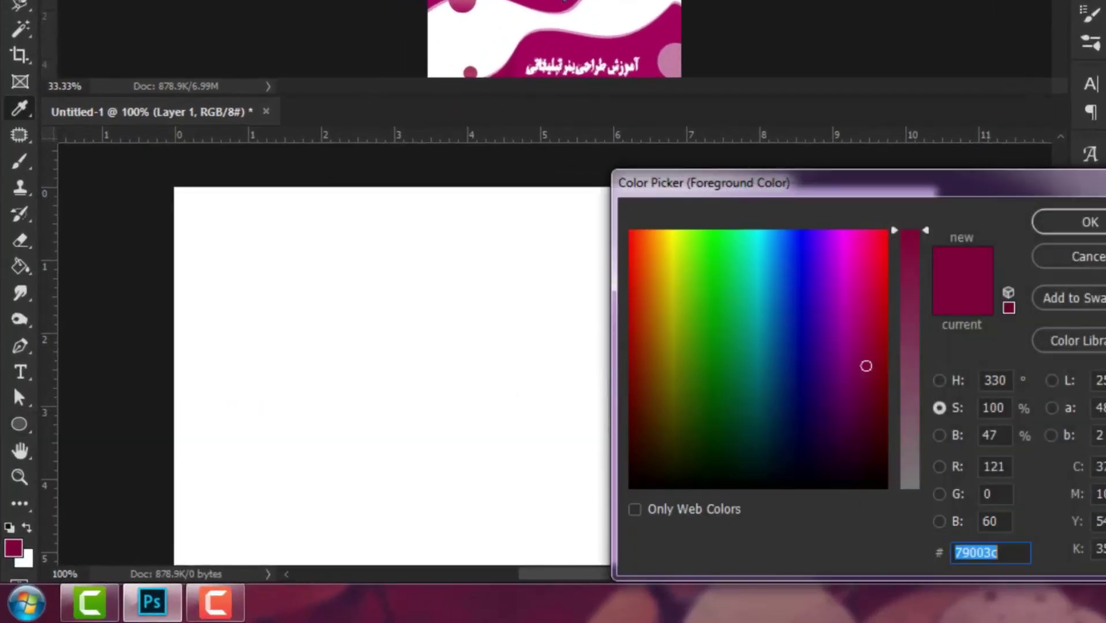
pyautogui.click(861, 328)
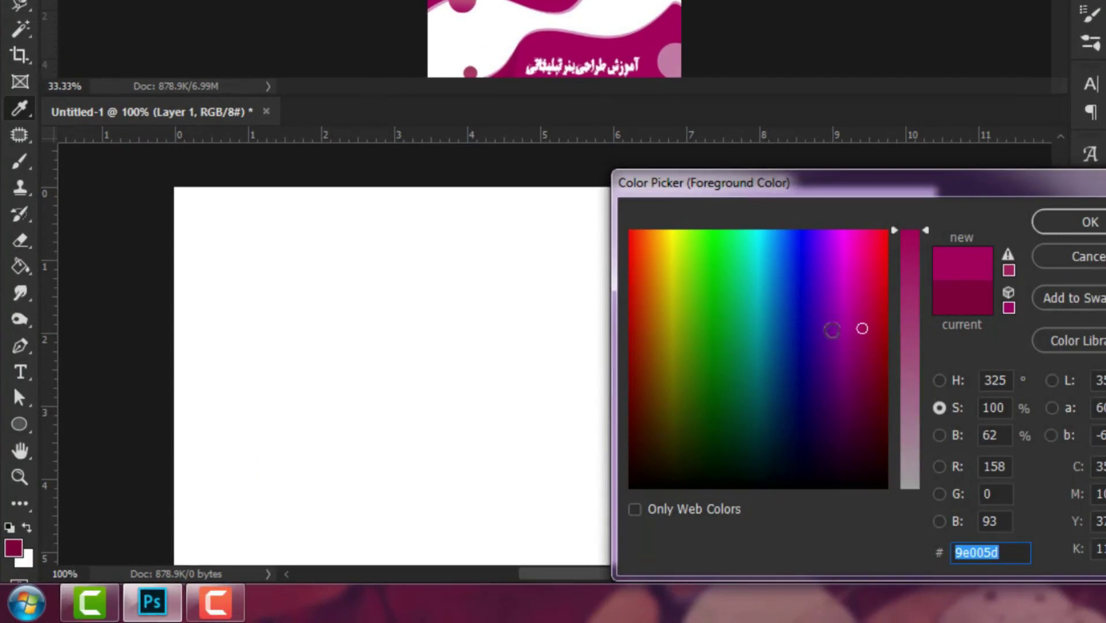
pyautogui.click(971, 553)
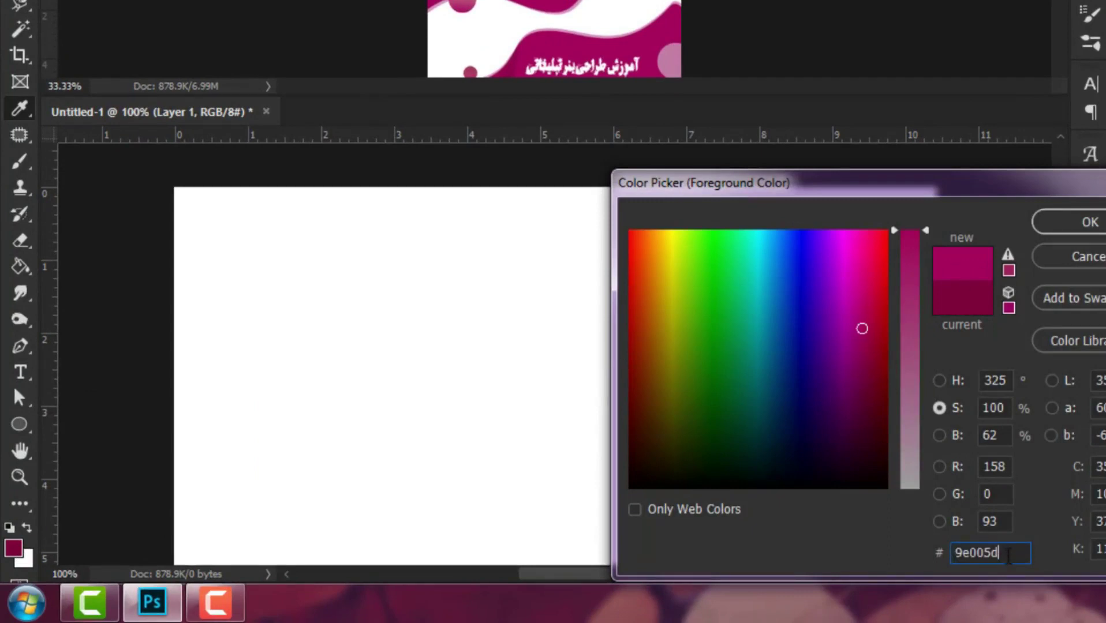
pyautogui.click(1087, 221)
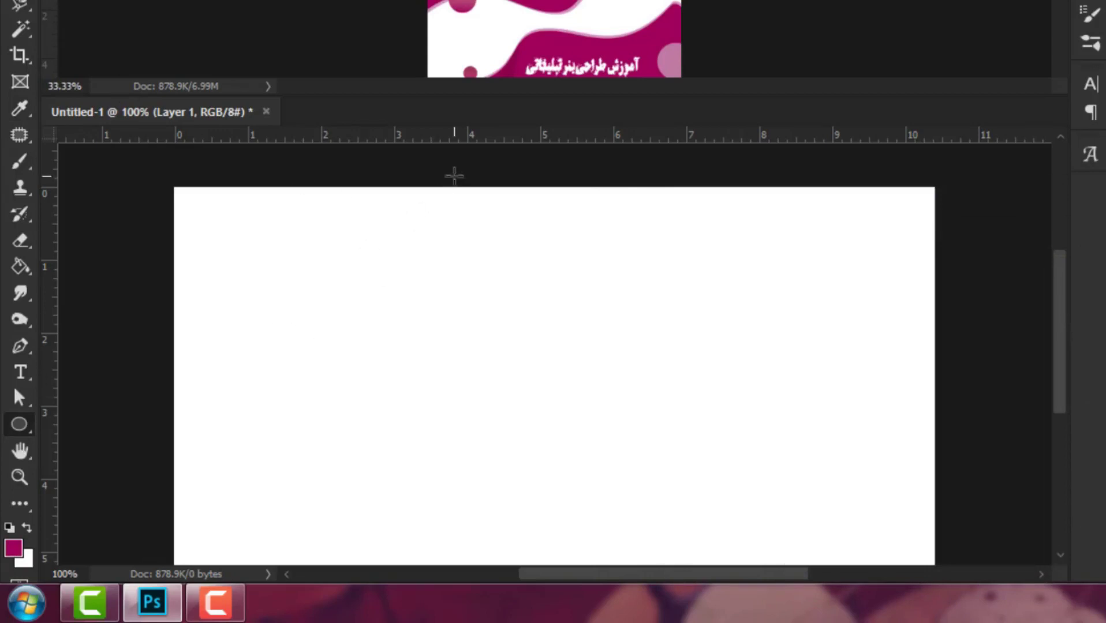
pyautogui.moveTo(407, 156); pyautogui.dragTo(804, 460)
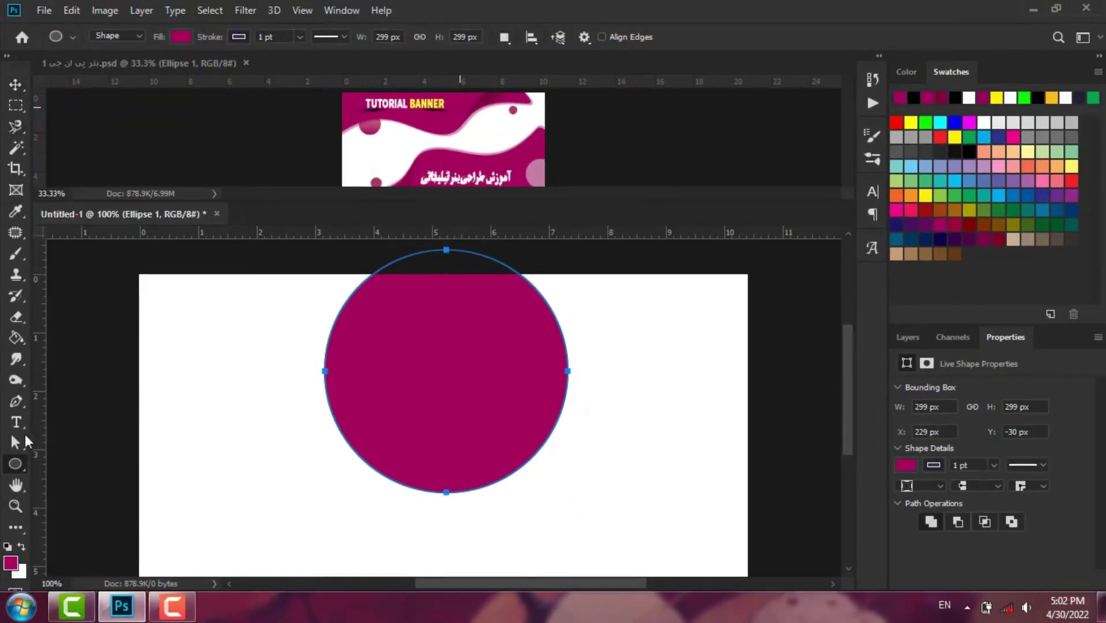
# Step: With the Direct Selection tool, pull the circle's left anchor point just past the canvas's lower-left corner
pyautogui.click(19, 398)
pyautogui.rightClick(16, 445)
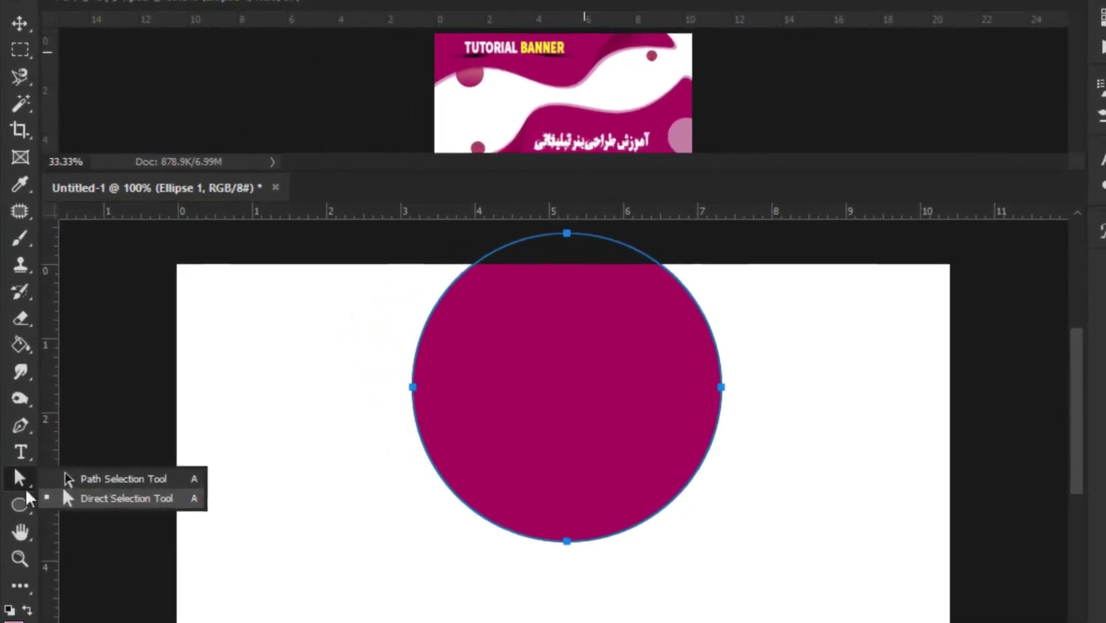
pyautogui.click(63, 459)
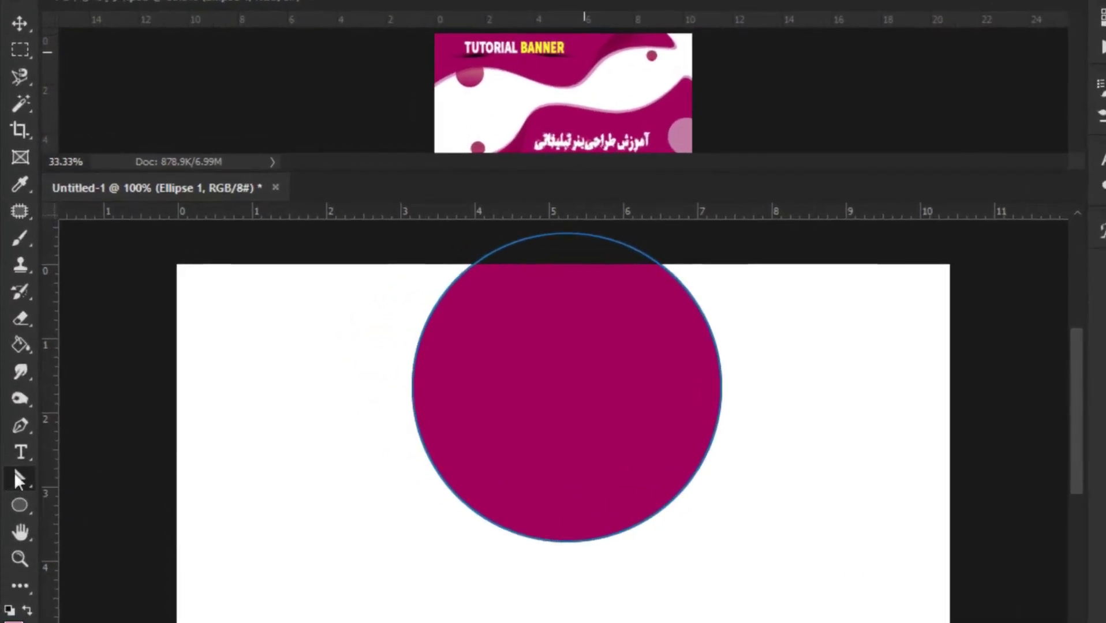
pyautogui.click(429, 385)
pyautogui.moveTo(412, 390); pyautogui.dragTo(203, 582)
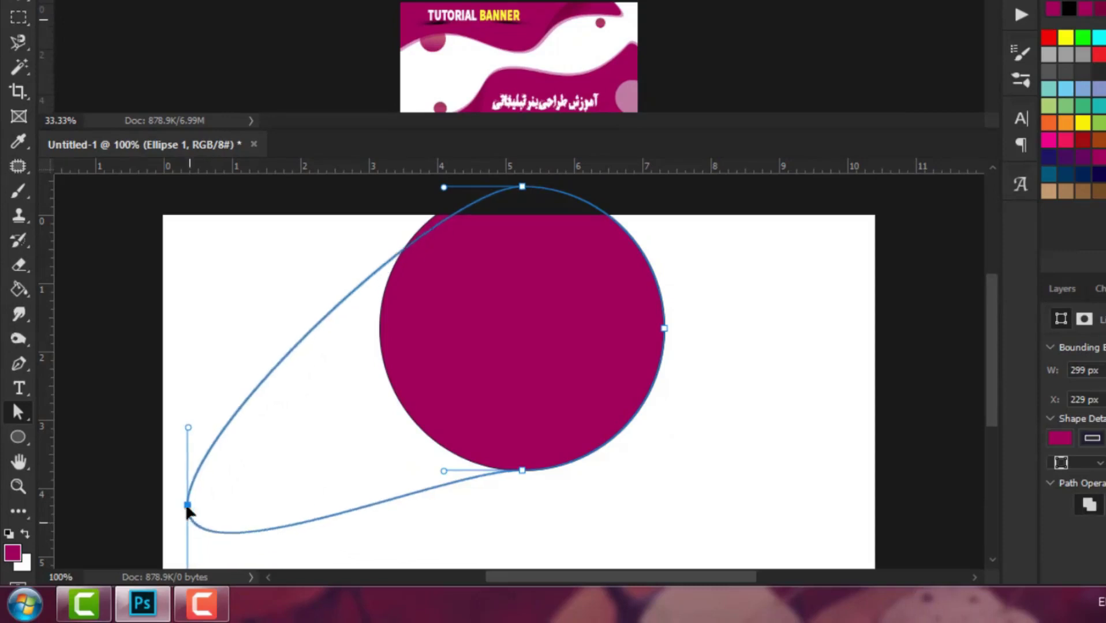
pyautogui.moveTo(187, 509); pyautogui.dragTo(179, 519)
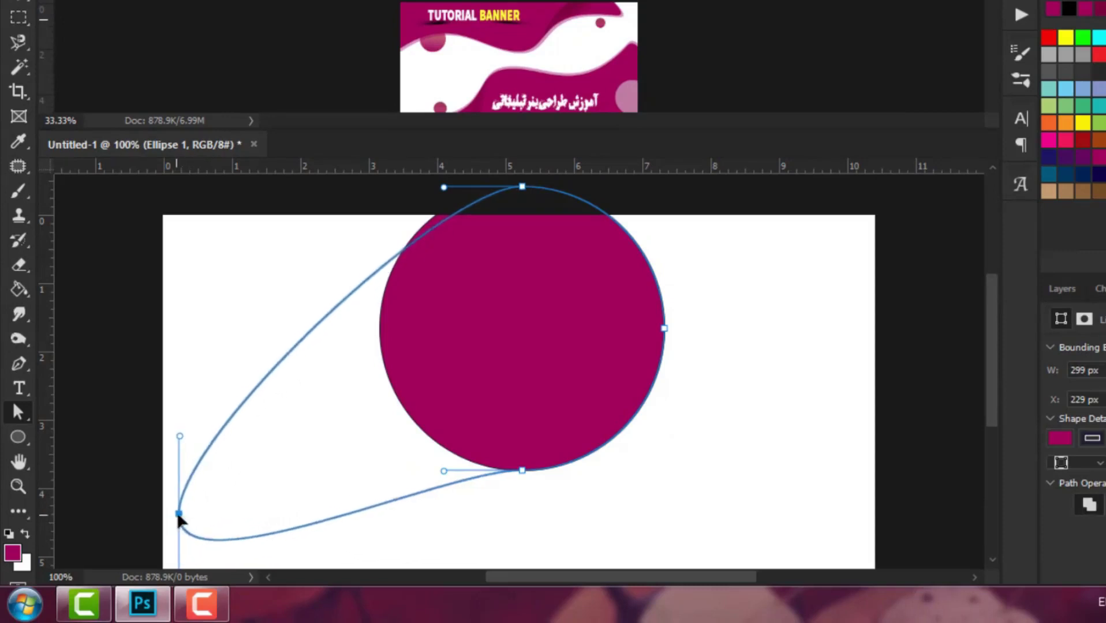
pyautogui.moveTo(988, 358); pyautogui.dragTo(990, 378)
pyautogui.moveTo(179, 460); pyautogui.dragTo(157, 529)
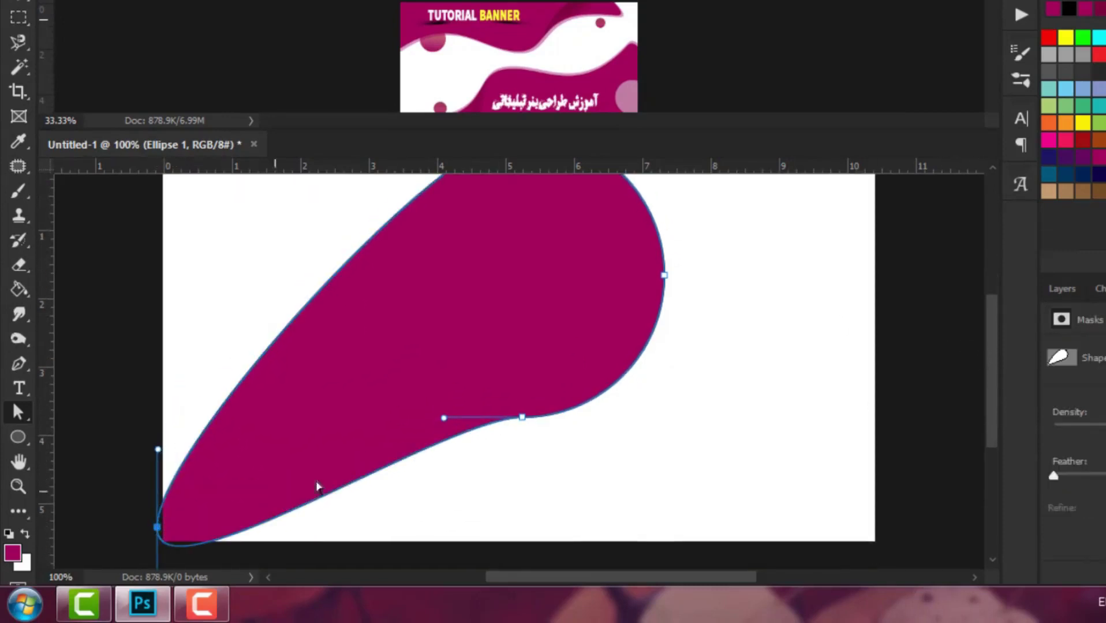
# Step: Angle the lower-left anchor's handles diagonally and pull the top anchor's handle far out to the upper left to cover the canvas corner
pyautogui.hotkey('ctrl', '-')
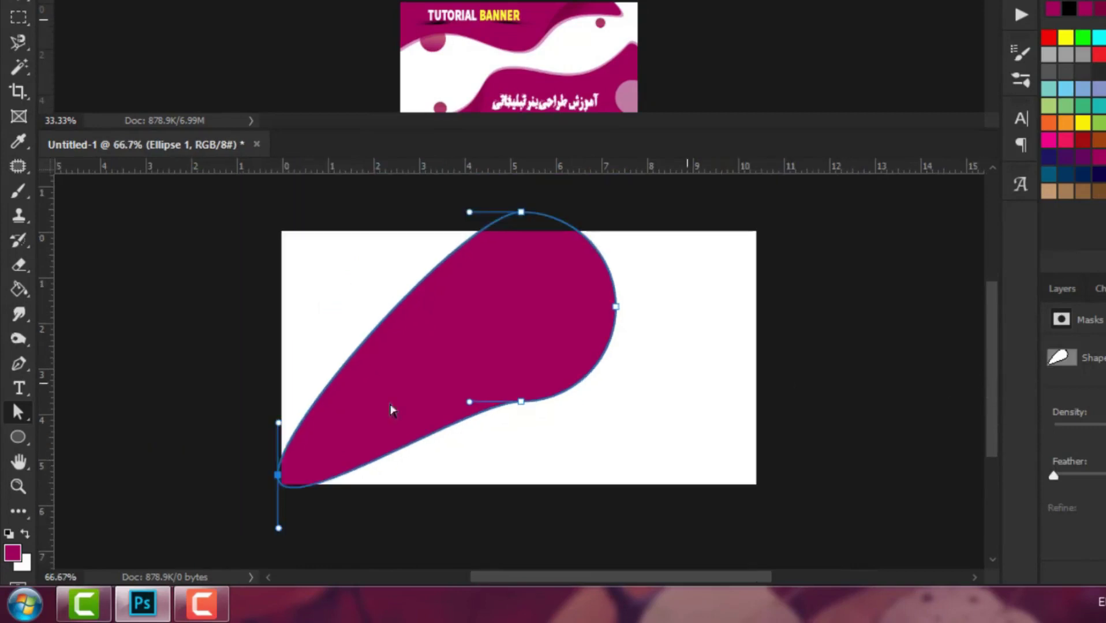
pyautogui.moveTo(284, 526); pyautogui.dragTo(334, 415)
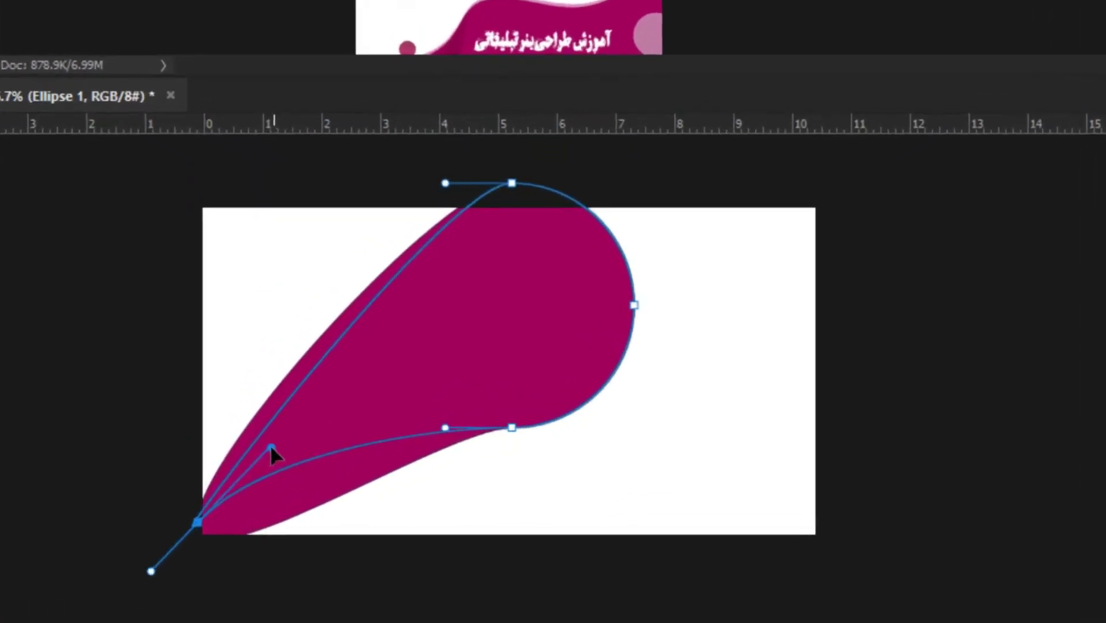
pyautogui.moveTo(270, 445); pyautogui.dragTo(288, 431)
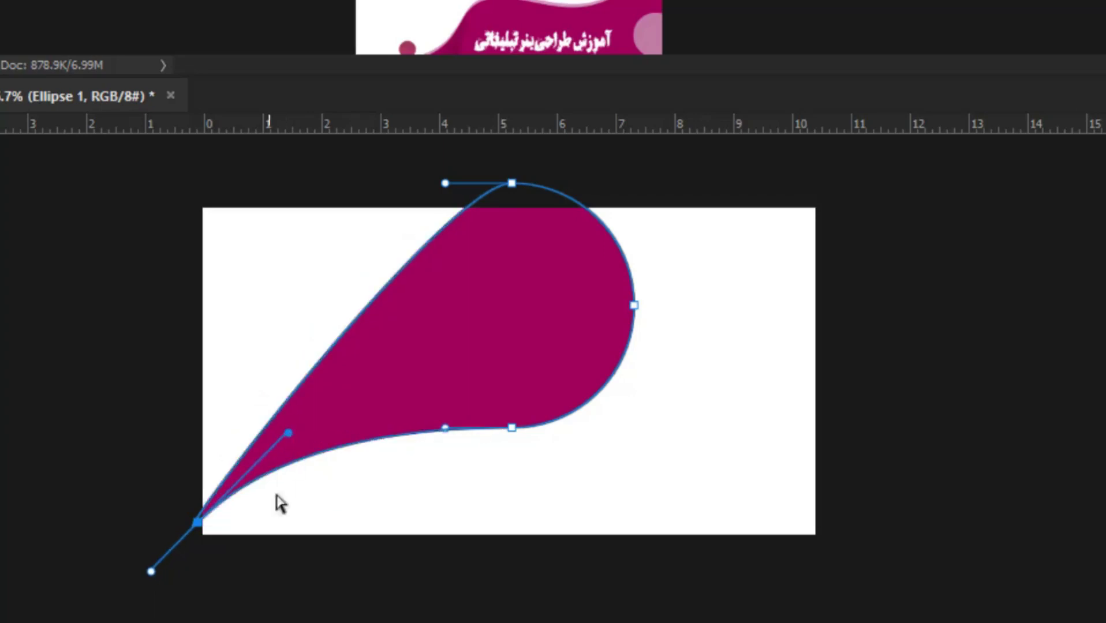
pyautogui.keyDown('shift'); pyautogui.click(633, 305); pyautogui.keyUp('shift')
pyautogui.moveTo(446, 185); pyautogui.dragTo(37, 168)
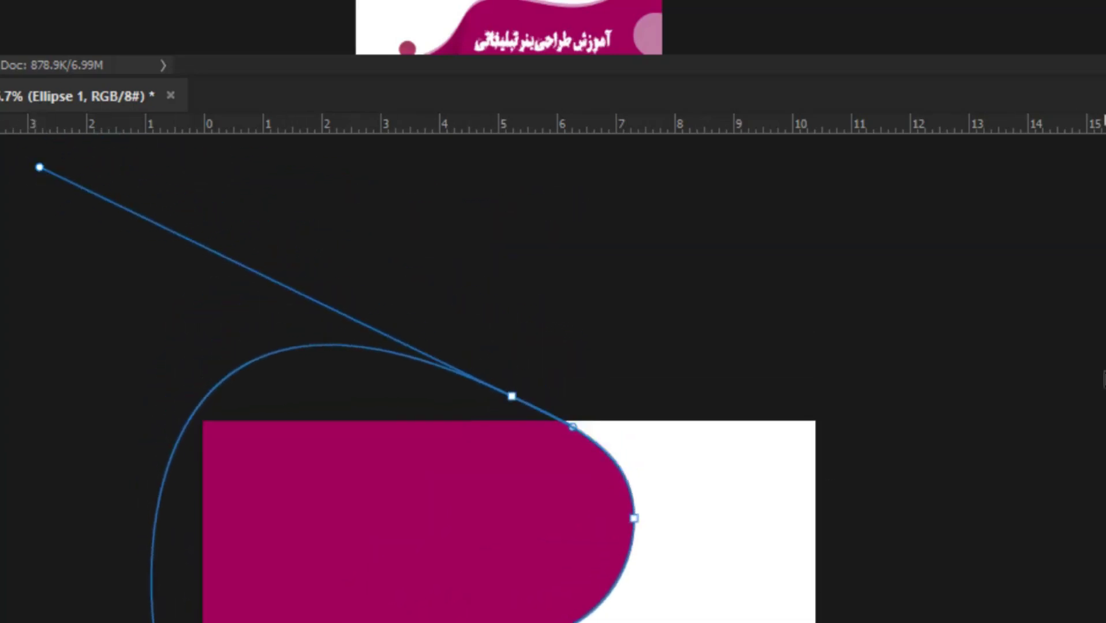
# Step: Reposition the shape's right and bottom anchors and bend their handles to form a wavy lower edge
pyautogui.scroll(-3, 1104, 471)
pyautogui.moveTo(634, 333); pyautogui.dragTo(658, 346)
pyautogui.moveTo(659, 413); pyautogui.dragTo(514, 350)
pyautogui.moveTo(580, 452); pyautogui.dragTo(547, 444)
pyautogui.moveTo(455, 469); pyautogui.dragTo(419, 417)
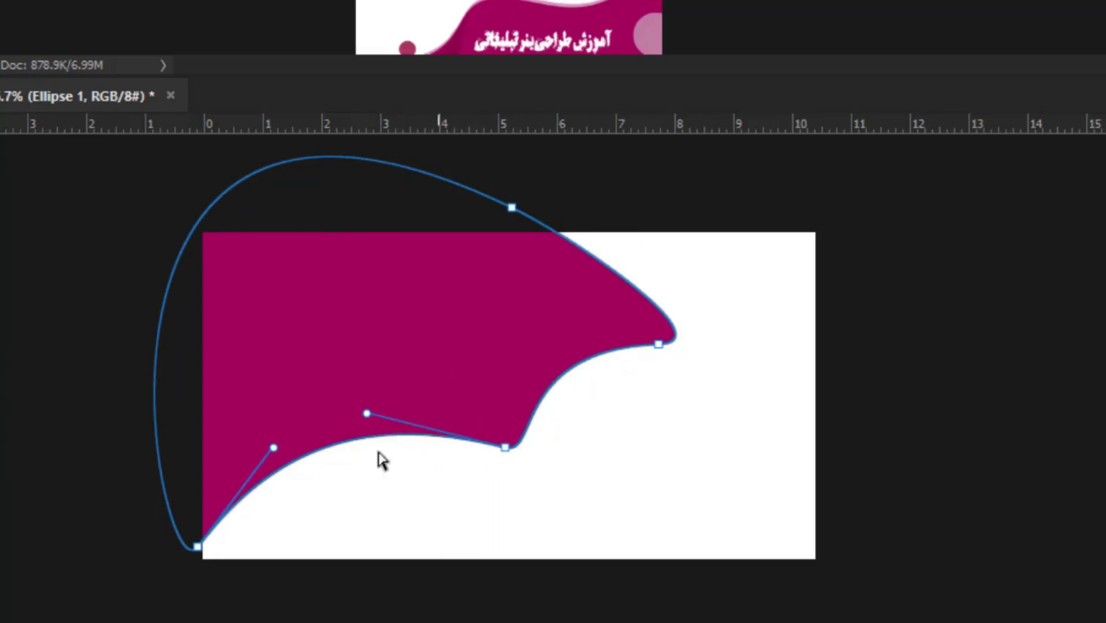
pyautogui.moveTo(417, 356); pyautogui.dragTo(439, 332)
# Step: Shift the right tip anchor slightly up and adjust its handles and the lower curve's handle to smooth the wave
pyautogui.click(632, 325)
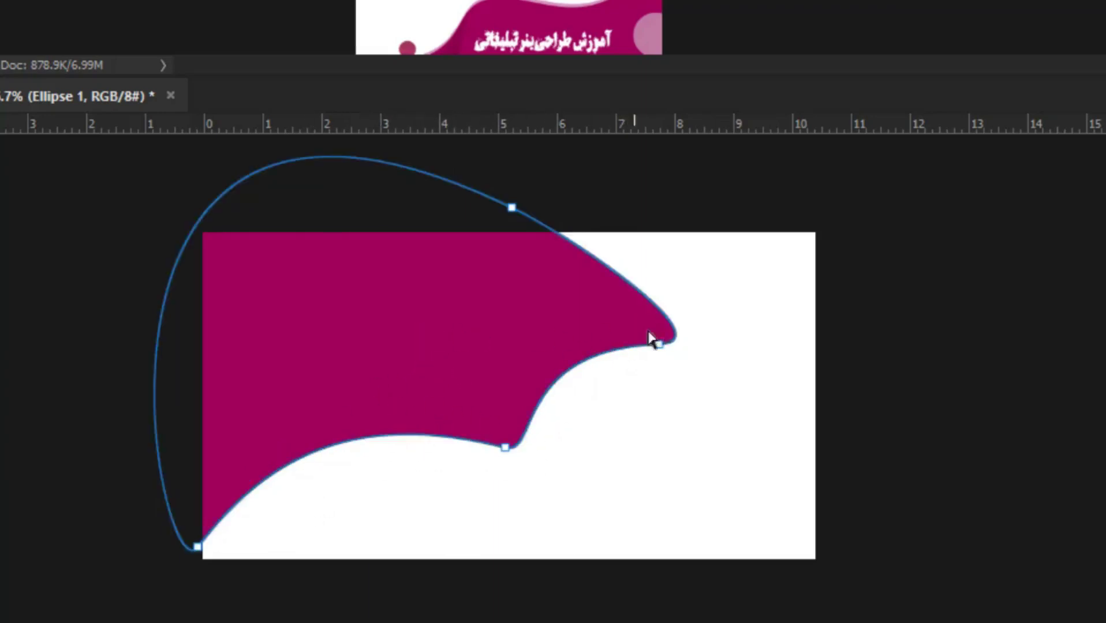
pyautogui.click(668, 345)
pyautogui.moveTo(668, 345); pyautogui.dragTo(672, 315)
pyautogui.moveTo(739, 312); pyautogui.dragTo(733, 306)
pyautogui.moveTo(572, 238); pyautogui.dragTo(579, 223)
pyautogui.moveTo(332, 356); pyautogui.dragTo(347, 328)
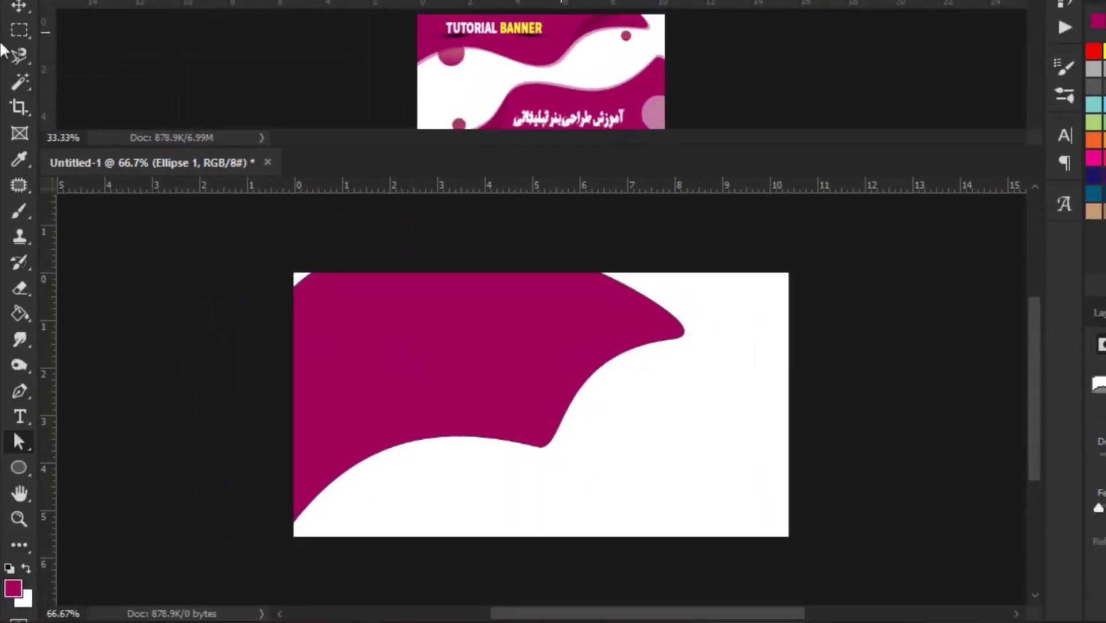
# Step: Move the wave shape up and rotate it slightly clockwise so it fills only the upper part of the canvas
pyautogui.click(19, 5)
pyautogui.moveTo(430, 372); pyautogui.dragTo(440, 340)
pyautogui.hotkey('ctrl', 't')
pyautogui.moveTo(726, 242); pyautogui.dragTo(774, 298)
pyautogui.moveTo(526, 377); pyautogui.dragTo(556, 341)
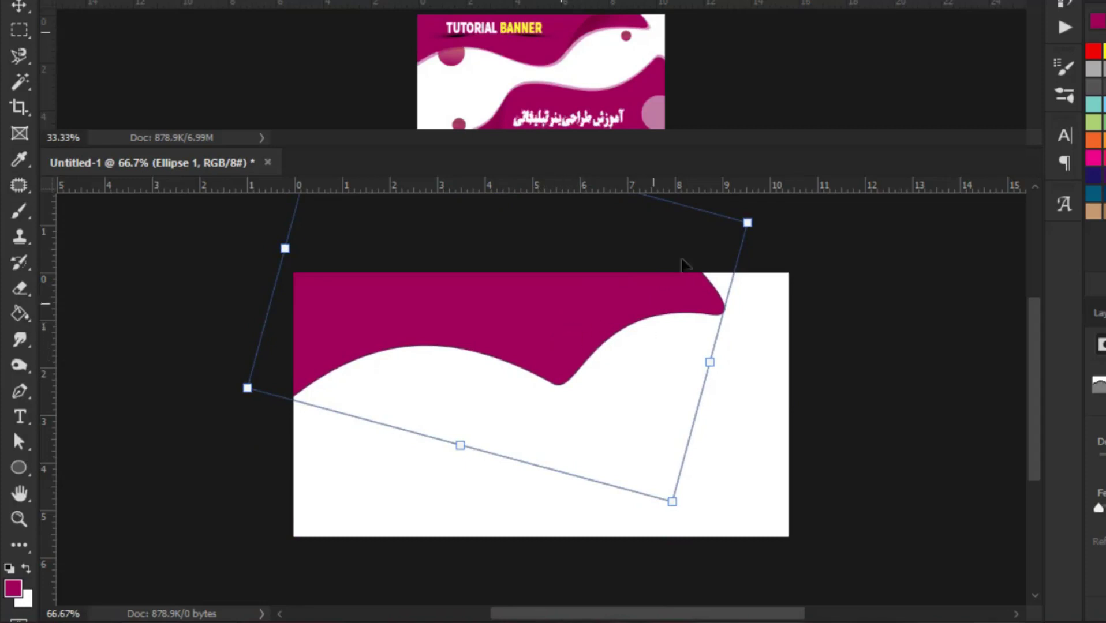
pyautogui.press('Return')
# Step: Fine-tune the handles of the wave's lower middle and right anchors with the Direct Selection tool, finishing with the shape deselected
pyautogui.click(13, 442)
pyautogui.click(561, 386)
pyautogui.moveTo(579, 399); pyautogui.dragTo(581, 402)
pyautogui.click(594, 299)
pyautogui.moveTo(594, 299); pyautogui.dragTo(592, 292)
pyautogui.click(19, 6)
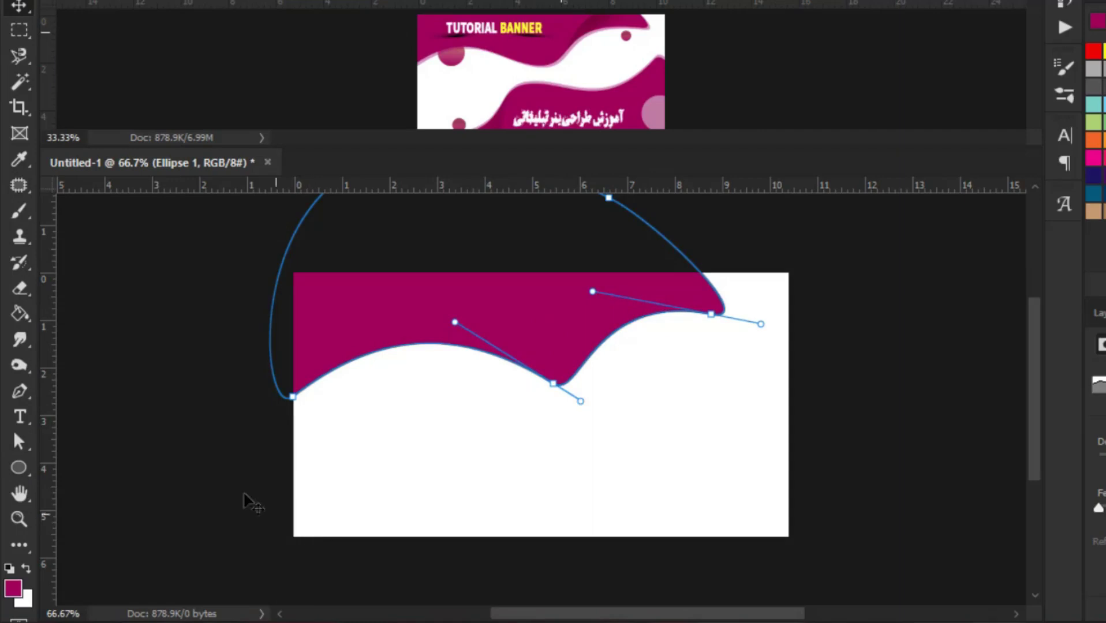
pyautogui.click(444, 522)
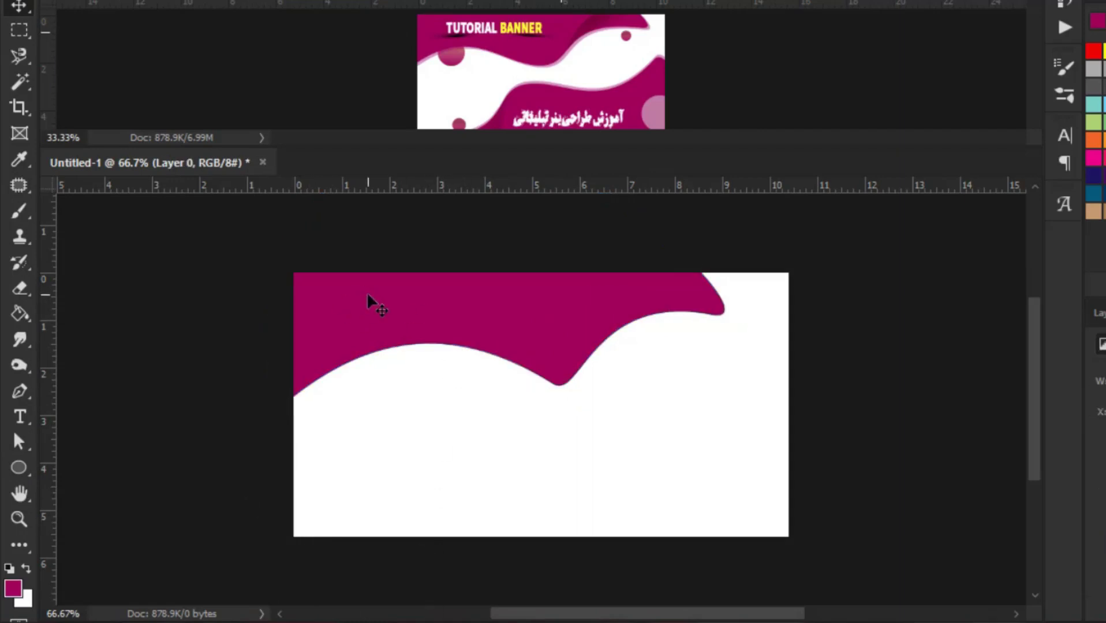
# Step: Duplicate the wave shape, rotate the copy about half a turn and fit it into the canvas's lower-right corner
pyautogui.moveTo(373, 303); pyautogui.dragTo(408, 417)
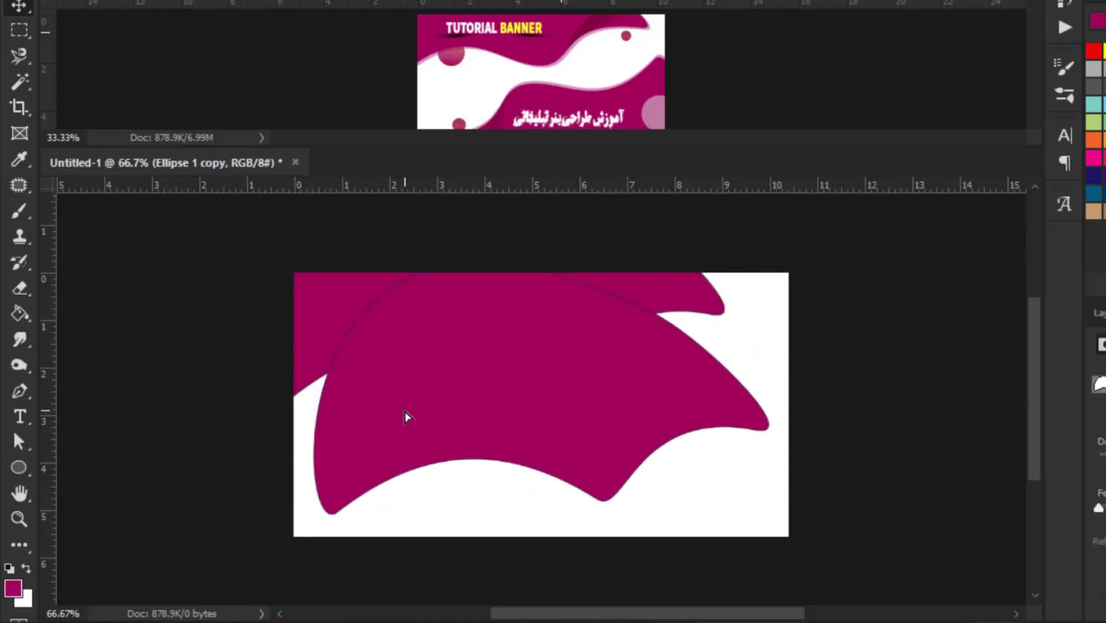
pyautogui.moveTo(776, 505); pyautogui.dragTo(285, 325)
pyautogui.moveTo(586, 440); pyautogui.dragTo(671, 534)
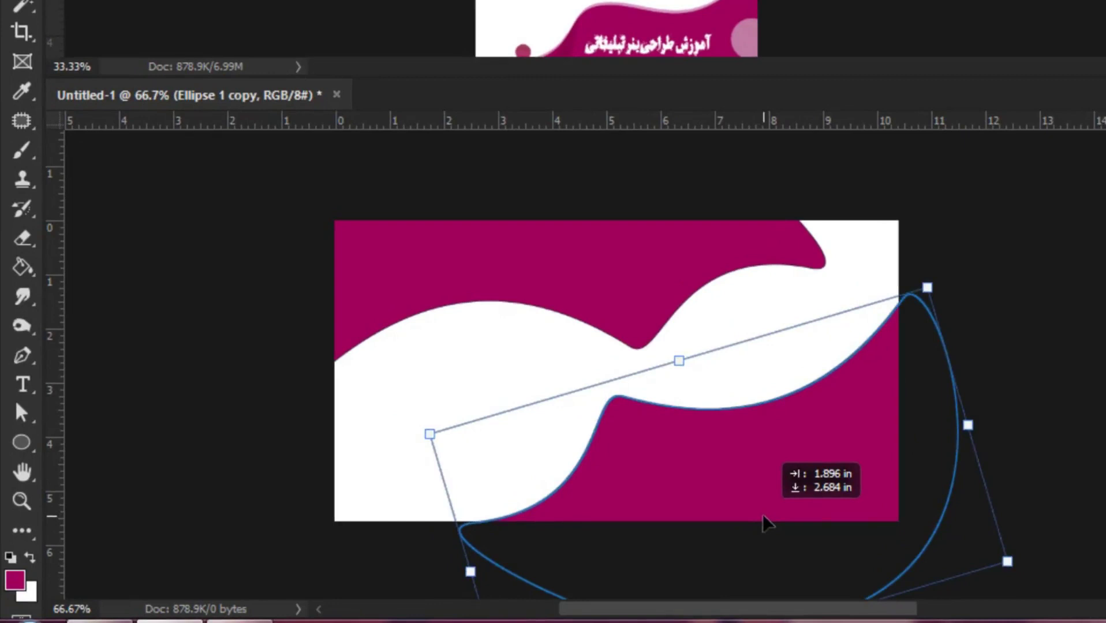
pyautogui.moveTo(764, 518); pyautogui.dragTo(721, 517)
pyautogui.moveTo(997, 537); pyautogui.dragTo(984, 579)
pyautogui.moveTo(613, 527); pyautogui.dragTo(659, 552)
pyautogui.press('Return')
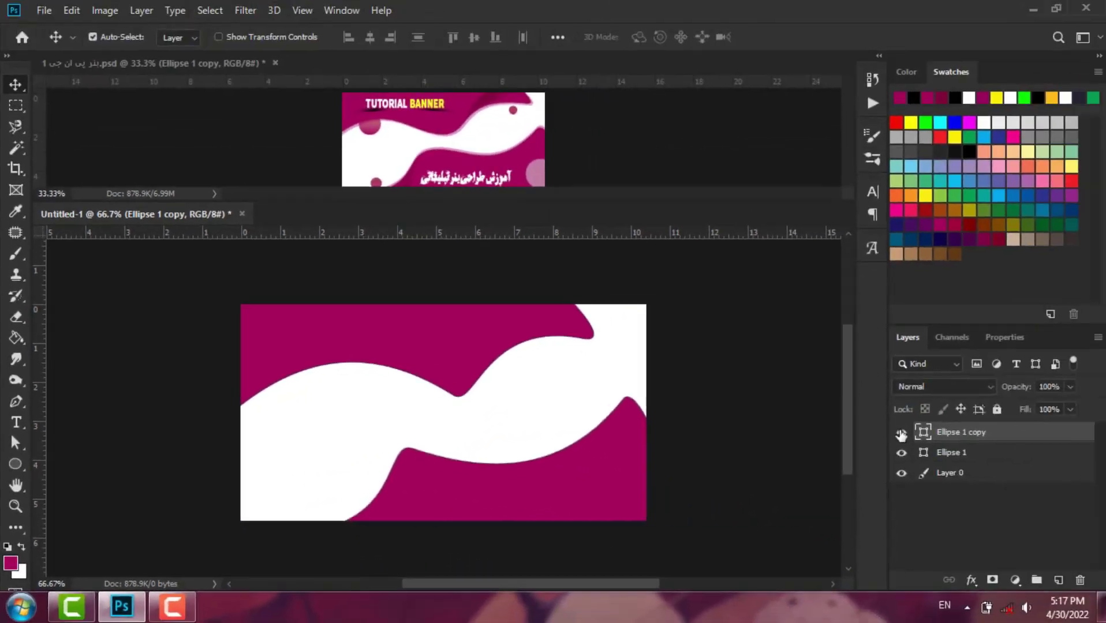
# Step: Add a drop shadow to the lower-right wave shape and set the shadow colour to 970063
pyautogui.doubleClick(901, 433)
pyautogui.doubleClick(1083, 436)
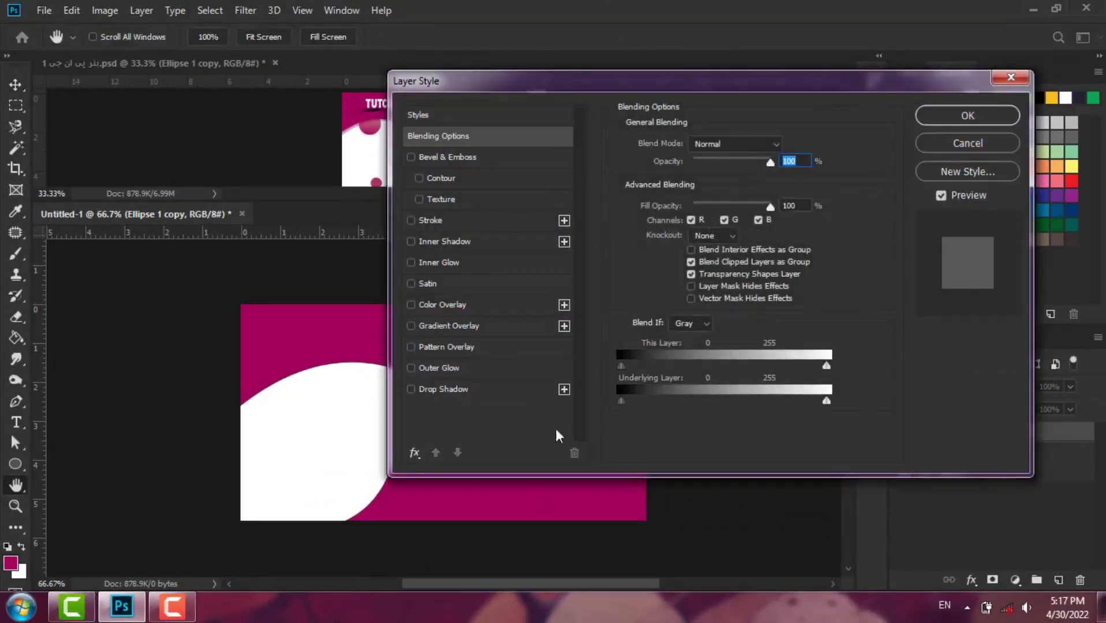
pyautogui.click(519, 385)
pyautogui.moveTo(649, 85); pyautogui.dragTo(904, 111)
pyautogui.click(1039, 172)
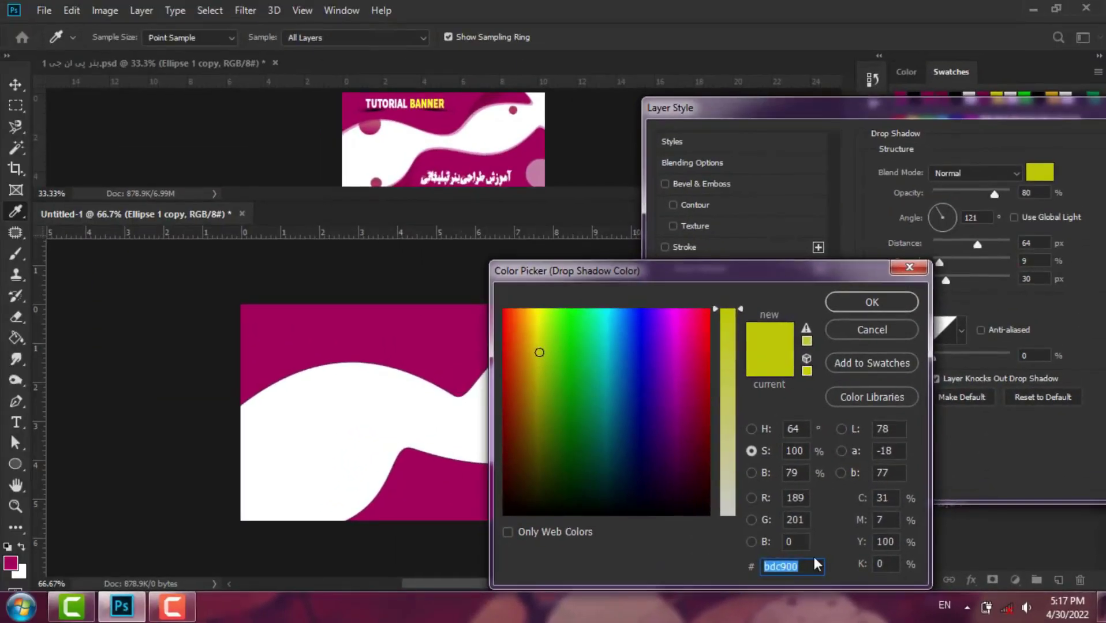
pyautogui.write('970063')
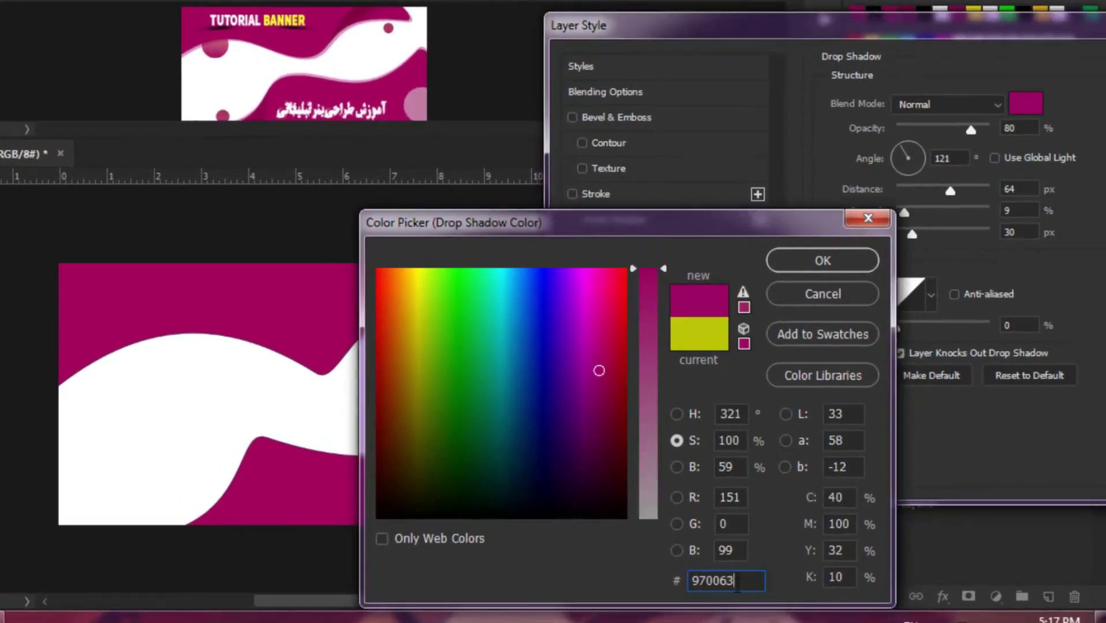
pyautogui.moveTo(737, 584); pyautogui.dragTo(651, 580)
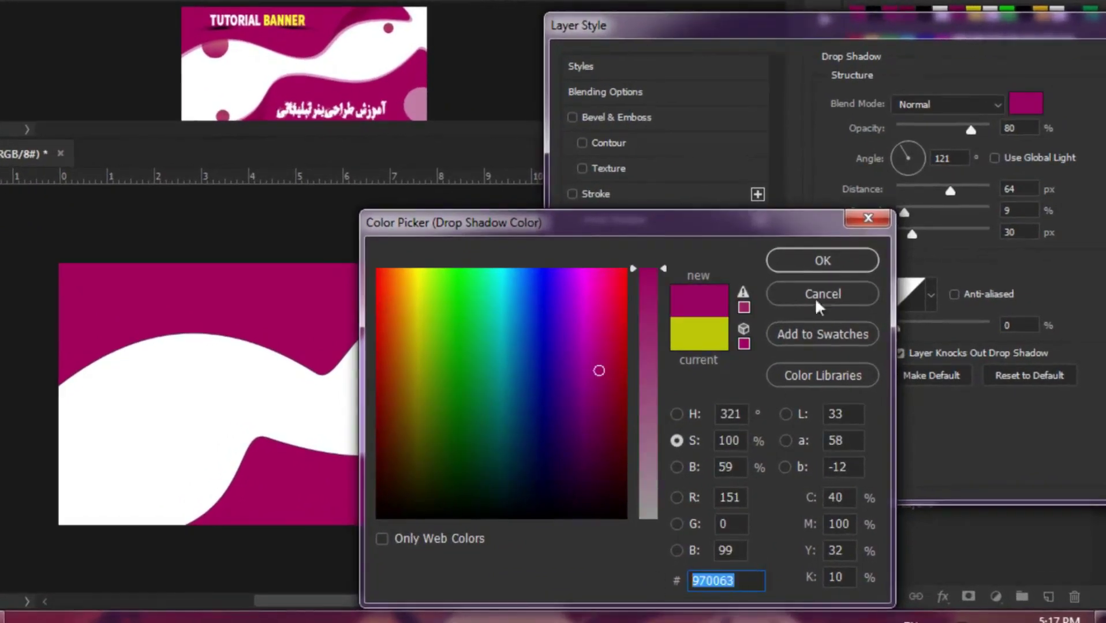
pyautogui.click(823, 263)
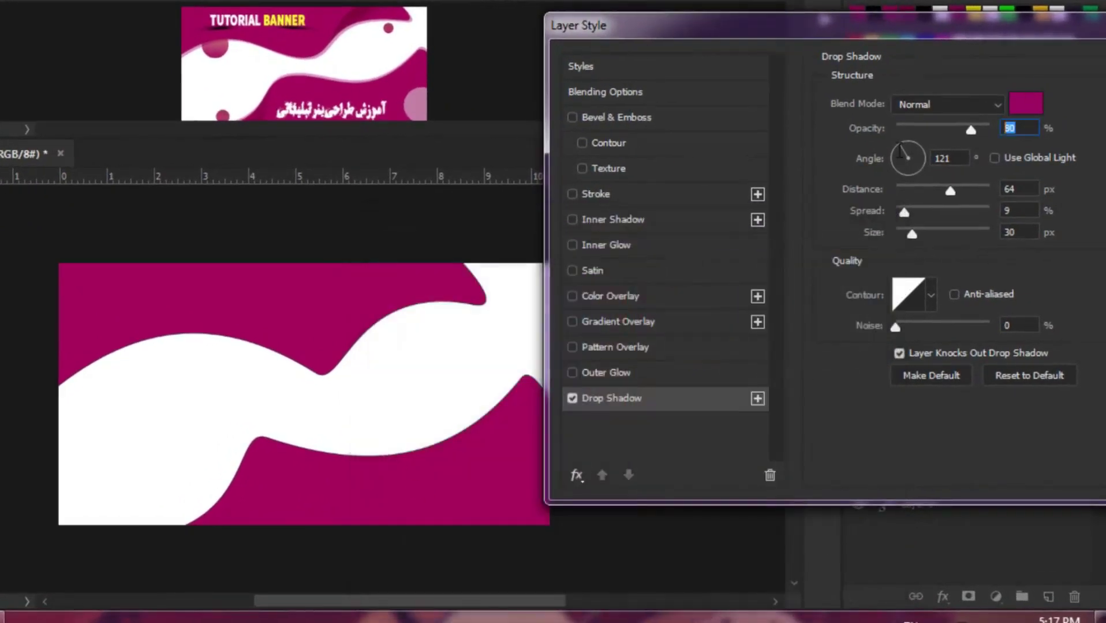
# Step: Set the lower wave's drop shadow to 50% opacity, 10 px distance, 0 px size and a -99° angle
pyautogui.write('50')
pyautogui.doubleClick(1030, 190)
pyautogui.write('10')
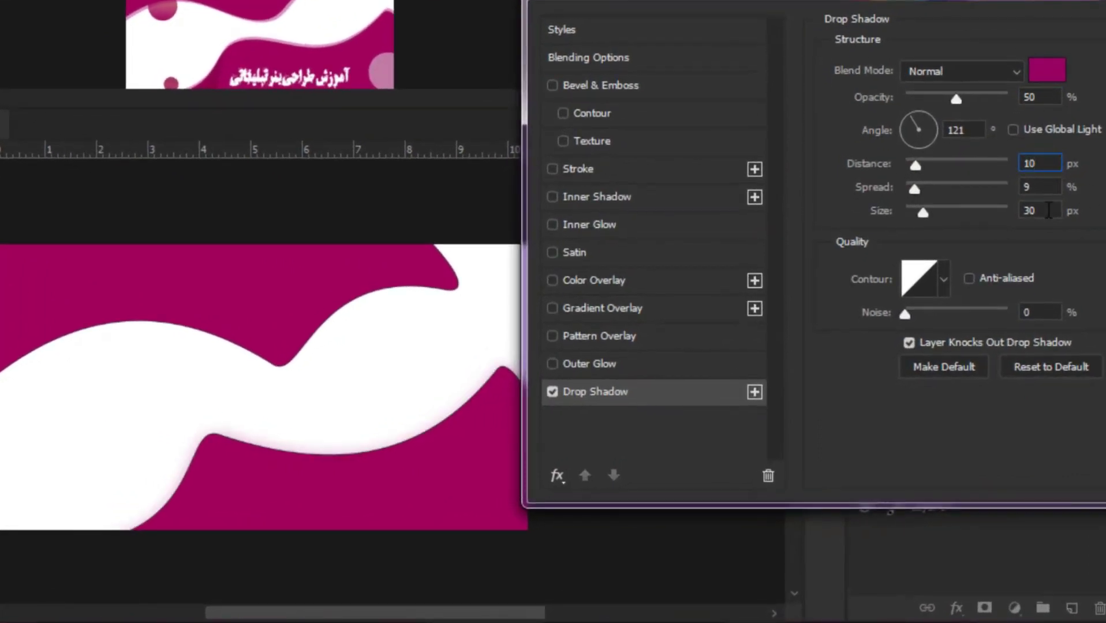
pyautogui.write('0')
pyautogui.moveTo(966, 131); pyautogui.dragTo(927, 135)
pyautogui.write('-99')
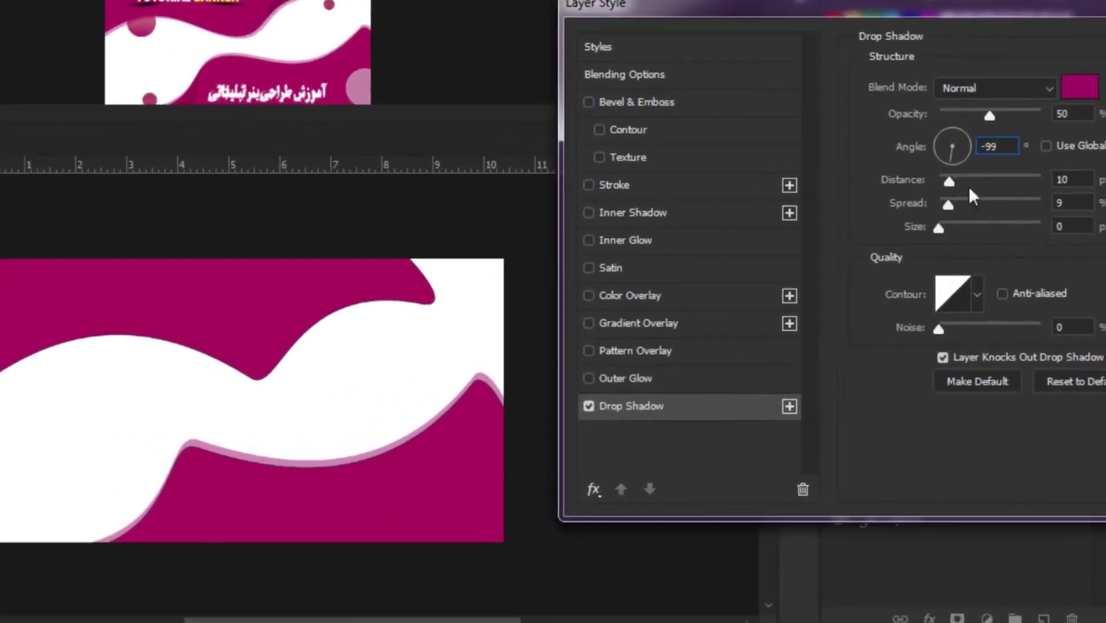
# Step: Lower the drop shadow's opacity to 44% and apply the layer style
pyautogui.moveTo(1006, 116); pyautogui.dragTo(985, 111)
pyautogui.press('Down')
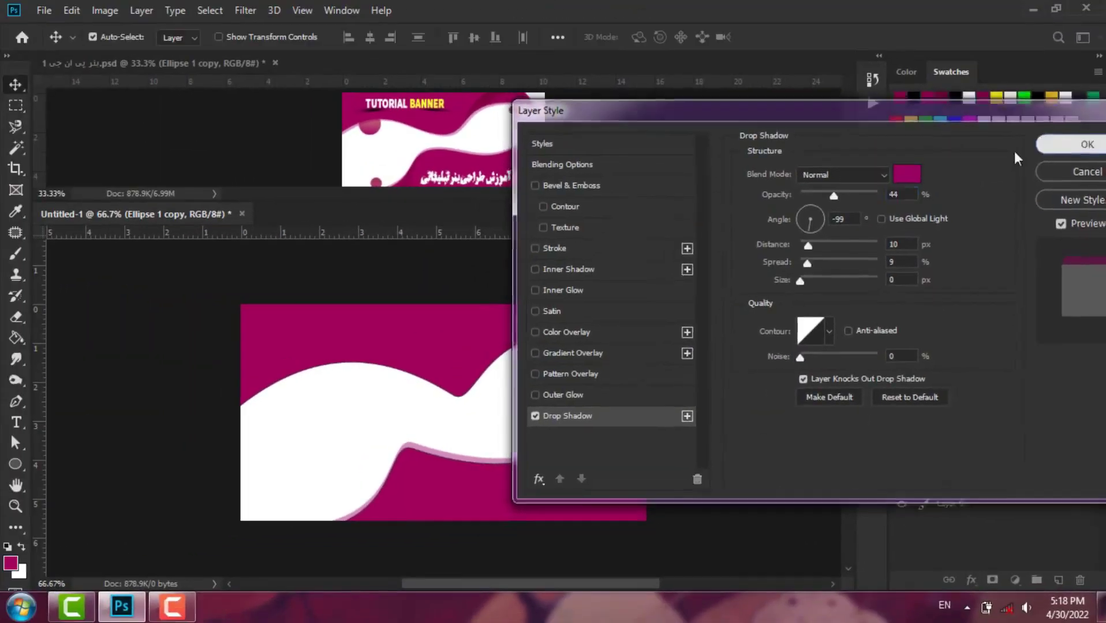
pyautogui.click(1058, 143)
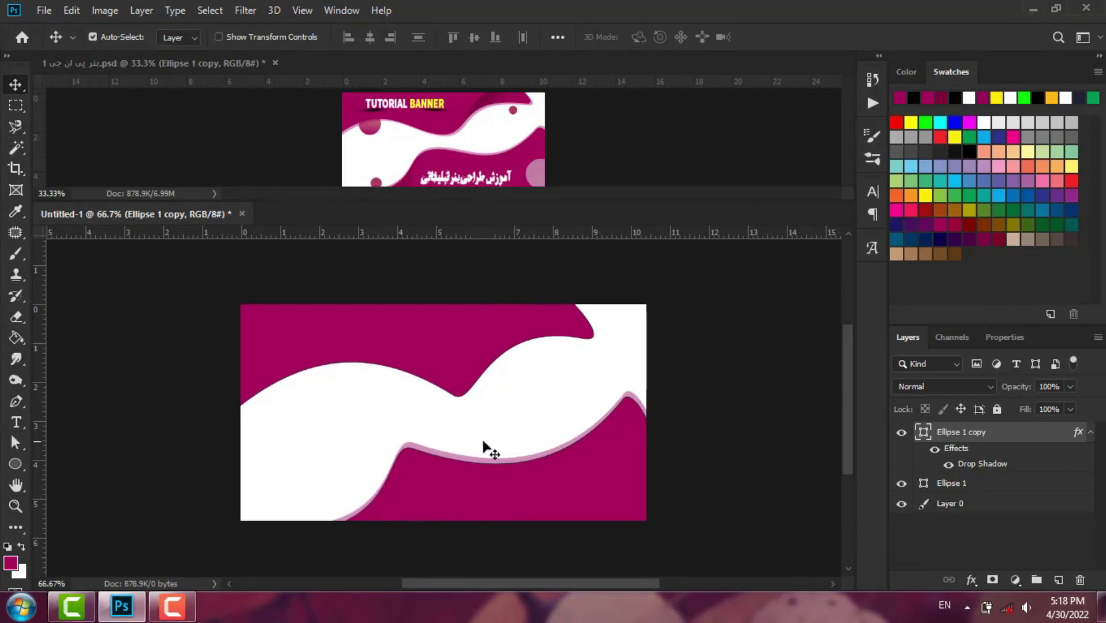
# Step: Give the upper wave, Ellipse 1, the same 970063 drop shadow at 44% opacity, -99° angle, 10 px distance and 0 px size
pyautogui.click(460, 353)
pyautogui.click(901, 485)
pyautogui.click(901, 485)
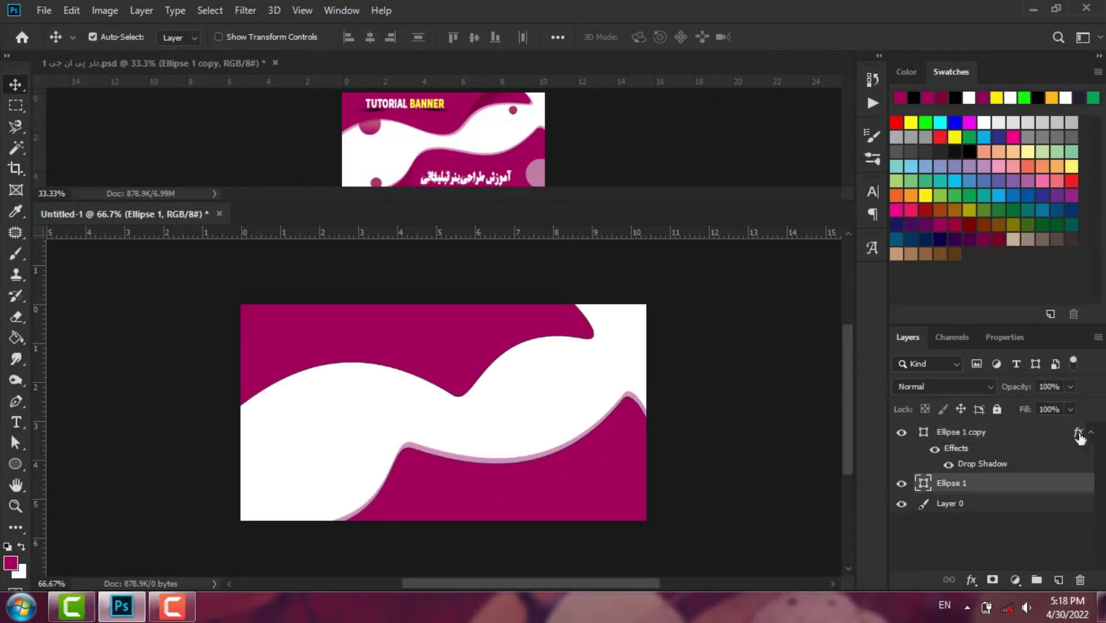
pyautogui.click(1091, 432)
pyautogui.click(902, 453)
pyautogui.click(902, 453)
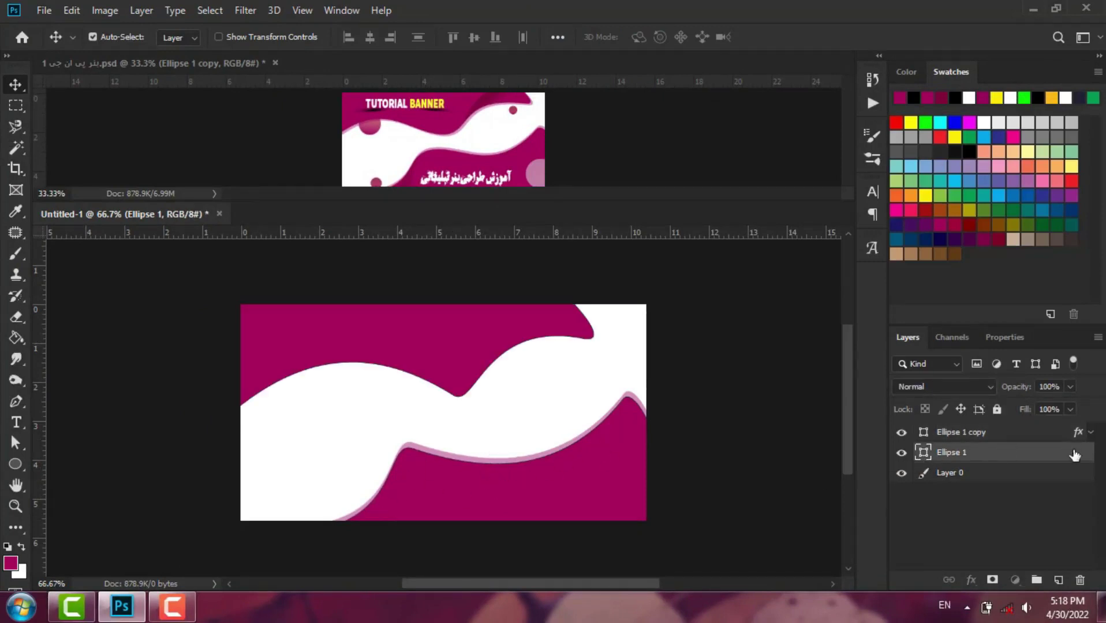
pyautogui.doubleClick(1077, 454)
pyautogui.click(541, 427)
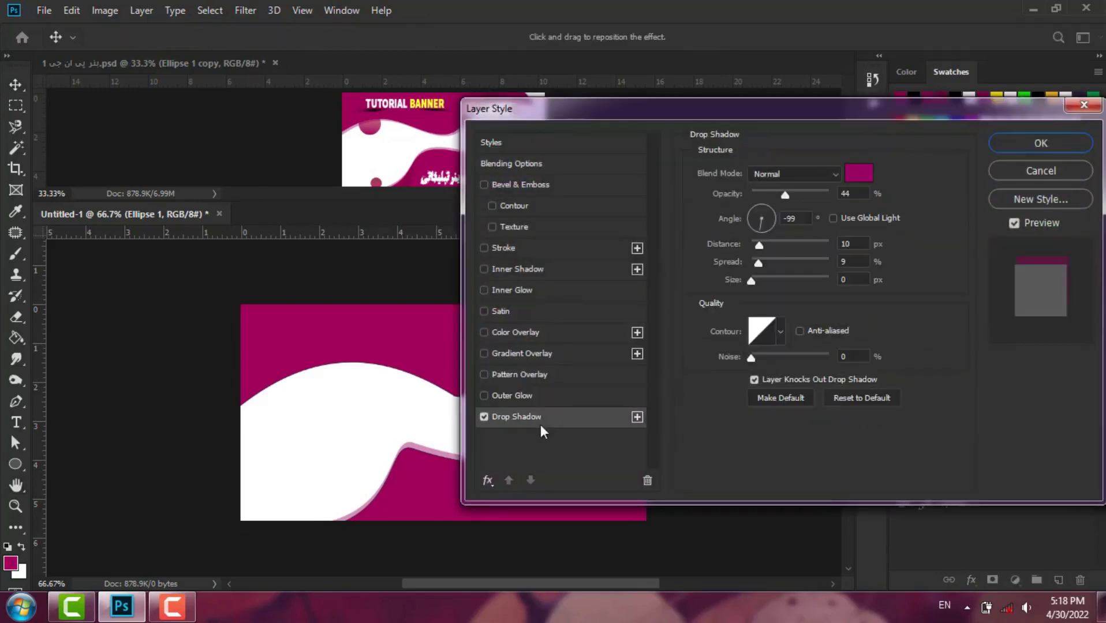
pyautogui.click(865, 179)
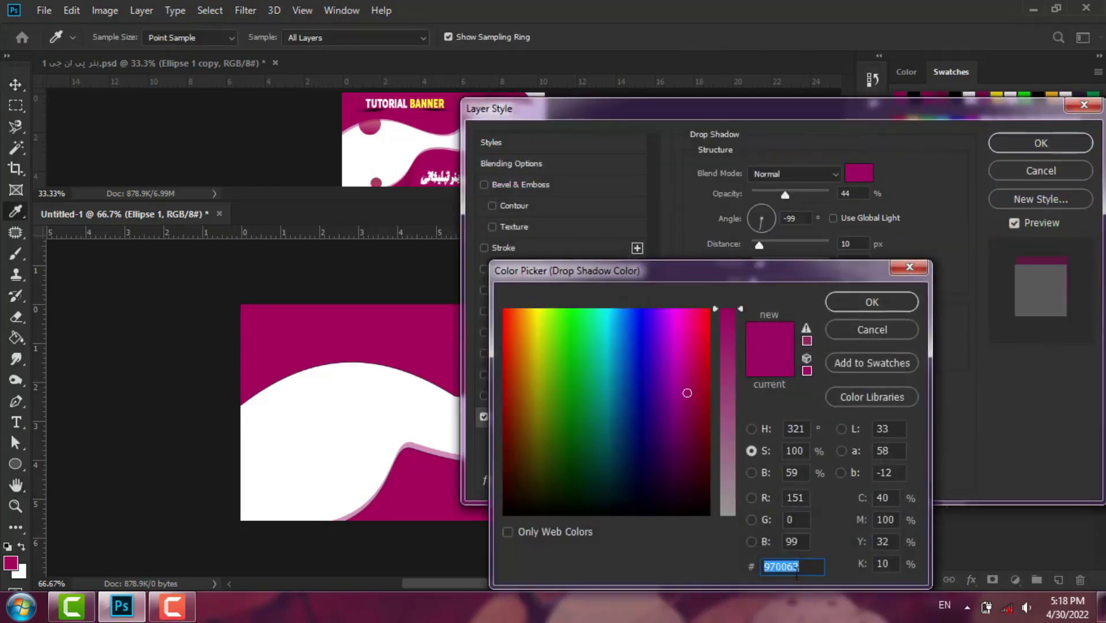
pyautogui.click(870, 302)
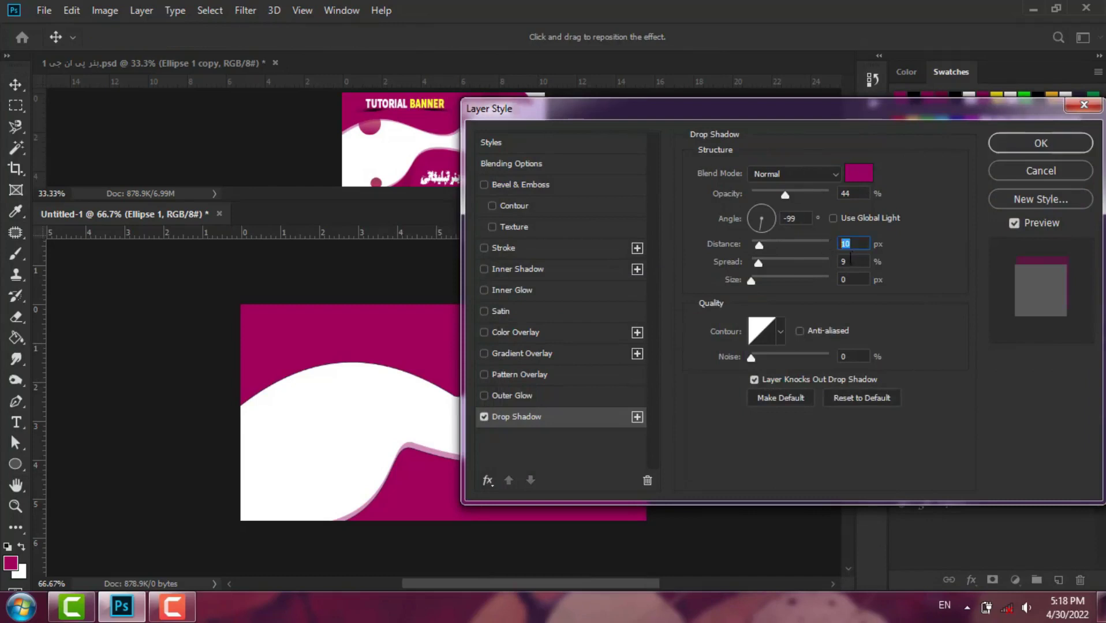
pyautogui.click(1040, 143)
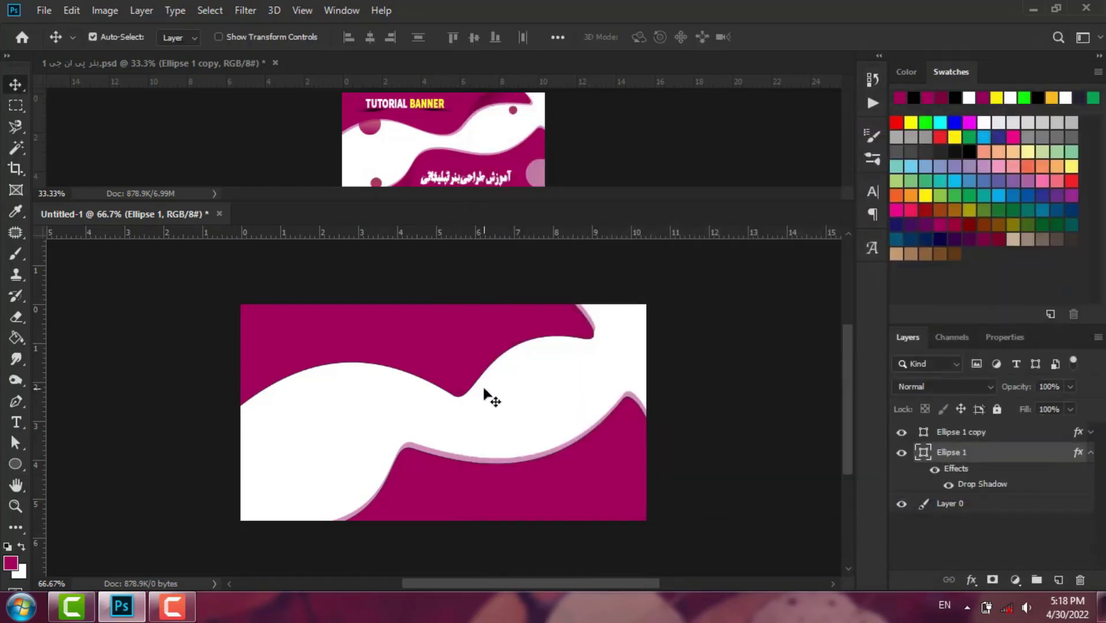
# Step: Change the upper wave's drop shadow angle to 128° so the shadow falls along its lower edge, and apply it
pyautogui.doubleClick(1064, 460)
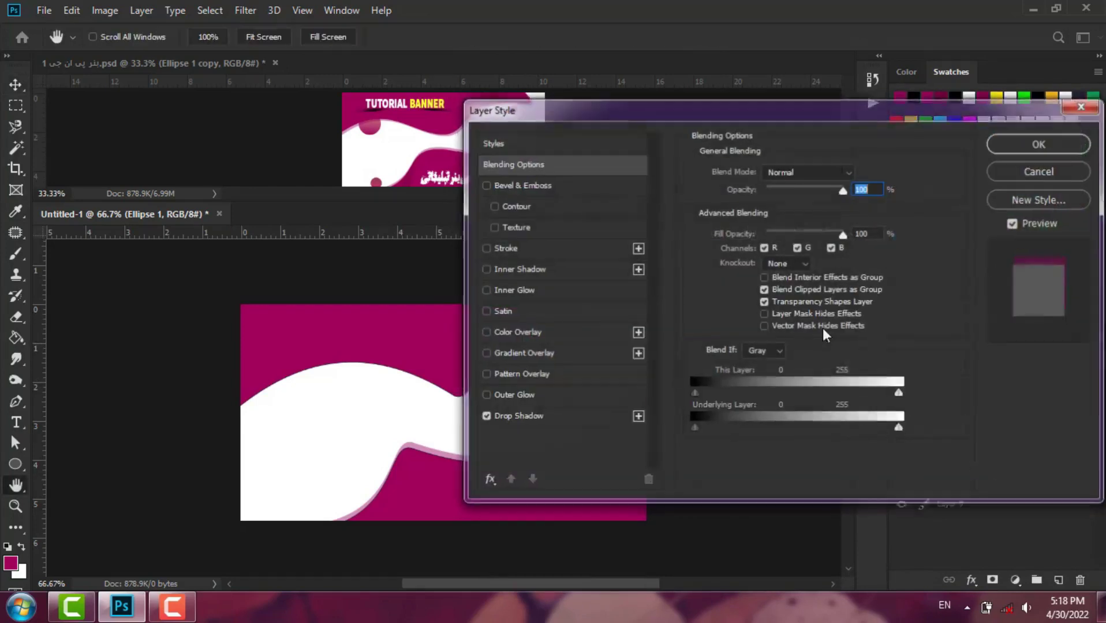
pyautogui.moveTo(777, 107); pyautogui.dragTo(934, 100)
pyautogui.click(687, 414)
pyautogui.moveTo(946, 208); pyautogui.dragTo(939, 198)
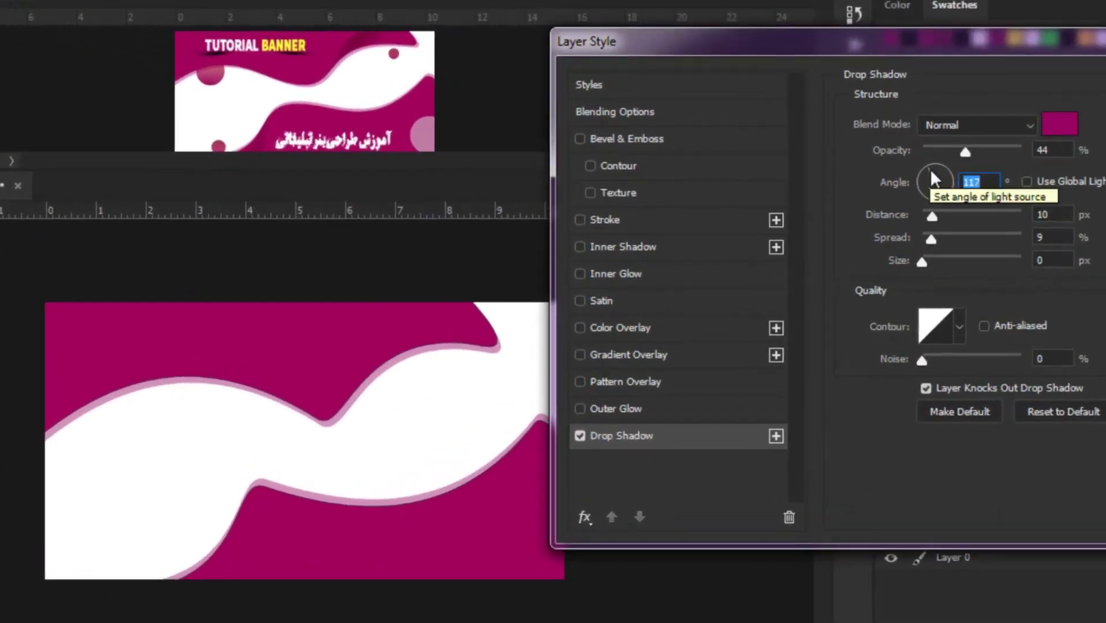
pyautogui.click(929, 202)
pyautogui.click(924, 172)
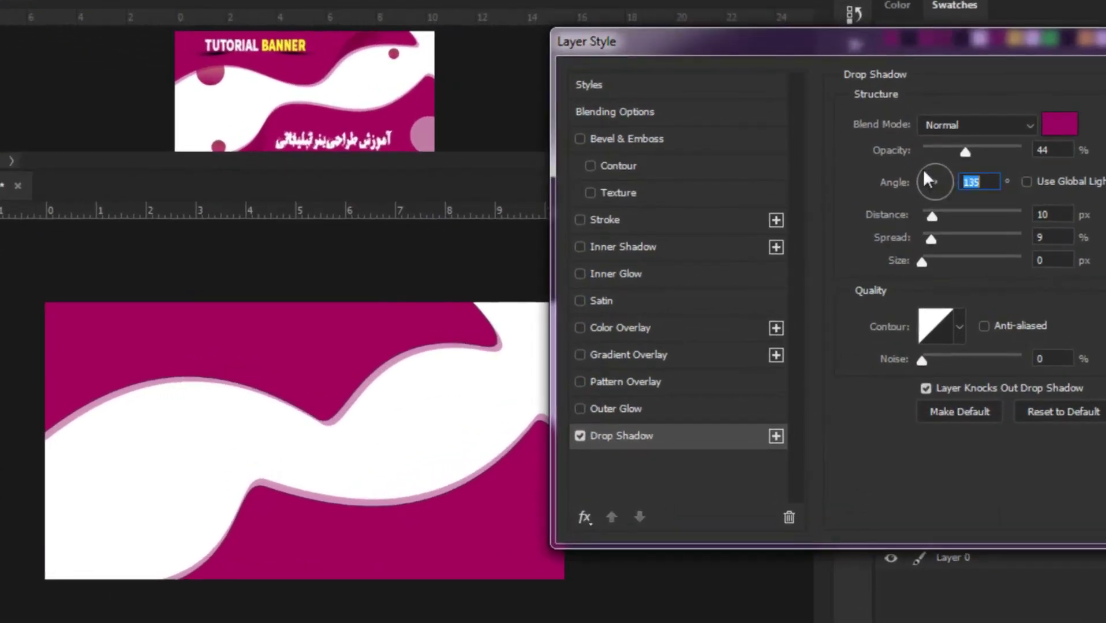
pyautogui.click(921, 169)
pyautogui.click(925, 167)
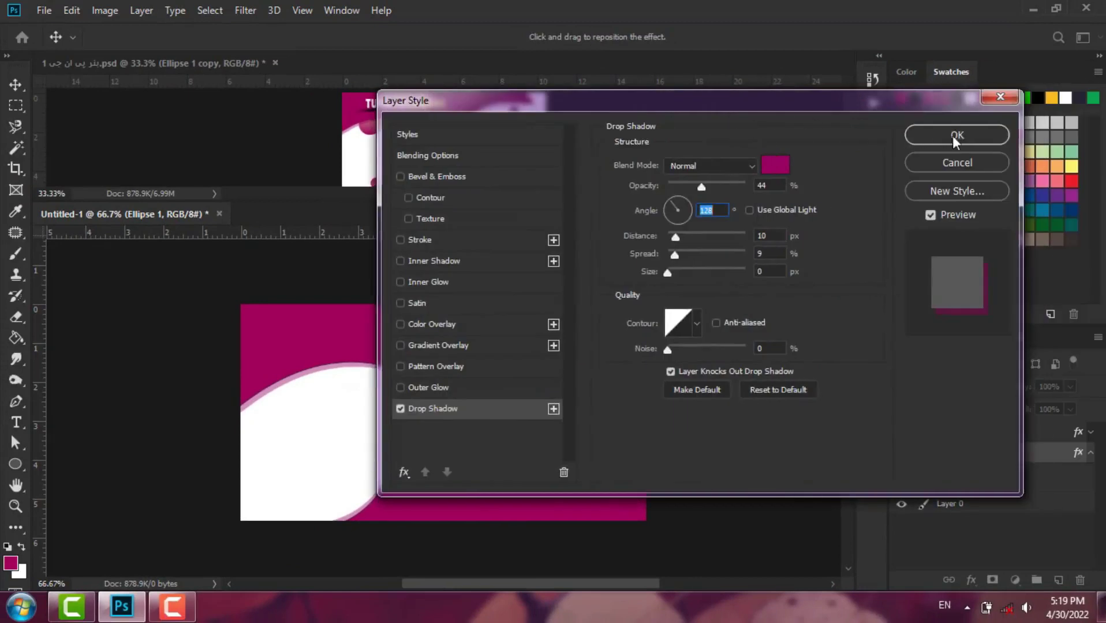
pyautogui.click(963, 136)
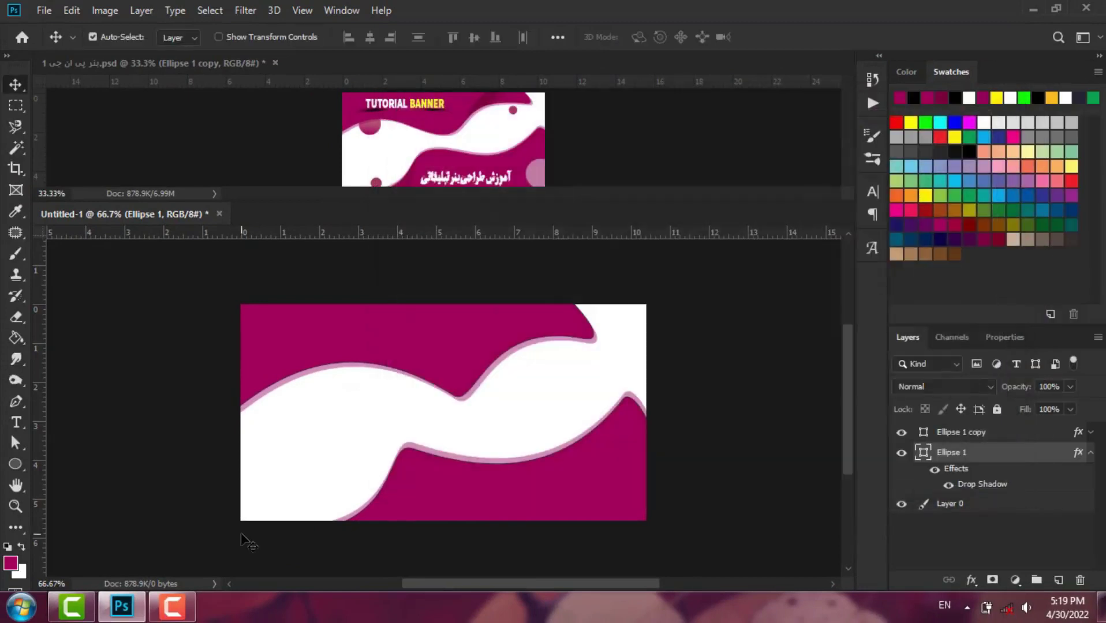
pyautogui.hotkey('ctrl', '+')
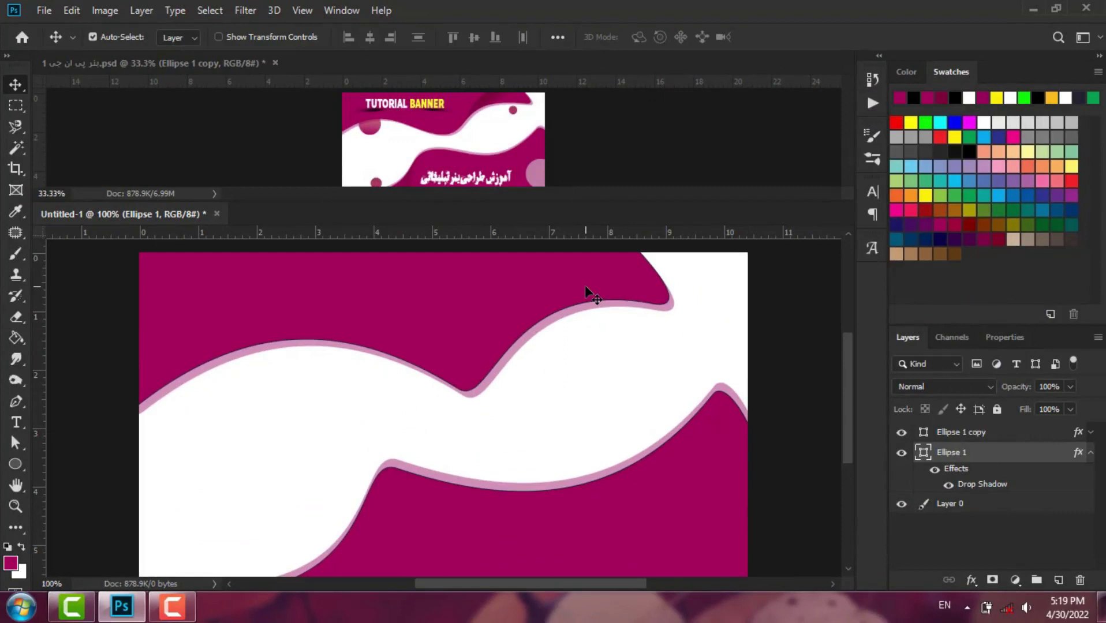
pyautogui.doubleClick(1064, 456)
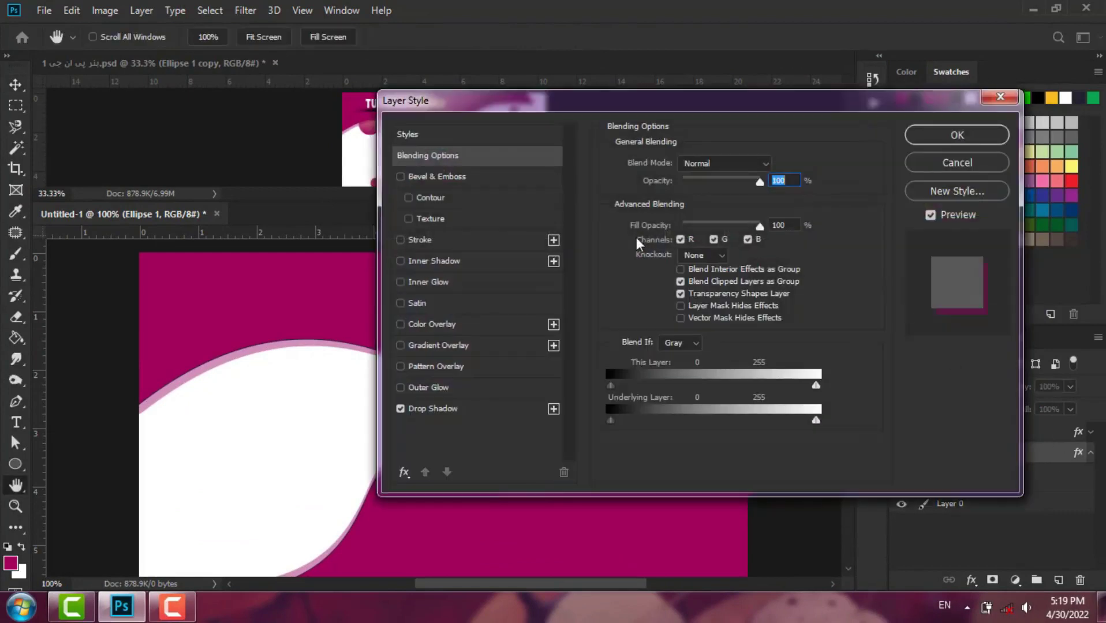
pyautogui.click(956, 163)
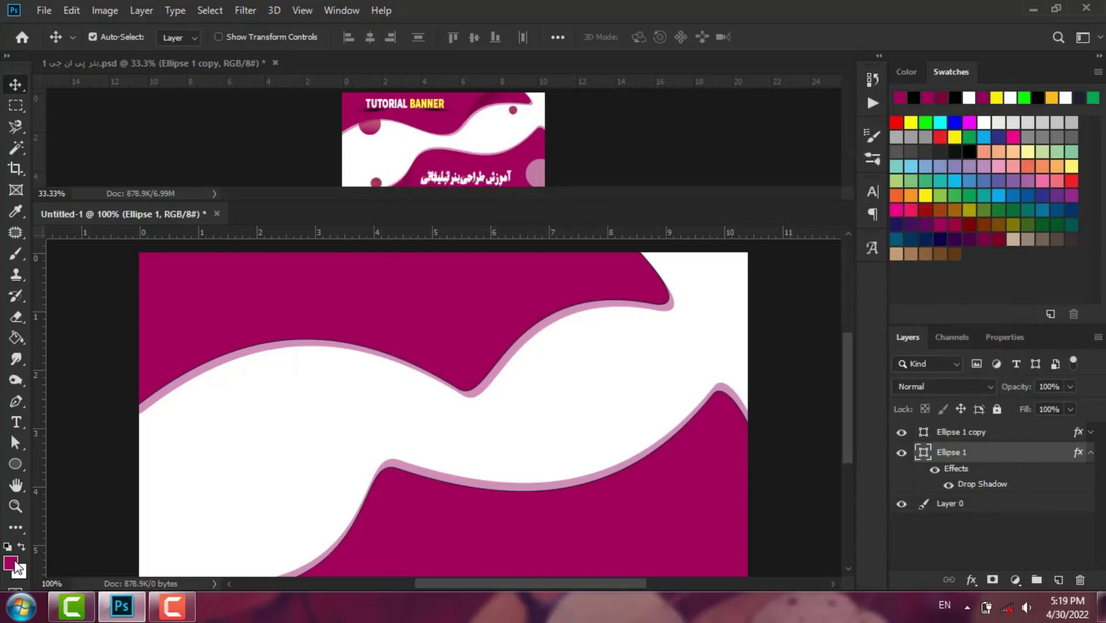
# Step: Remove the dark stroke from the upper wave shape, leaving its magenta fill
pyautogui.press('a')
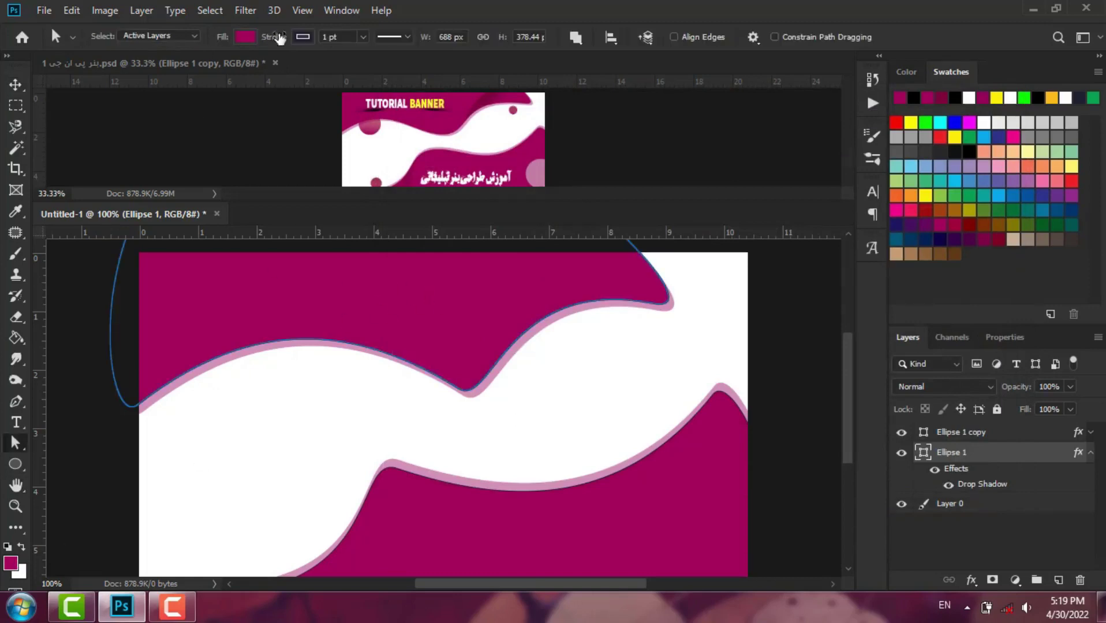
pyautogui.click(245, 37)
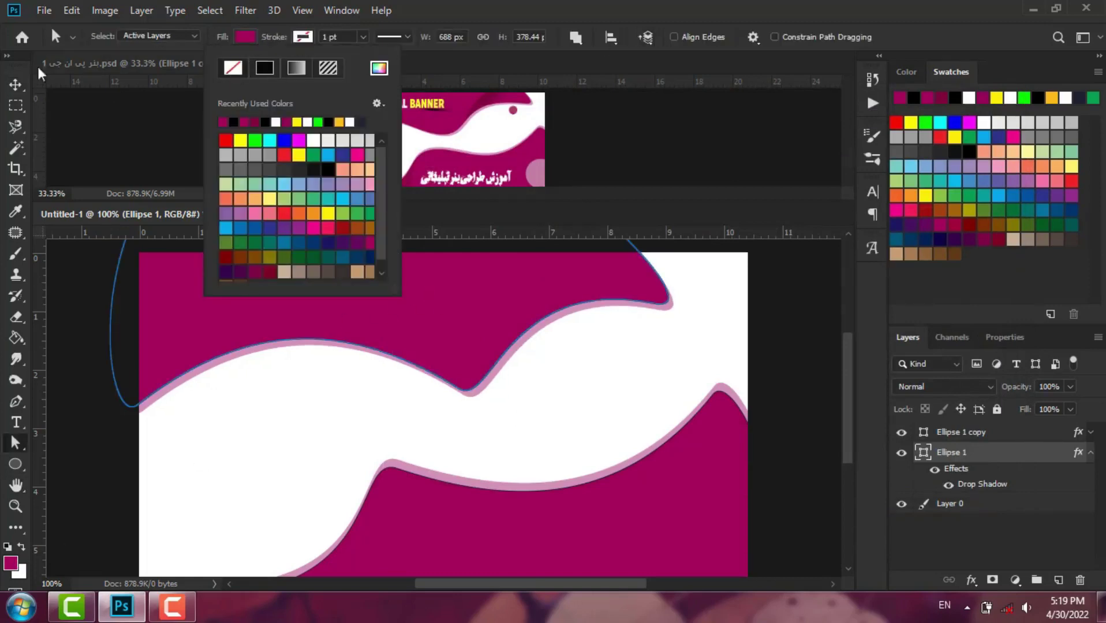
pyautogui.click(18, 87)
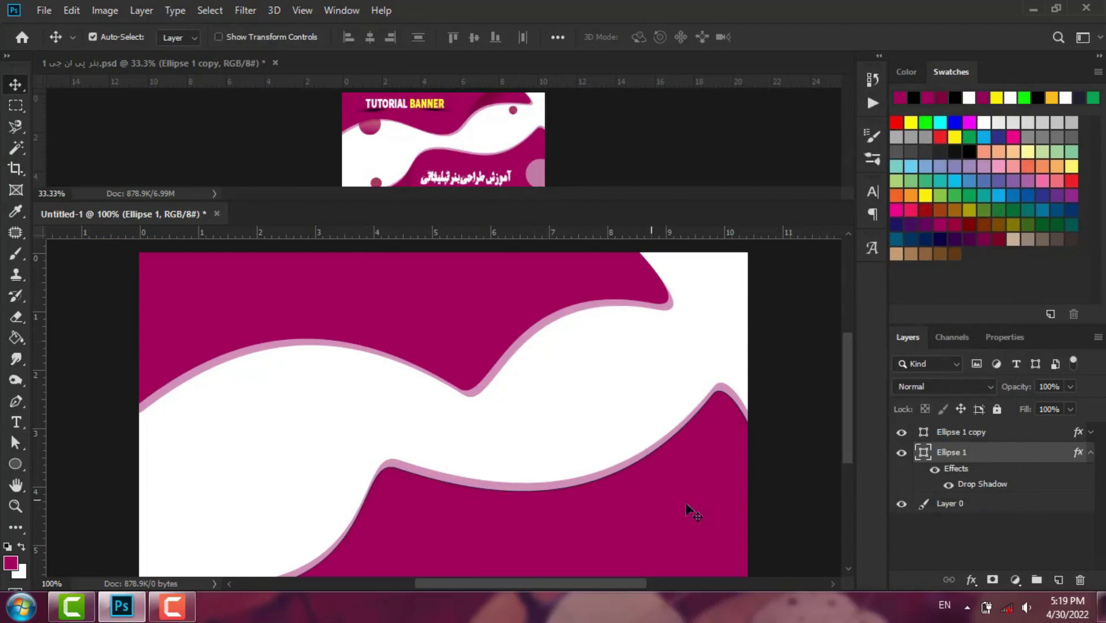
# Step: Set the lower wave, Ellipse 1 copy, to no stroke and deselect it
pyautogui.click(1034, 442)
pyautogui.press('a')
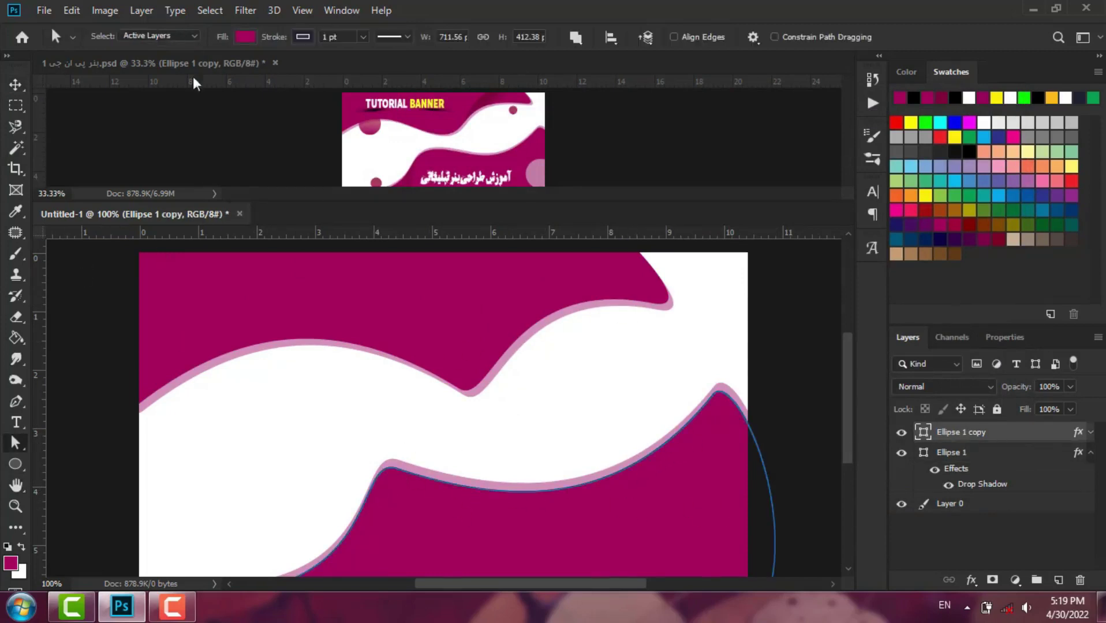
pyautogui.click(245, 37)
pyautogui.click(233, 68)
pyautogui.press('v')
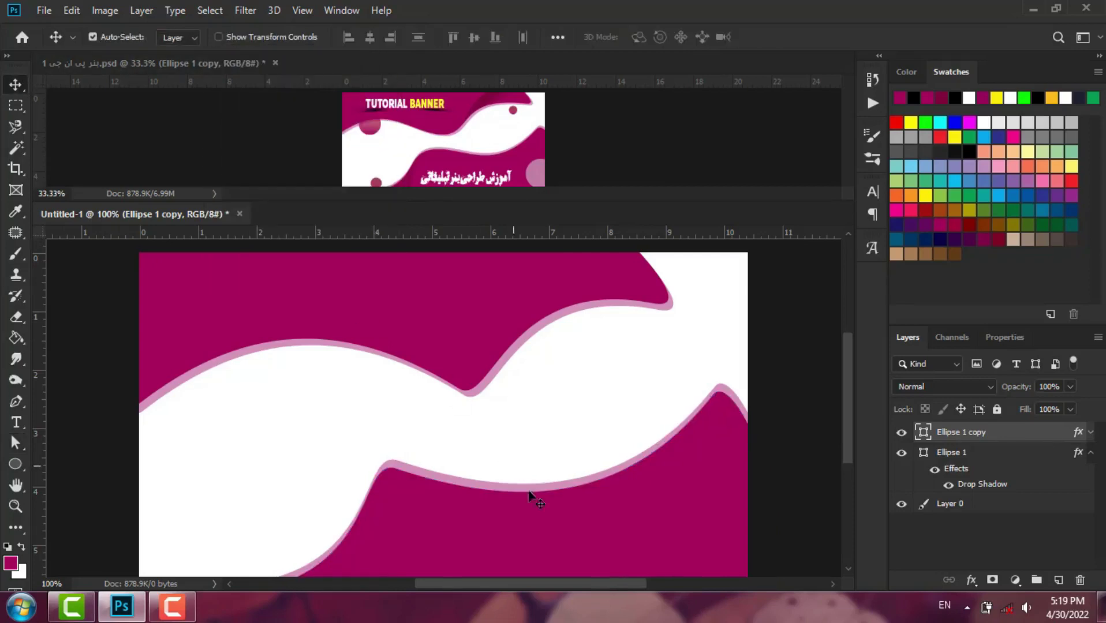
pyautogui.click(545, 411)
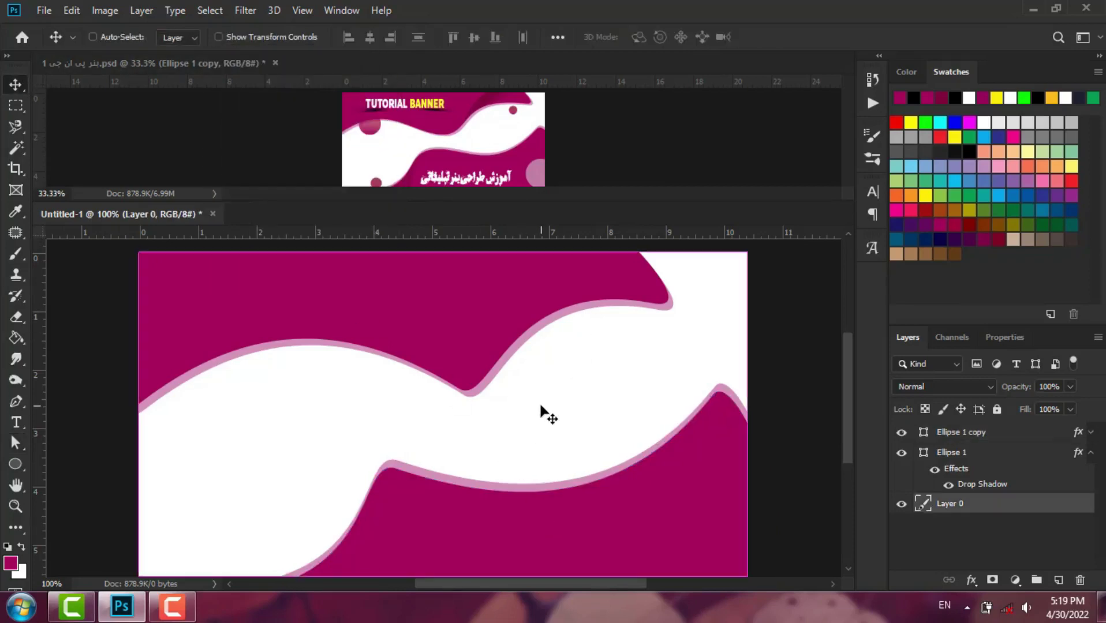
pyautogui.hotkey('ctrl', '-')
pyautogui.hotkey('ctrl', '+')
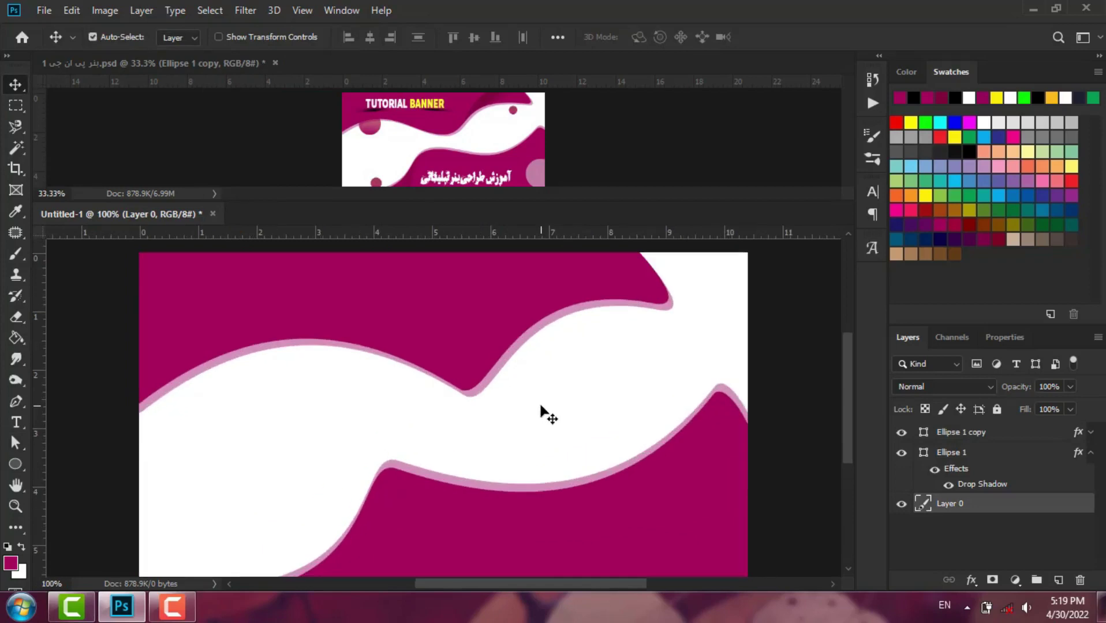
pyautogui.hotkey('ctrl', '-')
pyautogui.hotkey('ctrl', '+')
# Step: Add a new layer above the lower wave and draw a magenta circle about 55 px wide on the left part of the upper wave's edge
pyautogui.click(15, 468)
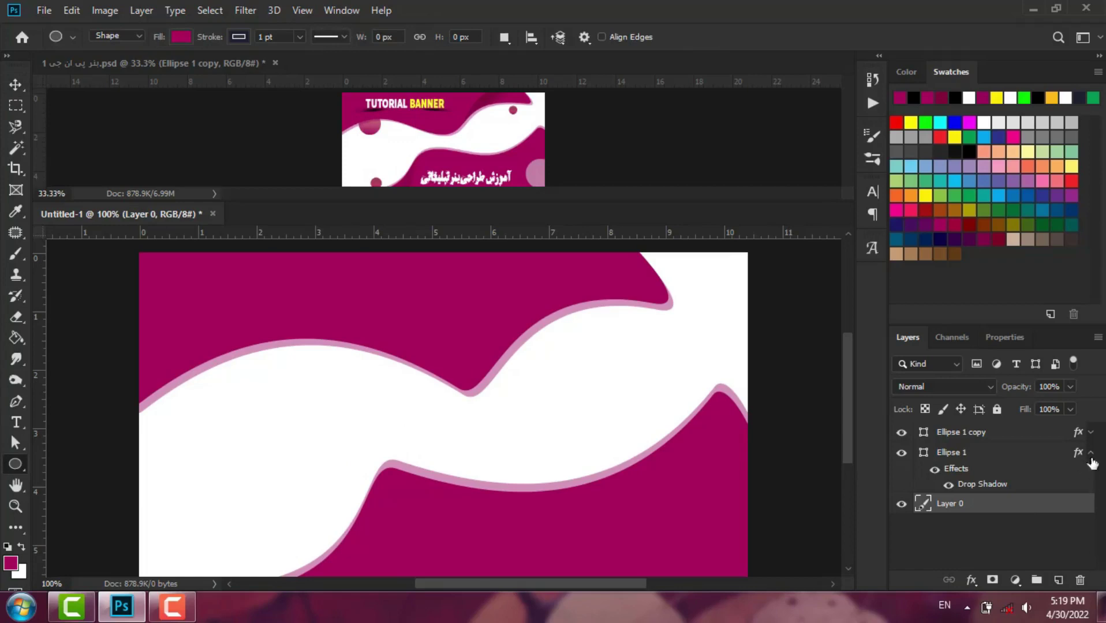
pyautogui.click(996, 436)
pyautogui.click(1091, 453)
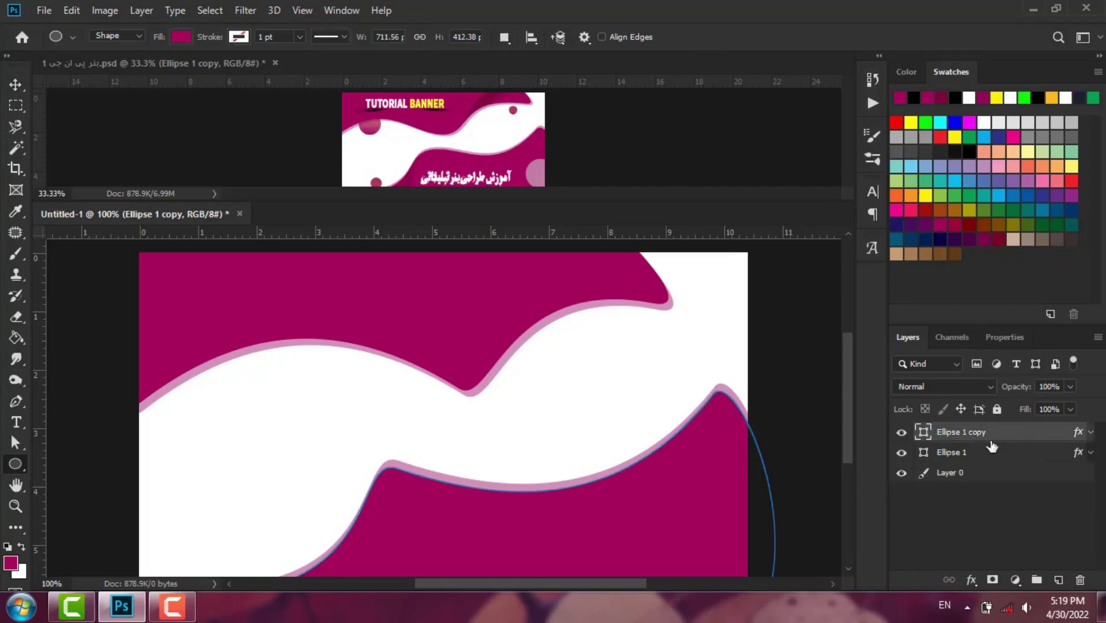
pyautogui.click(1057, 582)
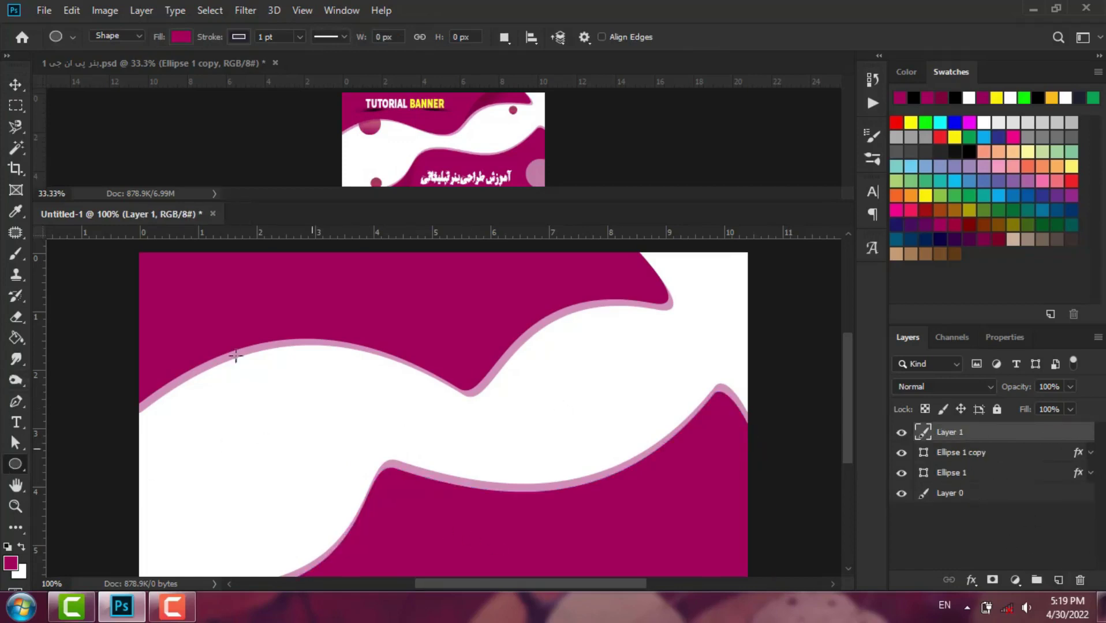
pyautogui.moveTo(211, 342); pyautogui.dragTo(264, 387)
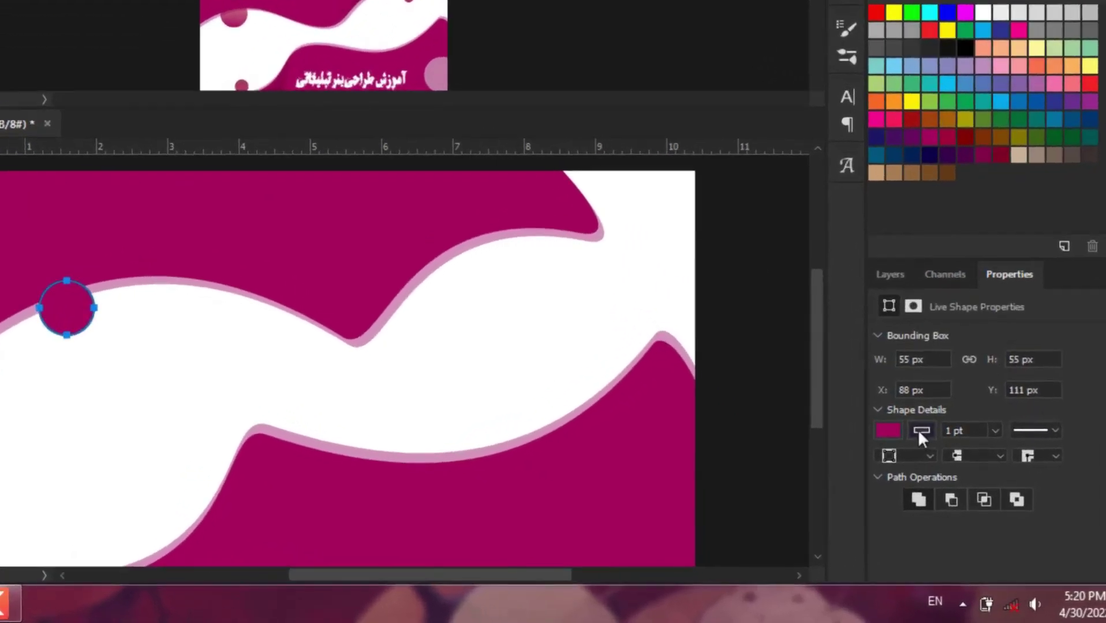
# Step: Set the circle on the upper wave's edge to no stroke and add a Gradient Overlay to its layer, Ellipse 2
pyautogui.click(919, 433)
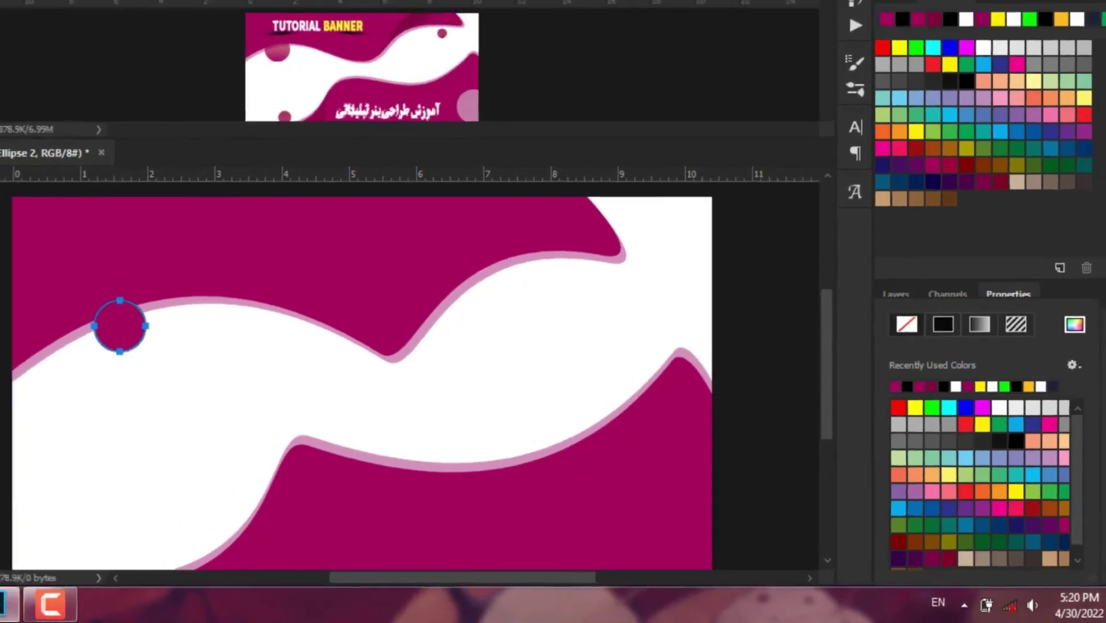
pyautogui.press('v')
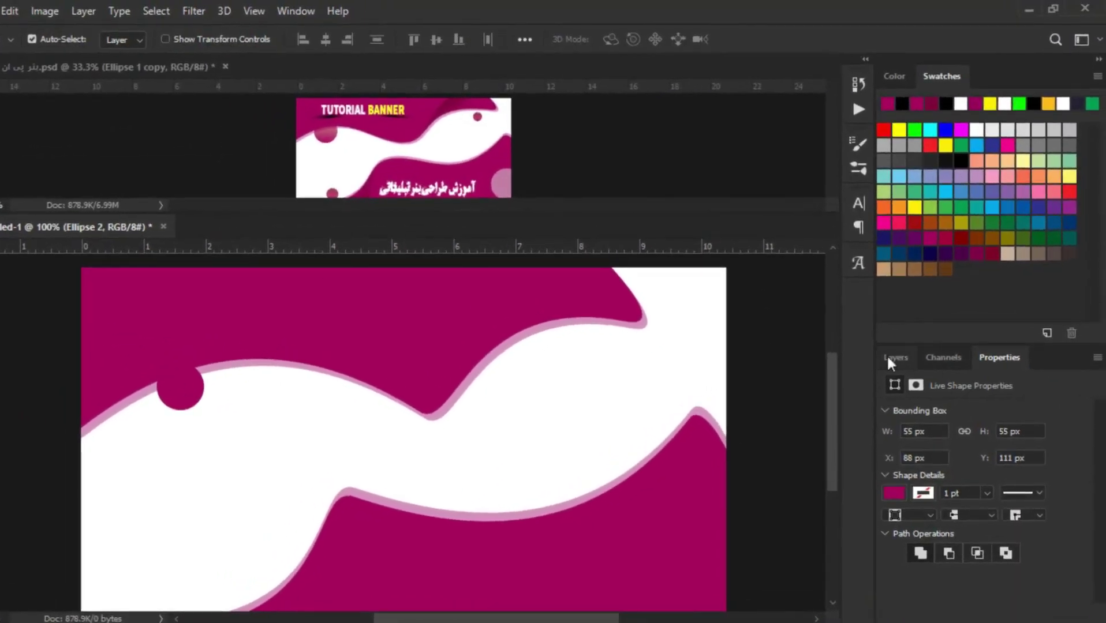
pyautogui.click(889, 359)
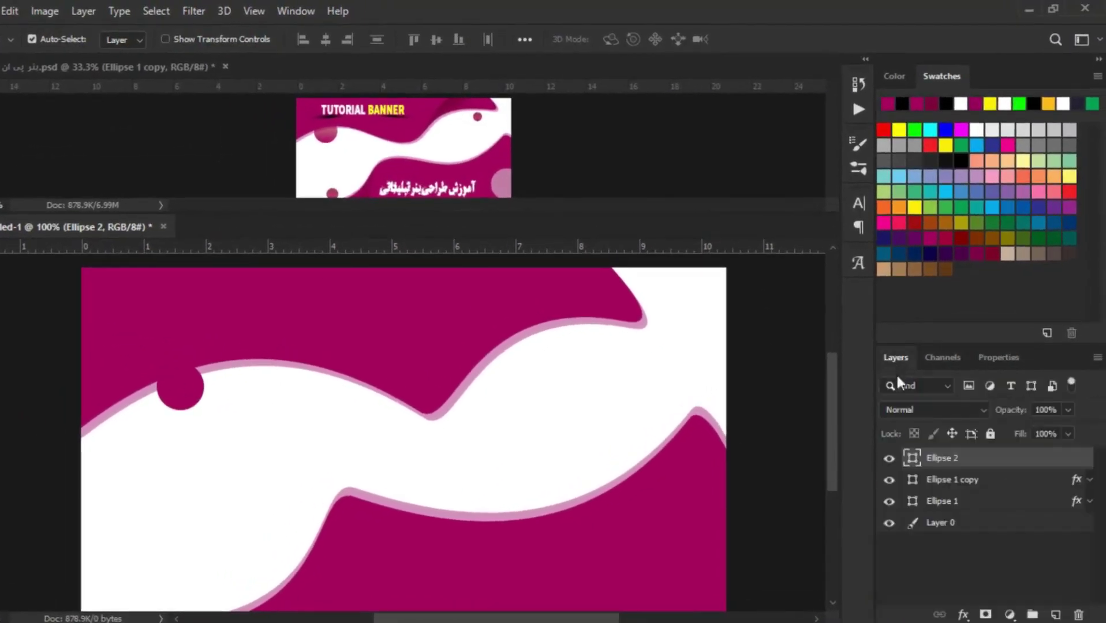
pyautogui.rightClick(1067, 460)
pyautogui.click(915, 24)
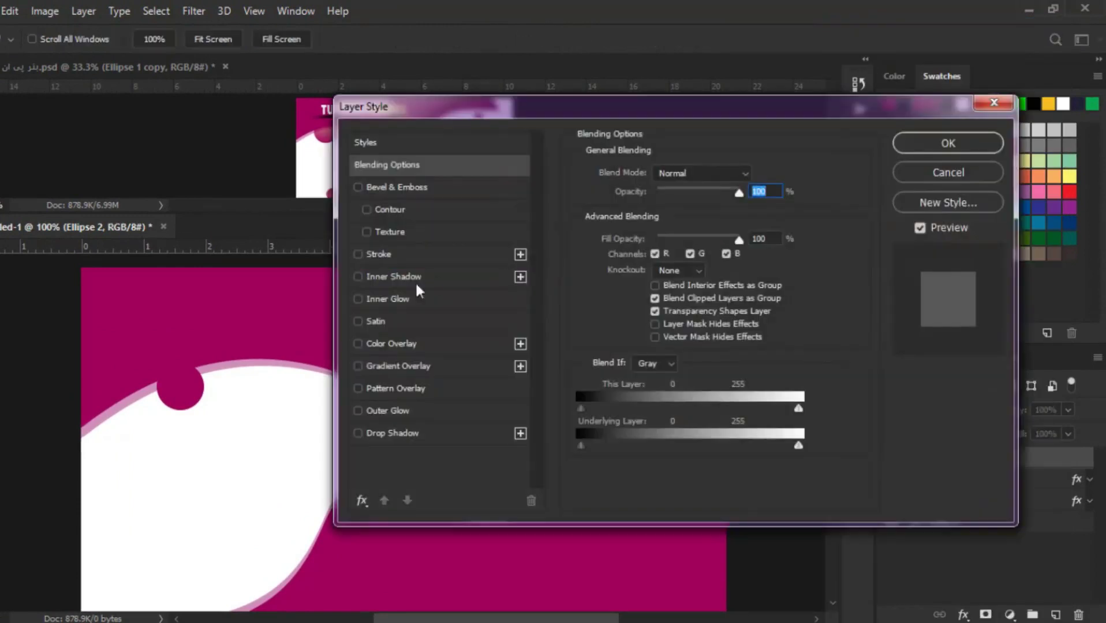
pyautogui.click(408, 363)
pyautogui.moveTo(604, 108); pyautogui.dragTo(784, 185)
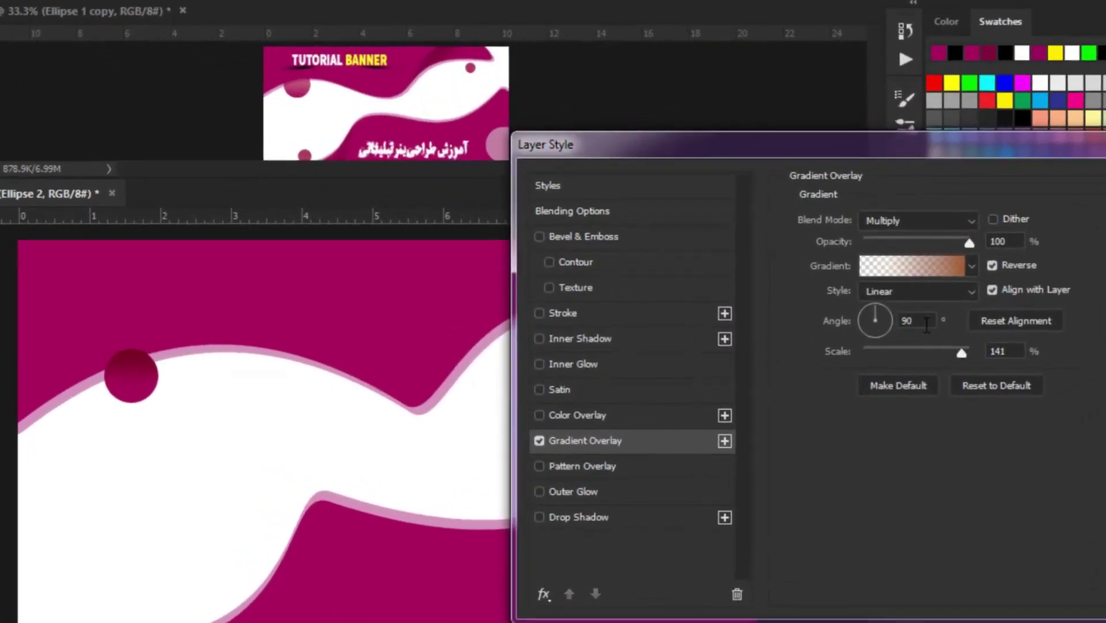
# Step: Reduce the scale of the circle's gradient overlay to 113%
pyautogui.doubleClick(877, 341)
pyautogui.moveTo(962, 354); pyautogui.dragTo(939, 350)
pyautogui.hotkey('ctrl', '+')
pyautogui.moveTo(276, 622); pyautogui.dragTo(261, 622)
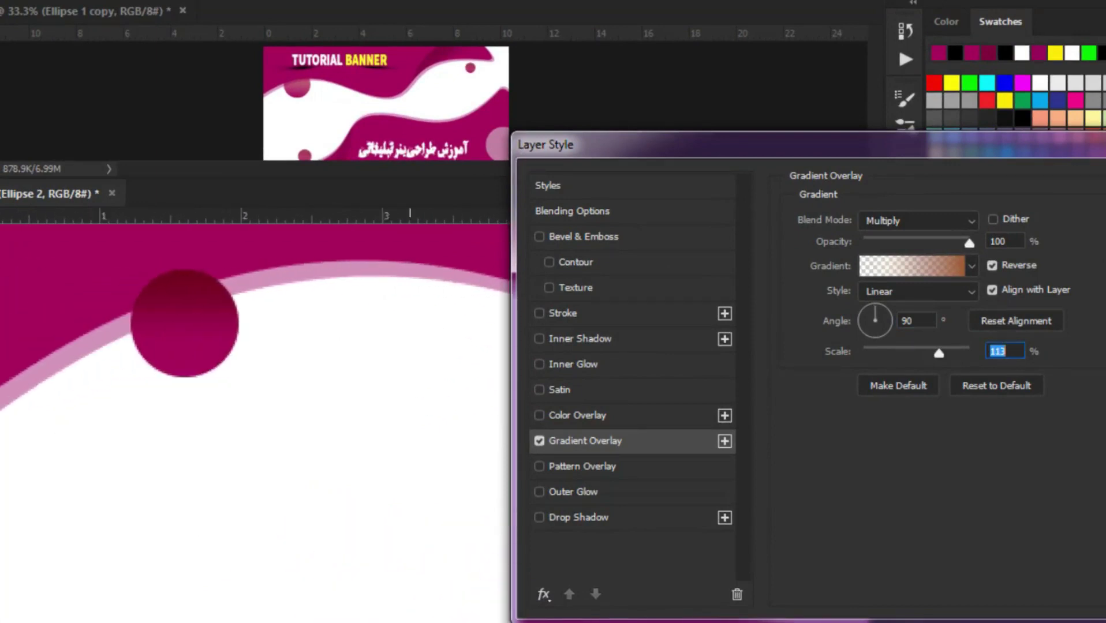
# Step: Try the Normal blend mode on the circle's gradient overlay and return it to Multiply
pyautogui.moveTo(969, 242)
pyautogui.mouseDown()
pyautogui.moveTo(945, 243)
pyautogui.moveTo(969, 252)
pyautogui.moveTo(977, 243)
pyautogui.mouseUp()
pyautogui.click(952, 221)
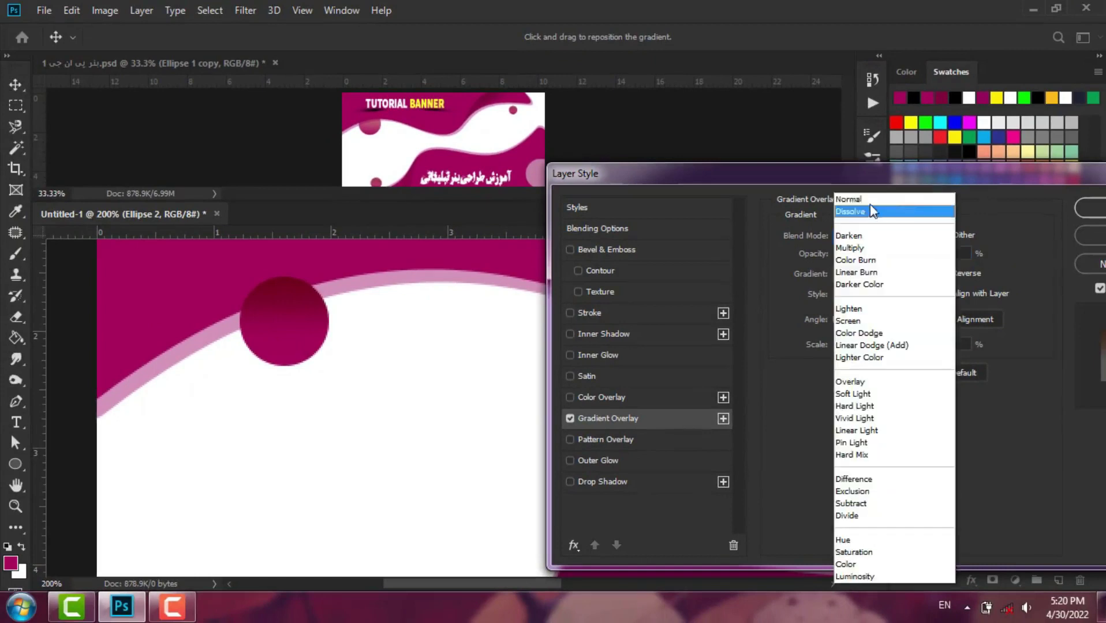
pyautogui.click(921, 195)
pyautogui.click(866, 240)
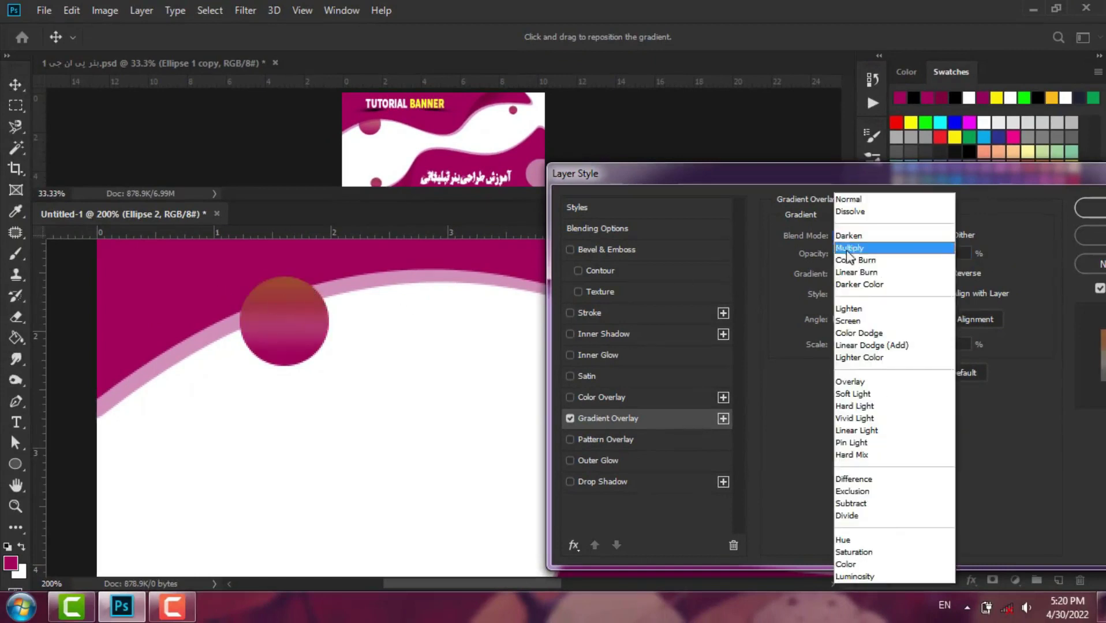
pyautogui.click(849, 249)
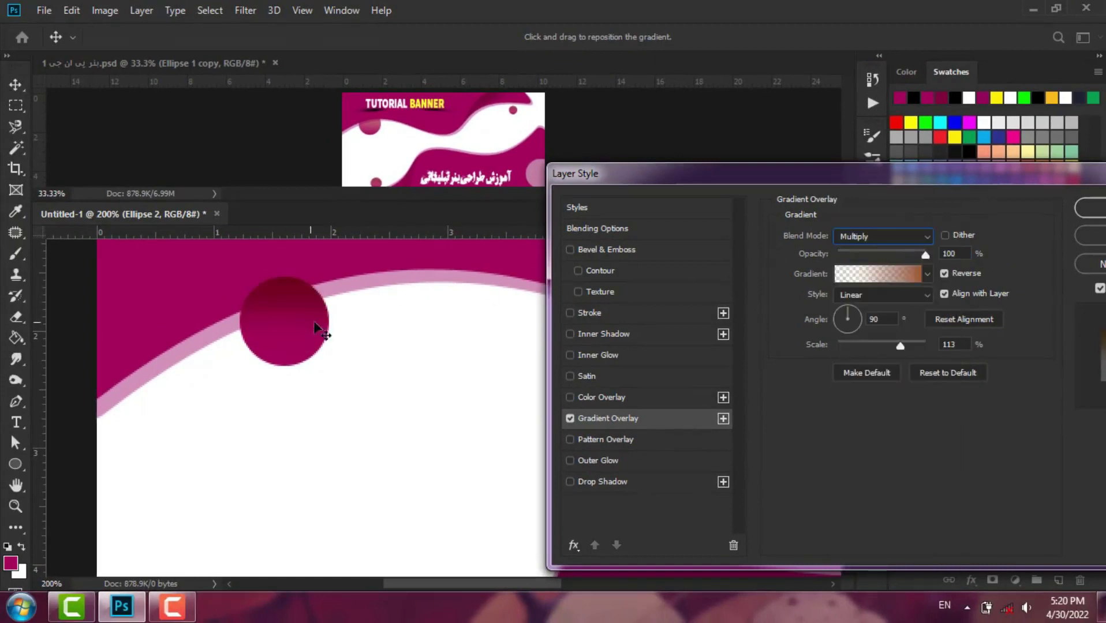
# Step: Set the circle's gradient overlay to an angle of -86°, a scale of 97% and an opacity of 95%, and apply it
pyautogui.click(849, 329)
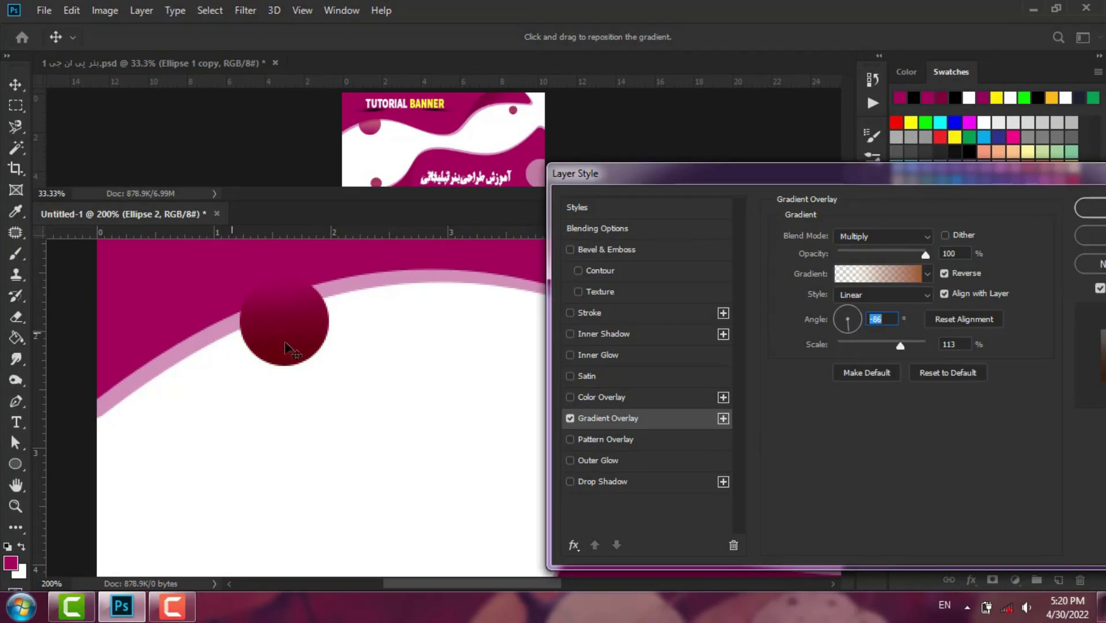
pyautogui.doubleClick(943, 273)
pyautogui.doubleClick(944, 293)
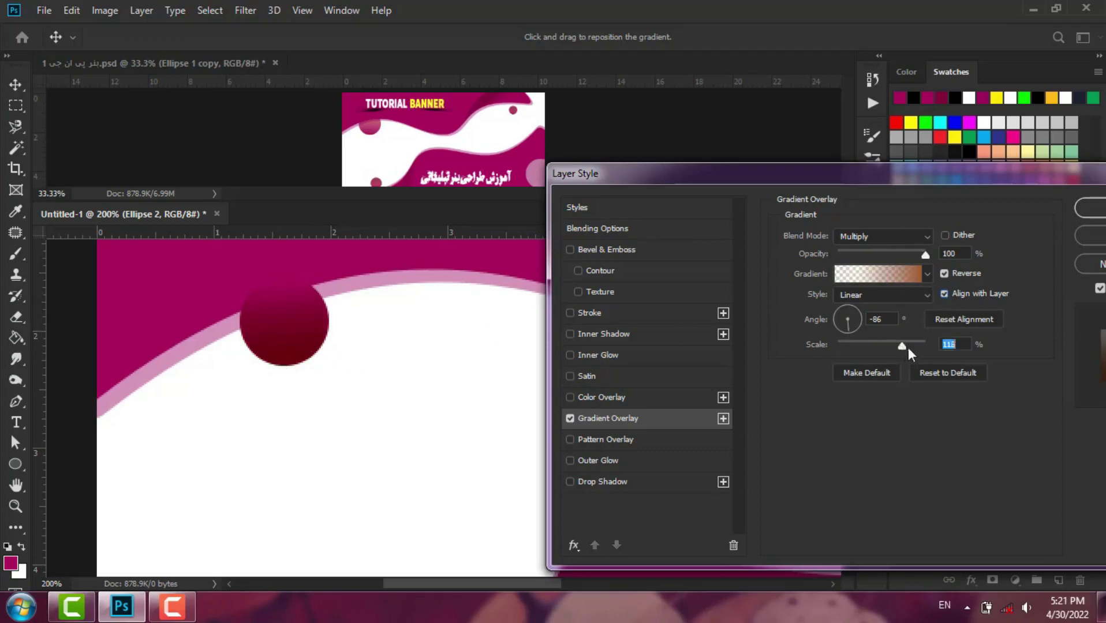
pyautogui.moveTo(902, 346)
pyautogui.mouseDown()
pyautogui.moveTo(859, 344)
pyautogui.moveTo(892, 345)
pyautogui.mouseUp()
pyautogui.moveTo(924, 259); pyautogui.dragTo(923, 255)
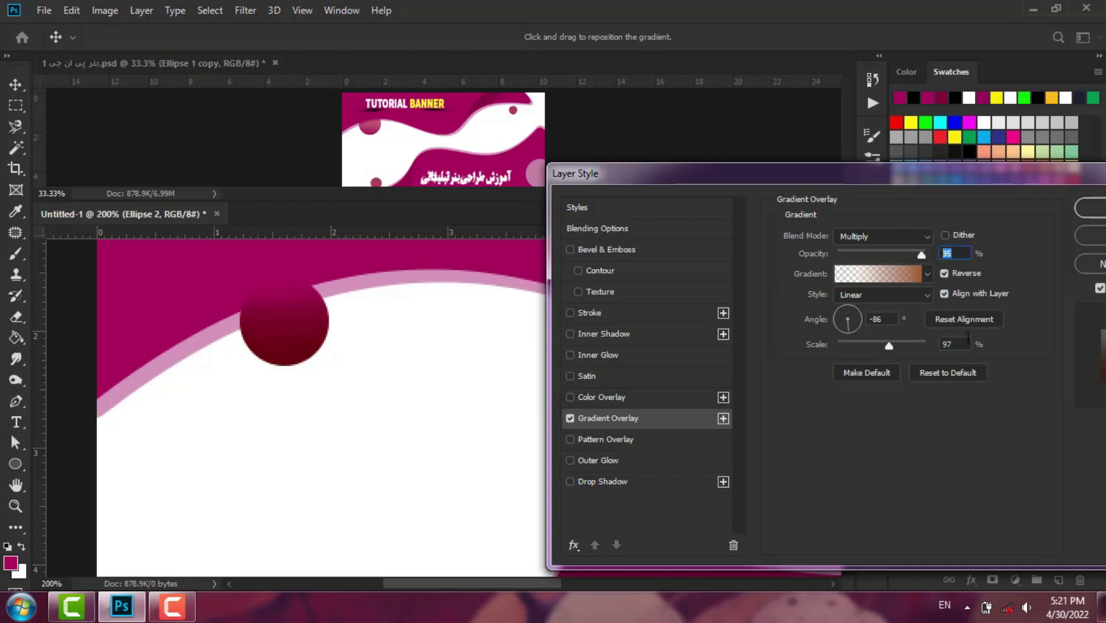
pyautogui.click(869, 321)
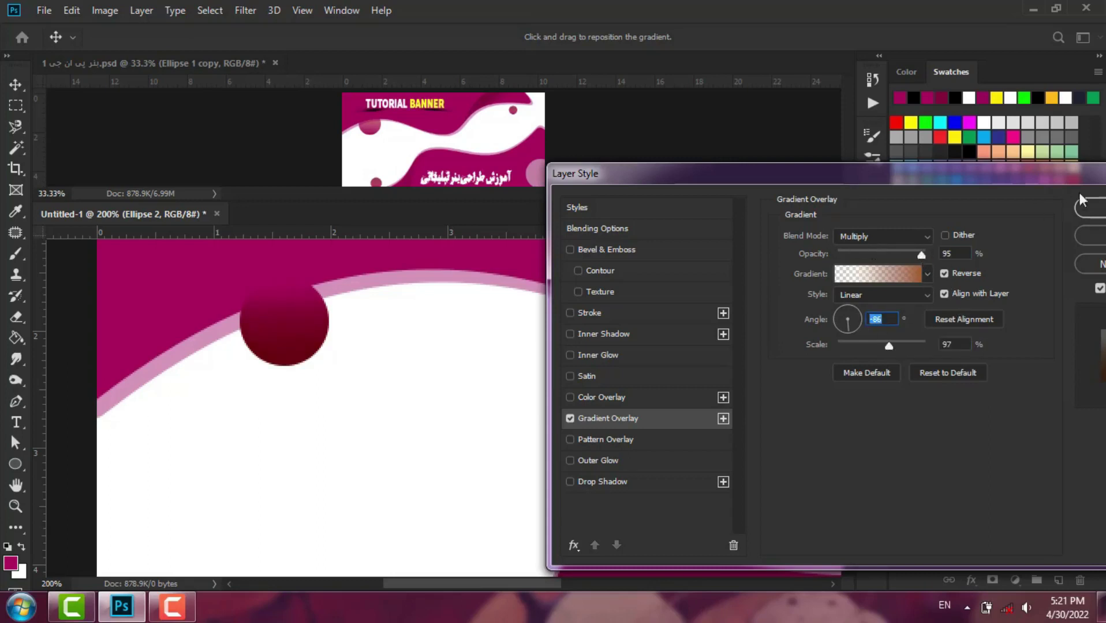
pyautogui.click(1034, 207)
pyautogui.hotkey('ctrl', '-')
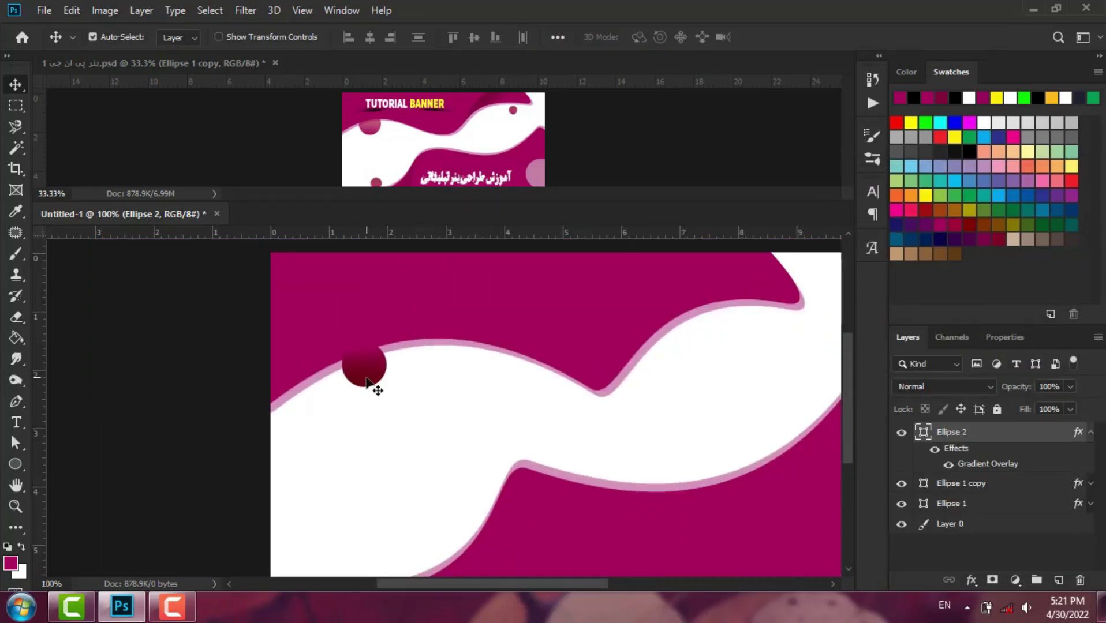
# Step: Lower the opacity of the Ellipse 2 gradient overlay to 70% and apply it
pyautogui.press('h')
pyautogui.doubleClick(1061, 439)
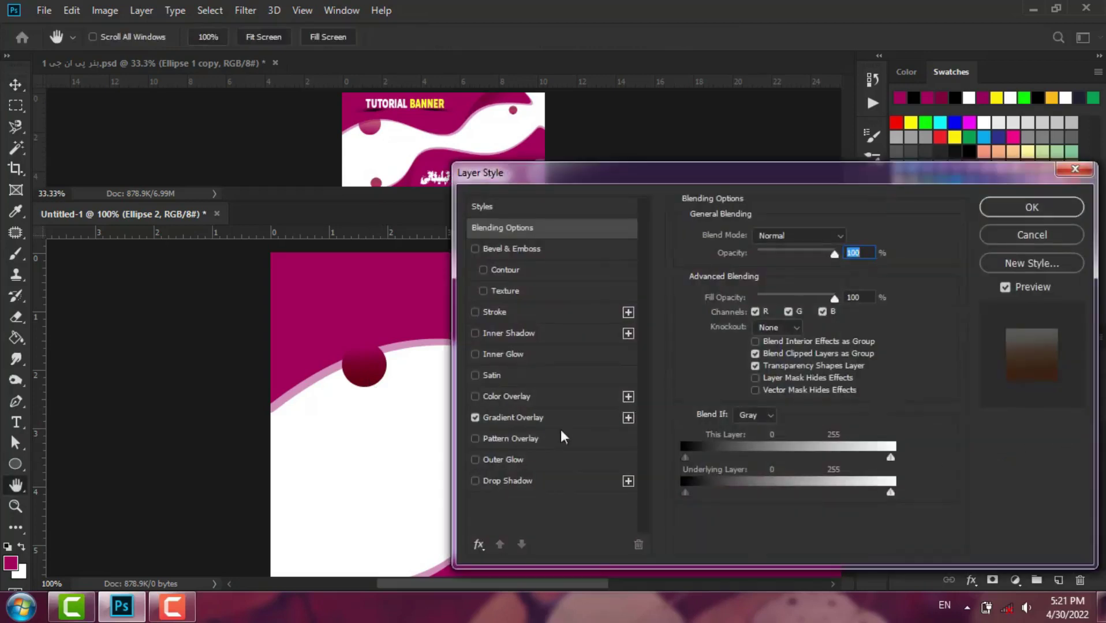
pyautogui.click(522, 418)
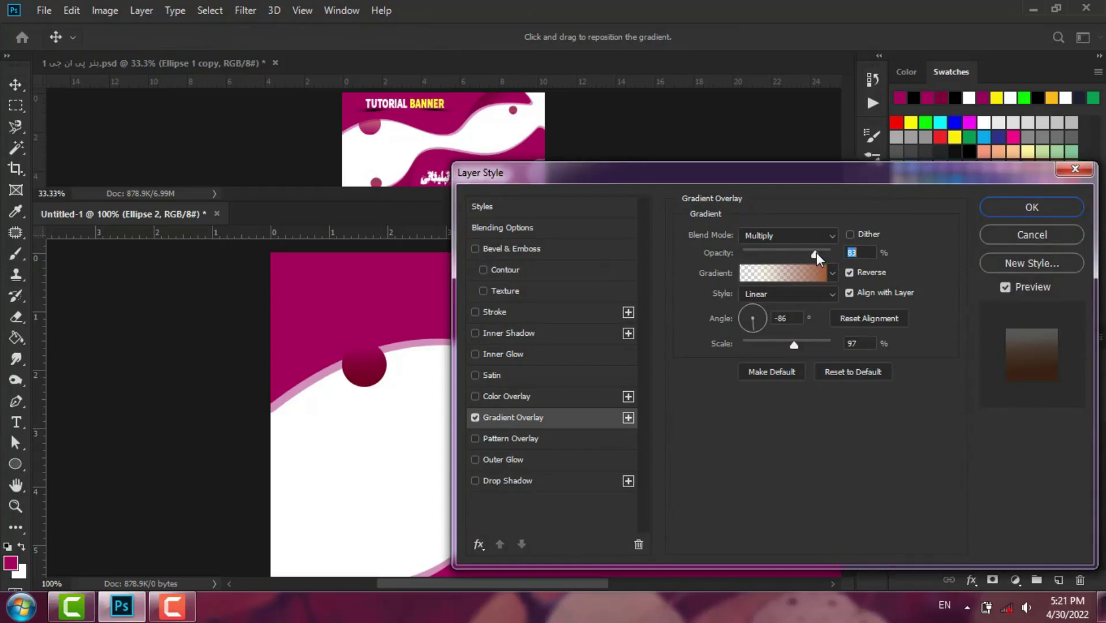
pyautogui.write('80')
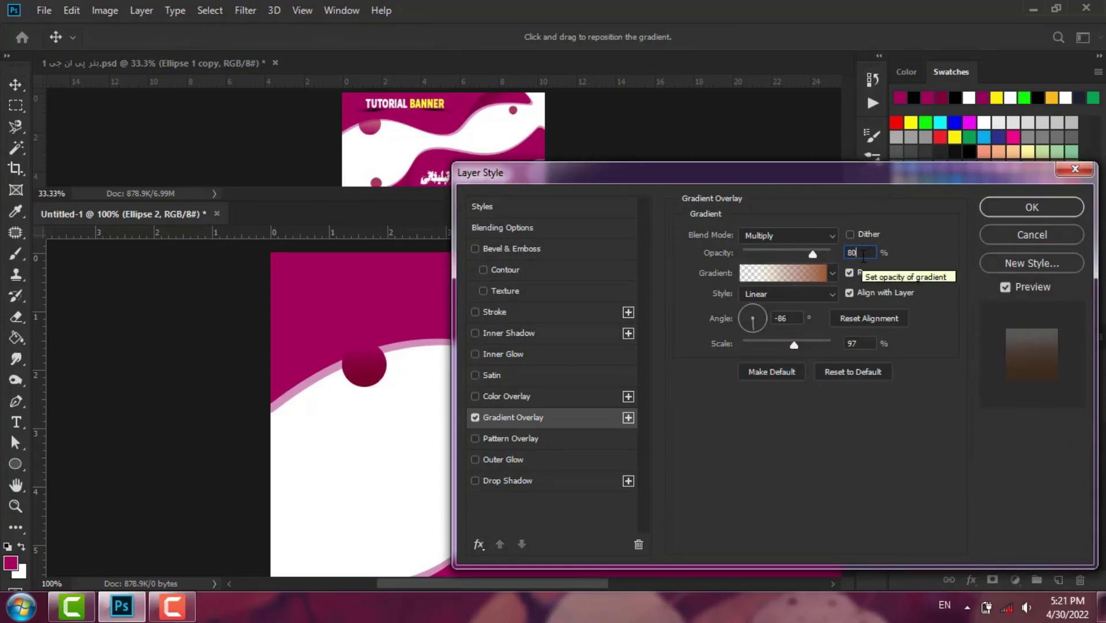
pyautogui.press('BackSpace')
pyautogui.press('BackSpace')
pyautogui.write('70')
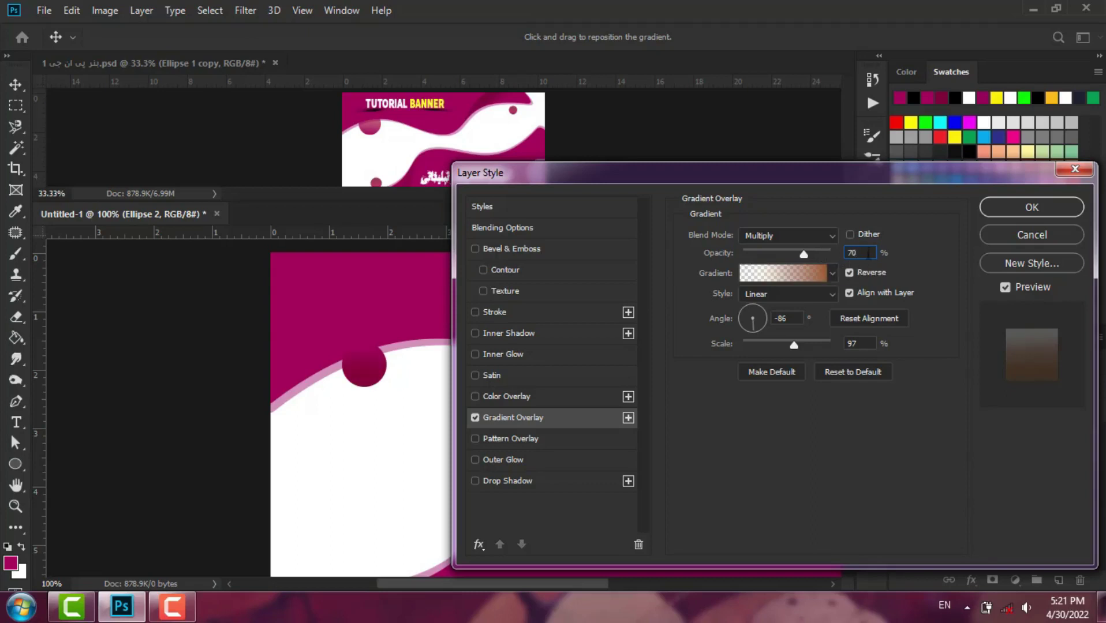
pyautogui.click(1072, 208)
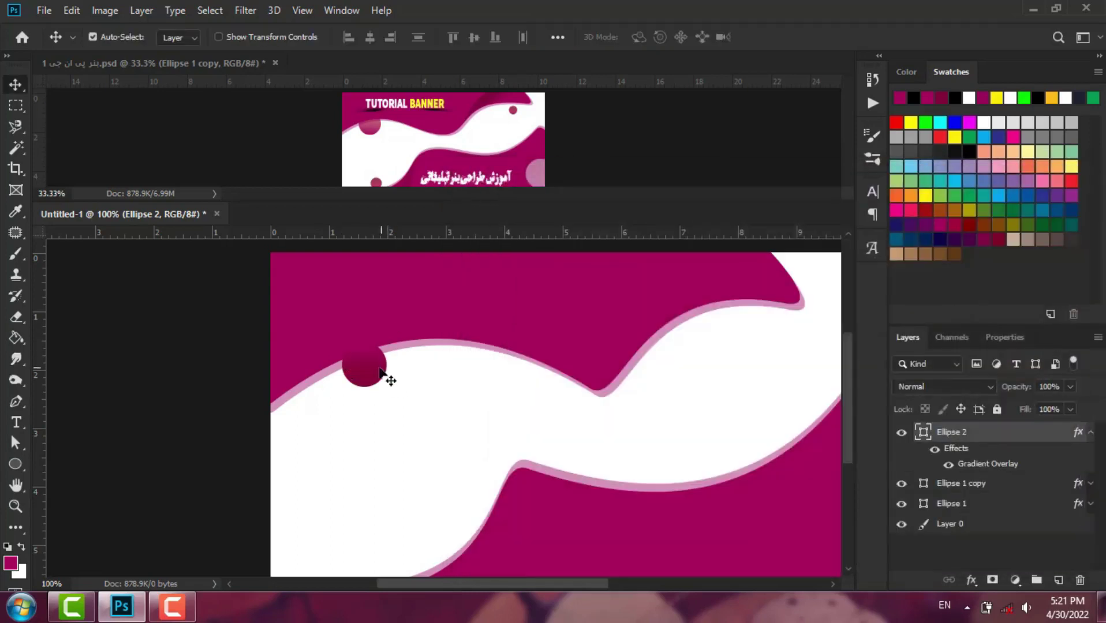
# Step: Duplicate the gradient circle and place the copy at the banner's lower edge, beside the start of the lower wave
pyautogui.moveTo(383, 375); pyautogui.dragTo(399, 554)
pyautogui.scroll(-1, 826, 409)
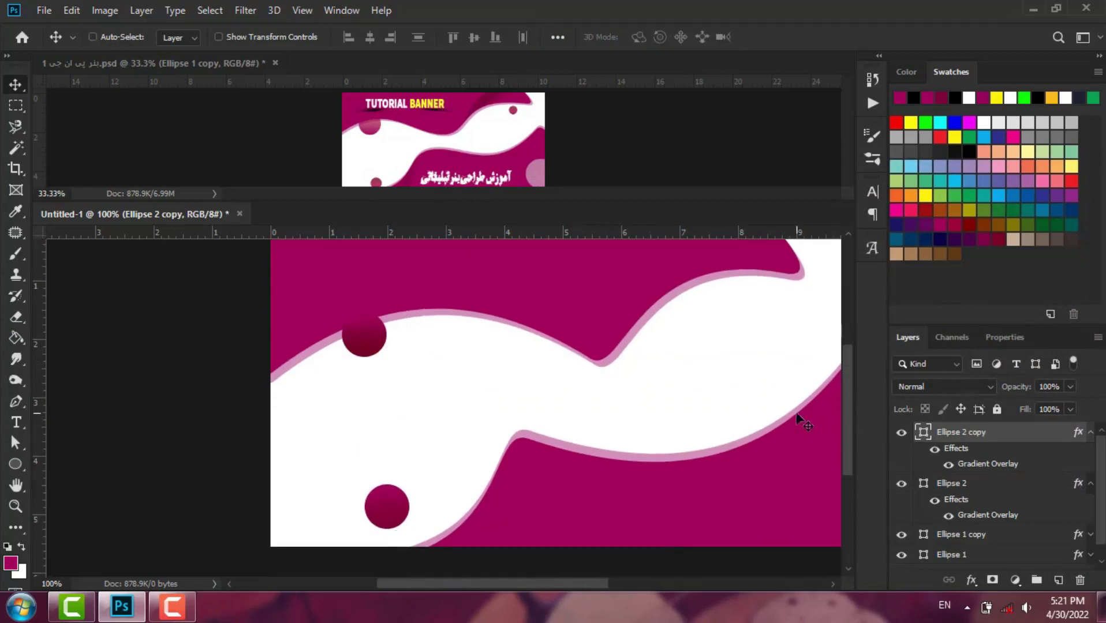
pyautogui.hotkey('ctrl', '-')
pyautogui.moveTo(409, 475); pyautogui.dragTo(417, 488)
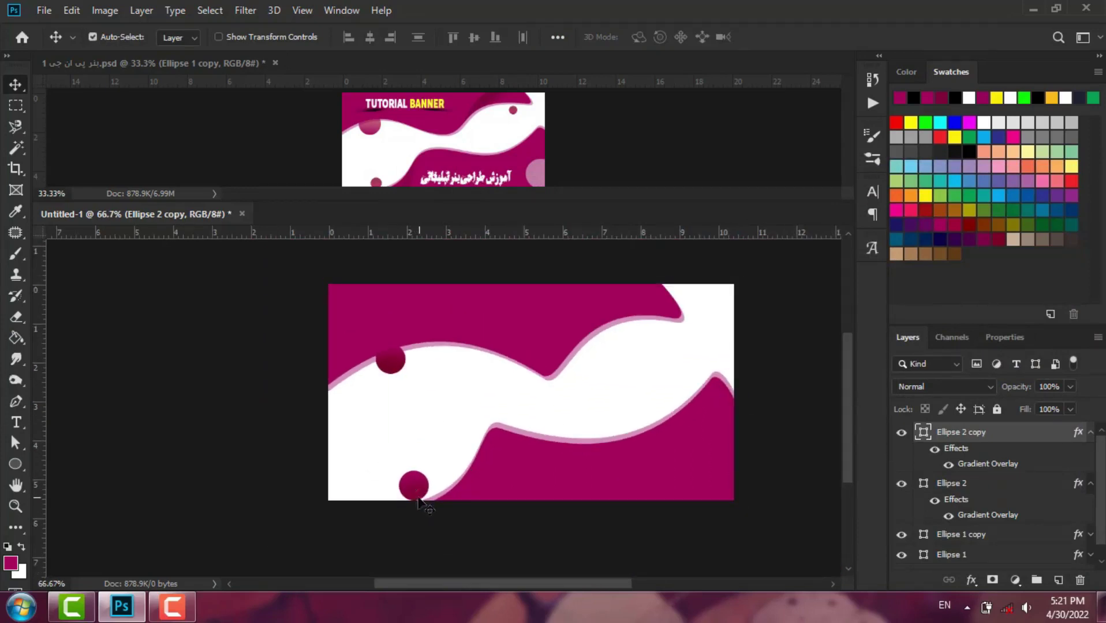
# Step: Scale the copied circle by the lower wave to about 53% and commit the transform
pyautogui.hotkey('ctrl', 't')
pyautogui.hotkey('ctrl', '+')
pyautogui.hotkey('ctrl', '+')
pyautogui.hotkey('ctrl', '+')
pyautogui.scroll(-5, 412, 428)
pyautogui.moveTo(398, 434); pyautogui.dragTo(356, 473)
pyautogui.hotkey('ctrl', 'z')
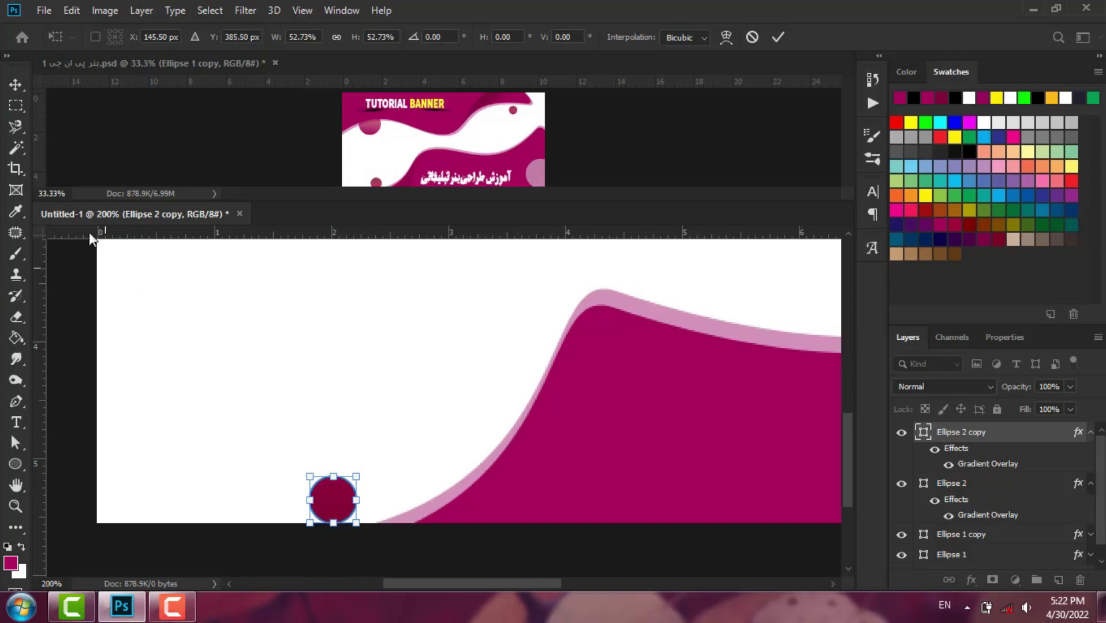
pyautogui.click(778, 37)
pyautogui.hotkey('ctrl', '-')
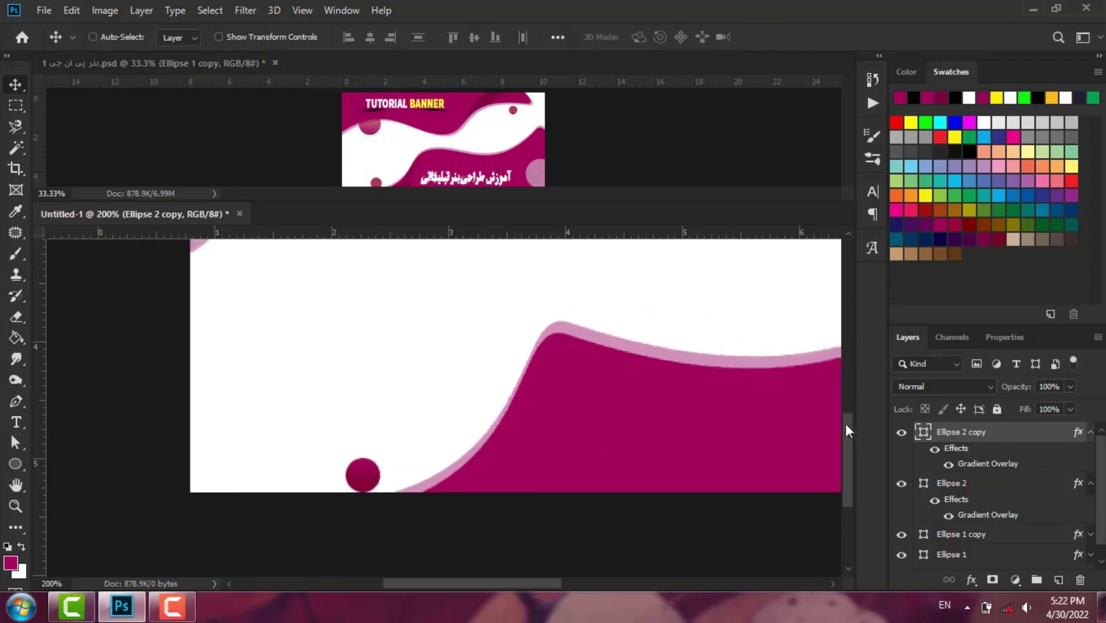
# Step: Duplicate the small circle and place the copy just below the right end of the upper wave
pyautogui.moveTo(851, 410); pyautogui.dragTo(842, 386)
pyautogui.moveTo(595, 588); pyautogui.dragTo(621, 587)
pyautogui.moveTo(846, 411); pyautogui.dragTo(846, 409)
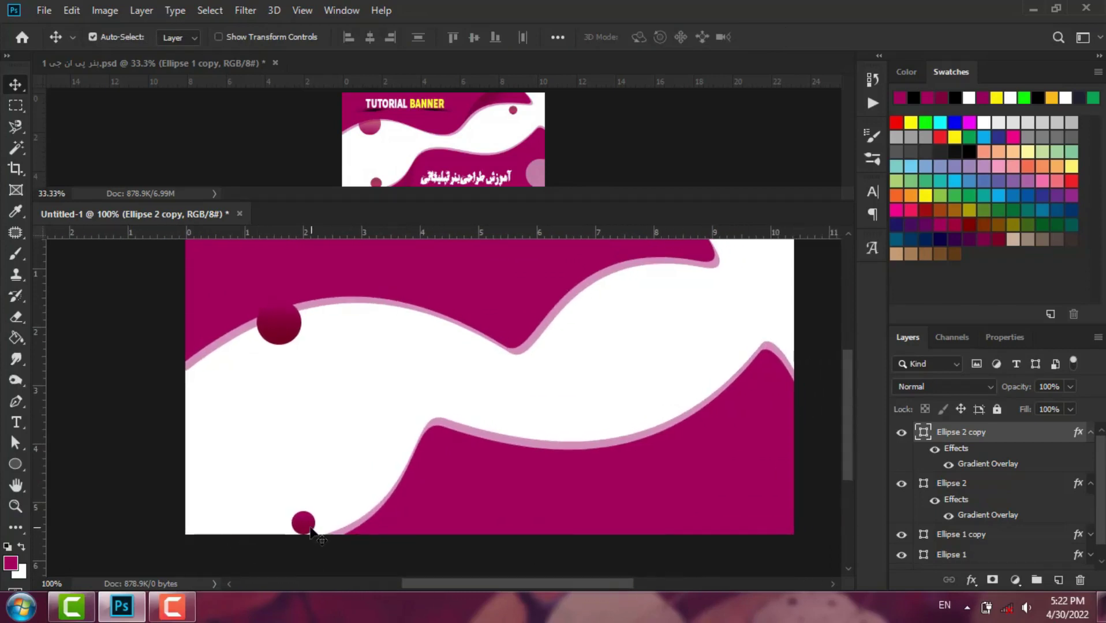
pyautogui.moveTo(312, 532); pyautogui.dragTo(673, 286)
# Step: Scale the circle below the upper wave's right end down further and commit the transform
pyautogui.hotkey('ctrl', 'alt', 't')
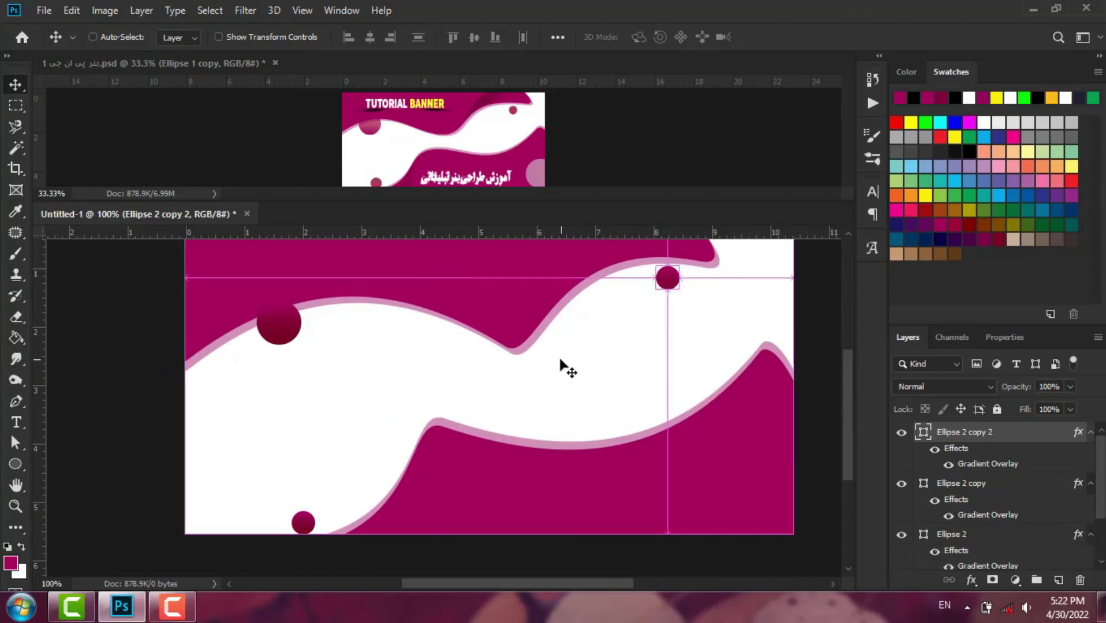
pyautogui.hotkey('ctrl', '+')
pyautogui.moveTo(853, 391); pyautogui.dragTo(847, 340)
pyautogui.moveTo(568, 585); pyautogui.dragTo(604, 585)
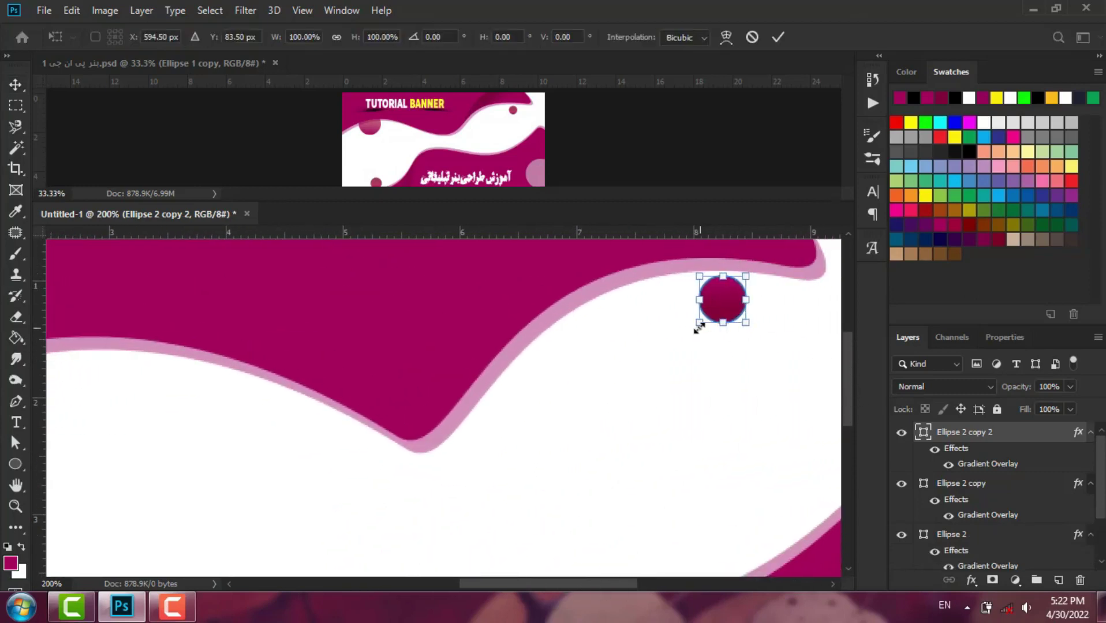
pyautogui.moveTo(701, 325); pyautogui.dragTo(719, 306)
pyautogui.click(778, 37)
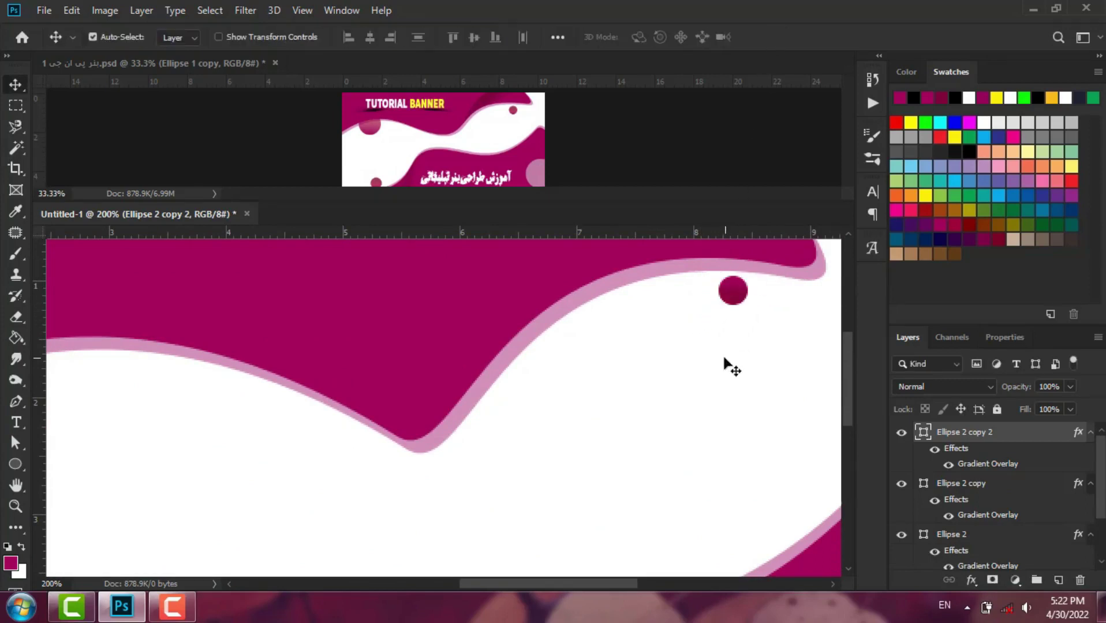
pyautogui.hotkey('ctrl', '-')
# Step: Move the large circle's layer, Ellipse 2, to the top of the layer stack and lower its opacity slightly
pyautogui.moveTo(844, 392); pyautogui.dragTo(848, 409)
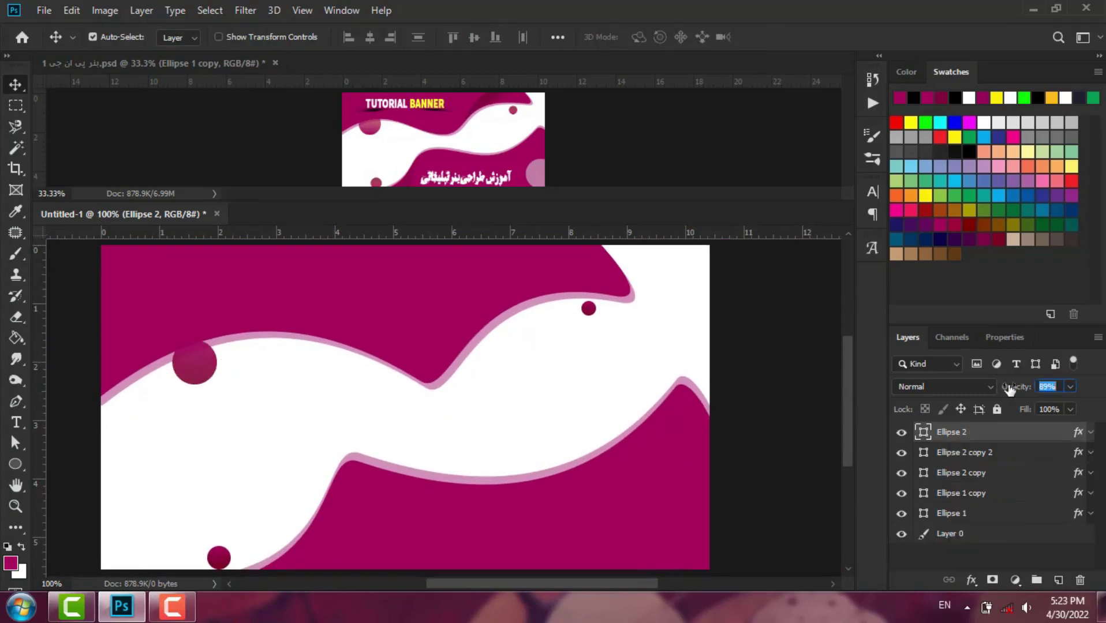
pyautogui.moveTo(1008, 390); pyautogui.dragTo(1005, 389)
pyautogui.click(469, 474)
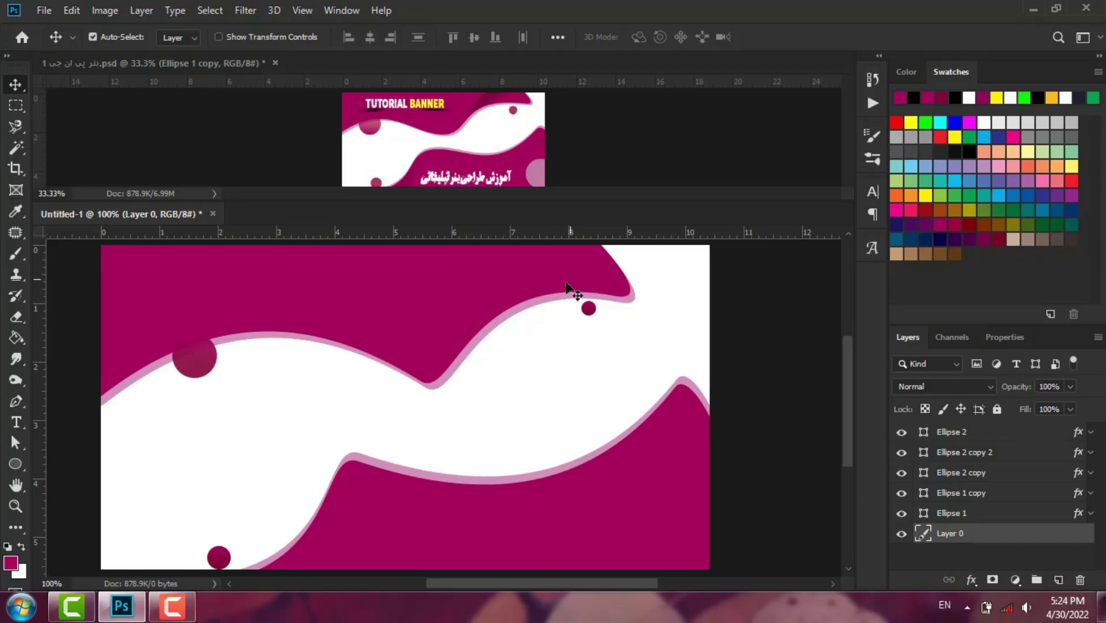
# Step: Examine the shading, circles and wave details in the finished reference banner
pyautogui.scroll(1, 846, 442)
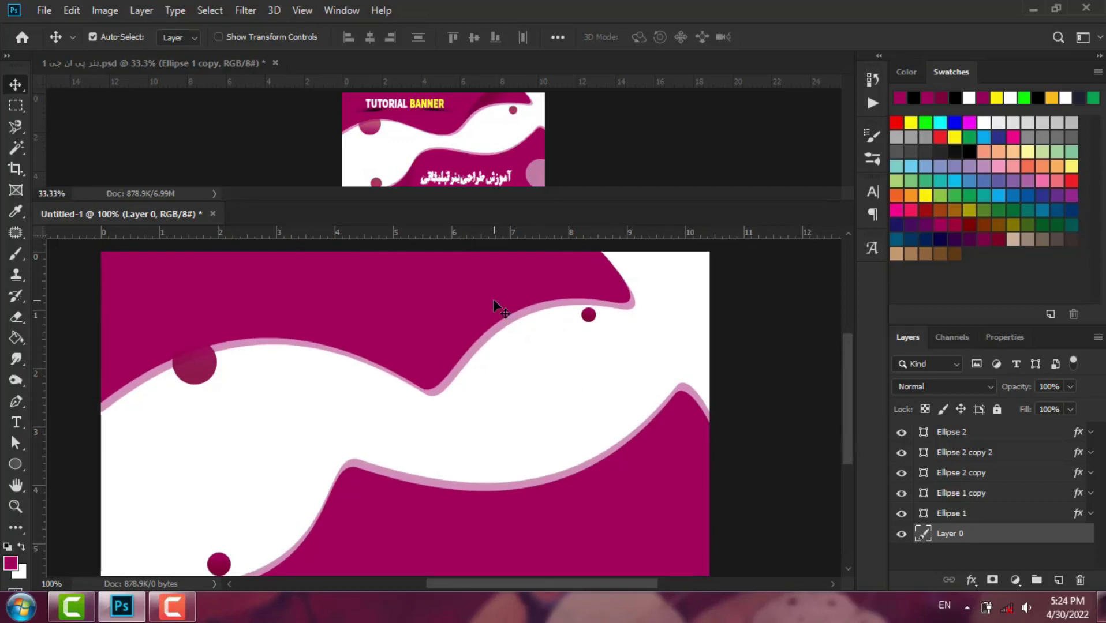
pyautogui.click(501, 149)
pyautogui.hotkey('ctrl', '+')
pyautogui.hotkey('ctrl', '+')
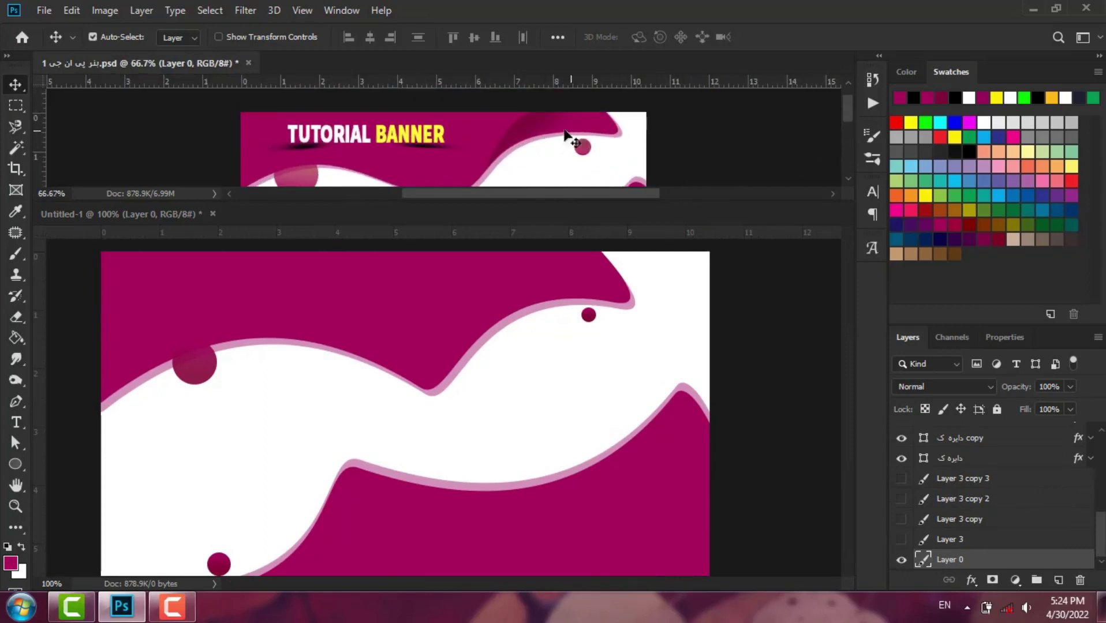
pyautogui.click(846, 149)
pyautogui.click(845, 148)
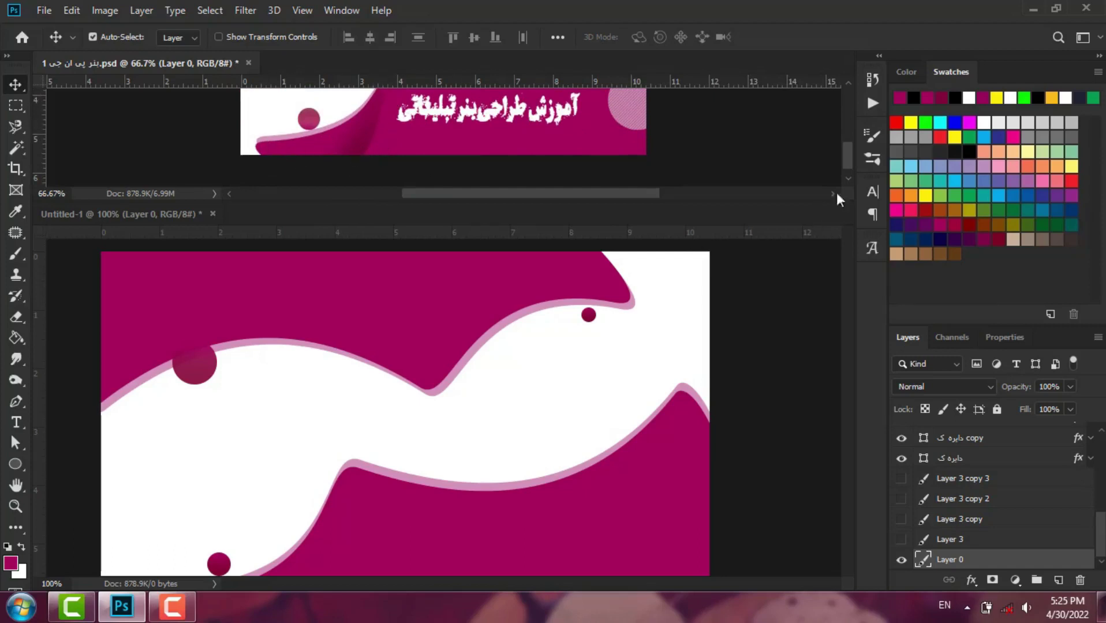
pyautogui.click(847, 140)
pyautogui.hotkey('ctrl', '-')
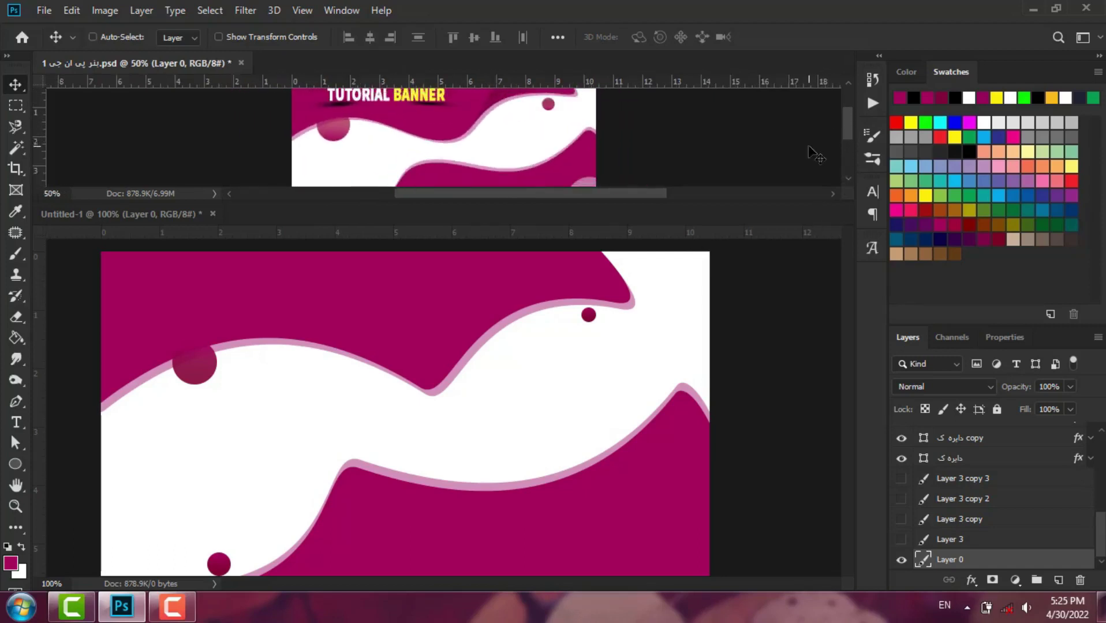
pyautogui.hotkey('ctrl', '-')
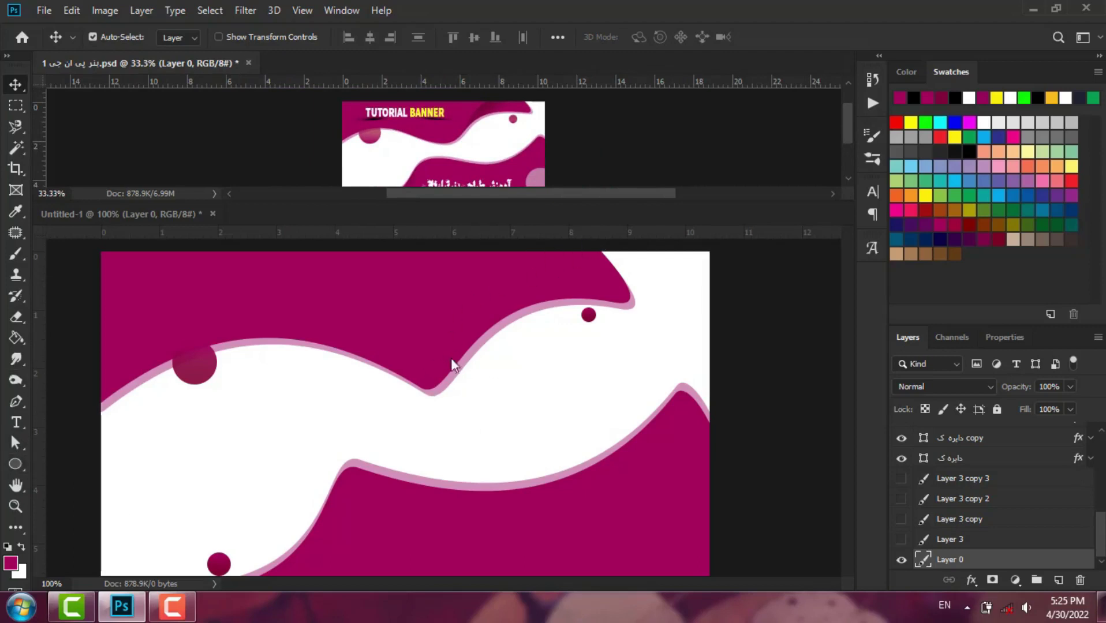
# Step: Add a new empty layer above Layer 5 in the reference banner document
pyautogui.click(17, 401)
pyautogui.moveTo(1099, 547); pyautogui.dragTo(1098, 474)
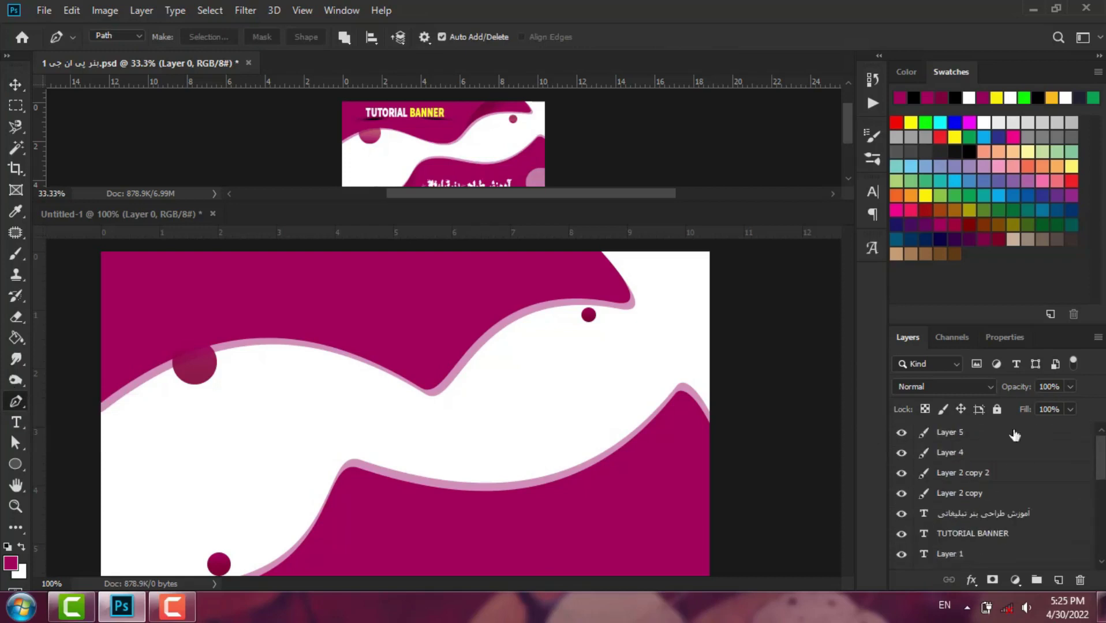
pyautogui.click(947, 433)
pyautogui.click(1059, 580)
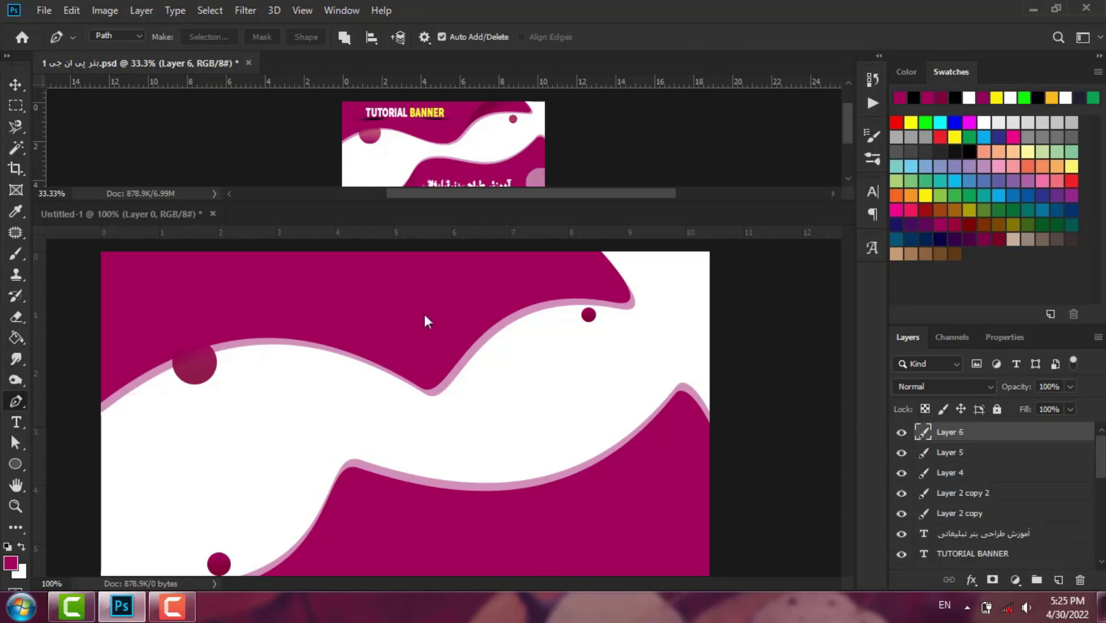
# Step: Draw a closed triangular path in Untitled-1 with the Pen tool around the right end of the upper wave
pyautogui.click(460, 362)
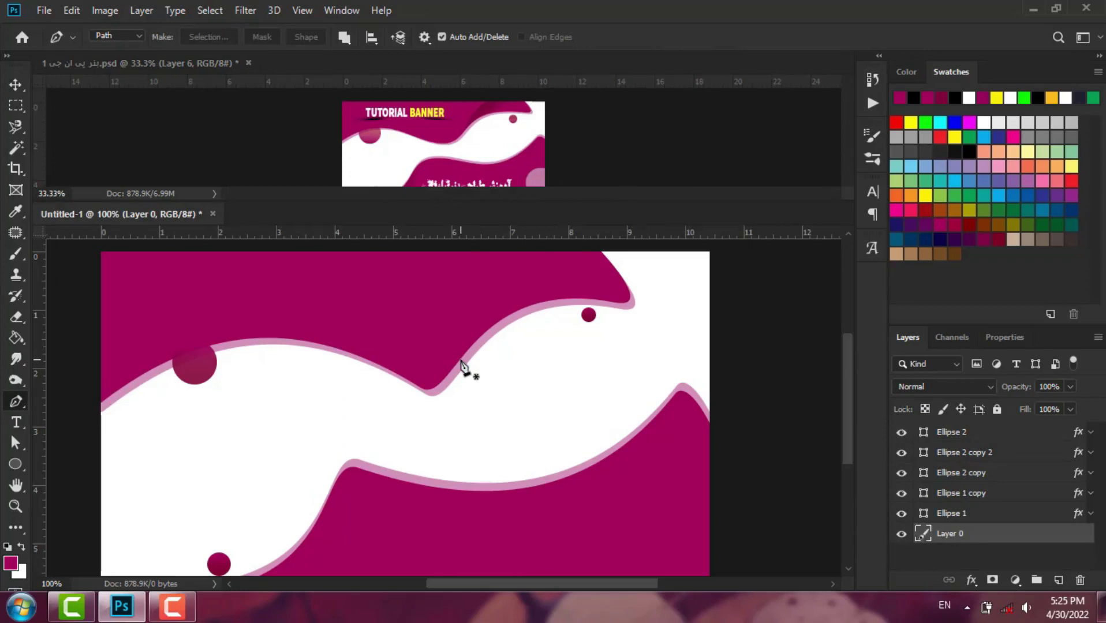
pyautogui.click(460, 360)
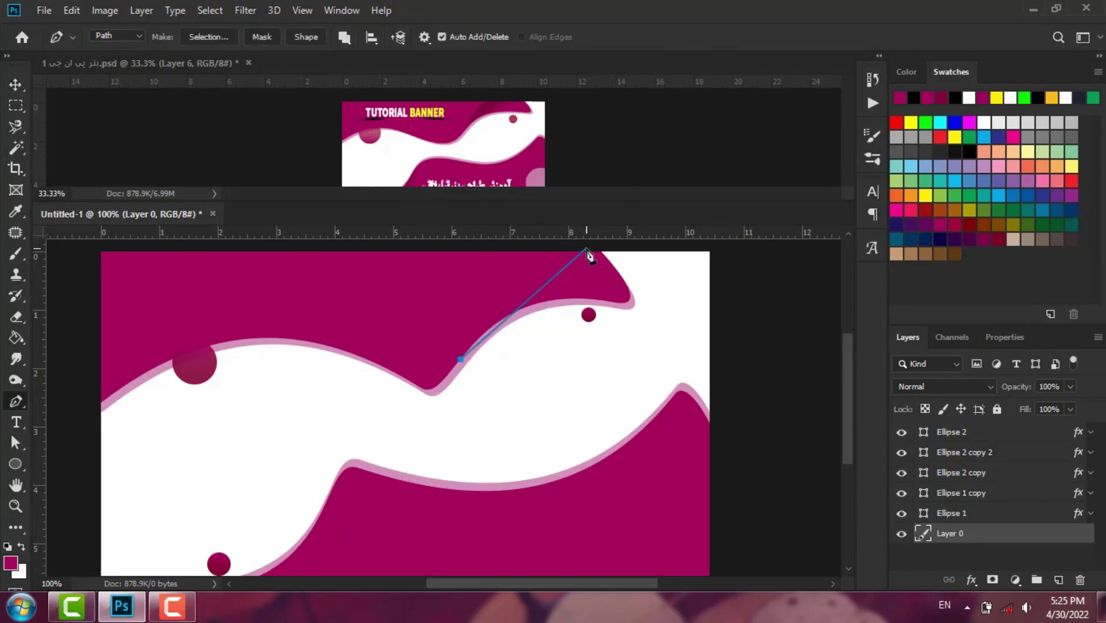
pyautogui.click(589, 248)
pyautogui.click(670, 315)
pyautogui.click(460, 360)
# Step: Curve the triangular path's lower edge with the Convert Point tool so it follows the upper wave's right hump
pyautogui.rightClick(16, 403)
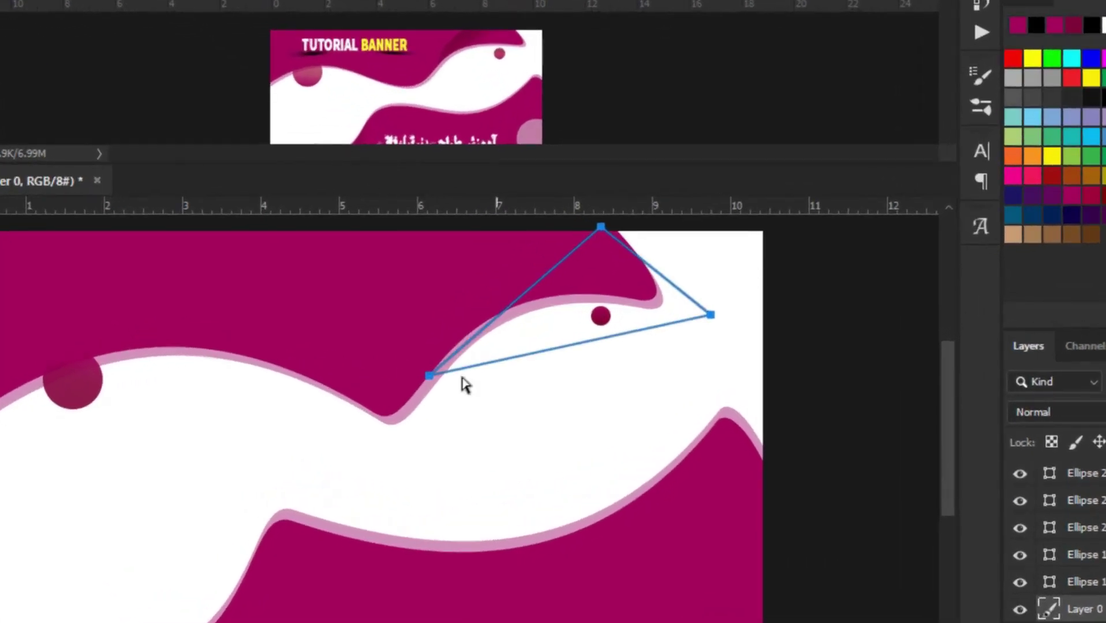
pyautogui.moveTo(429, 375); pyautogui.dragTo(471, 254)
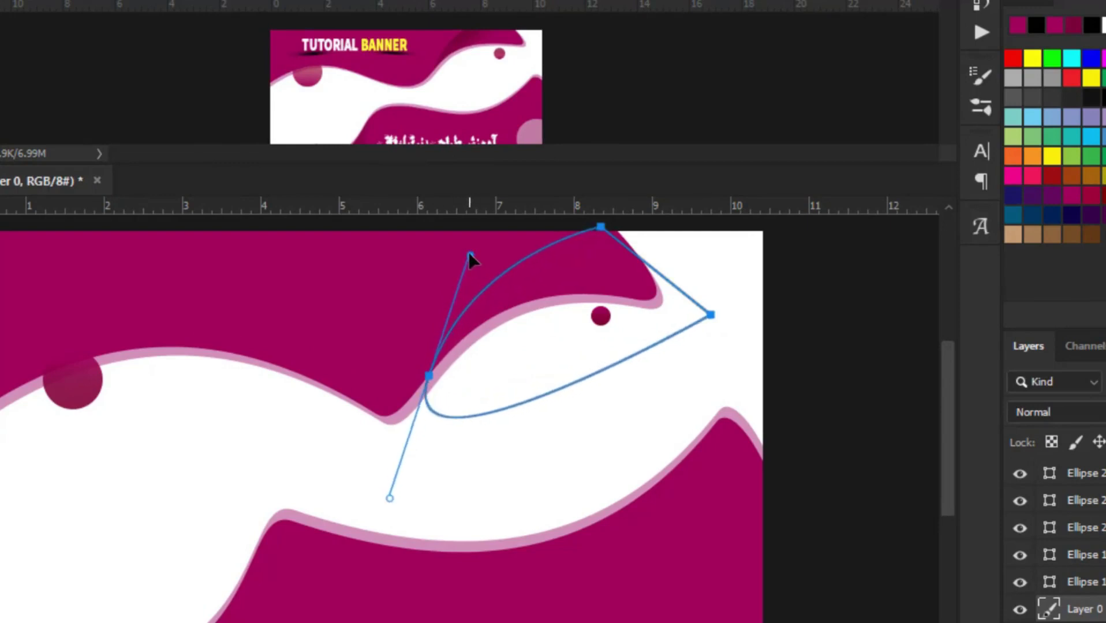
pyautogui.moveTo(389, 496); pyautogui.dragTo(506, 260)
pyautogui.moveTo(710, 314); pyautogui.dragTo(658, 296)
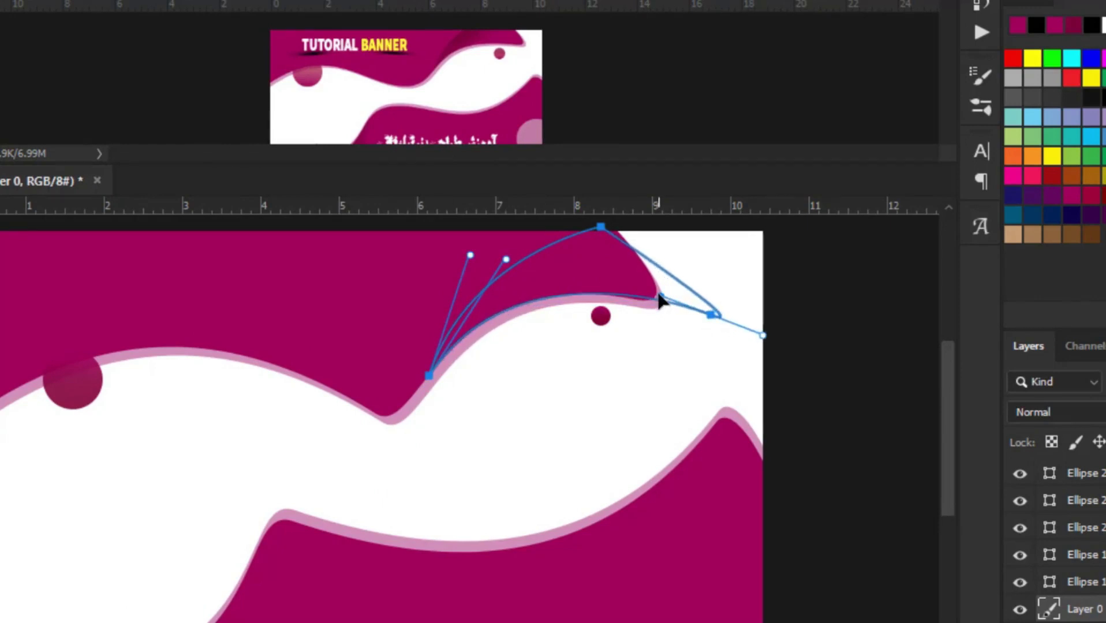
pyautogui.moveTo(758, 330); pyautogui.dragTo(710, 315)
# Step: Bow the path's upper edge into an arc, fine-tune its end handles and load the path as a selection
pyautogui.moveTo(652, 272); pyautogui.dragTo(555, 217)
pyautogui.moveTo(470, 255); pyautogui.dragTo(521, 254)
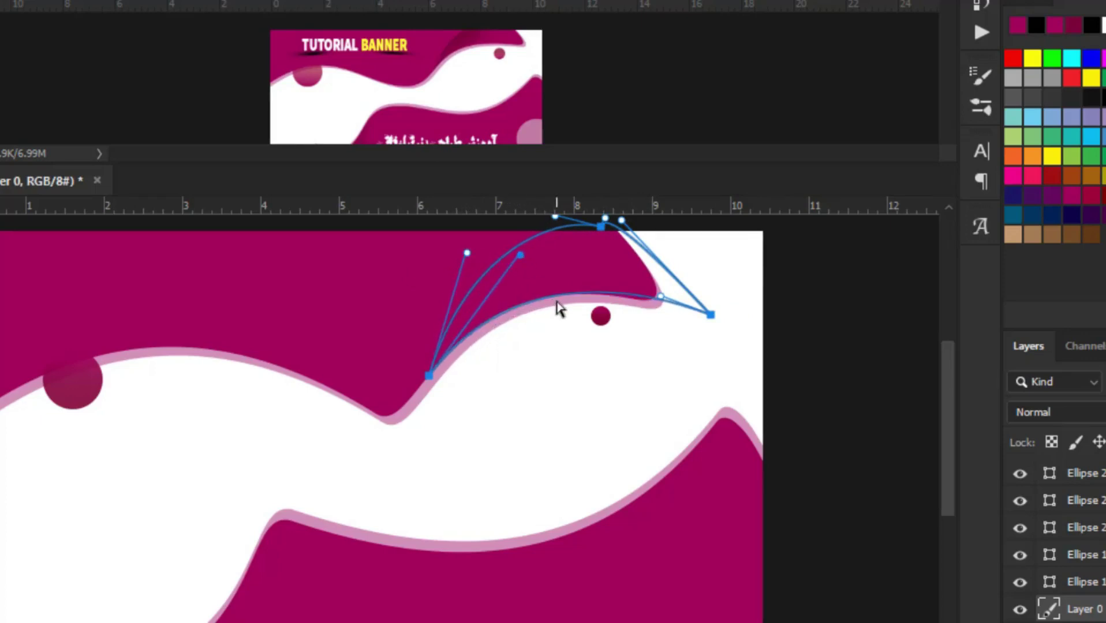
pyautogui.click(663, 299)
pyautogui.moveTo(657, 300); pyautogui.dragTo(658, 304)
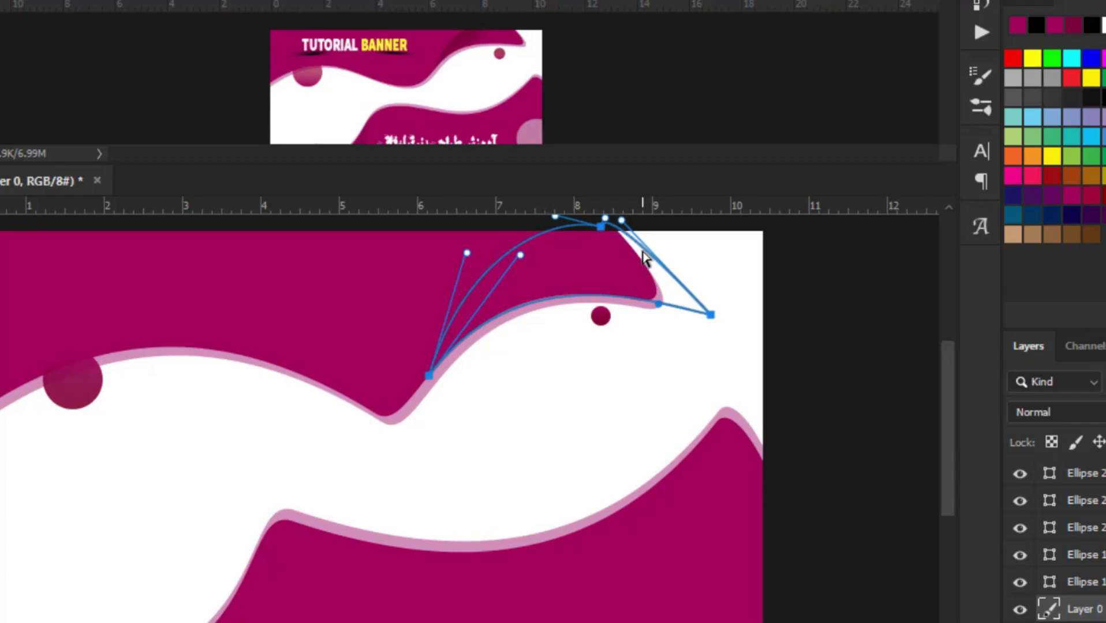
pyautogui.hotkey('ctrl', 'Return')
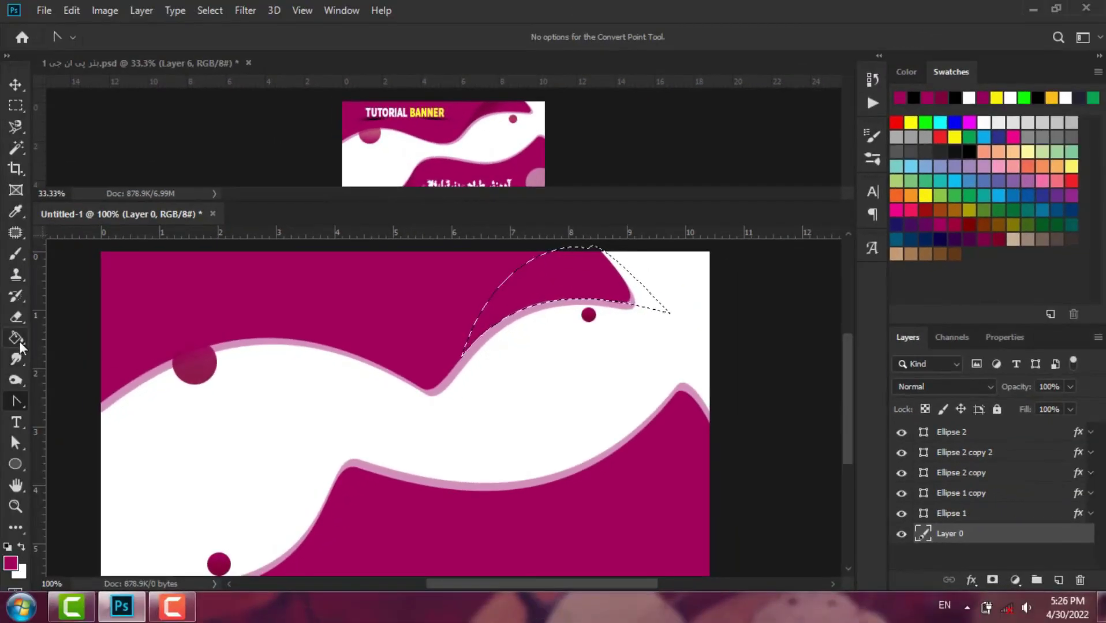
# Step: Take the Brush tool and set the foreground colour to a slightly darker magenta
pyautogui.click(13, 254)
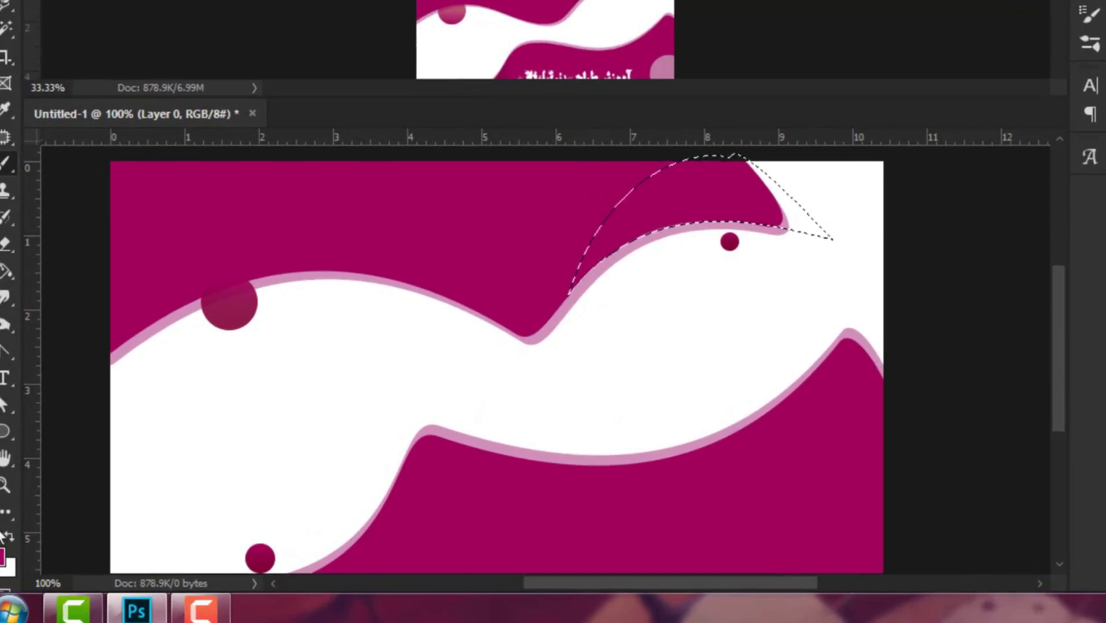
pyautogui.click(4, 557)
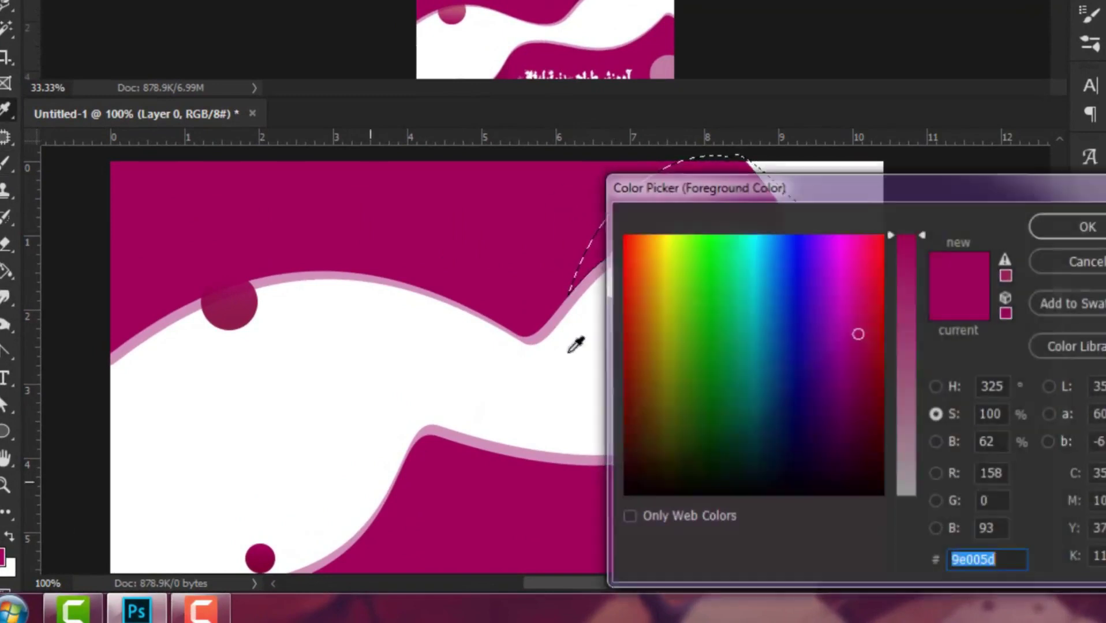
pyautogui.click(861, 349)
pyautogui.click(858, 358)
pyautogui.click(1075, 225)
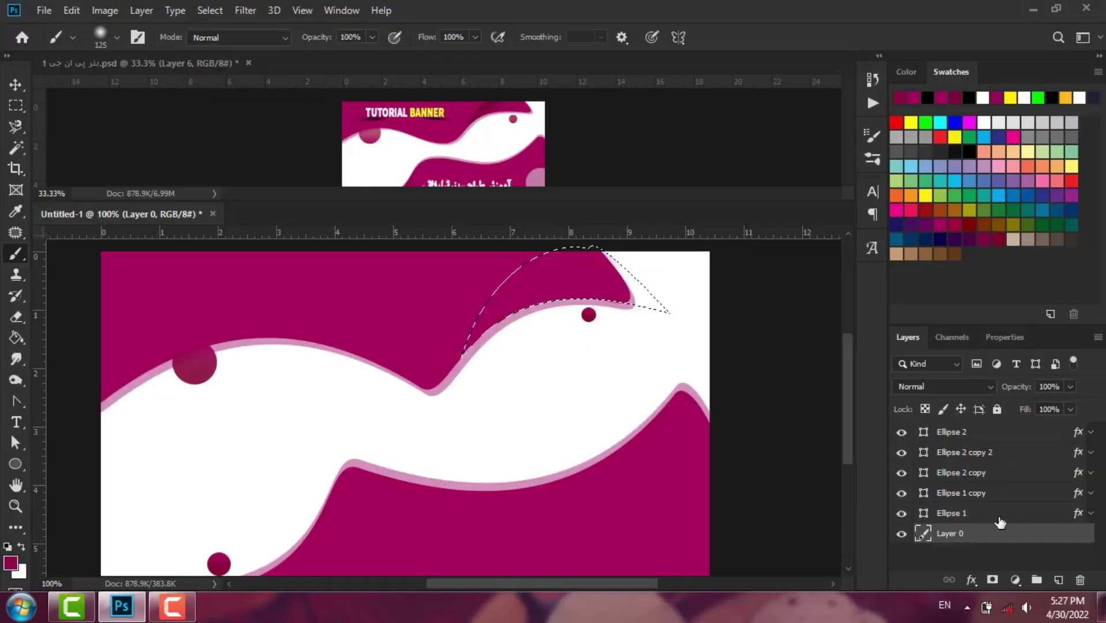
# Step: Add a new layer above Ellipse 2, brush soft dark shading inside the selection on the upper wave and deselect
pyautogui.click(991, 440)
pyautogui.click(1060, 582)
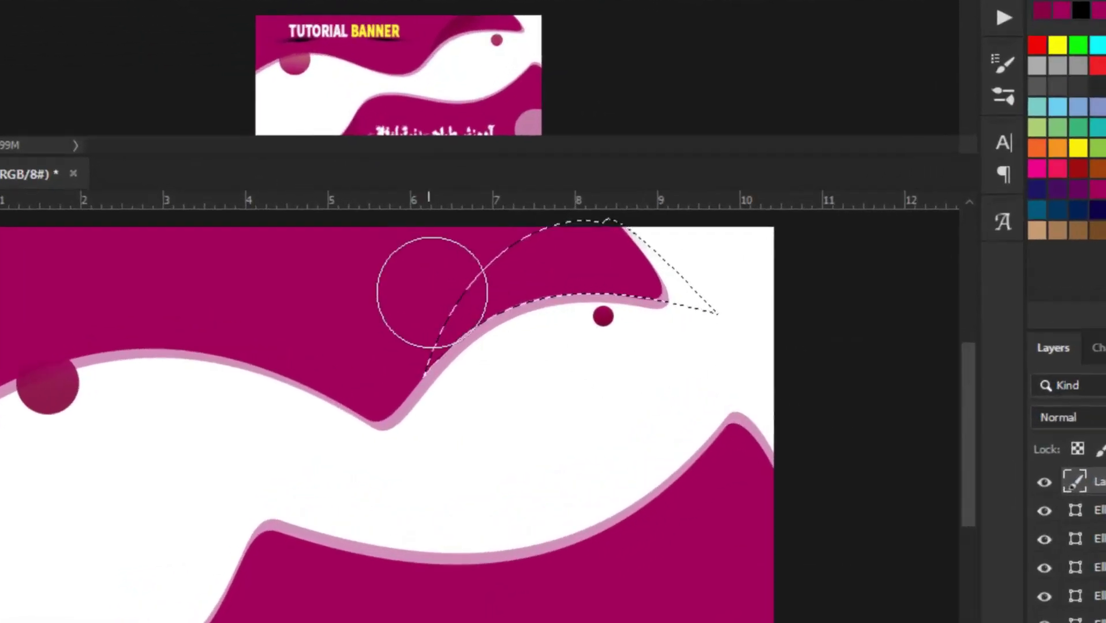
pyautogui.moveTo(499, 232)
pyautogui.mouseDown()
pyautogui.moveTo(545, 212)
pyautogui.moveTo(584, 219)
pyautogui.moveTo(577, 210)
pyautogui.moveTo(459, 281)
pyautogui.moveTo(432, 345)
pyautogui.moveTo(317, 328)
pyautogui.moveTo(510, 216)
pyautogui.moveTo(594, 224)
pyautogui.moveTo(595, 213)
pyautogui.moveTo(402, 227)
pyautogui.moveTo(399, 289)
pyautogui.moveTo(434, 270)
pyautogui.moveTo(401, 267)
pyautogui.mouseUp()
pyautogui.hotkey('ctrl', 'd')
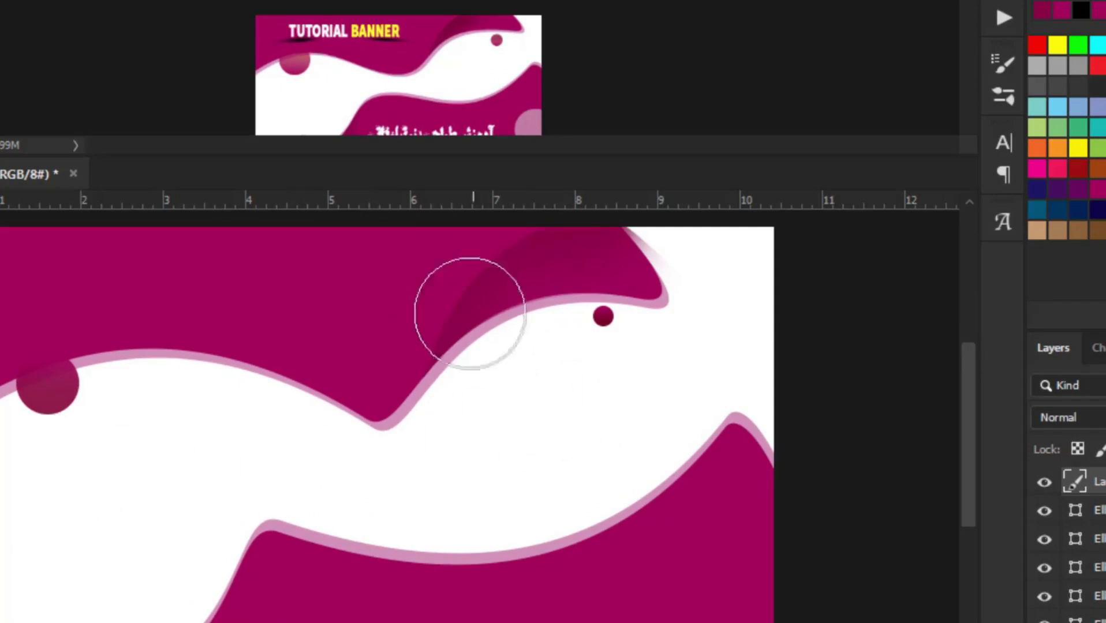
# Step: Erase the shading that spills past the upper wave's right tip with a soft 14 px Eraser
pyautogui.scroll(2, 975, 470)
pyautogui.scroll(2, 977, 447)
pyautogui.scroll(-1, 976, 456)
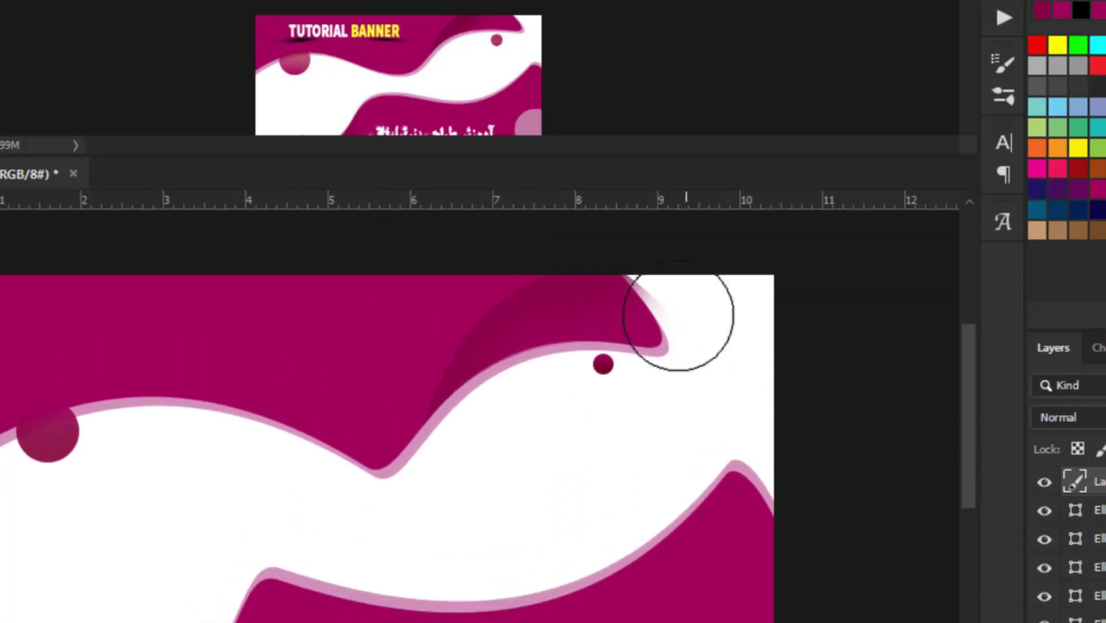
pyautogui.rightClick(707, 298)
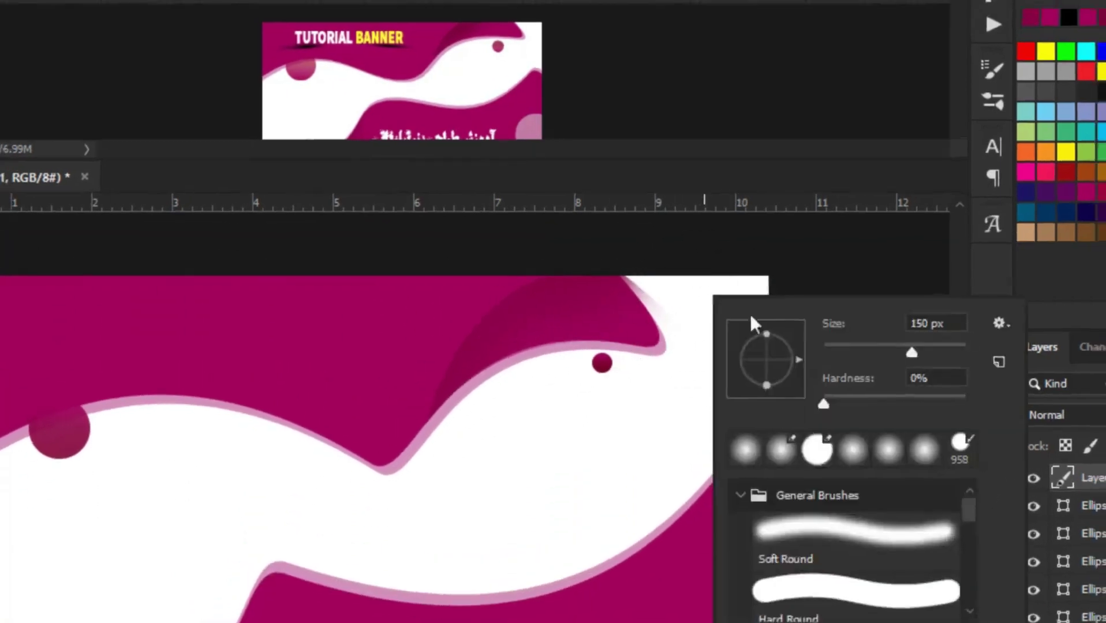
pyautogui.click(838, 352)
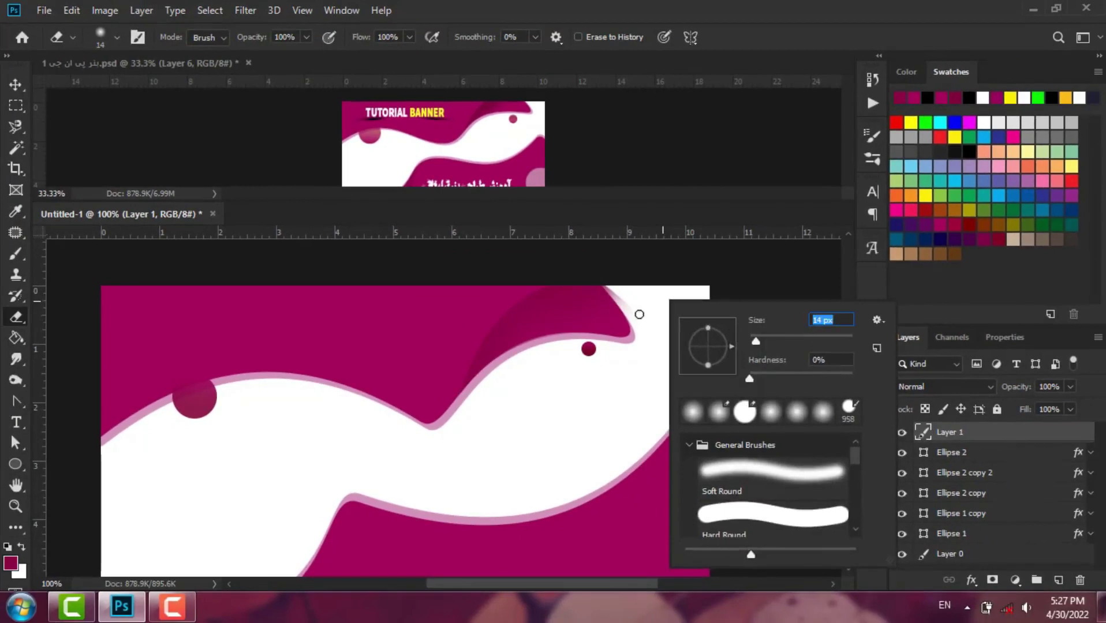
pyautogui.press('Return')
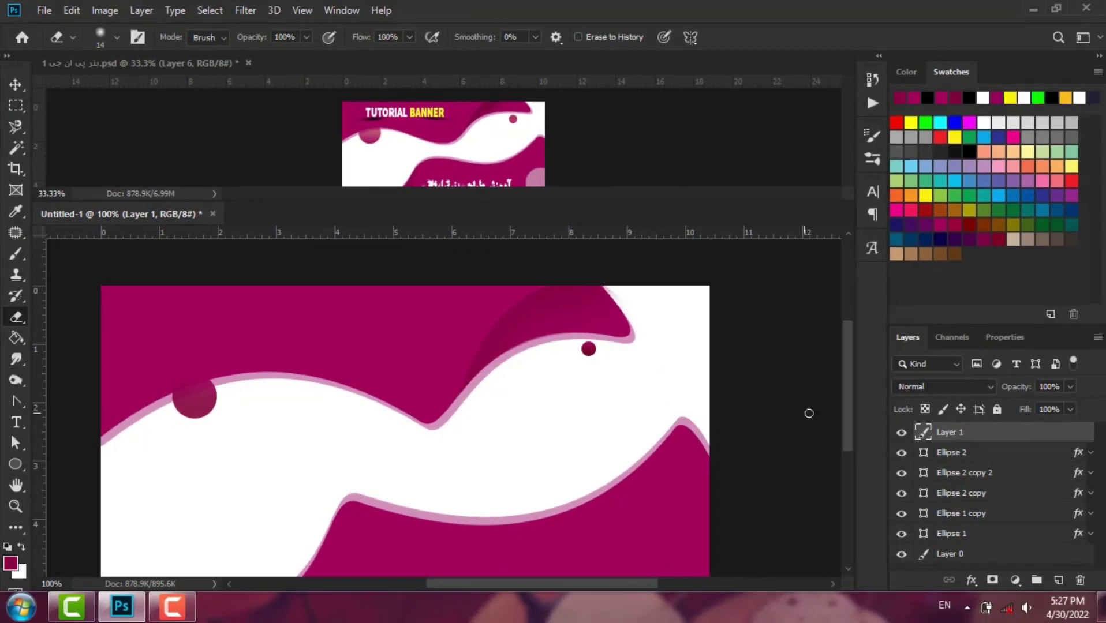
# Step: Draw a closed triangular path with the Pen tool from the lower wave's left crest down past the canvas's lower edge
pyautogui.scroll(-2, 845, 433)
pyautogui.scroll(-3, 846, 430)
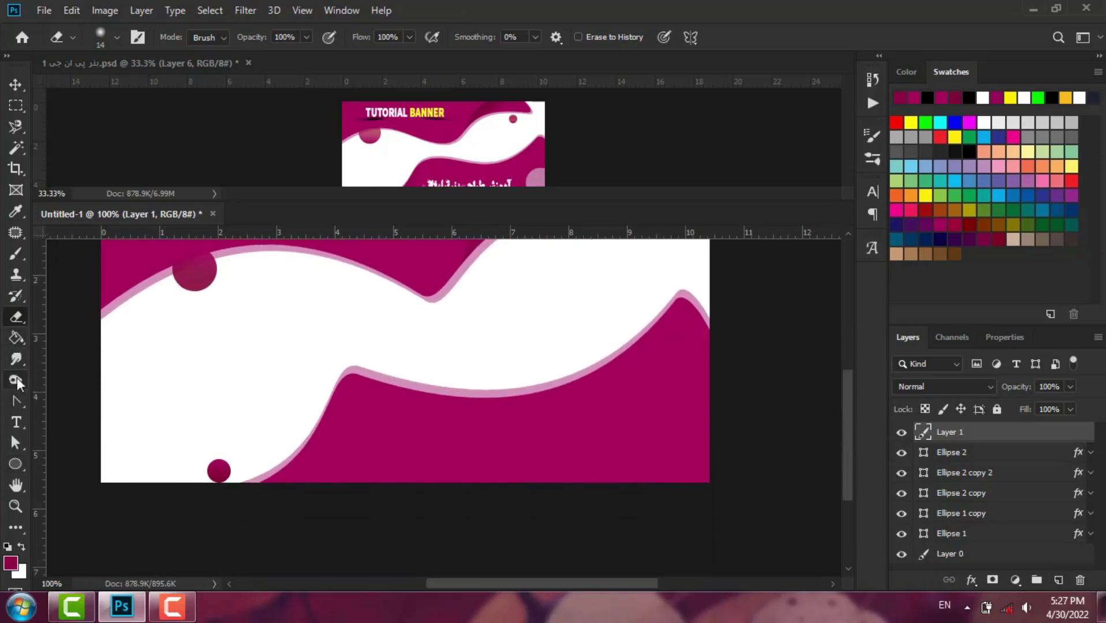
pyautogui.rightClick(17, 400)
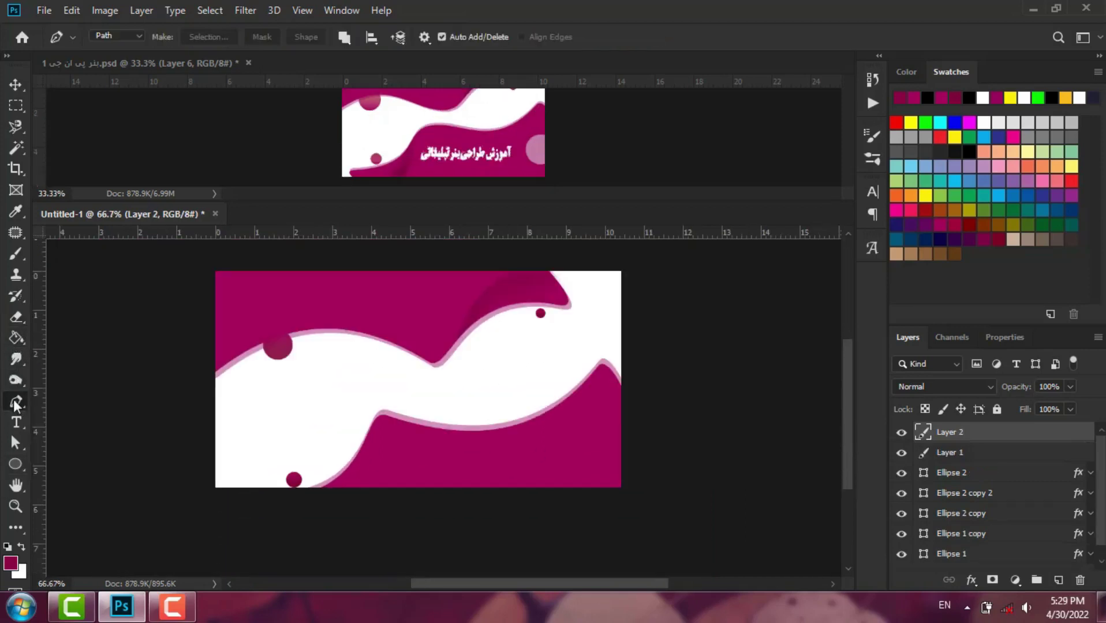
pyautogui.rightClick(13, 399)
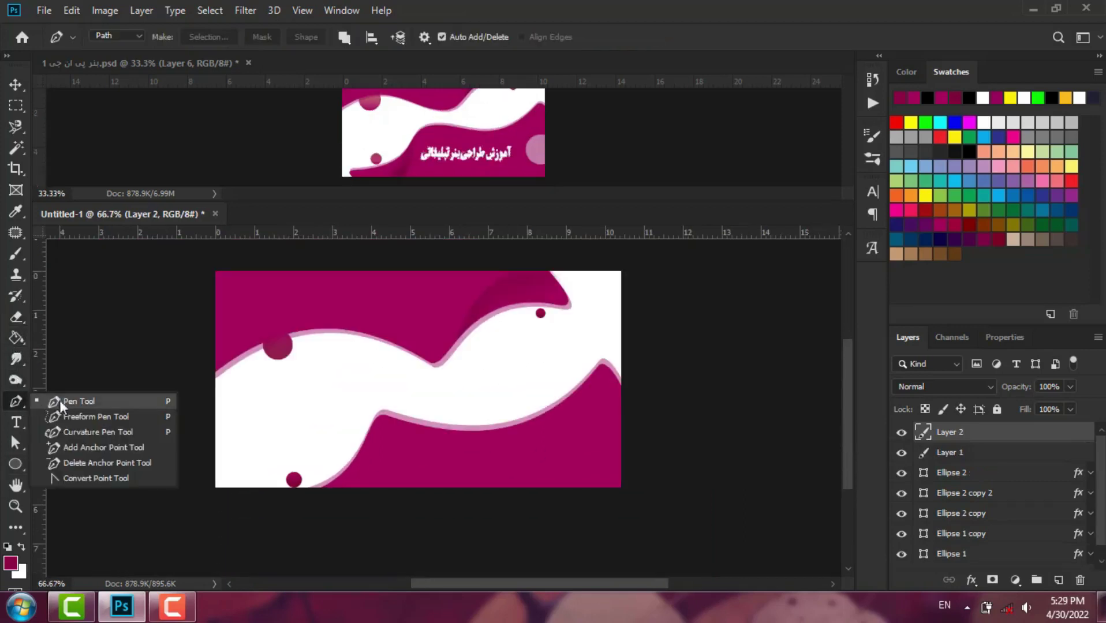
pyautogui.click(381, 415)
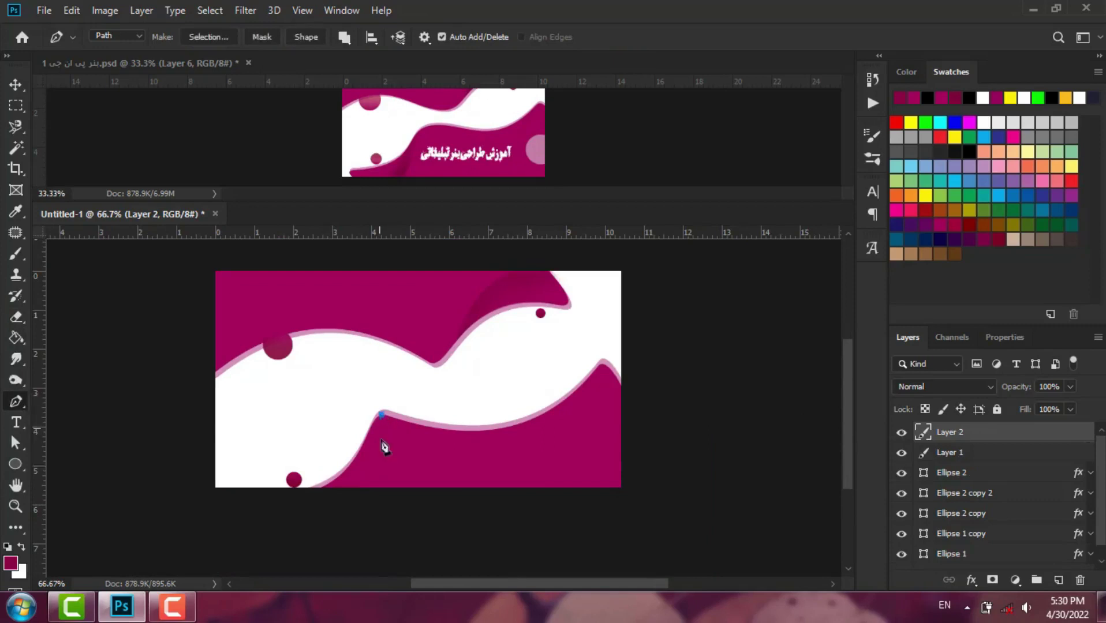
pyautogui.click(366, 508)
pyautogui.click(308, 501)
pyautogui.click(381, 414)
# Step: Curve the sides of the lower path with the Convert Point tool, matching the wave's slope and bowing the inner side
pyautogui.rightClick(16, 402)
pyautogui.click(47, 478)
pyautogui.hotkey('ctrl', '+')
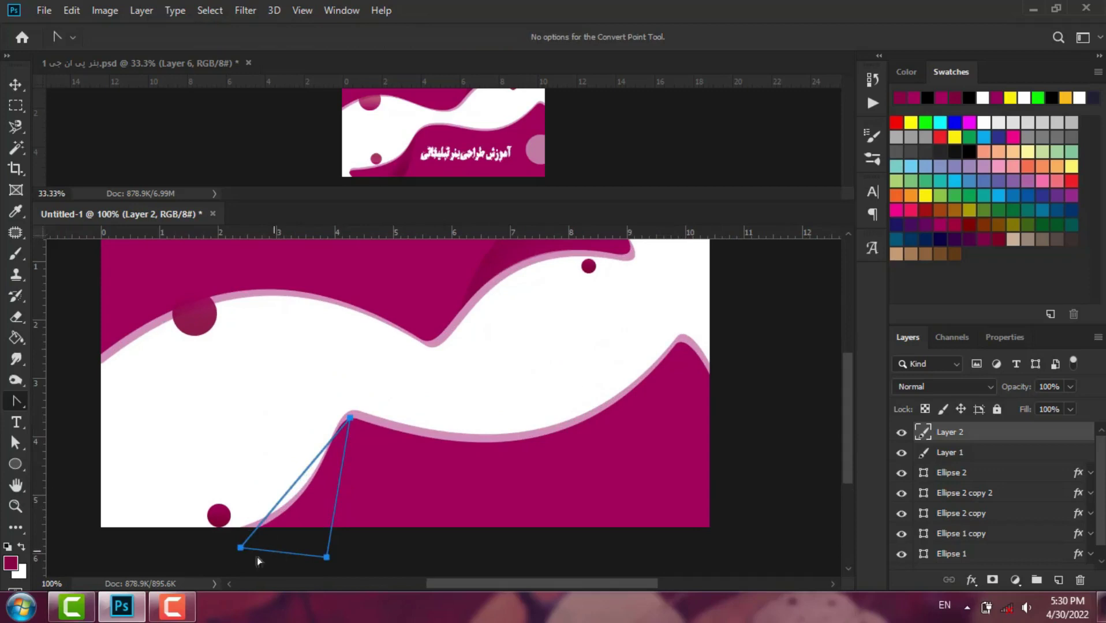
pyautogui.moveTo(240, 552); pyautogui.dragTo(300, 527)
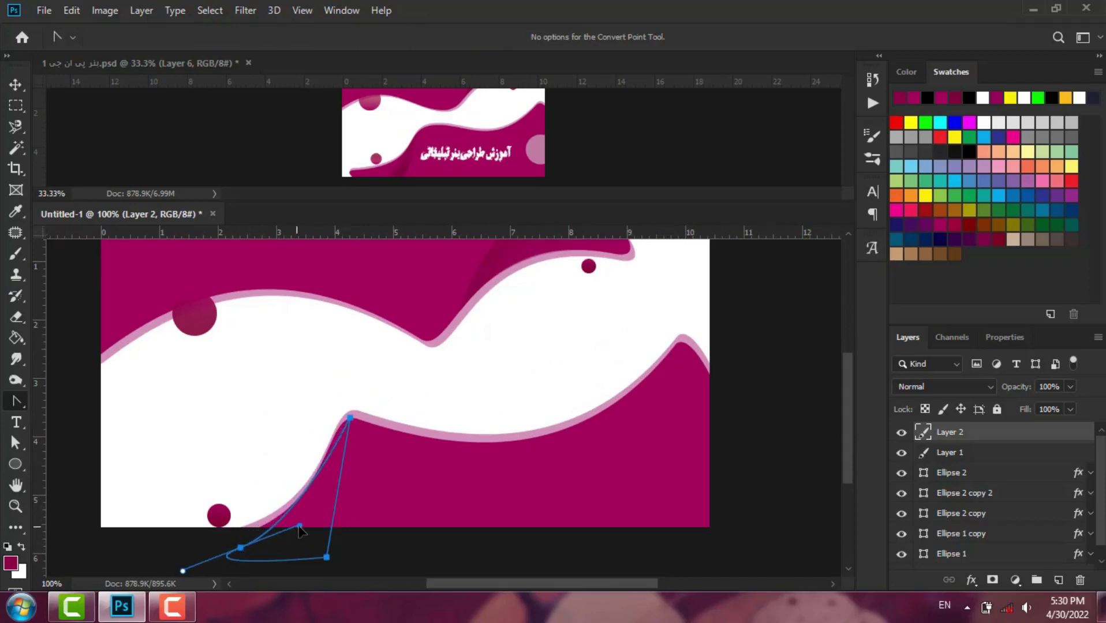
pyautogui.moveTo(349, 419); pyautogui.dragTo(335, 420)
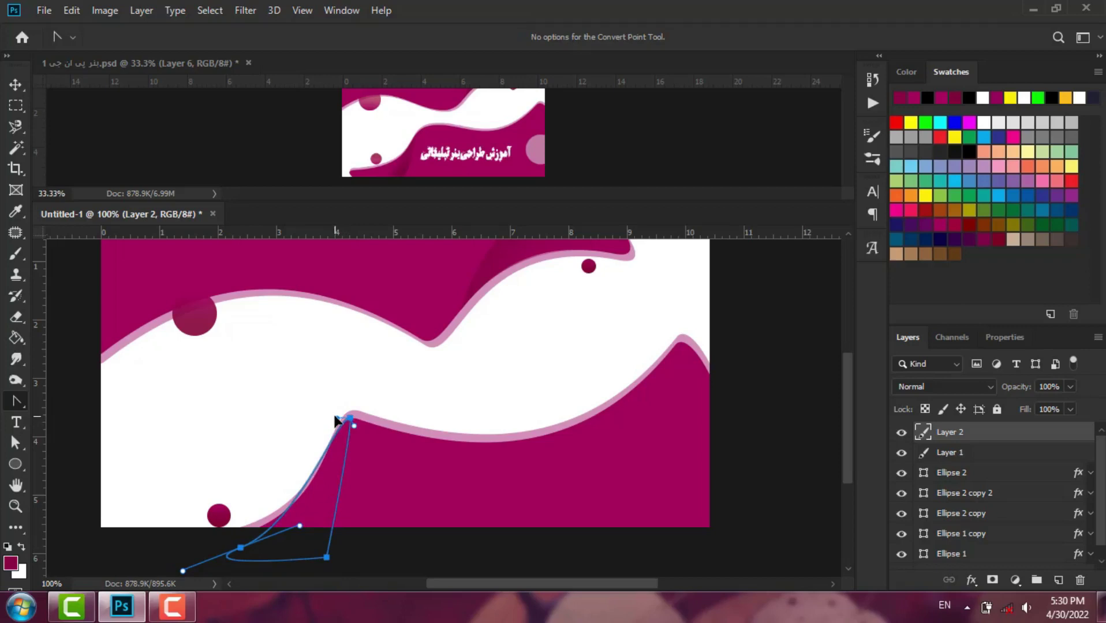
pyautogui.moveTo(301, 527); pyautogui.dragTo(309, 525)
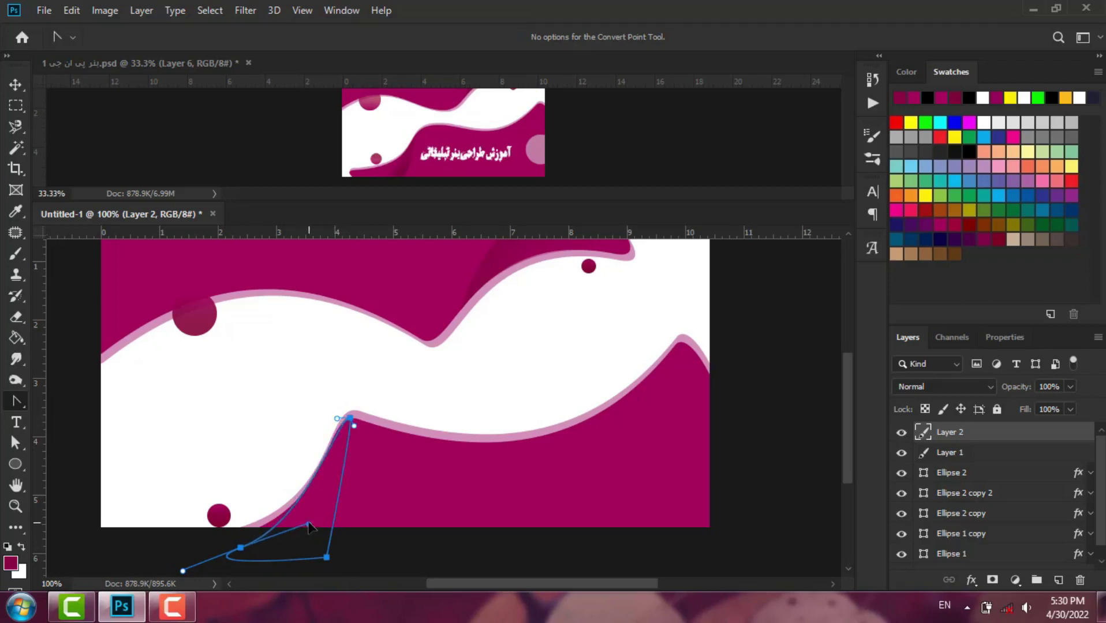
pyautogui.moveTo(182, 571); pyautogui.dragTo(372, 531)
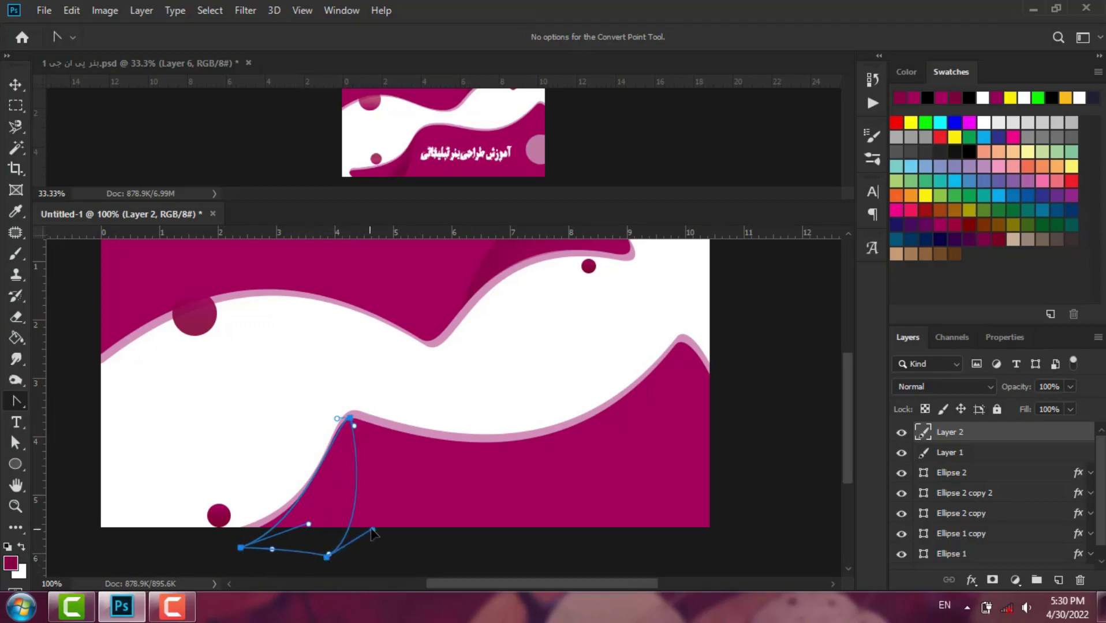
pyautogui.moveTo(353, 426); pyautogui.dragTo(357, 422)
# Step: Adjust the lower path's anchors and handles with the Direct Selection tool to fit the wave's edge and load it as a selection
pyautogui.click(15, 442)
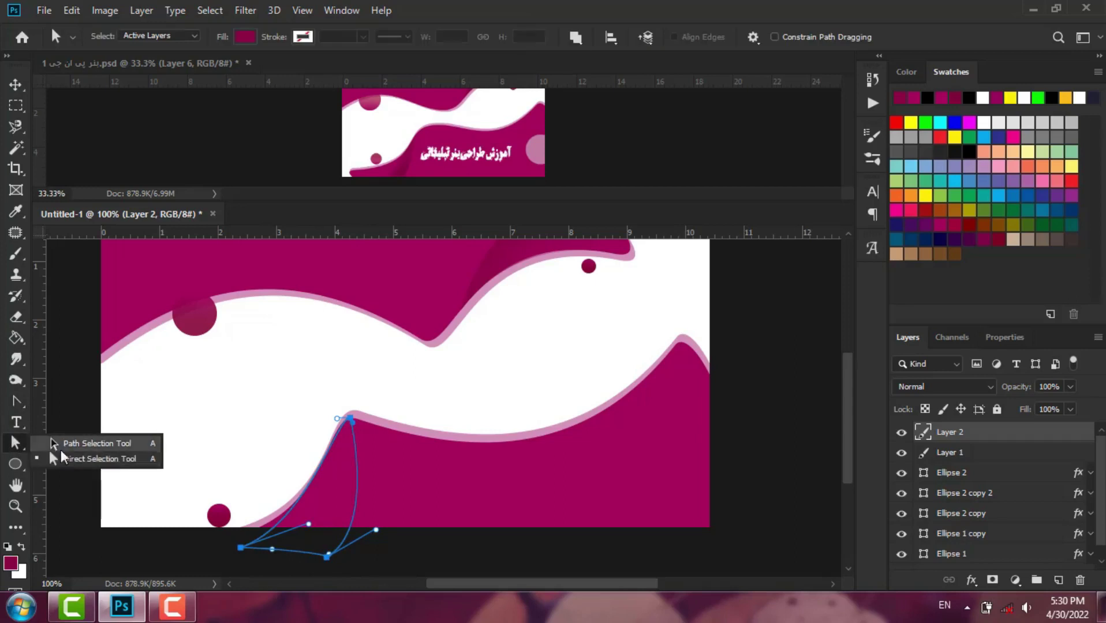
pyautogui.click(69, 439)
pyautogui.click(332, 445)
pyautogui.moveTo(351, 423); pyautogui.dragTo(347, 424)
pyautogui.moveTo(240, 547); pyautogui.dragTo(232, 534)
pyautogui.moveTo(301, 510); pyautogui.dragTo(329, 543)
pyautogui.moveTo(378, 515); pyautogui.dragTo(387, 507)
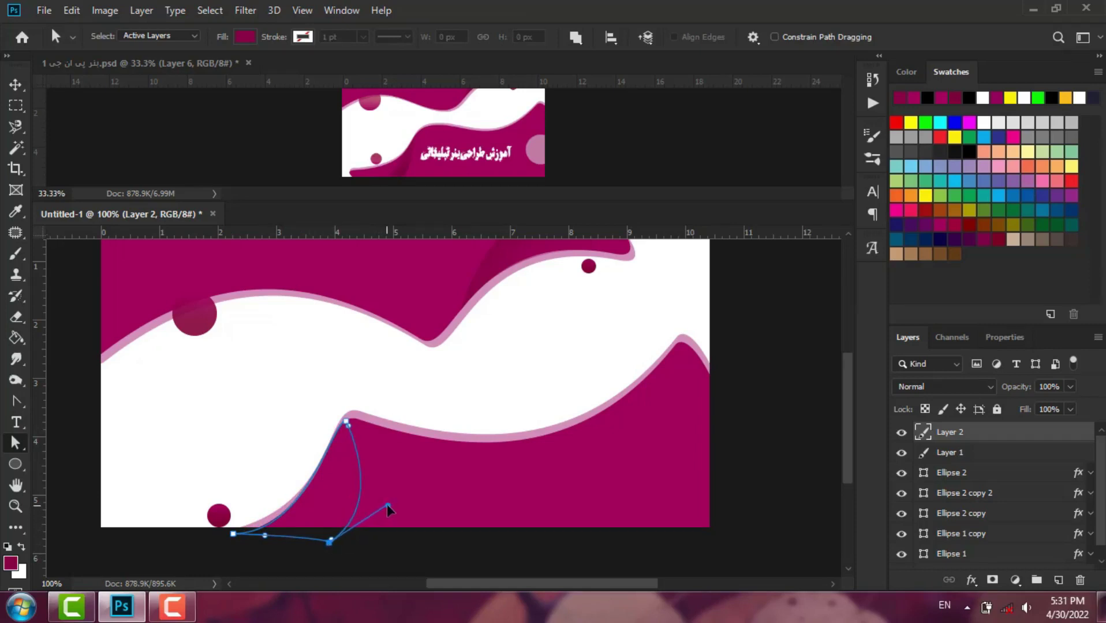
pyautogui.click(347, 423)
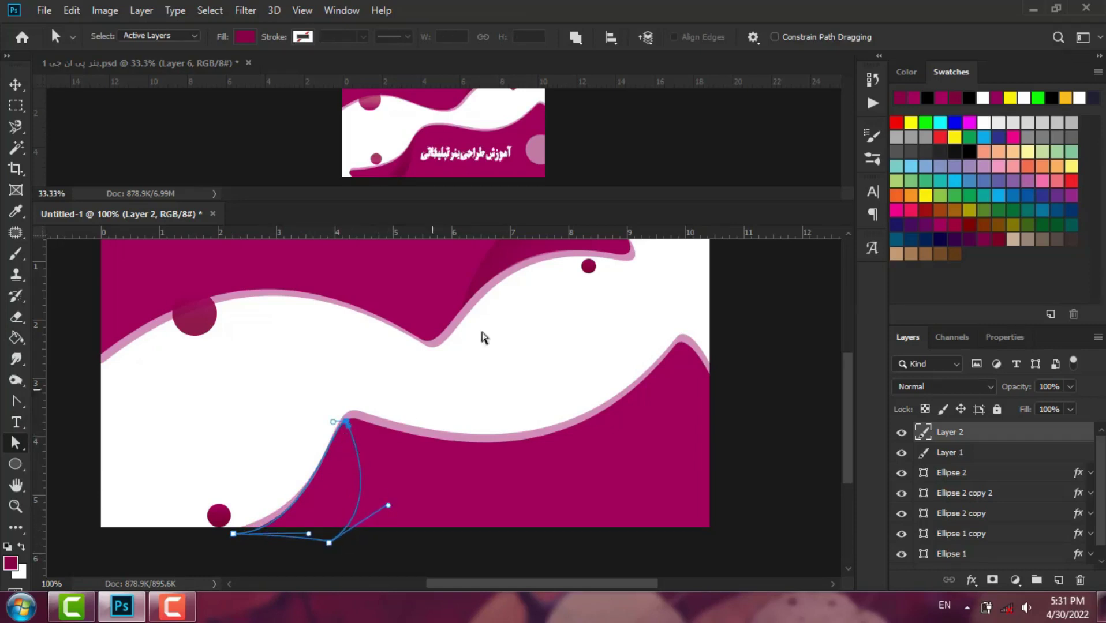
pyautogui.hotkey('ctrl', 'Return')
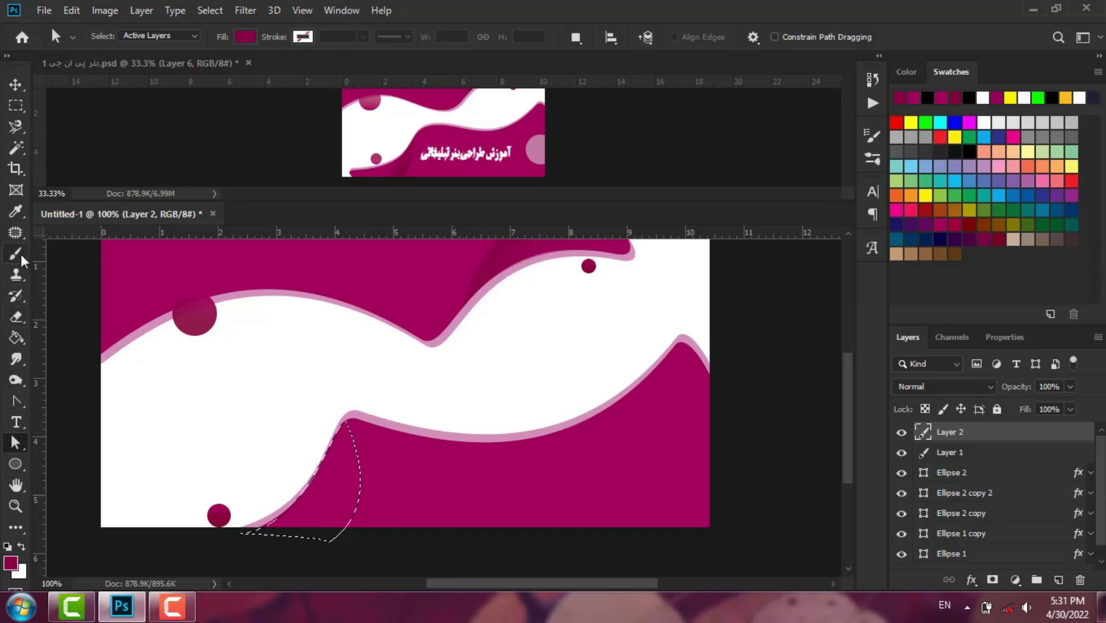
# Step: Brush soft dark magenta shading inside the selection on the lower wave's left slope and deselect
pyautogui.press('b')
pyautogui.moveTo(371, 440)
pyautogui.mouseDown()
pyautogui.moveTo(379, 465)
pyautogui.moveTo(350, 555)
pyautogui.moveTo(323, 548)
pyautogui.moveTo(320, 492)
pyautogui.moveTo(369, 437)
pyautogui.mouseUp()
pyautogui.hotkey('ctrl', 'd')
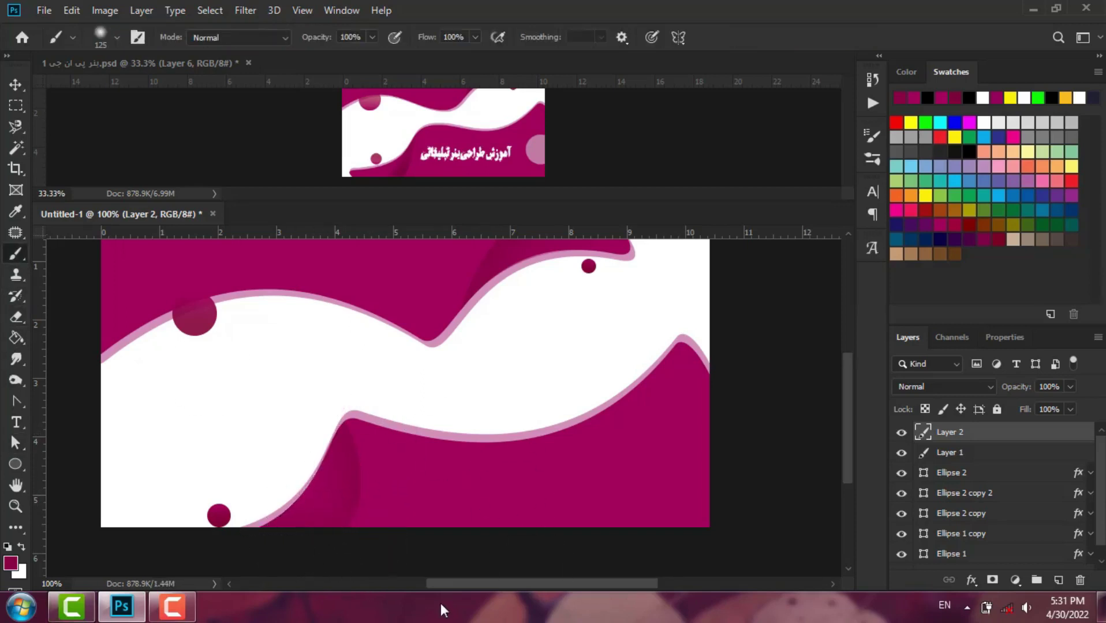
pyautogui.hotkey('ctrl', '-')
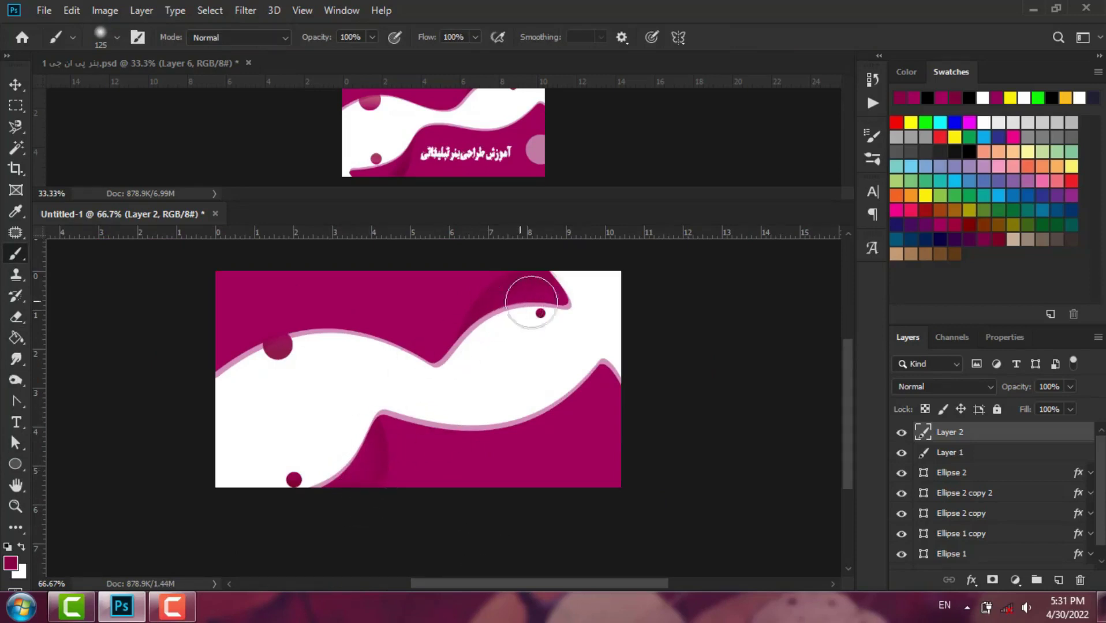
pyautogui.scroll(1, 853, 433)
pyautogui.click(606, 145)
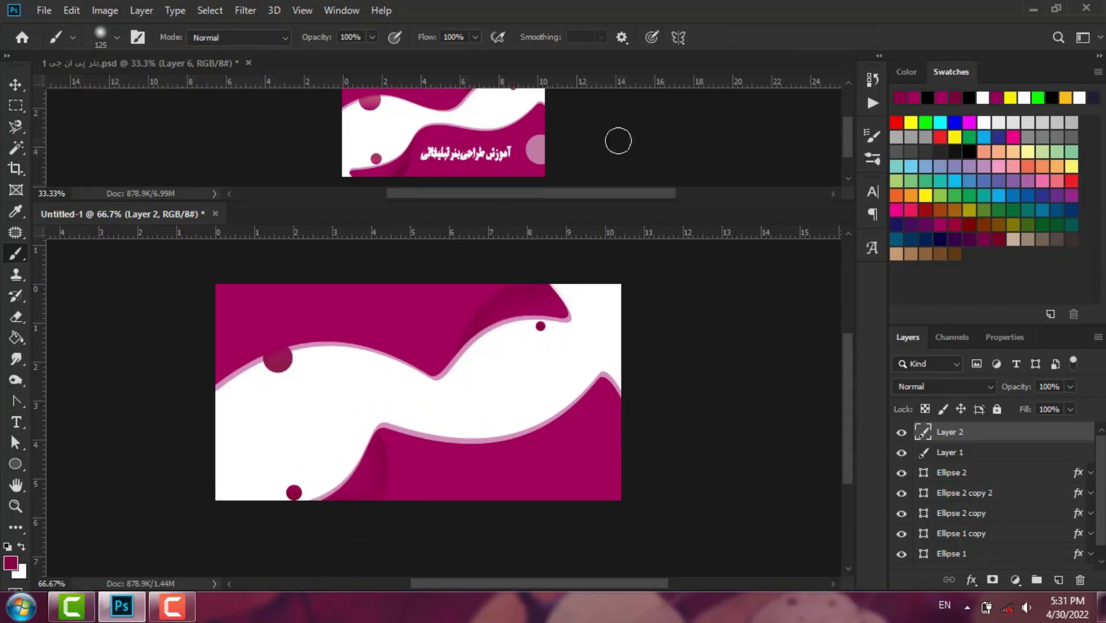
# Step: Add the title text TUTORIAL BANNER on the upper magenta wave and reposition it fully inside the canvas
pyautogui.moveTo(851, 150); pyautogui.dragTo(850, 137)
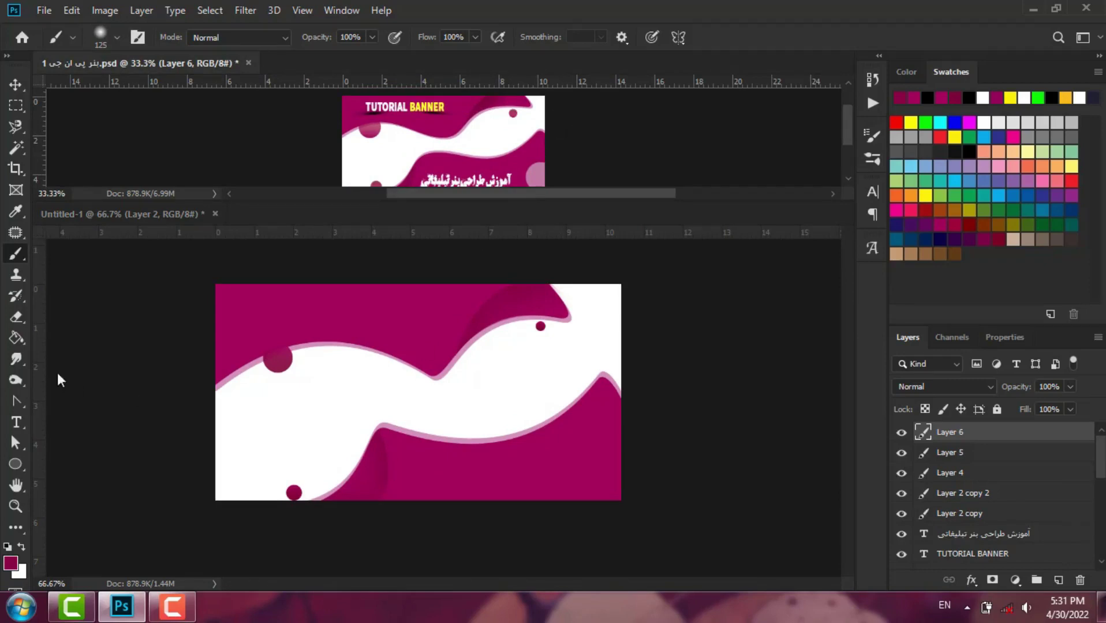
pyautogui.click(16, 422)
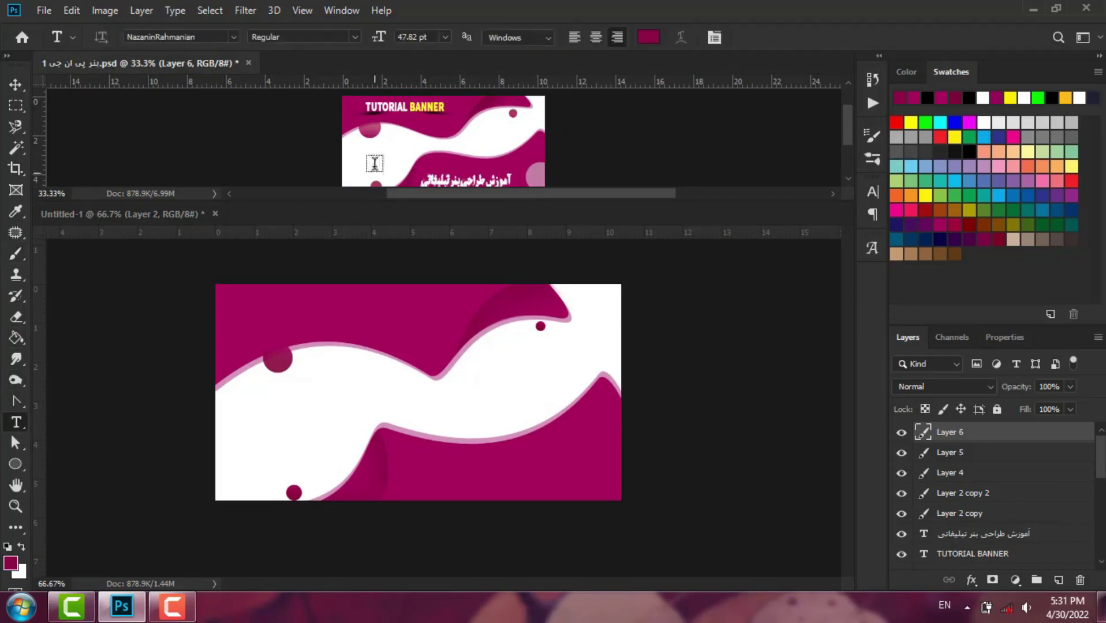
pyautogui.click(344, 315)
pyautogui.click(348, 311)
pyautogui.hotkey('ctrl', '+')
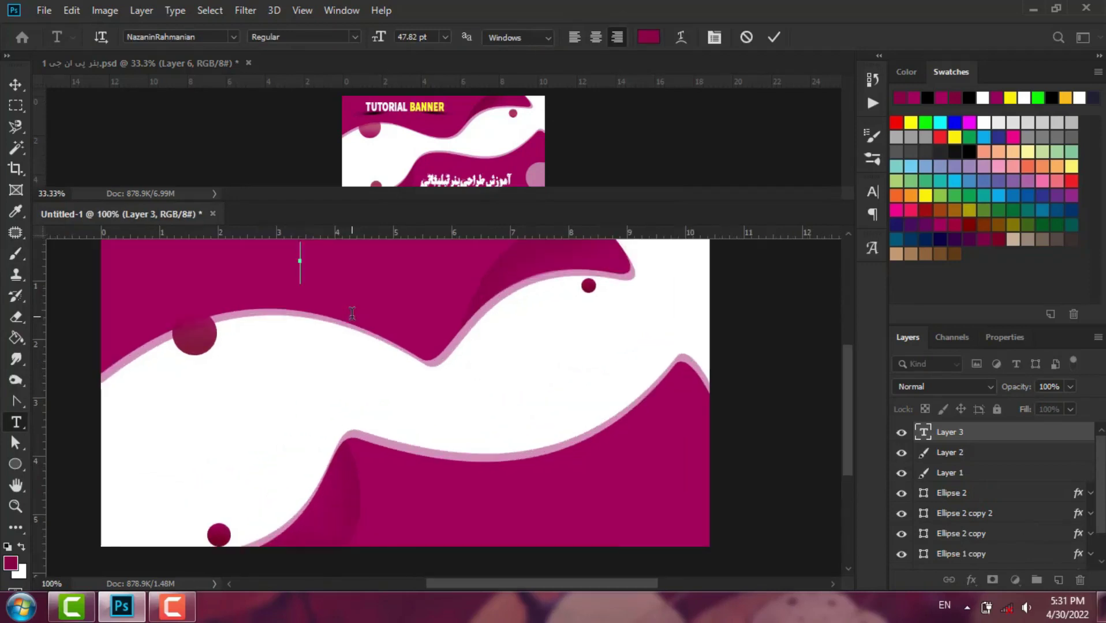
pyautogui.moveTo(849, 384); pyautogui.dragTo(853, 373)
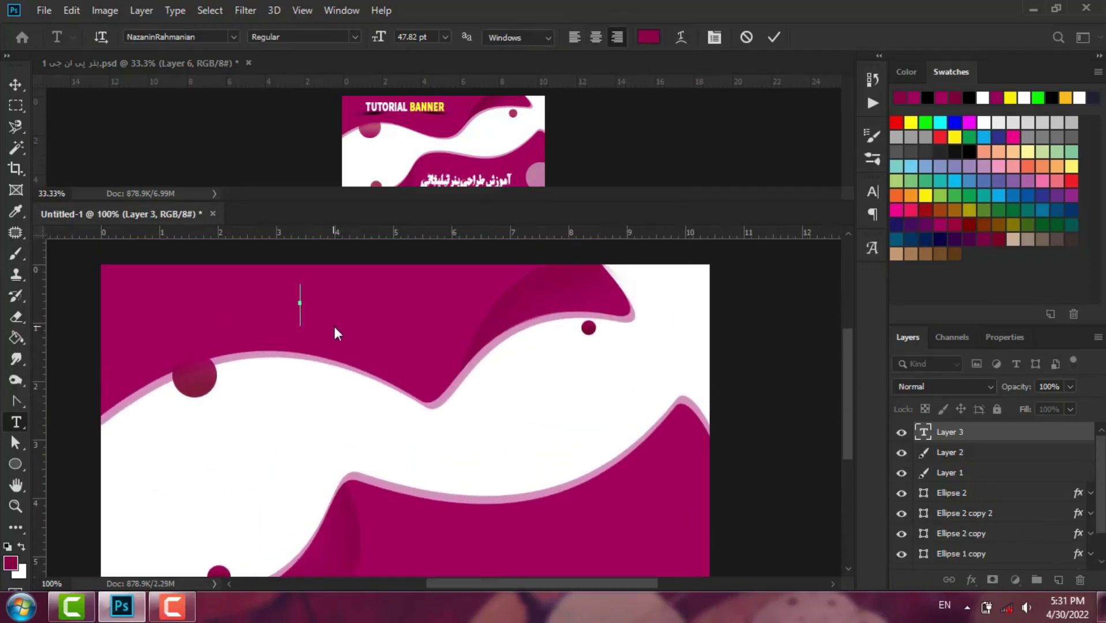
pyautogui.write('TUTORIAL ')
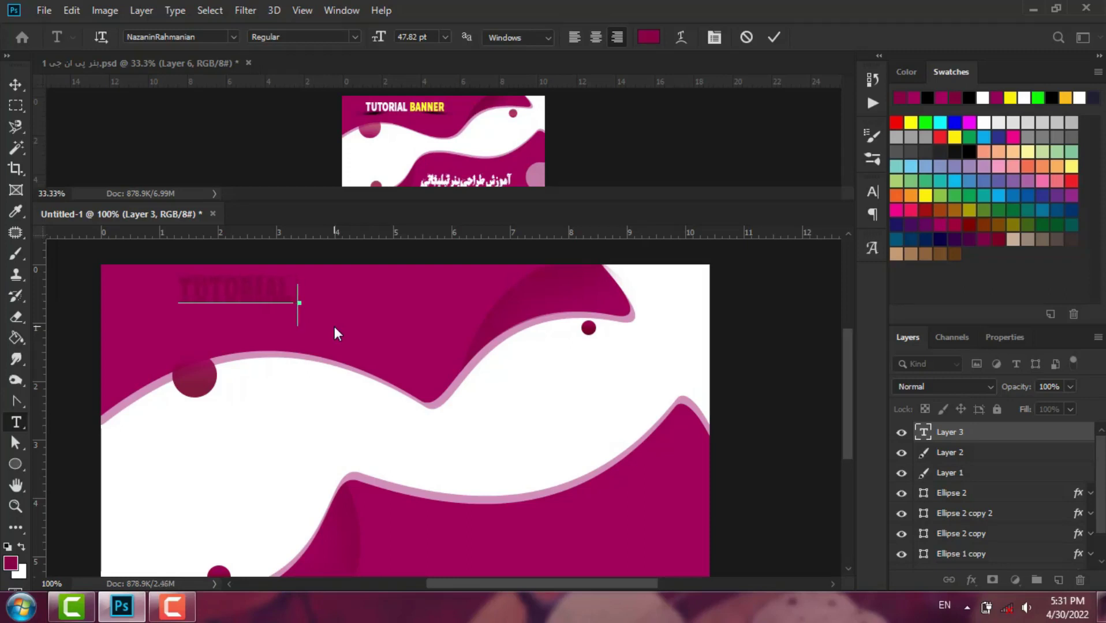
pyautogui.write('BANNER')
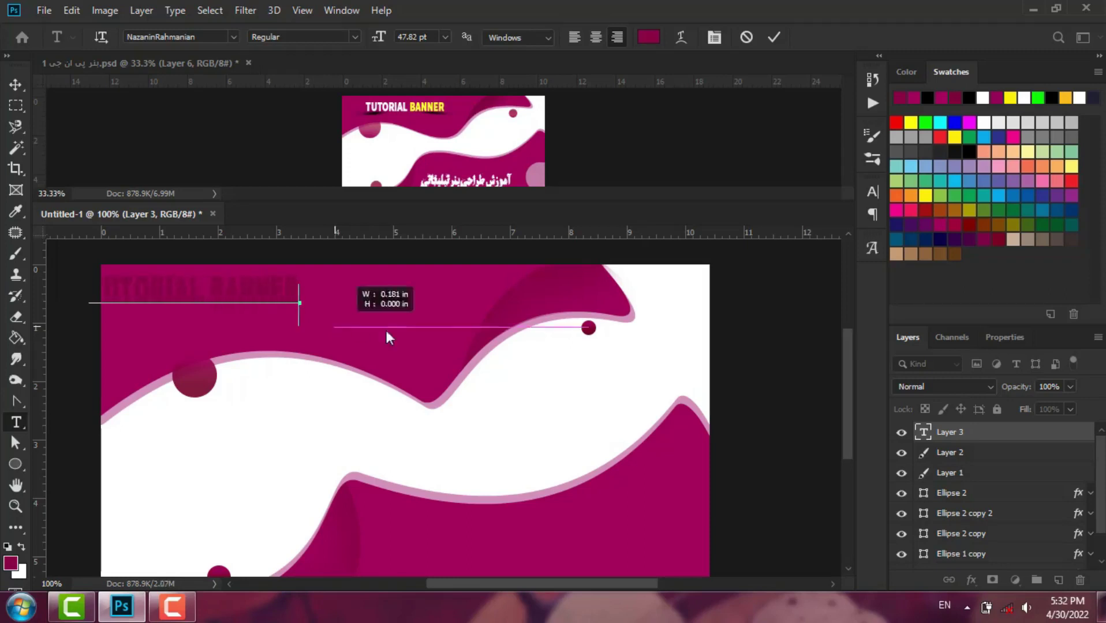
pyautogui.moveTo(267, 332); pyautogui.dragTo(375, 343)
# Step: Colour the word BANNER of the title yellow (#ffff00)
pyautogui.moveTo(322, 303); pyautogui.dragTo(404, 312)
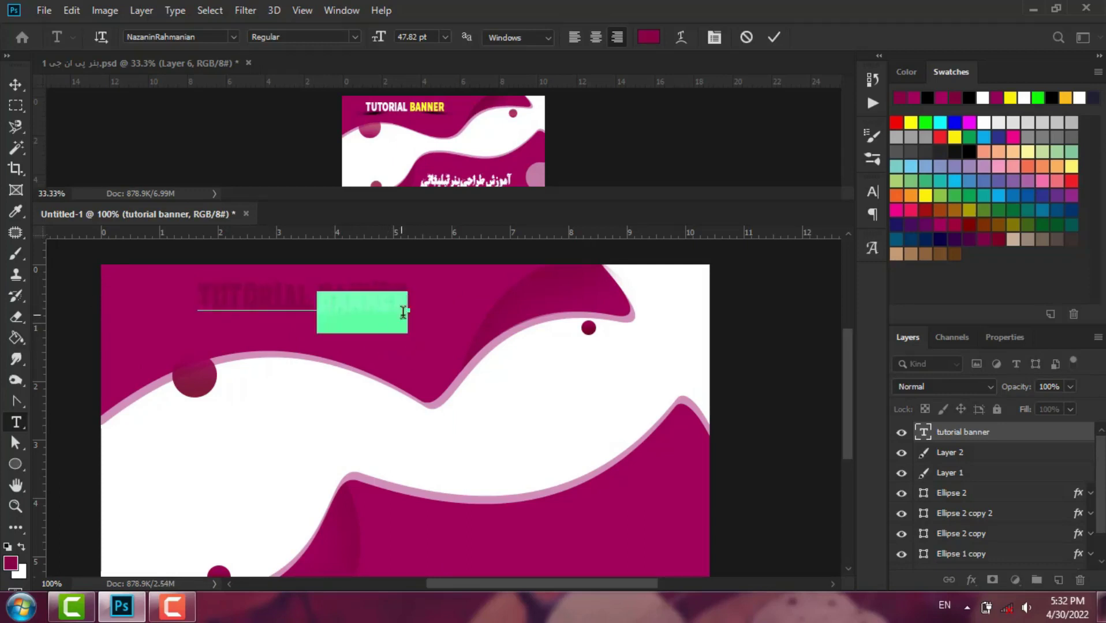
pyautogui.click(648, 37)
pyautogui.click(911, 122)
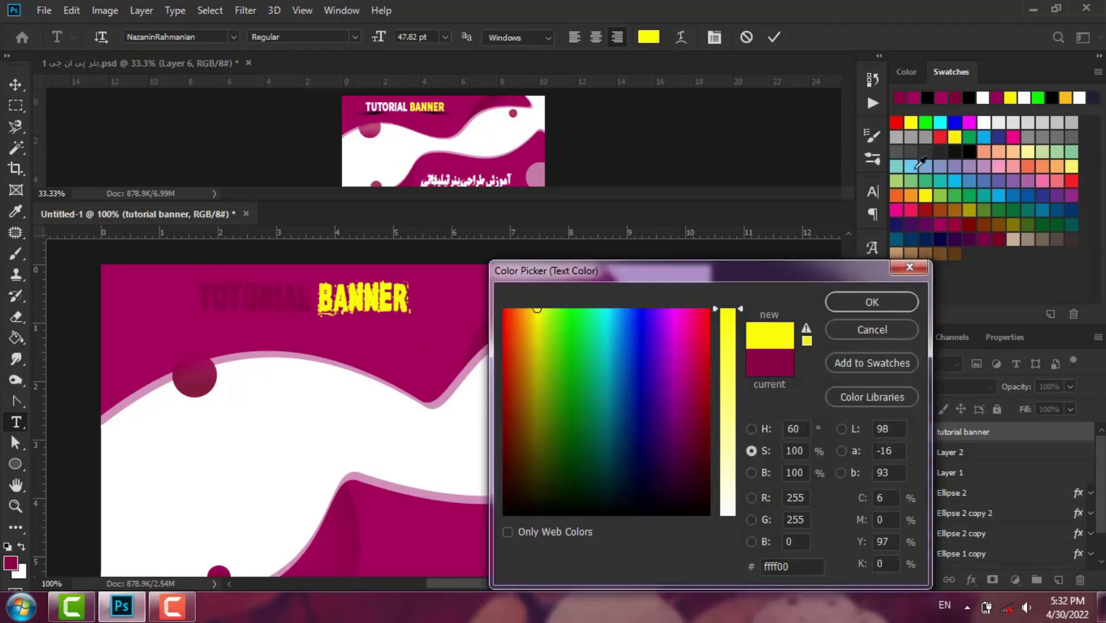
pyautogui.click(842, 302)
# Step: Check the font of the reference document's title and set the new title to Source Sans Pro Black
pyautogui.click(12, 84)
pyautogui.click(388, 131)
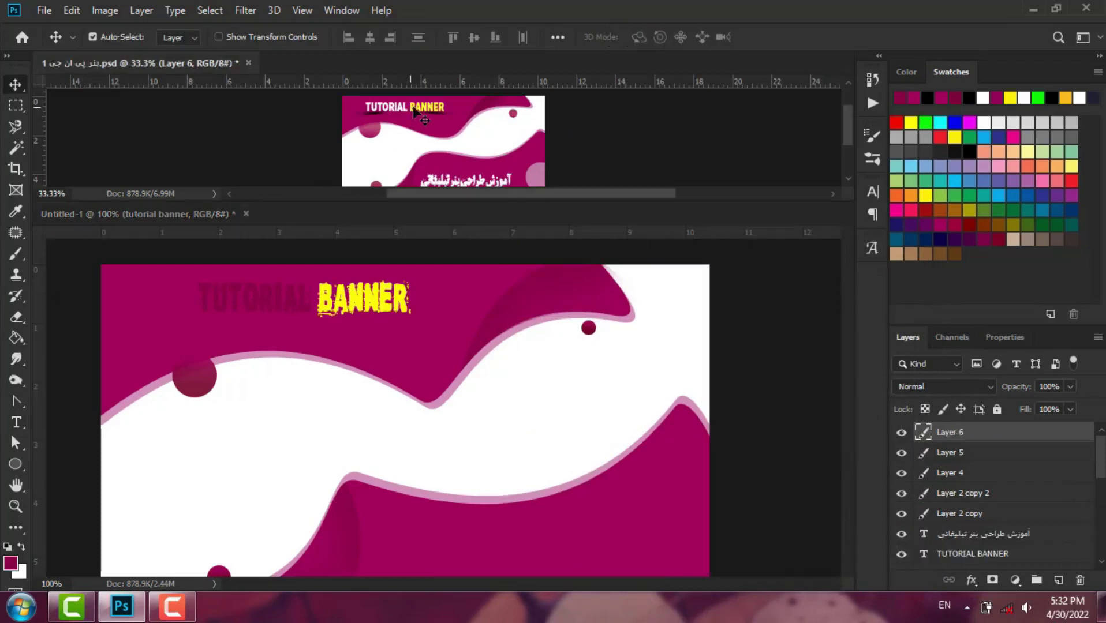
pyautogui.doubleClick(404, 107)
pyautogui.click(153, 40)
pyautogui.click(186, 40)
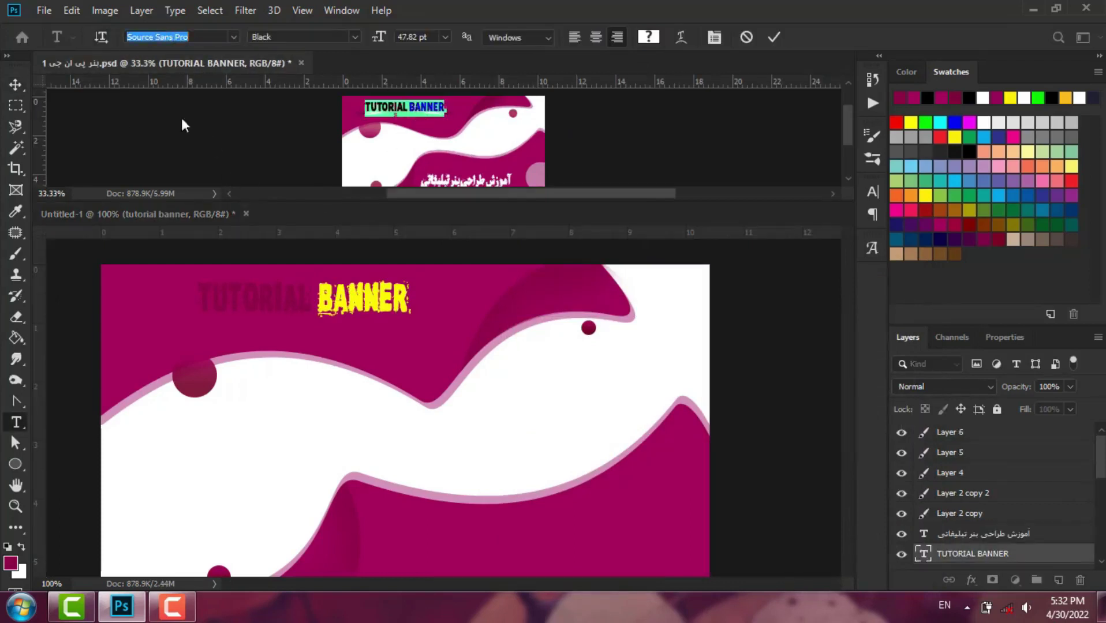
pyautogui.click(291, 294)
pyautogui.hotkey('ctrl', 'a')
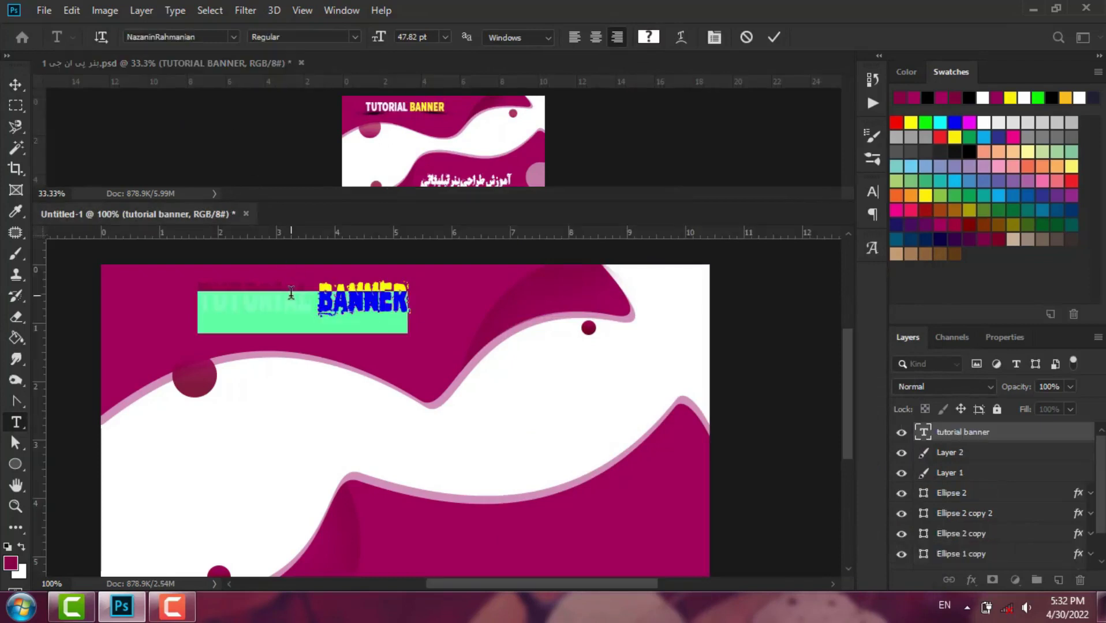
pyautogui.click(202, 39)
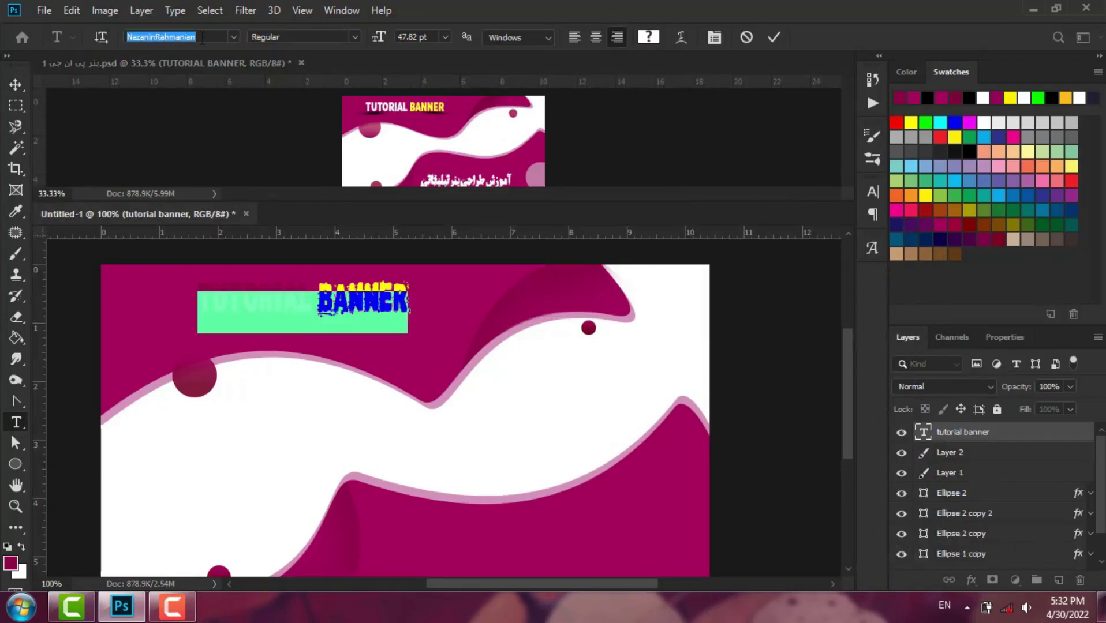
pyautogui.write('Source Sans Pro')
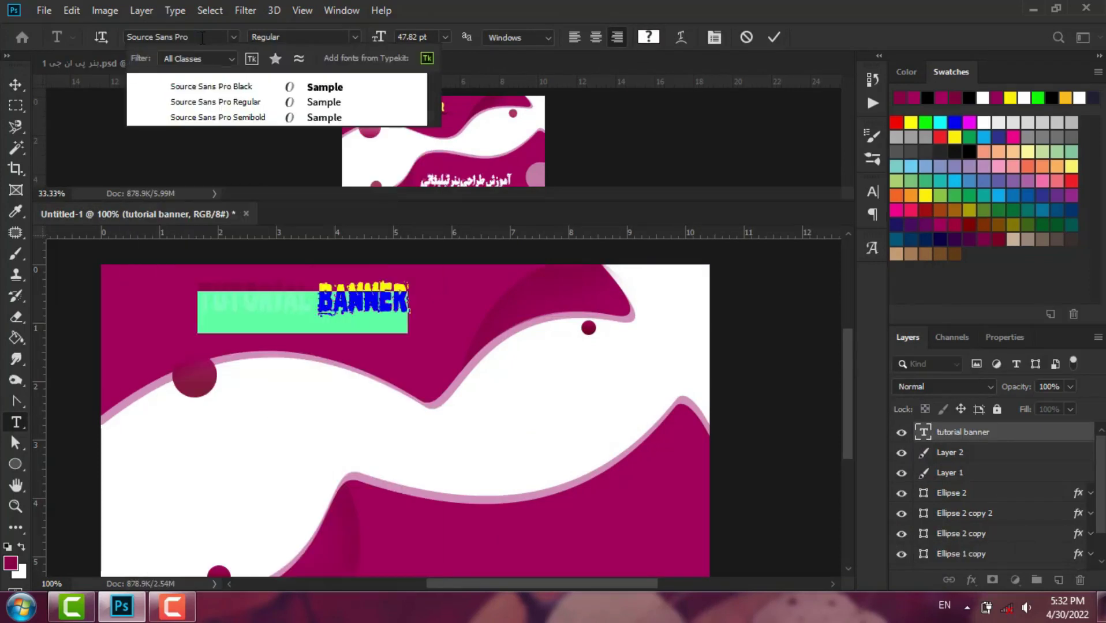
pyautogui.click(224, 86)
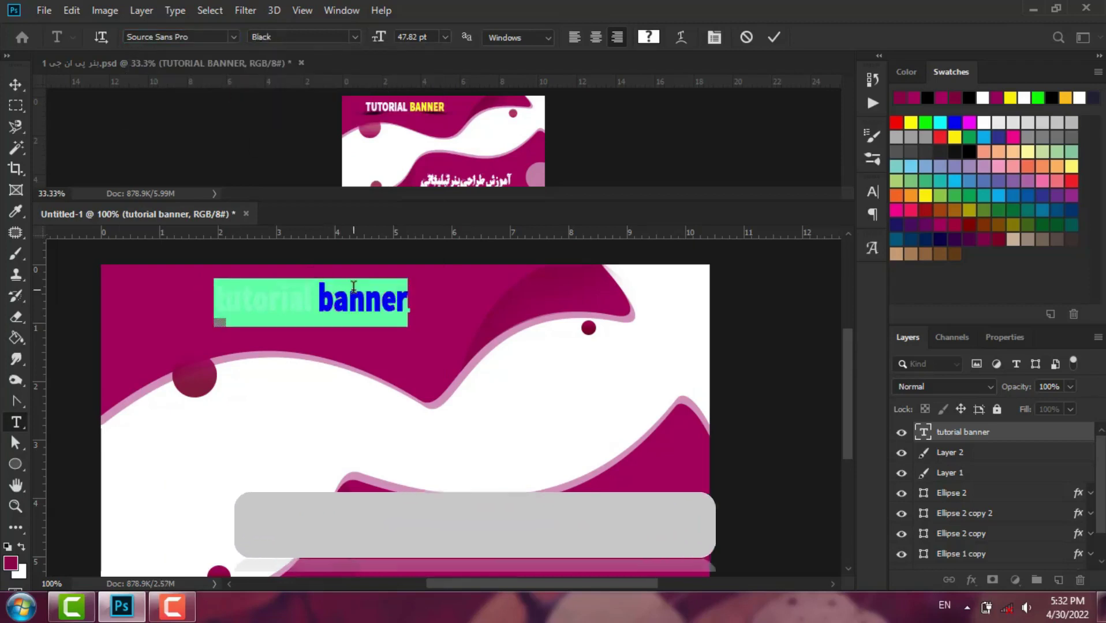
# Step: Retype the title in capitals as TUTORIAL BANNER and recolour the word BANNER yellow (#ffff00)
pyautogui.write('TUT')
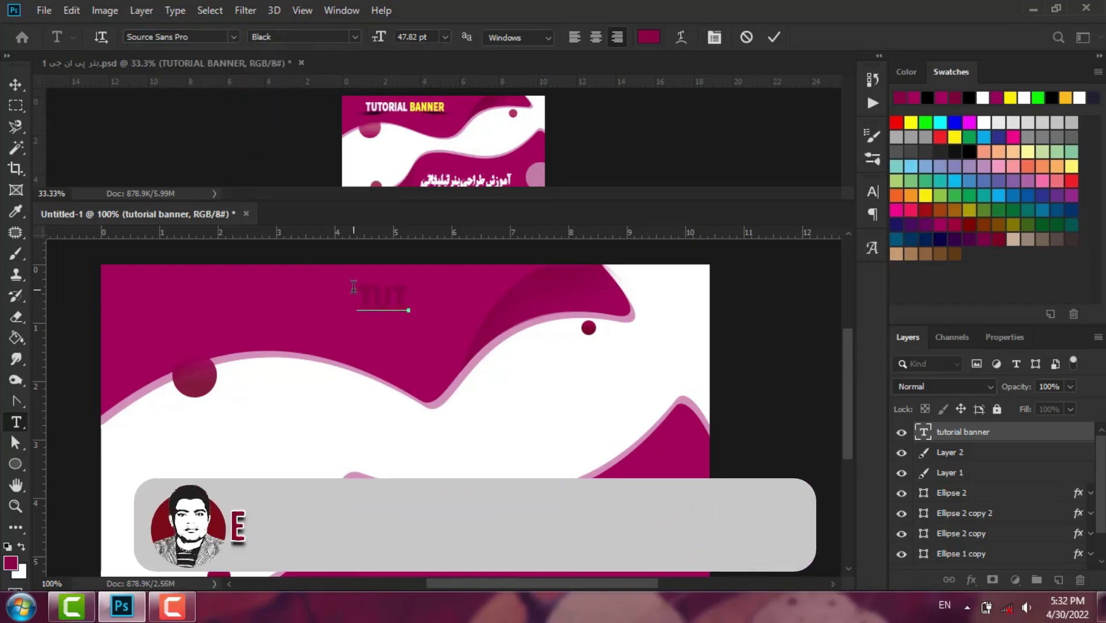
pyautogui.write('ORIAL BA')
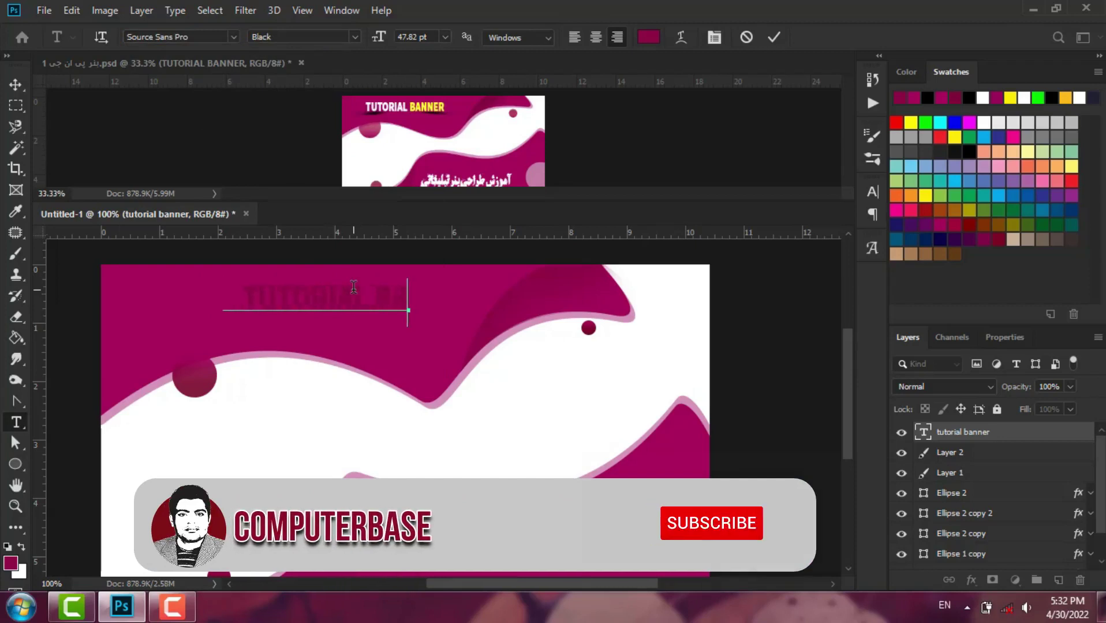
pyautogui.moveTo(304, 297); pyautogui.dragTo(407, 297)
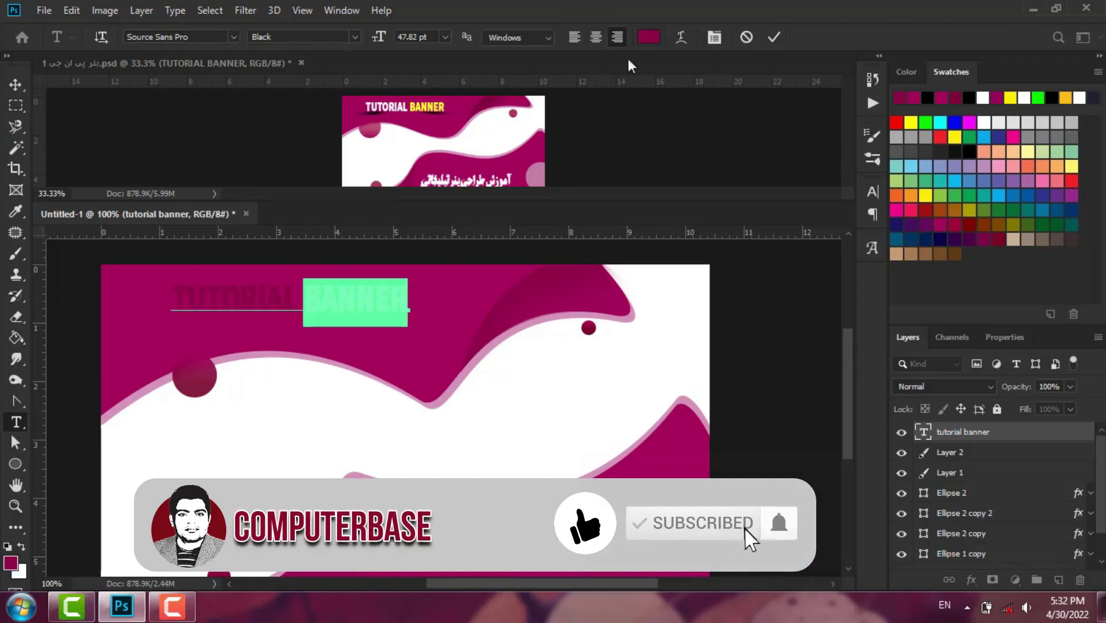
pyautogui.click(649, 37)
pyautogui.click(910, 123)
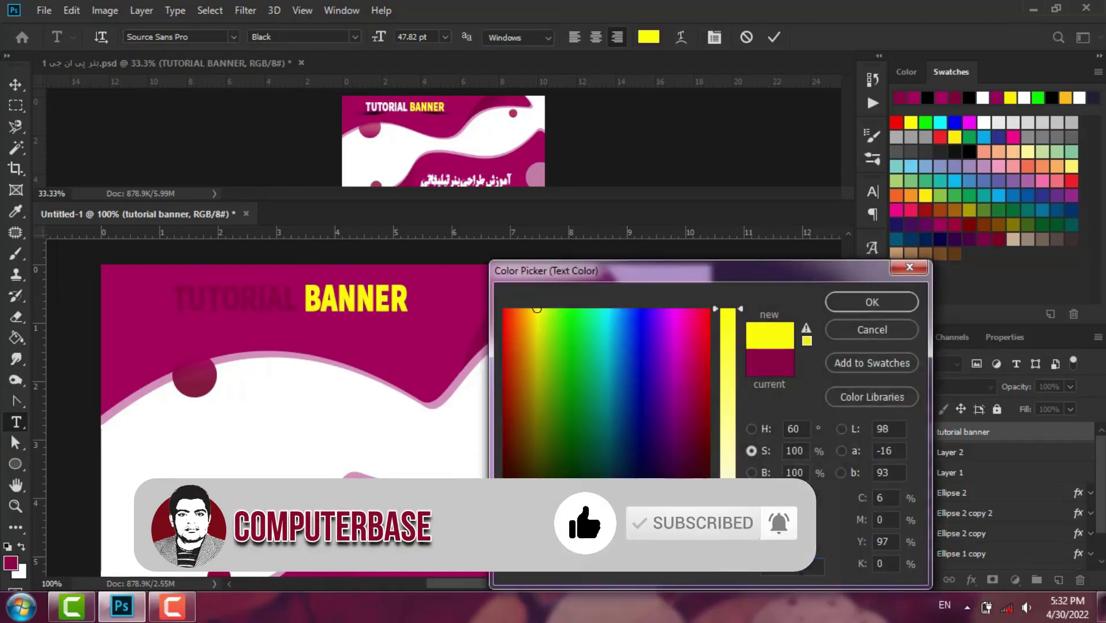
pyautogui.click(860, 305)
# Step: Colour the word TUTORIAL white and commit the title text
pyautogui.moveTo(298, 300); pyautogui.dragTo(171, 300)
pyautogui.click(648, 37)
pyautogui.click(983, 122)
pyautogui.click(860, 311)
pyautogui.click(773, 37)
pyautogui.press('v')
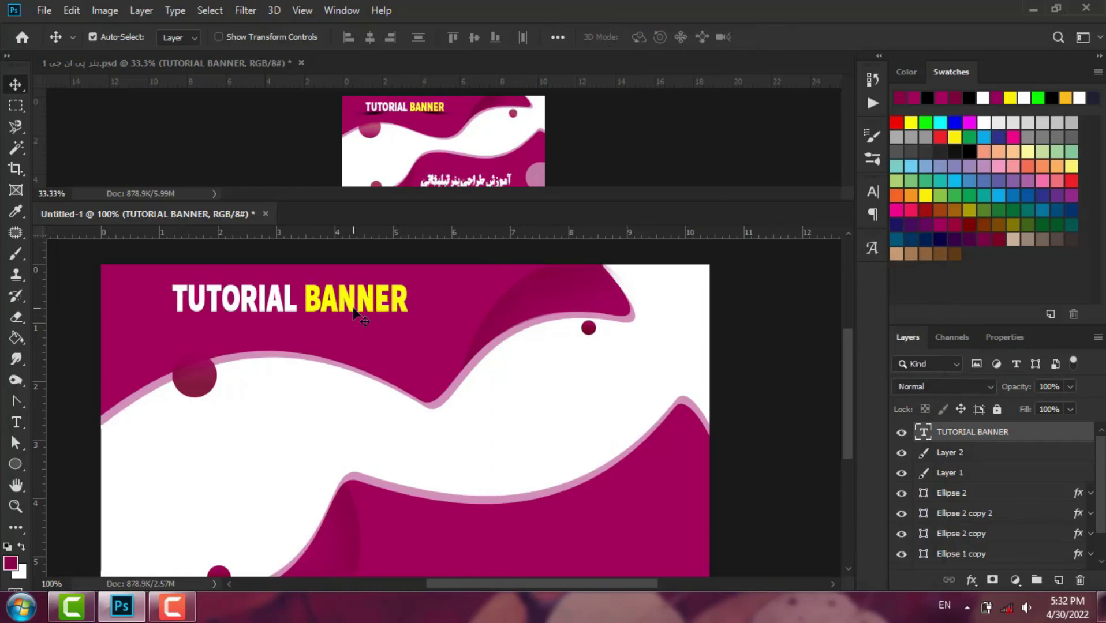
# Step: Paint a soft 100 px black brush dab beneath TUTORIAL and another beneath BANNER, each on its own new layer
pyautogui.click(16, 257)
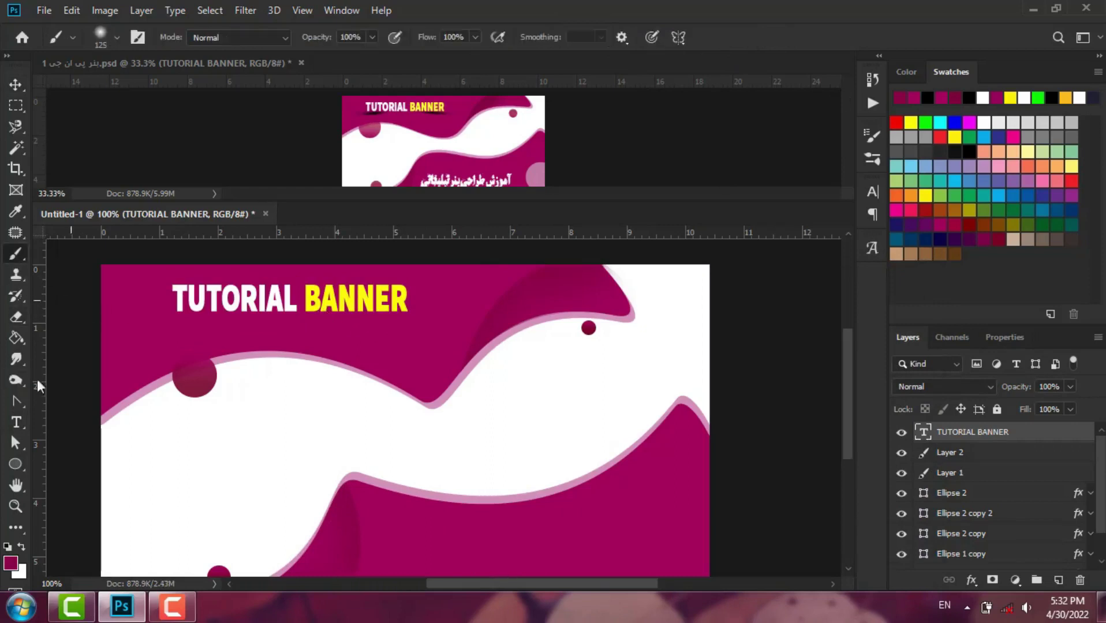
pyautogui.click(9, 548)
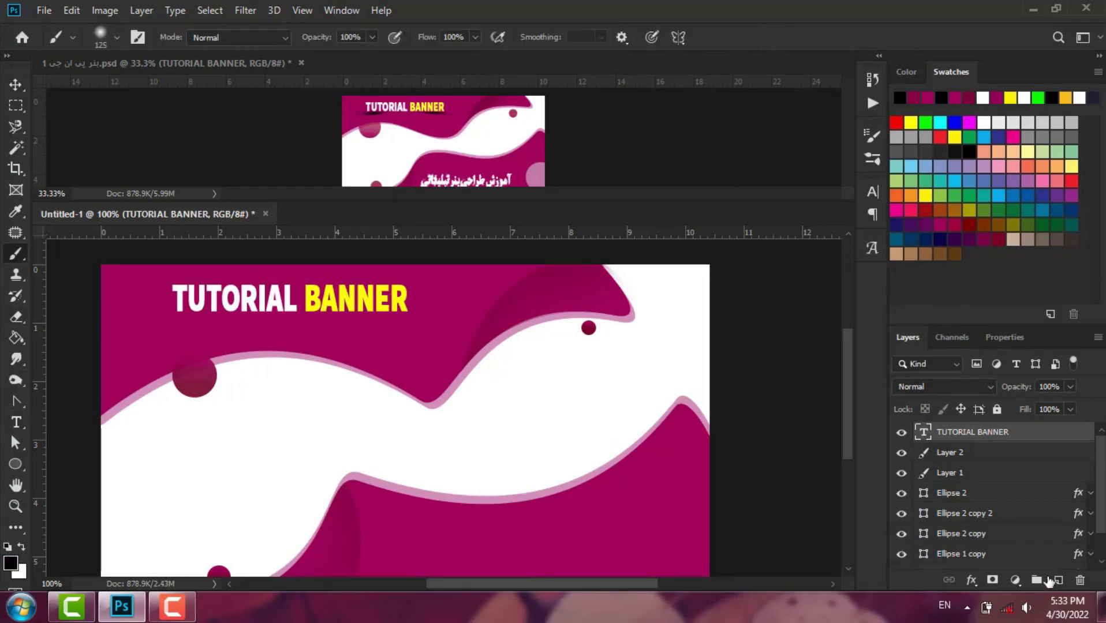
pyautogui.click(1058, 580)
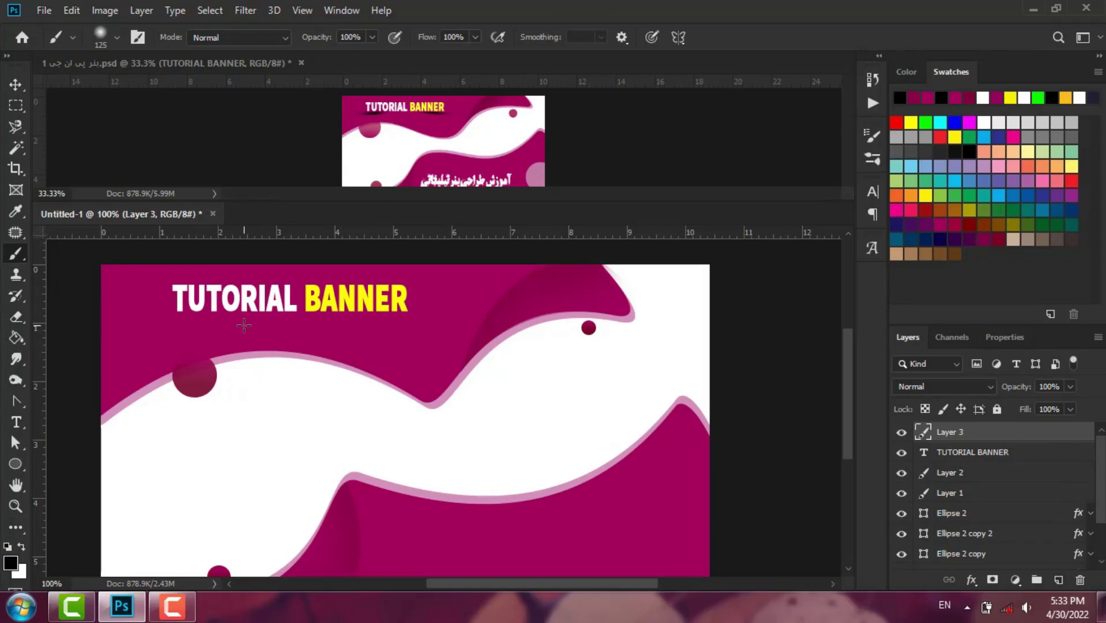
pyautogui.press(']')
pyautogui.press('[')
pyautogui.press('[')
pyautogui.click(218, 326)
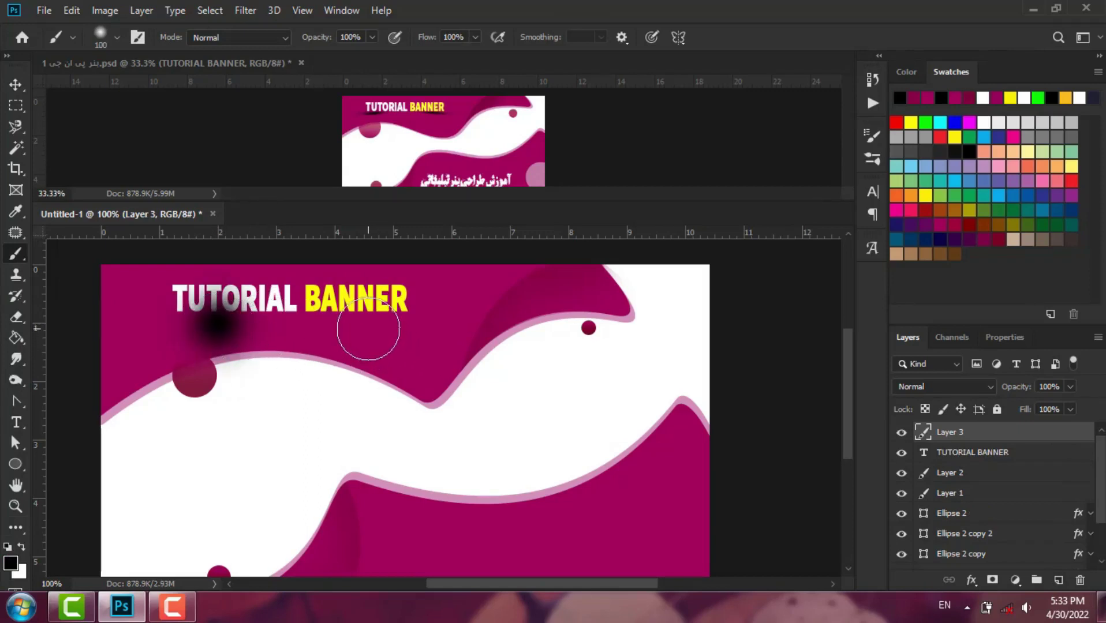
pyautogui.click(1059, 580)
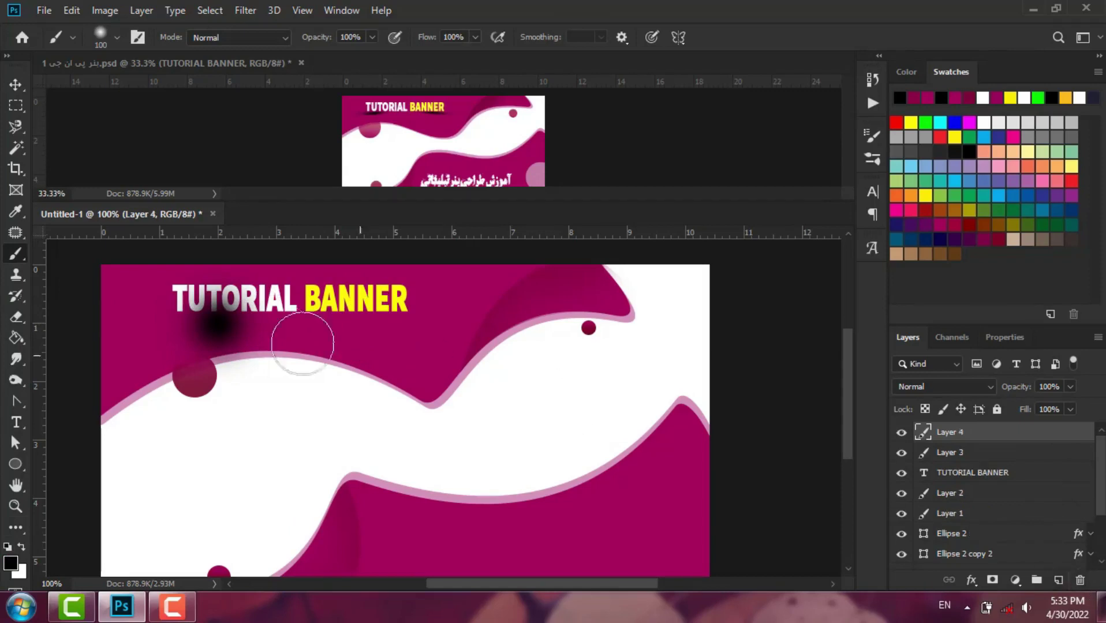
pyautogui.click(354, 329)
# Step: Rename the layer with the dab under TUTORIAL as border 1 and the one under BANNER as border 2
pyautogui.doubleClick(960, 453)
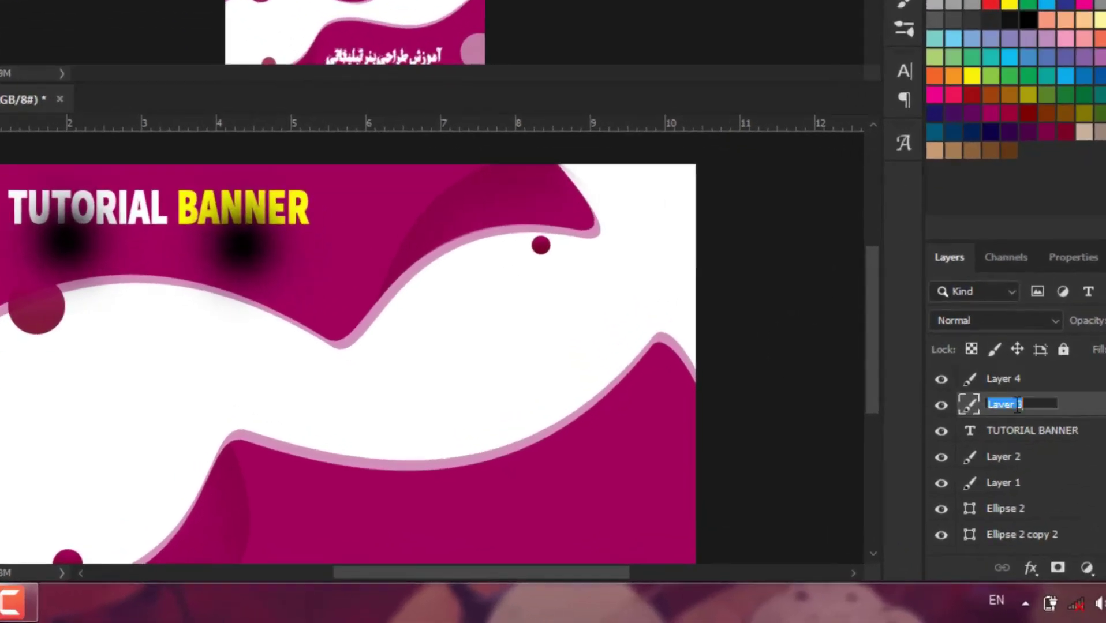
pyautogui.write('bor')
pyautogui.doubleClick(1014, 380)
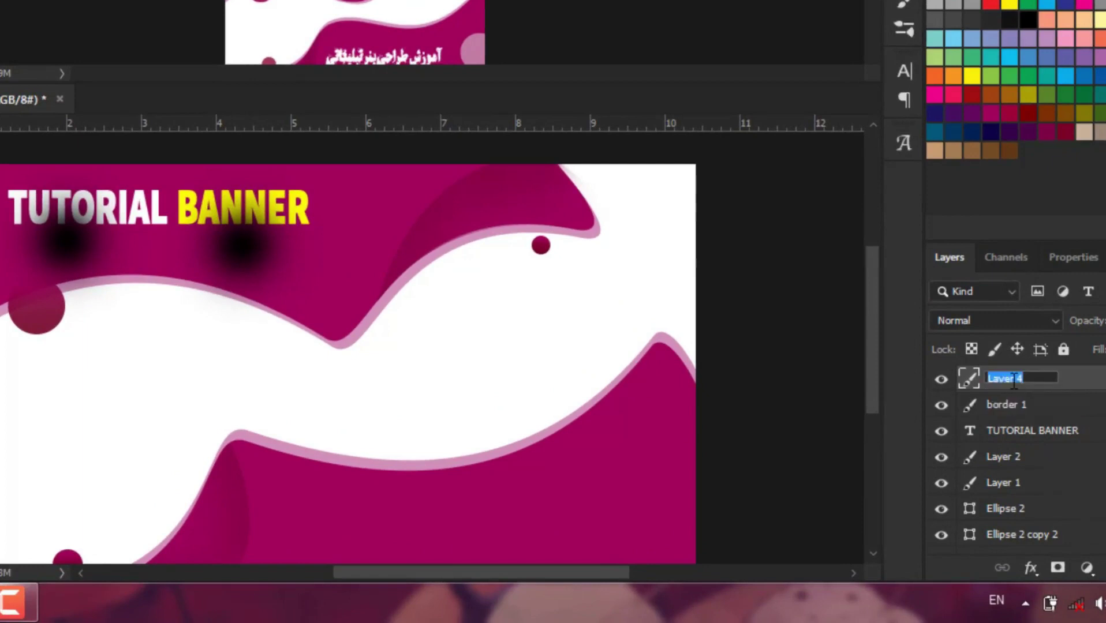
pyautogui.write('border 1')
pyautogui.write('2')
pyautogui.press('Return')
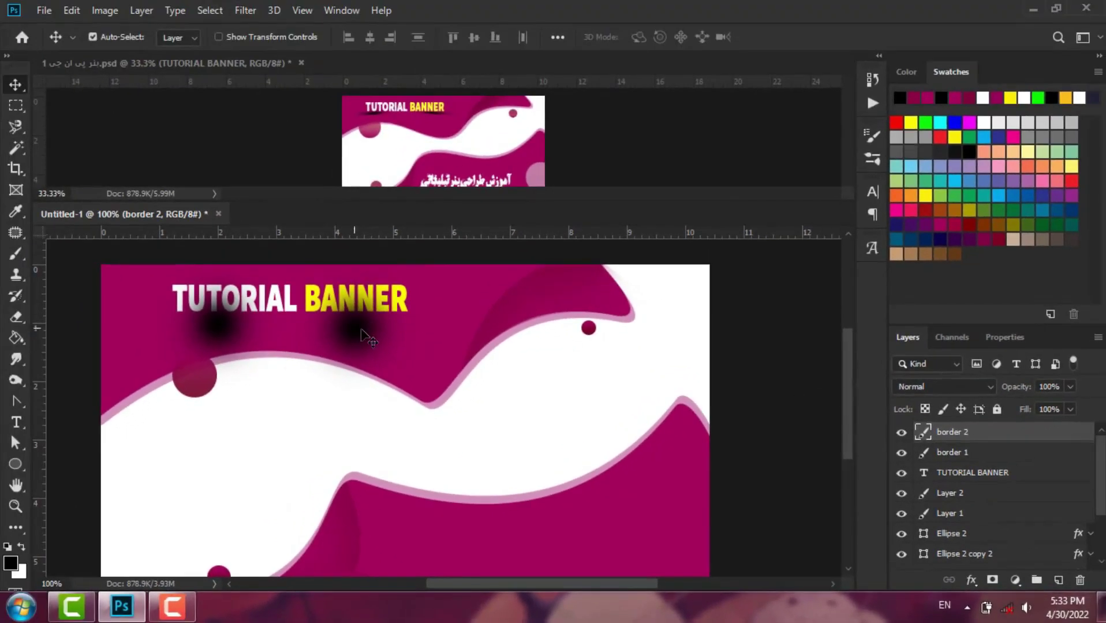
# Step: Flatten, skew and widen the border 2 dab with Free Transform into a thin shadow under BANNER
pyautogui.hotkey('ctrl', 't')
pyautogui.moveTo(354, 267); pyautogui.dragTo(360, 328)
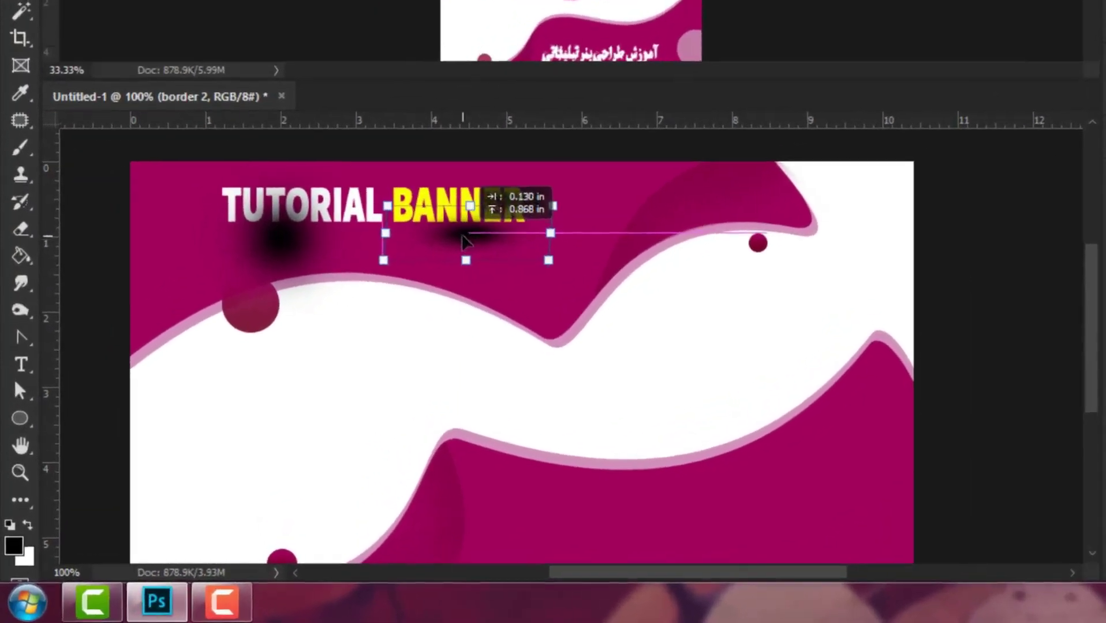
pyautogui.moveTo(381, 263); pyautogui.dragTo(384, 239)
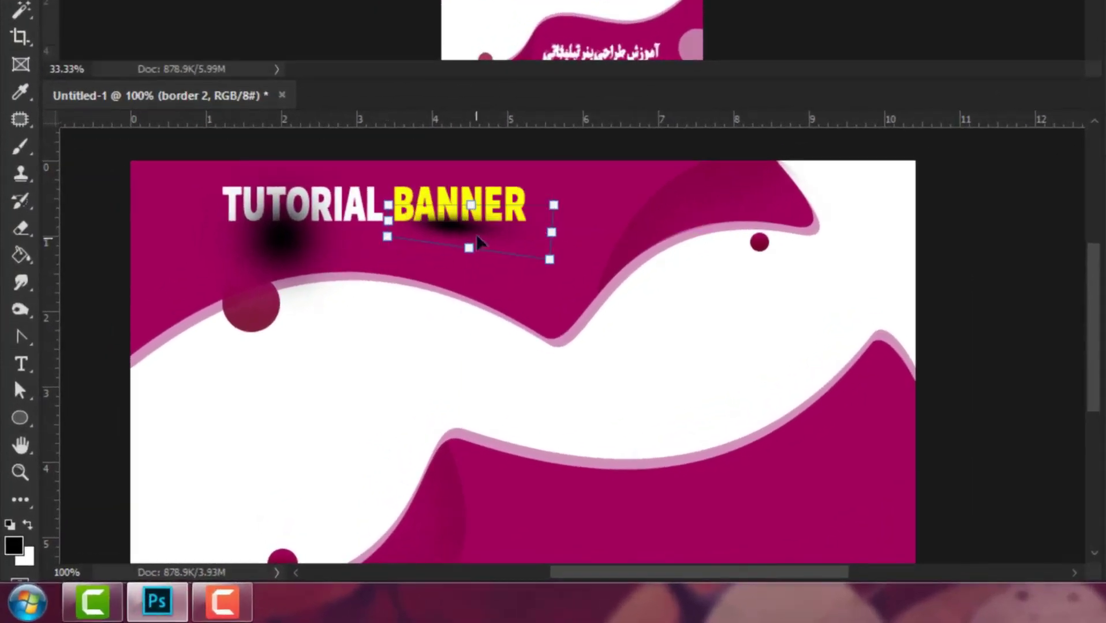
pyautogui.moveTo(479, 242)
pyautogui.mouseDown()
pyautogui.moveTo(506, 248)
pyautogui.moveTo(486, 234)
pyautogui.mouseUp()
pyautogui.moveTo(580, 235); pyautogui.dragTo(597, 215)
pyautogui.moveTo(503, 232); pyautogui.dragTo(503, 234)
pyautogui.press('Return')
# Step: Flatten and distort the border 1 dab with Free Transform into a slanted thin shadow under TUTORIAL
pyautogui.click(286, 240)
pyautogui.hotkey('ctrl', 't')
pyautogui.moveTo(279, 161); pyautogui.dragTo(262, 233)
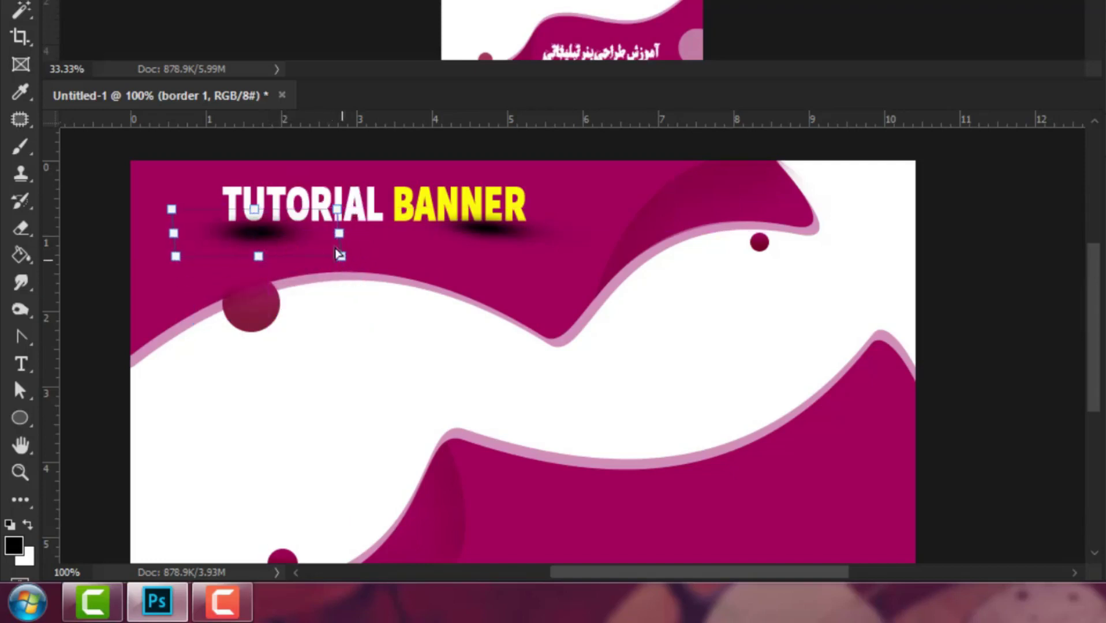
pyautogui.moveTo(339, 254); pyautogui.dragTo(328, 241)
pyautogui.moveTo(176, 238); pyautogui.dragTo(157, 241)
pyautogui.moveTo(264, 237); pyautogui.dragTo(263, 237)
pyautogui.moveTo(158, 243); pyautogui.dragTo(150, 242)
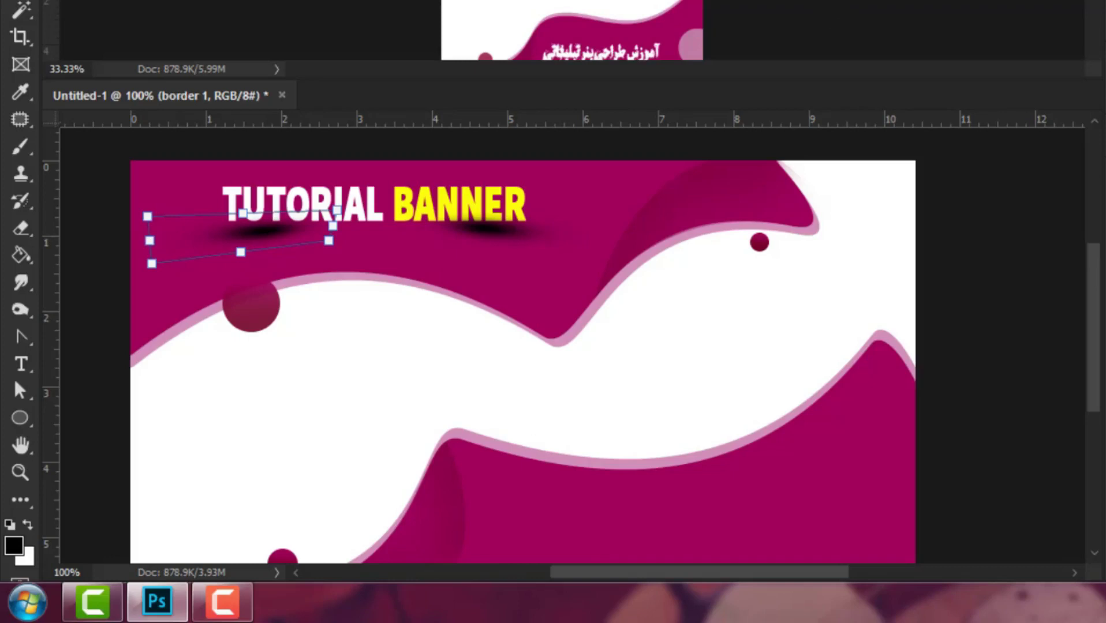
pyautogui.press('Return')
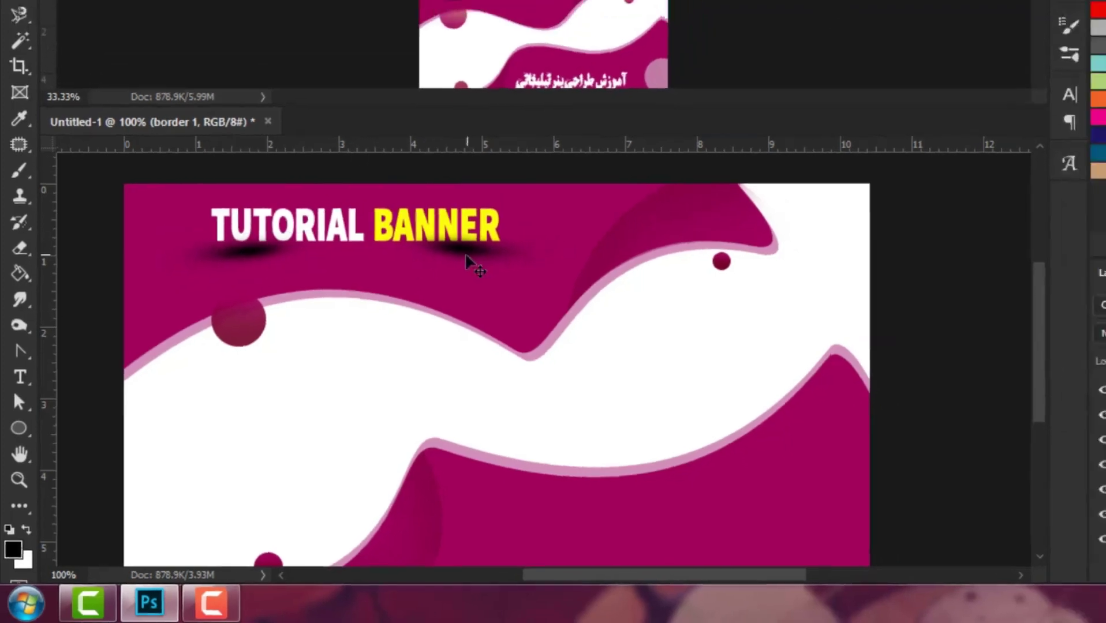
# Step: Free Transform the border 2 shadow to 104.09% width and 73.81% height and nudge it up closer to BANNER
pyautogui.hotkey('ctrl', 'j')
pyautogui.hotkey('ctrl', 't')
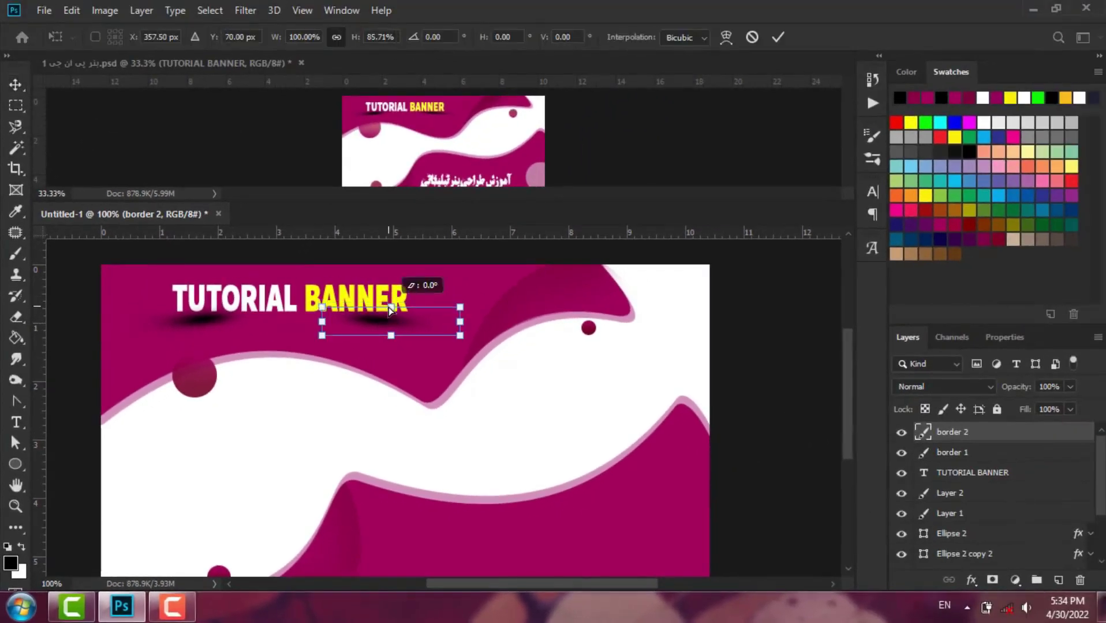
pyautogui.moveTo(390, 309); pyautogui.dragTo(390, 312)
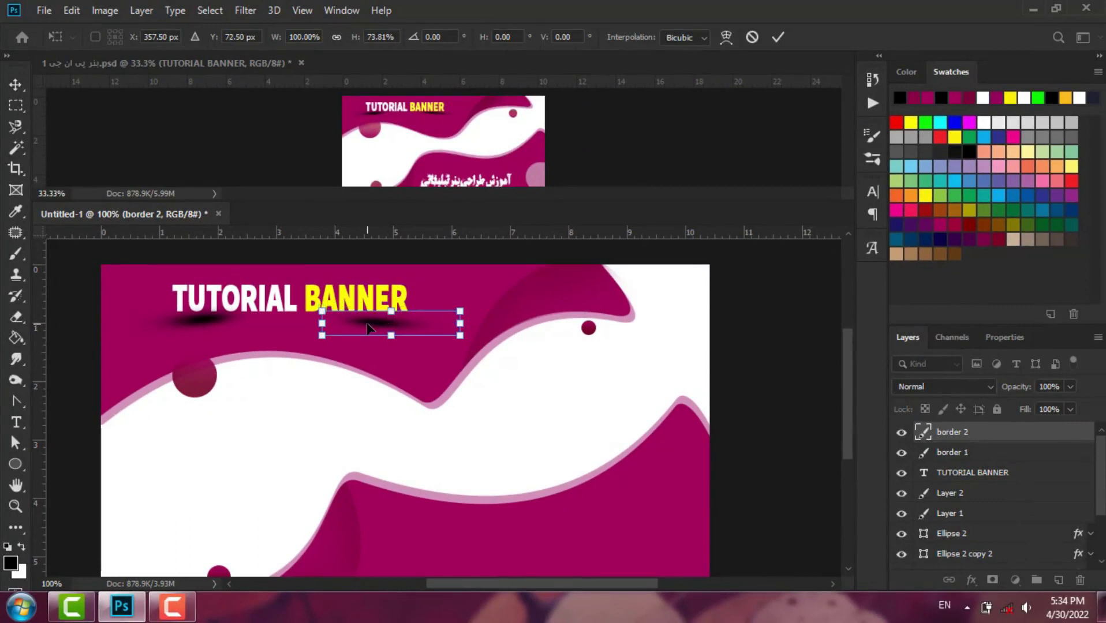
pyautogui.press('Up')
pyautogui.press('Up')
pyautogui.press('Up')
pyautogui.press('Up')
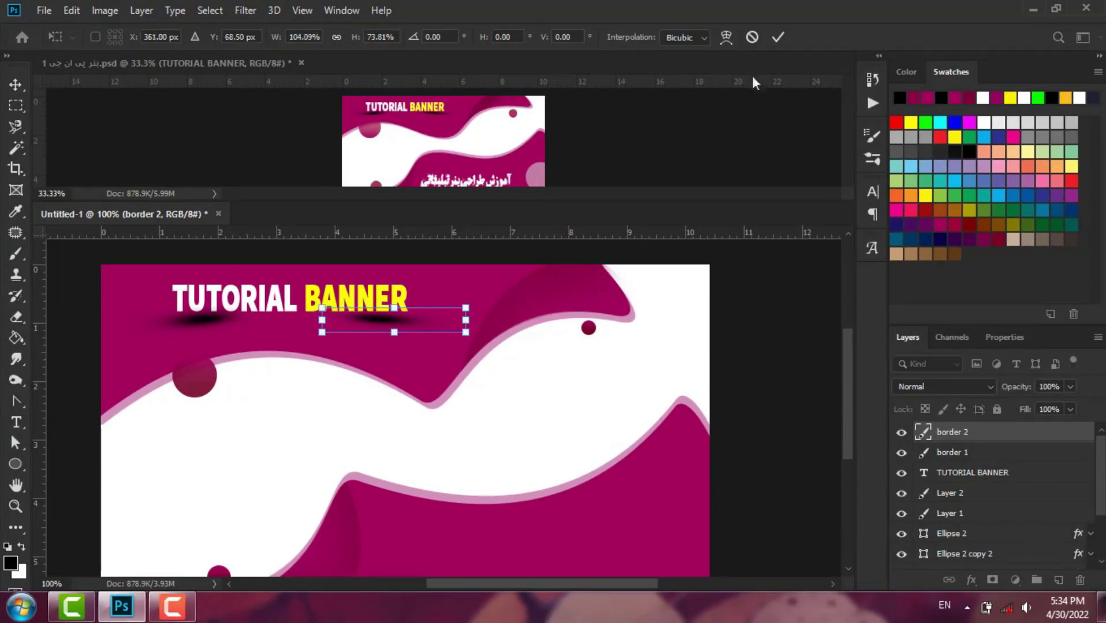
pyautogui.click(778, 37)
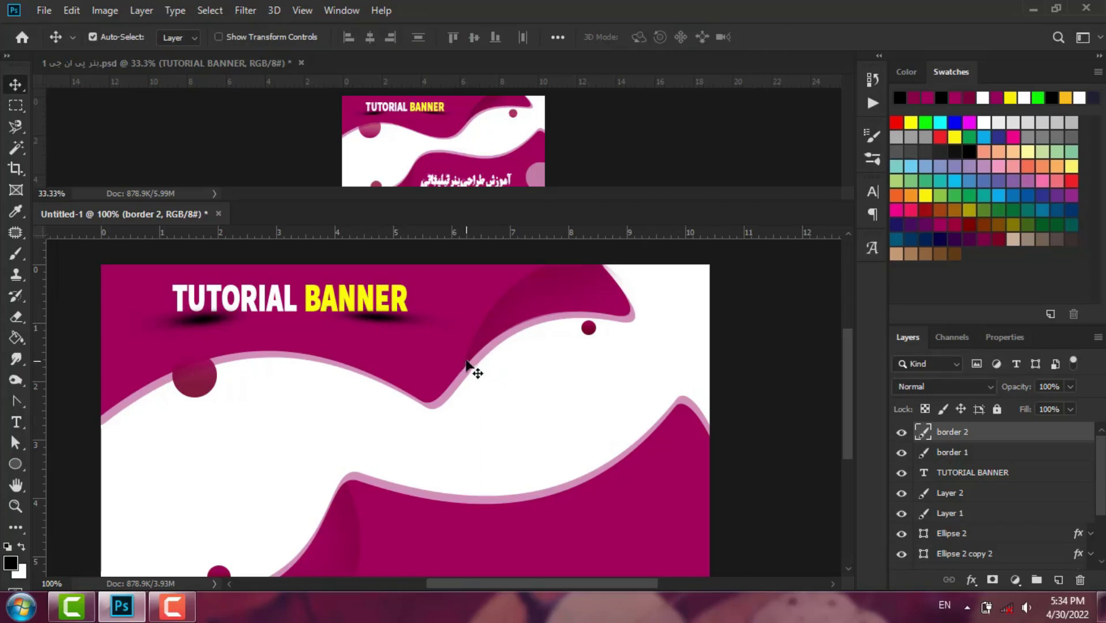
# Step: Distort the border 2 shadow with Free Transform into a slight slant and shift it under the end of BANNER
pyautogui.hotkey('ctrl', 't')
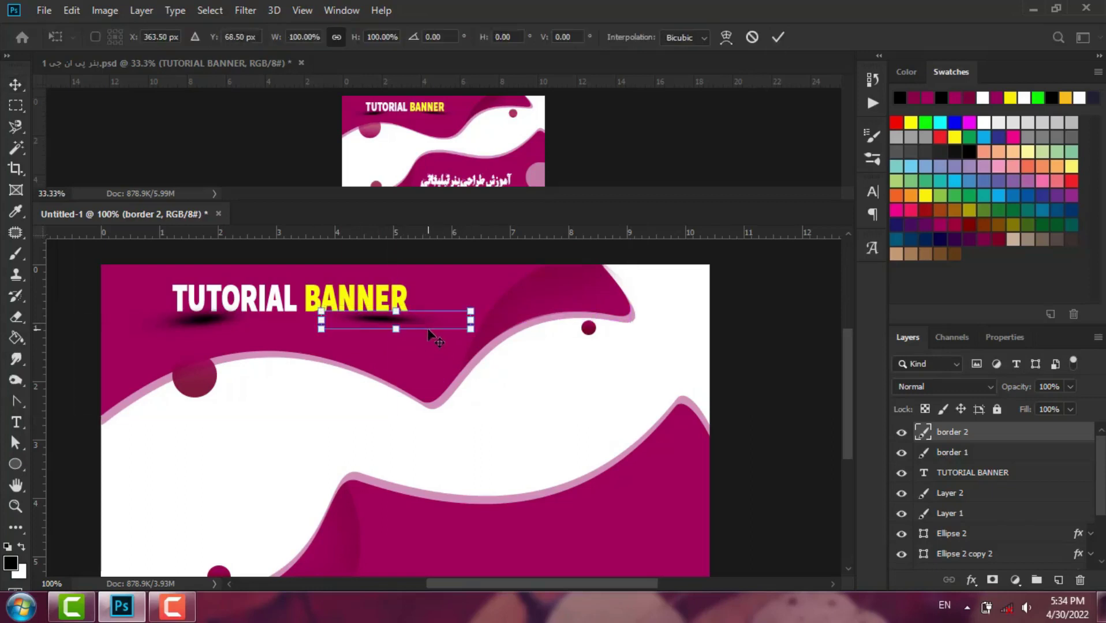
pyautogui.moveTo(471, 329); pyautogui.dragTo(466, 336)
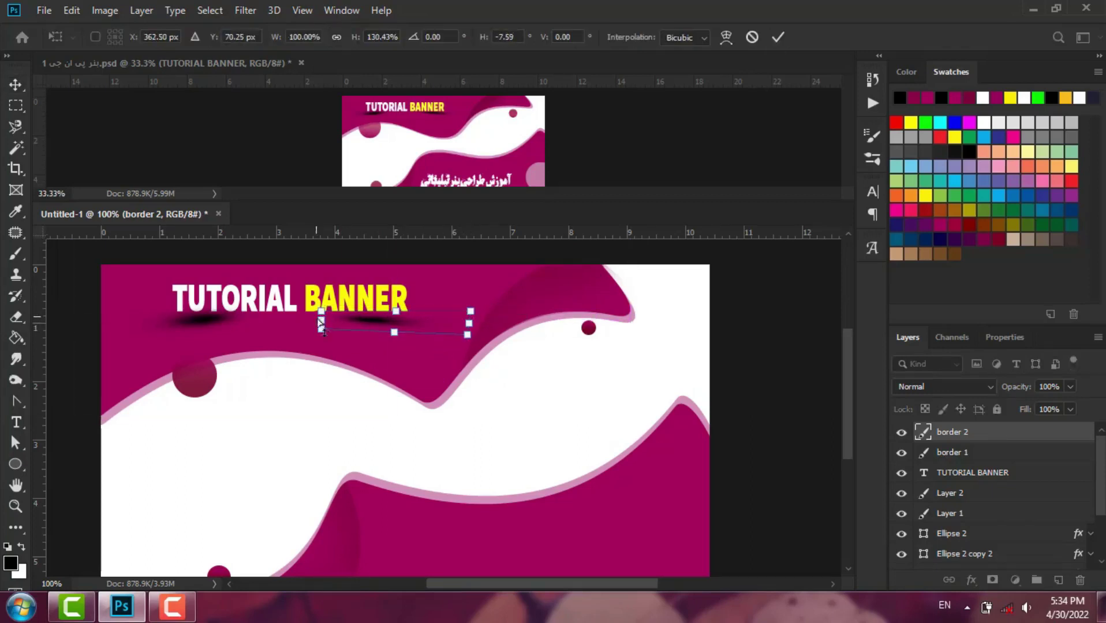
pyautogui.moveTo(321, 331); pyautogui.dragTo(319, 327)
pyautogui.moveTo(393, 334); pyautogui.dragTo(399, 333)
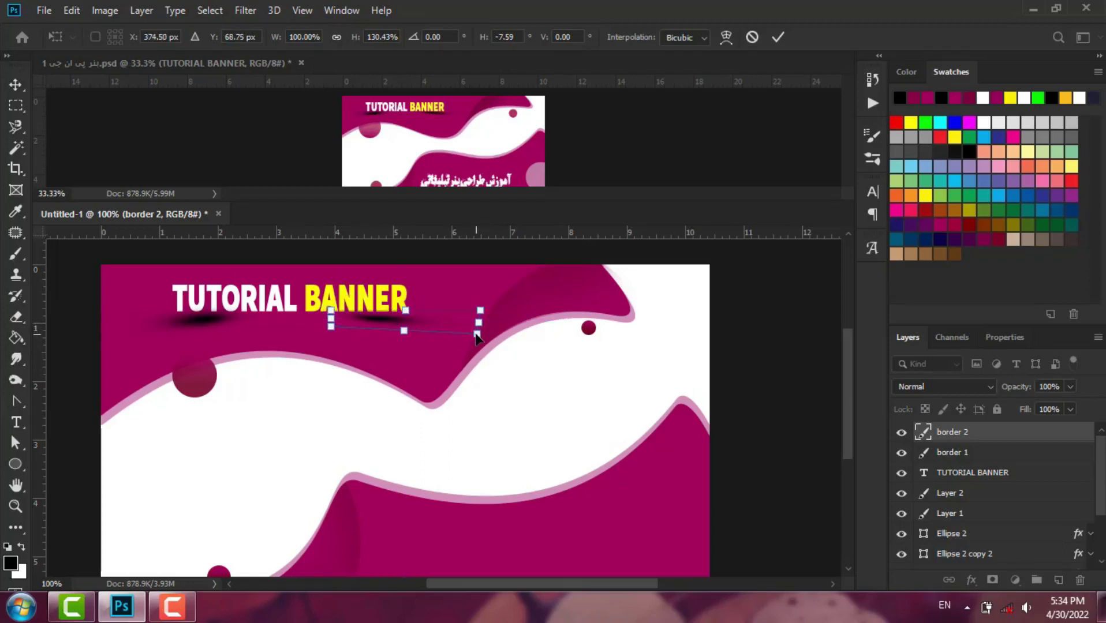
pyautogui.moveTo(473, 334); pyautogui.dragTo(479, 338)
pyautogui.click(778, 36)
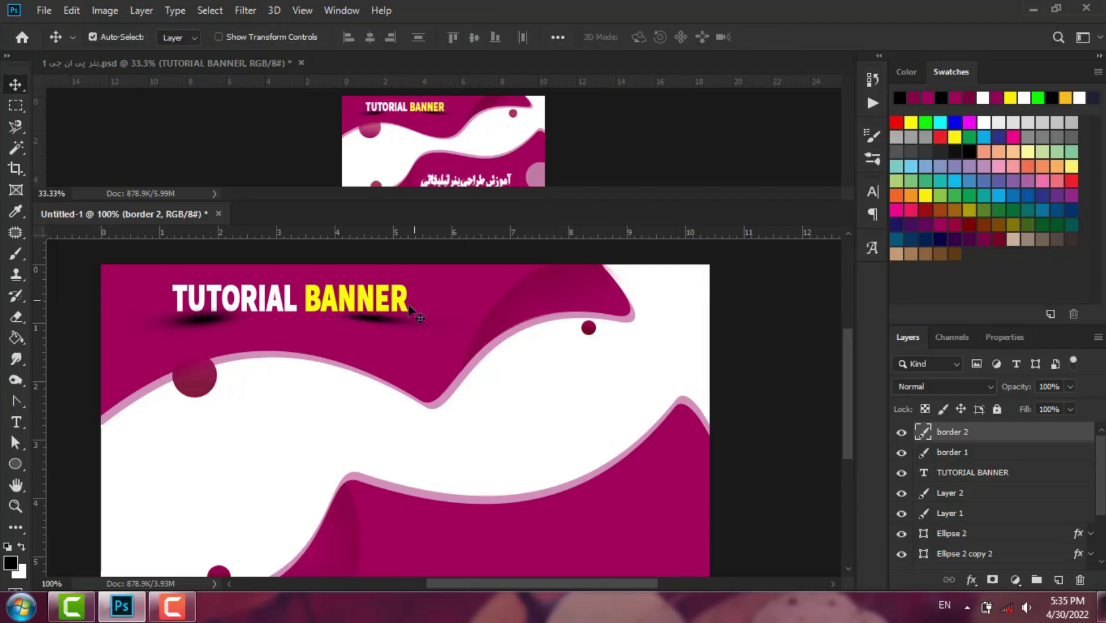
# Step: Add the Persian text "آموزش طراحی بنر" on the lower magenta wave
pyautogui.press('t')
pyautogui.scroll(-2, 609, 488)
pyautogui.hotkey('alt', 'shift')
pyautogui.click(608, 488)
pyautogui.write('آموزش طراحی بن')
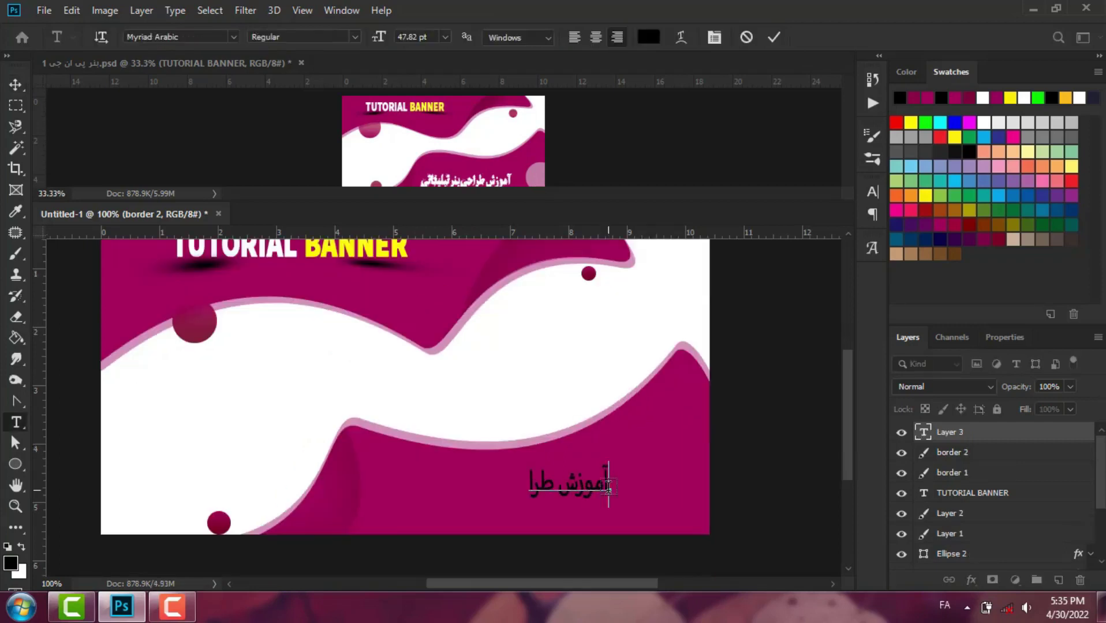
pyautogui.write('ر')
# Step: Set the Persian text's font to NazaninRahmanian at 56.82 pt
pyautogui.hotkey('ctrl', 'a')
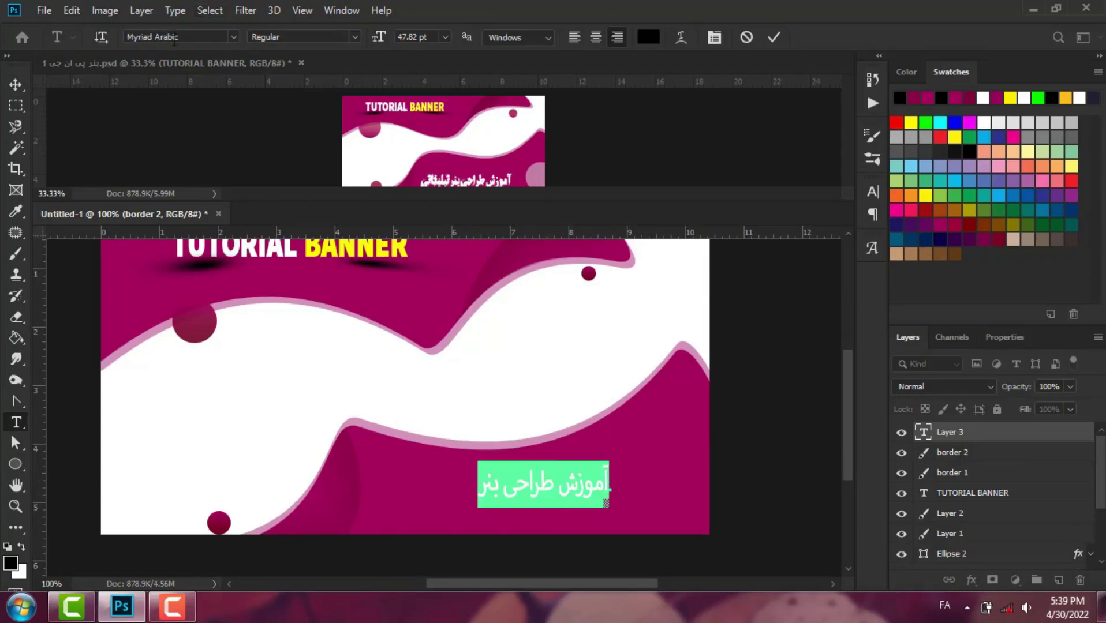
pyautogui.click(174, 38)
pyautogui.click(174, 38)
pyautogui.moveTo(203, 41); pyautogui.dragTo(91, 43)
pyautogui.click(202, 39)
pyautogui.moveTo(214, 43); pyautogui.dragTo(102, 49)
pyautogui.write('nazani')
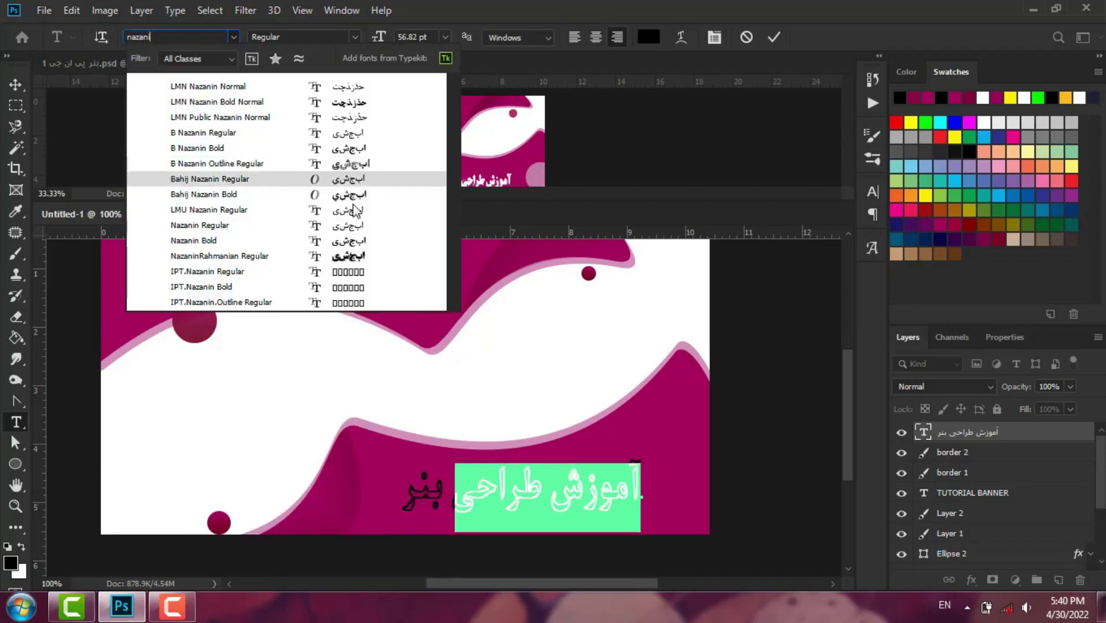
pyautogui.click(349, 256)
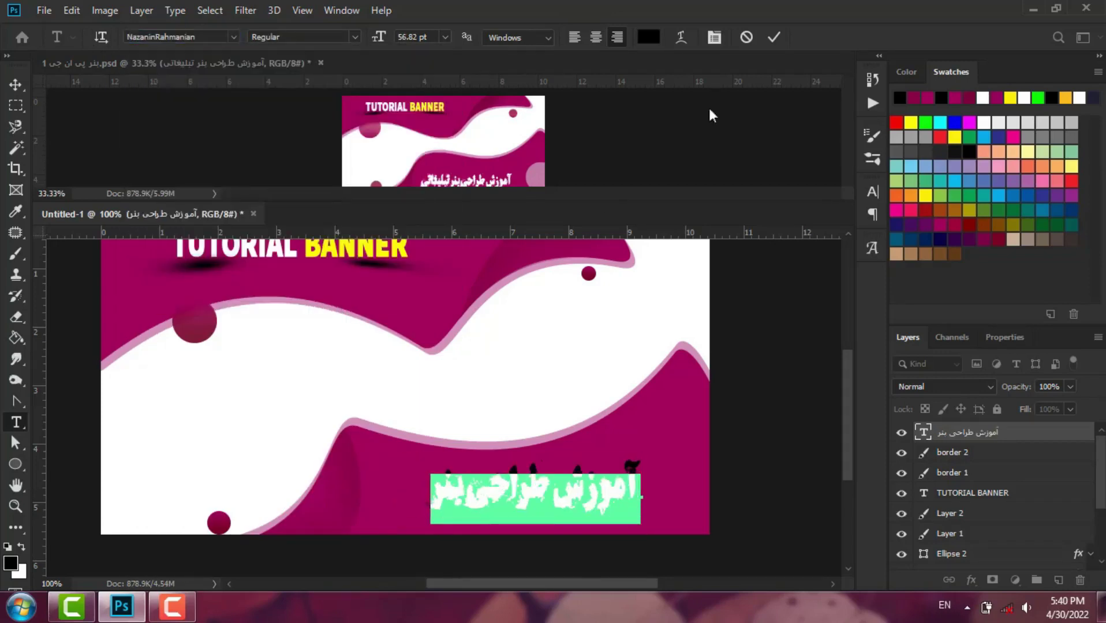
pyautogui.click(773, 40)
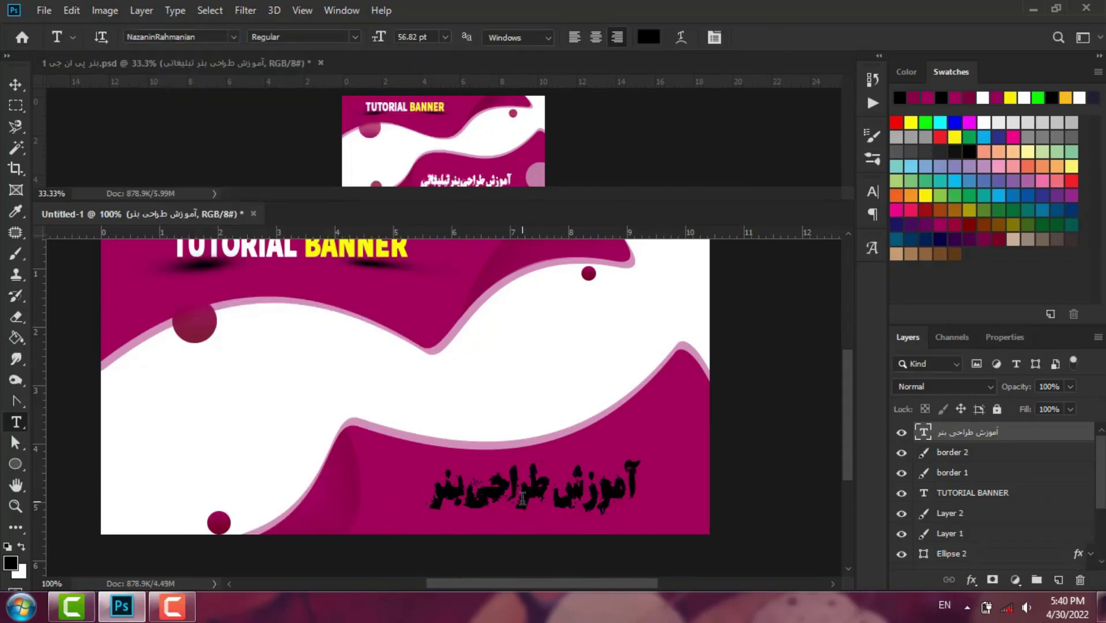
# Step: Change the colour of the whole Persian text to white
pyautogui.click(522, 499)
pyautogui.hotkey('ctrl', 'a')
pyautogui.click(655, 35)
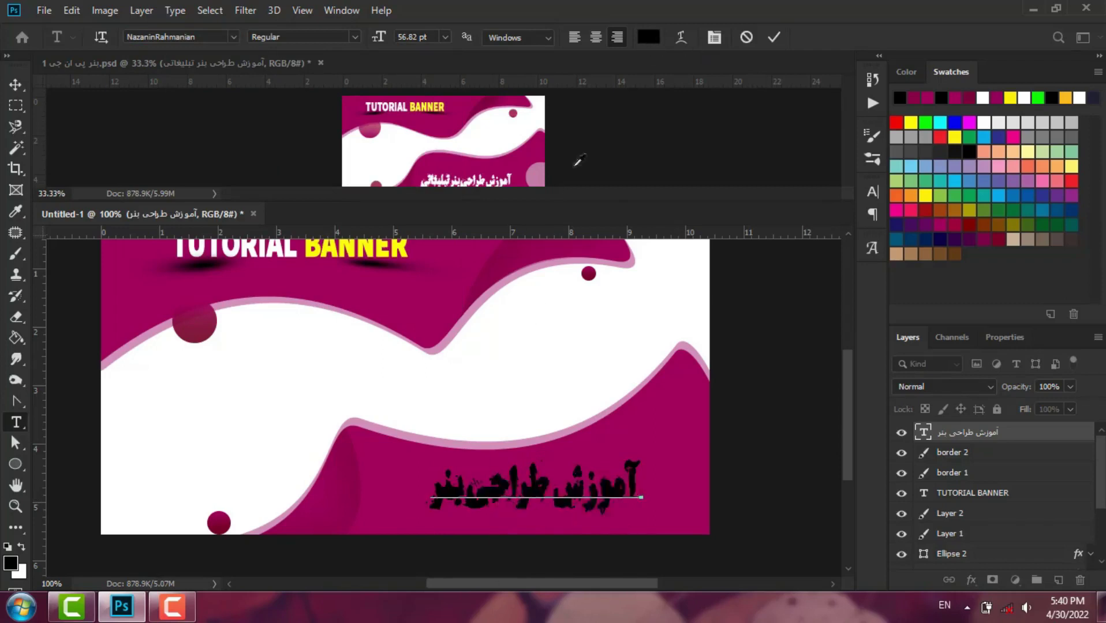
pyautogui.click(506, 312)
pyautogui.click(859, 301)
pyautogui.click(773, 37)
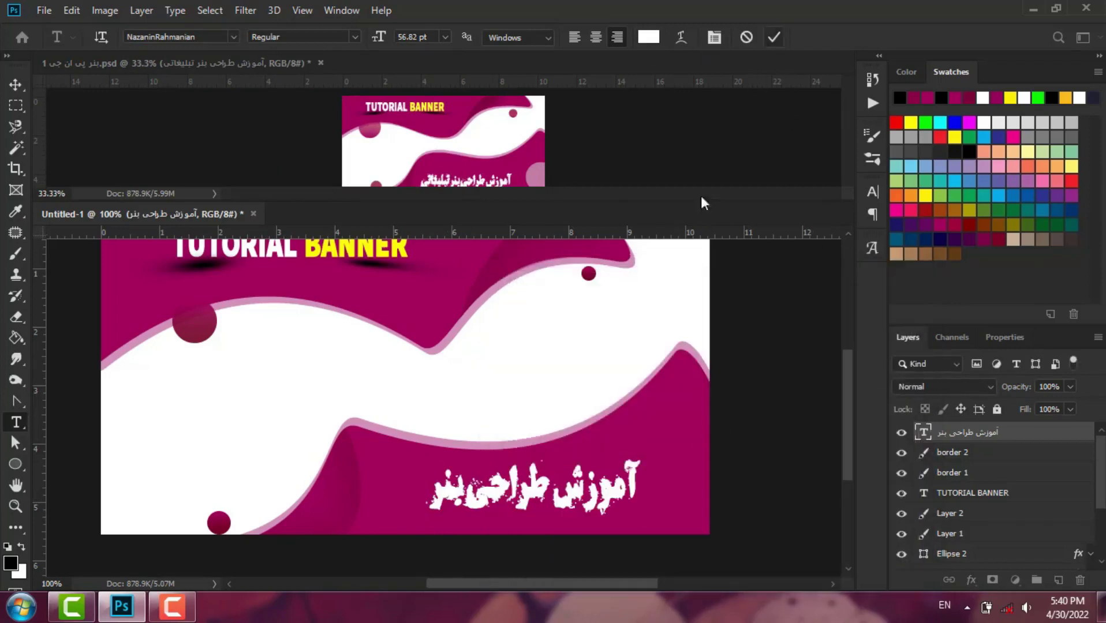
# Step: Move the Persian text slightly left and down within the lower magenta wave
pyautogui.moveTo(849, 449)
pyautogui.mouseDown()
pyautogui.moveTo(851, 428)
pyautogui.moveTo(848, 441)
pyautogui.mouseUp()
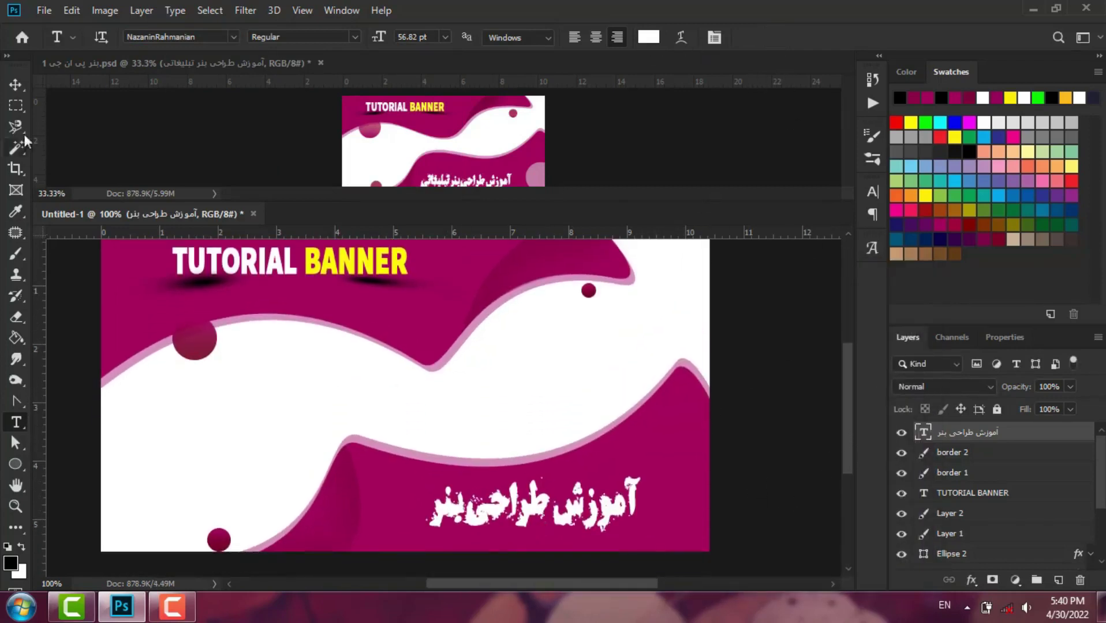
pyautogui.press('v')
pyautogui.moveTo(502, 501)
pyautogui.mouseDown()
pyautogui.moveTo(508, 490)
pyautogui.moveTo(485, 510)
pyautogui.mouseUp()
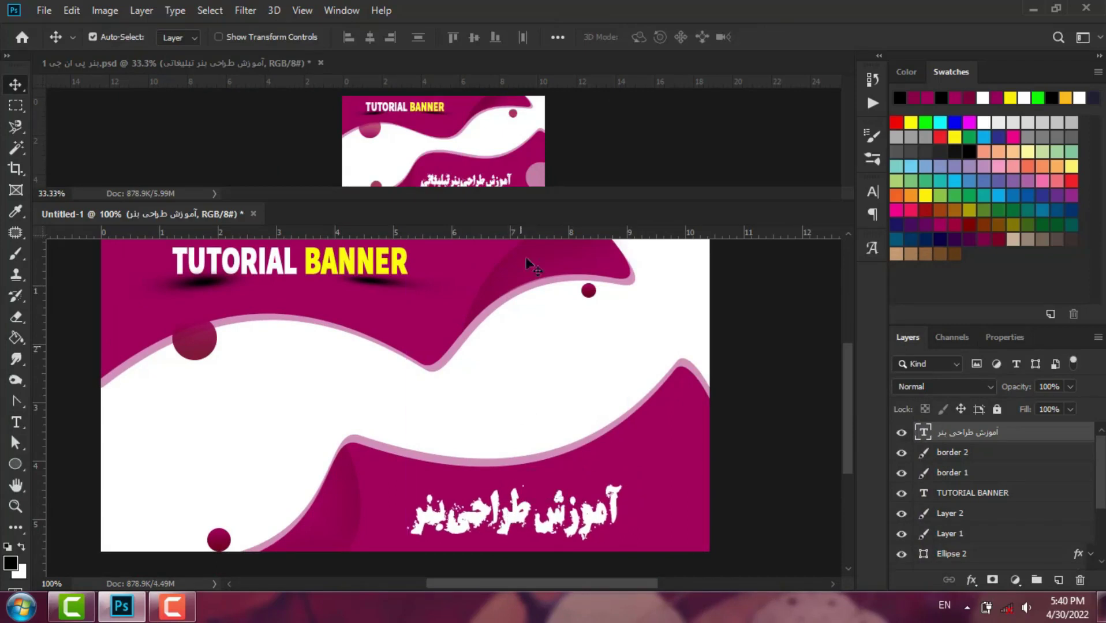
# Step: Check the reference's striped circle and draw an ellipse of about 102 x 97 px overlapping the new banner's lower right edge
pyautogui.click(538, 181)
pyautogui.click(536, 180)
pyautogui.hotkey('ctrl', '+')
pyautogui.hotkey('ctrl', '+')
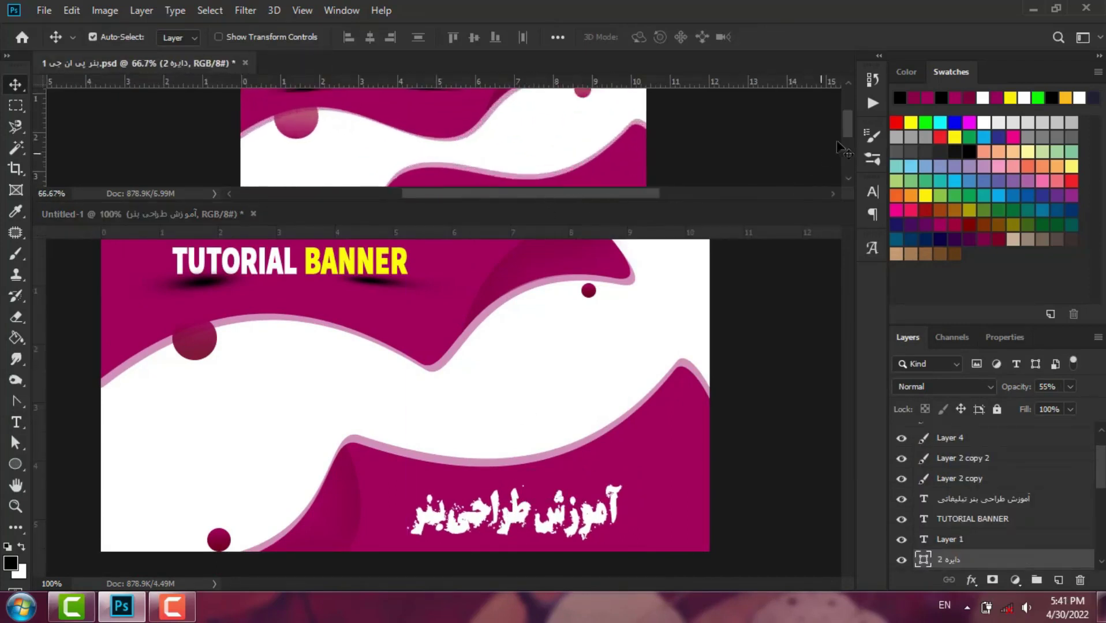
pyautogui.scroll(-3, 848, 146)
pyautogui.hotkey('ctrl', '+')
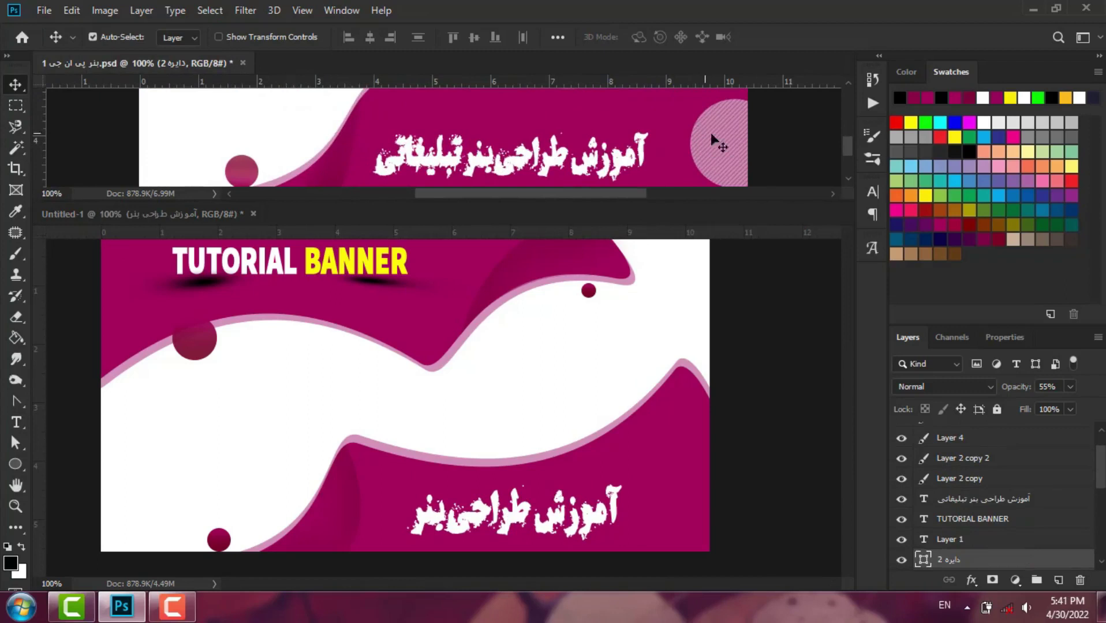
pyautogui.click(16, 465)
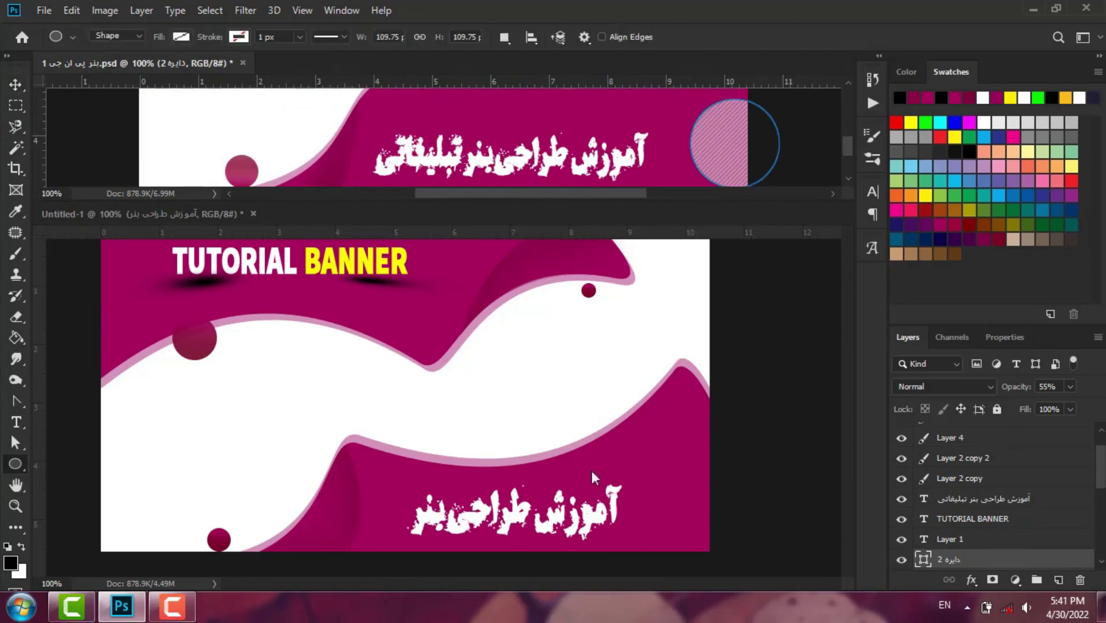
pyautogui.click(660, 439)
pyautogui.moveTo(651, 443); pyautogui.dragTo(733, 521)
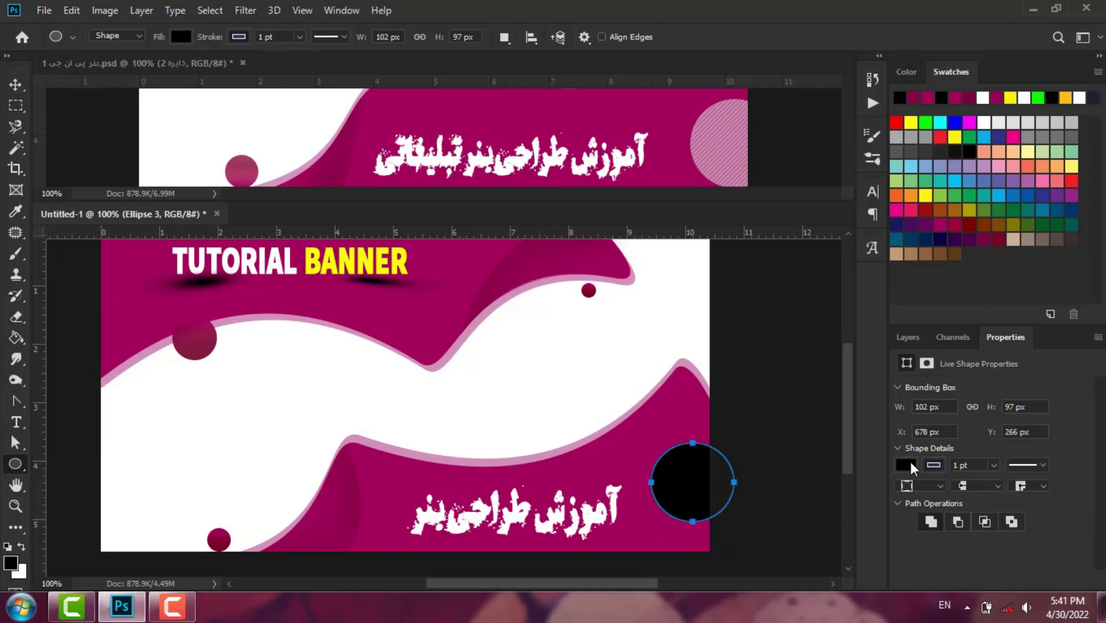
# Step: Fill the new ellipse with the diagonal line pattern and remove its stroke
pyautogui.click(911, 461)
pyautogui.click(1015, 363)
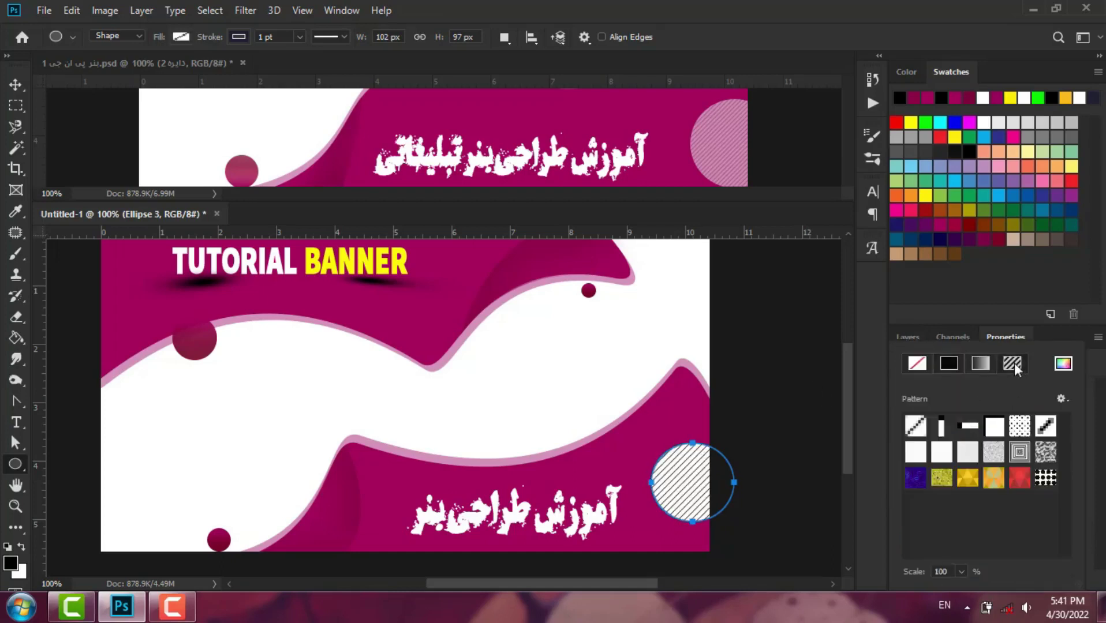
pyautogui.click(908, 337)
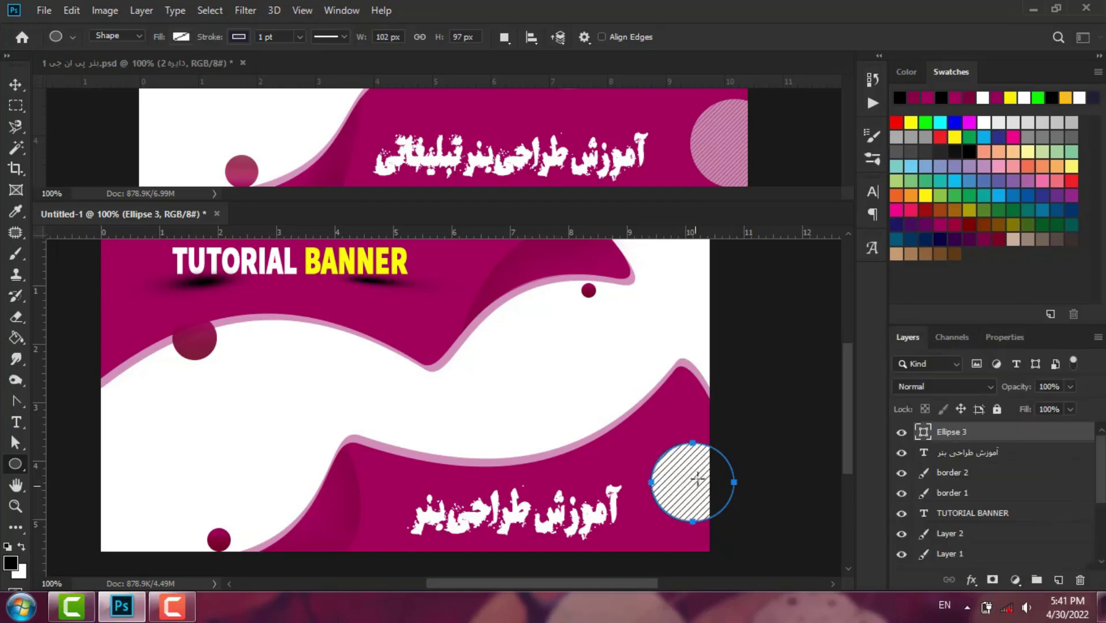
pyautogui.click(1005, 337)
pyautogui.click(911, 461)
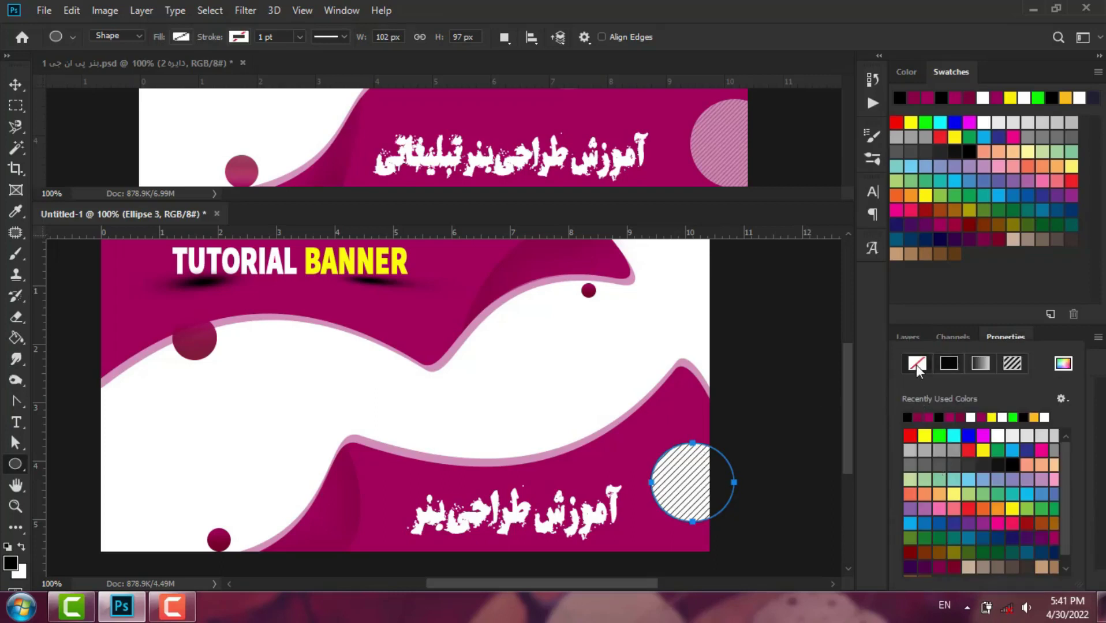
pyautogui.click(15, 84)
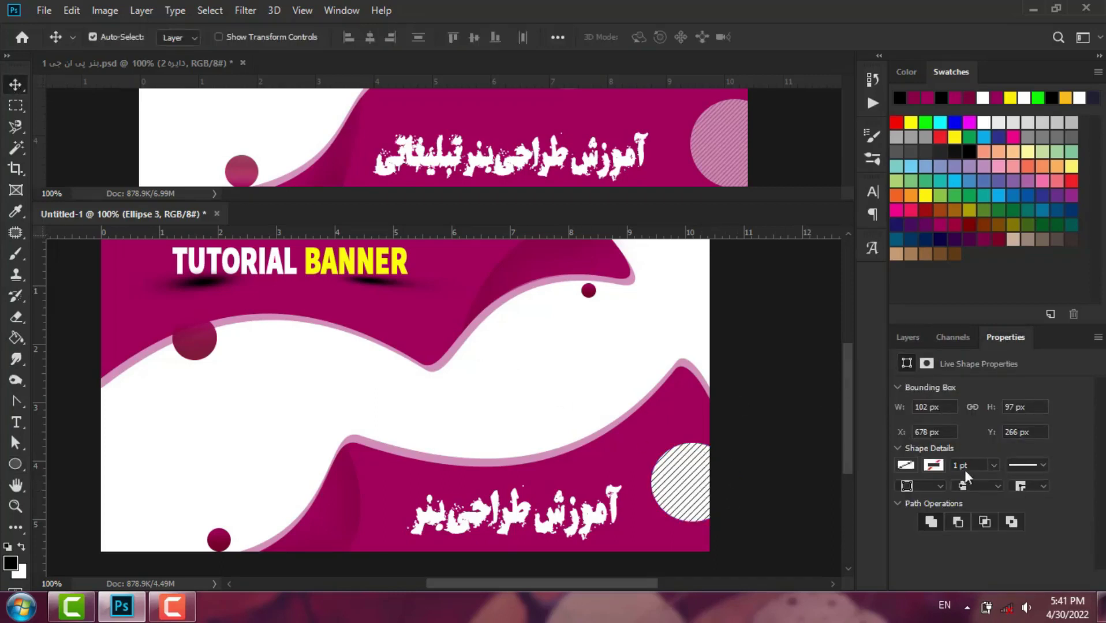
# Step: Reduce the scale of the ellipse's pattern fill to 89%
pyautogui.press('a')
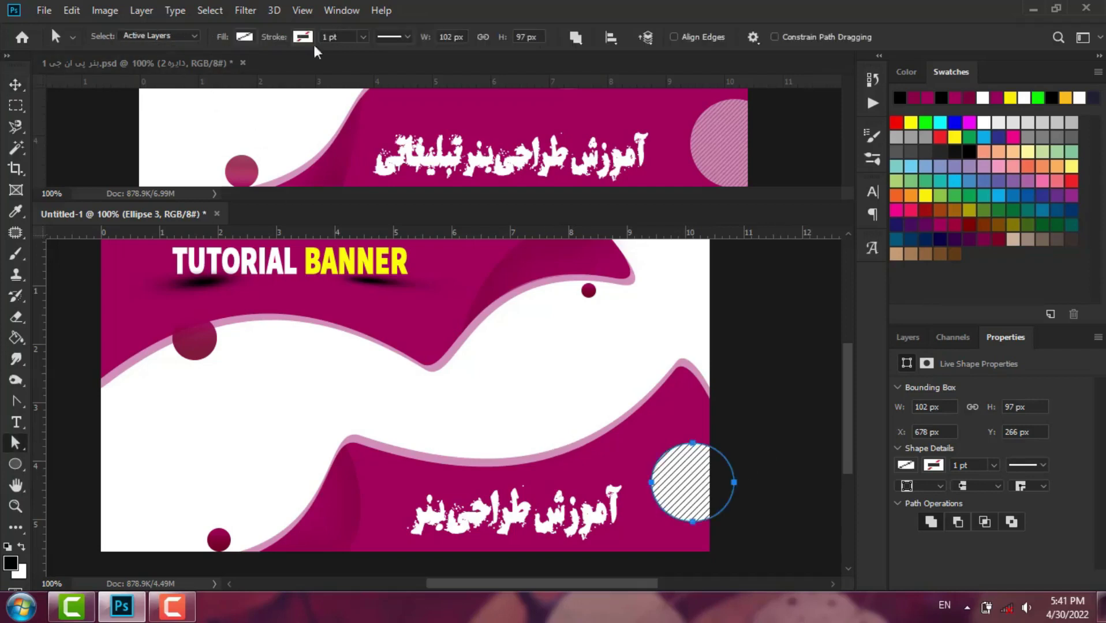
pyautogui.click(245, 37)
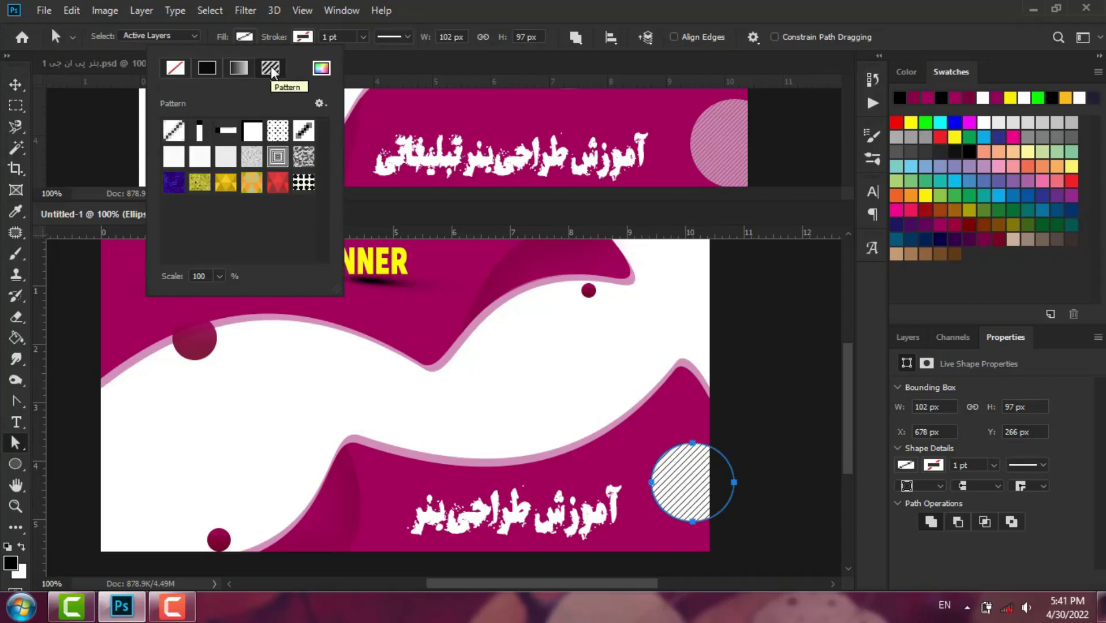
pyautogui.click(220, 276)
pyautogui.moveTo(222, 299); pyautogui.dragTo(220, 299)
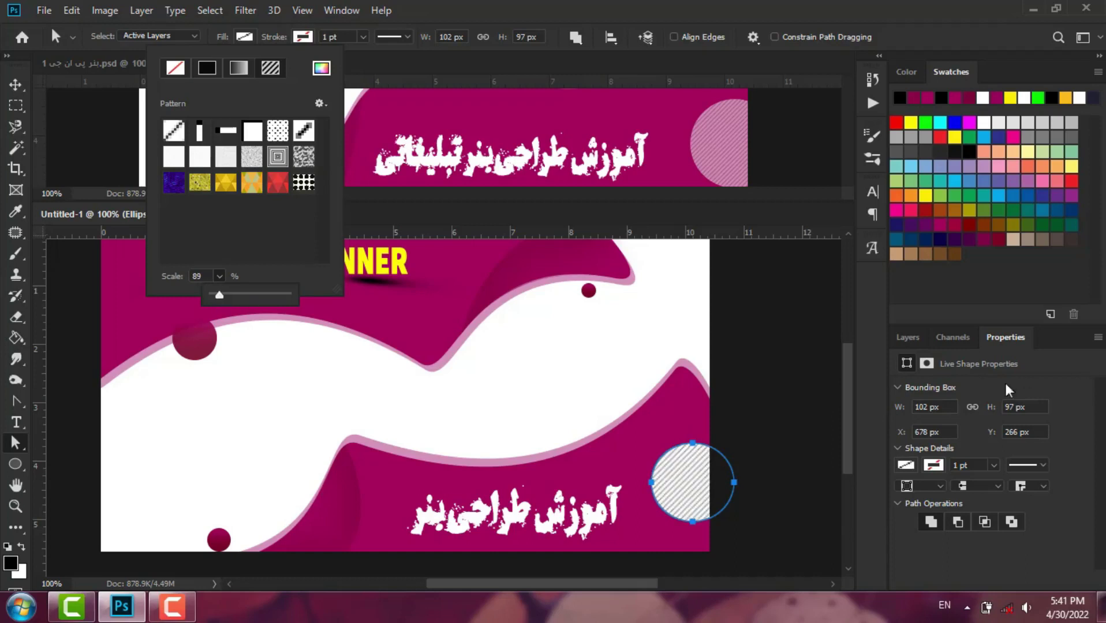
# Step: Lower the striped ellipse's layer opacity so it looks semi-transparent like the reference, and deselect the shape
pyautogui.click(907, 337)
pyautogui.moveTo(1021, 393); pyautogui.dragTo(1007, 391)
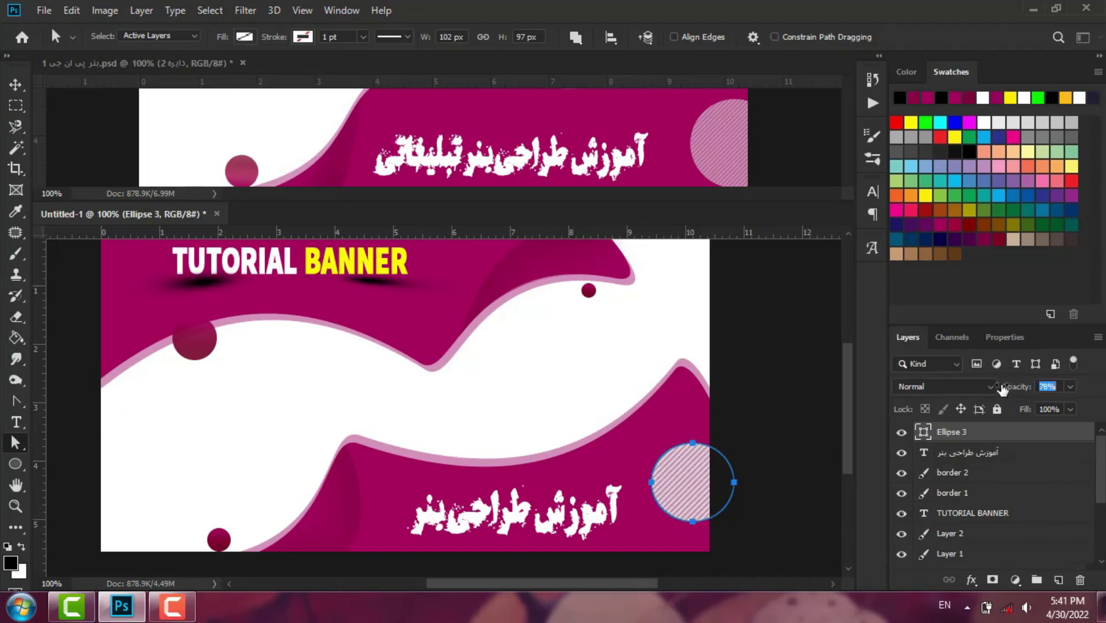
pyautogui.moveTo(995, 390); pyautogui.dragTo(991, 390)
pyautogui.click(15, 85)
pyautogui.click(570, 423)
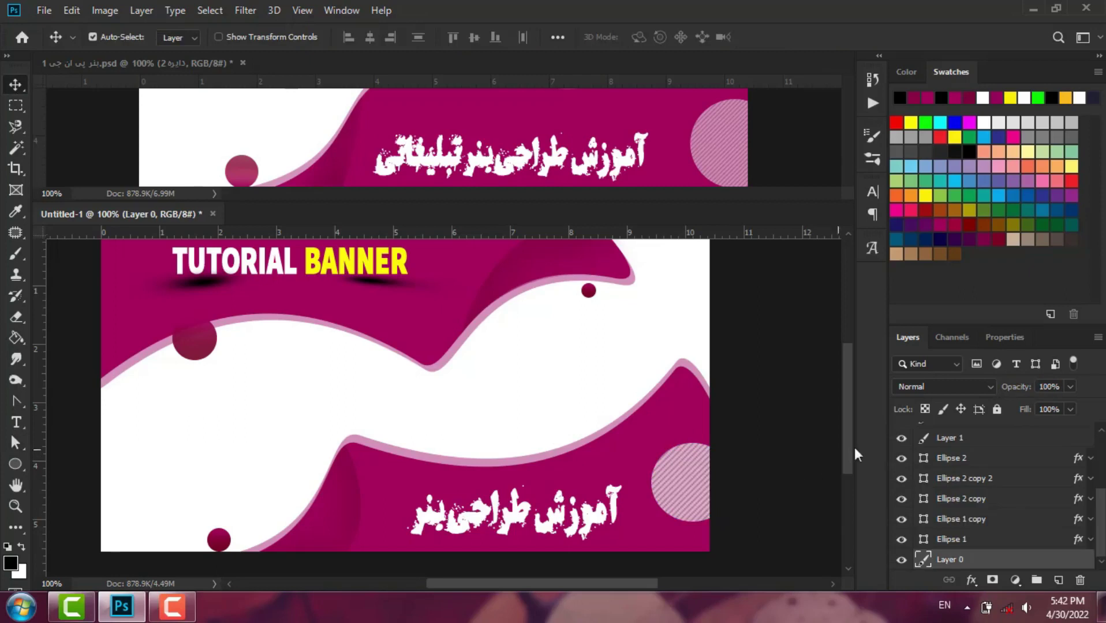
# Step: Zoom both banners out to compare them and close the reference document
pyautogui.scroll(1, 847, 447)
pyautogui.press('ctrl')
pyautogui.hotkey('ctrl', '-')
pyautogui.hotkey('ctrl', 'Tab')
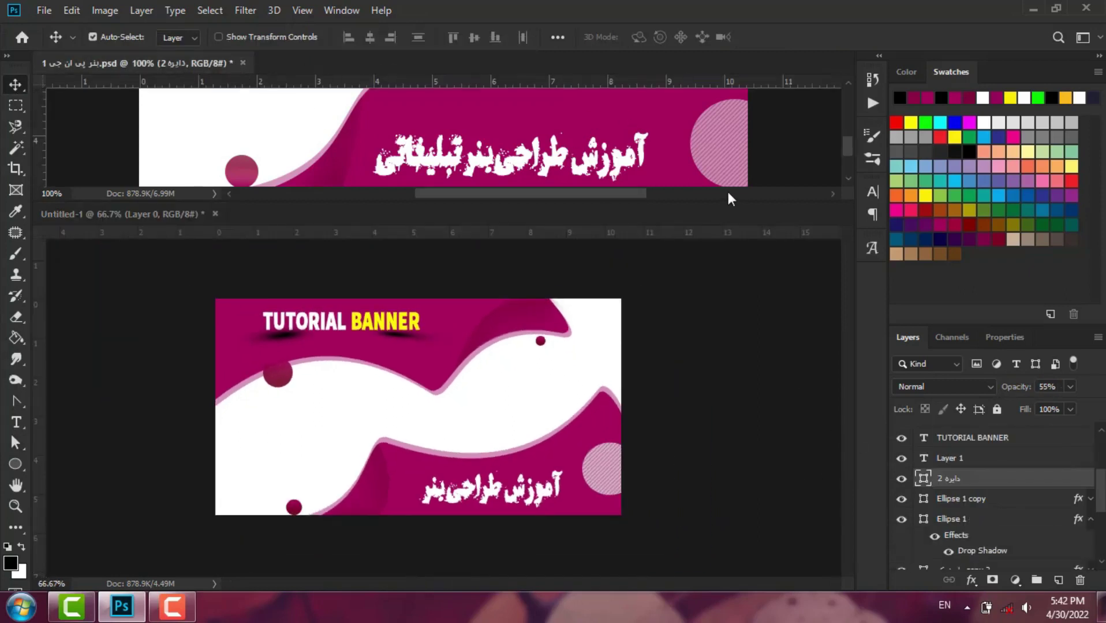
pyautogui.hotkey('ctrl', '-')
pyautogui.hotkey('ctrl', '-')
pyautogui.moveTo(702, 202); pyautogui.dragTo(679, 193)
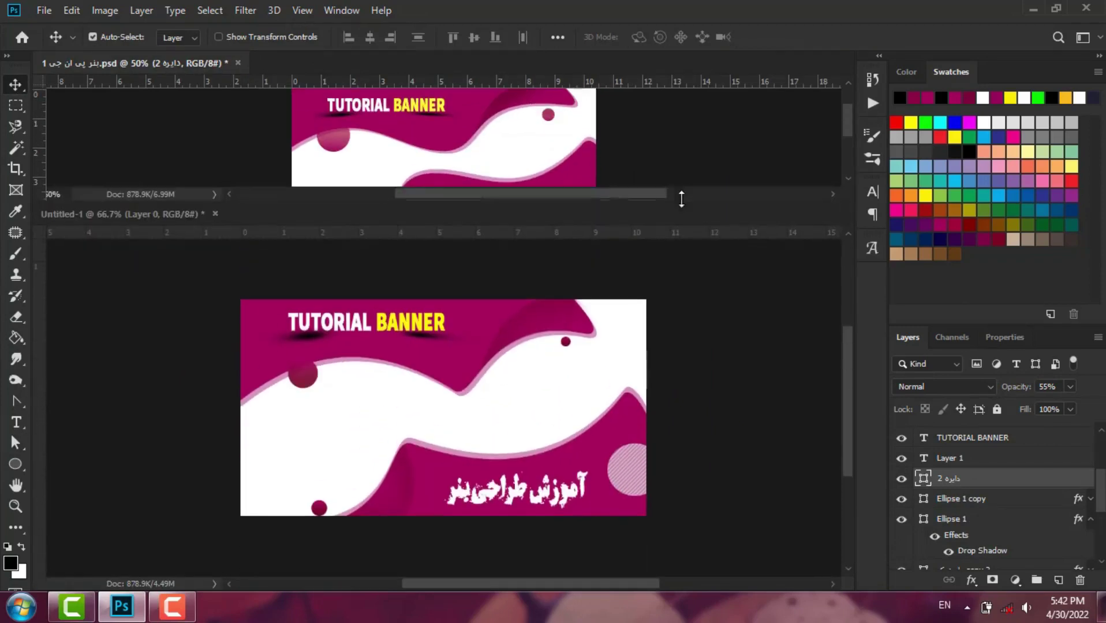
pyautogui.click(238, 63)
pyautogui.click(544, 235)
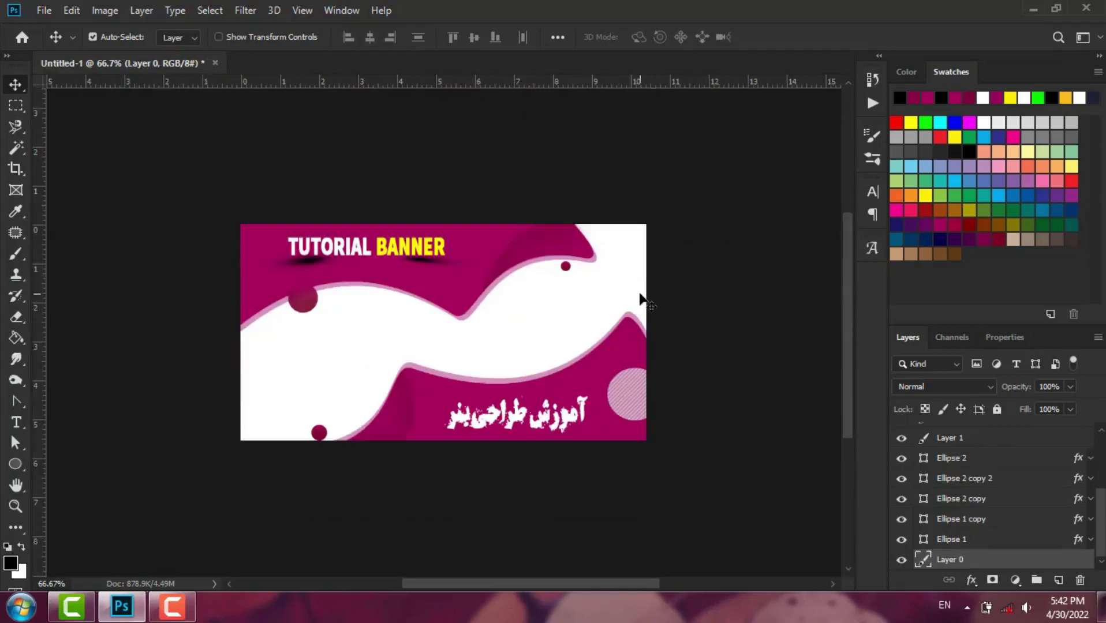
# Step: Hide the white background layer, Layer 0, to leave the banner on transparency
pyautogui.hotkey('ctrl', '+')
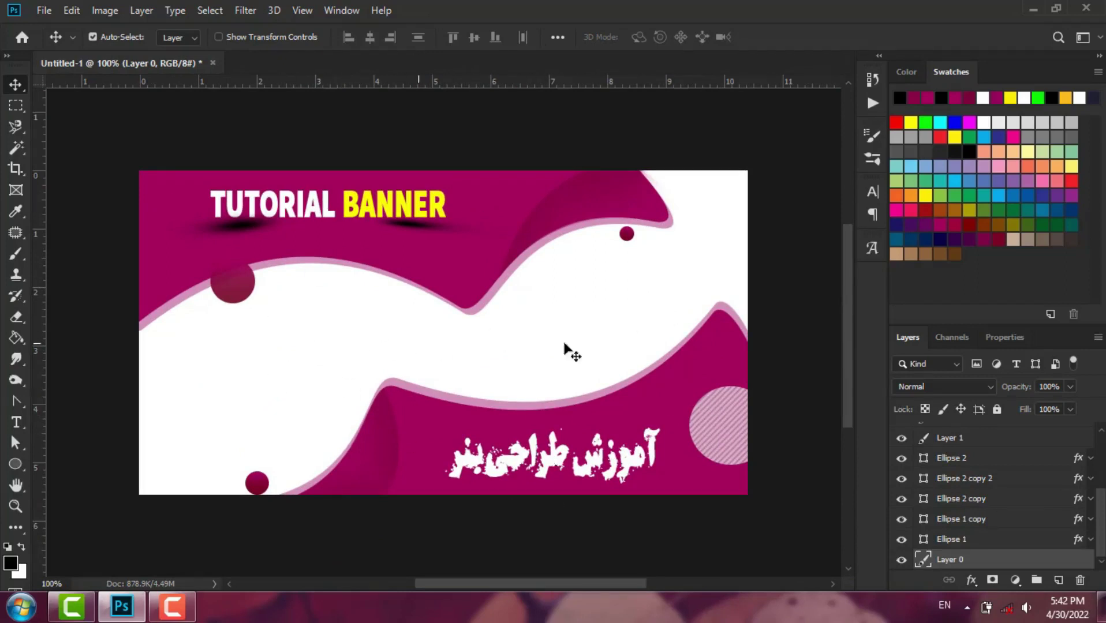
pyautogui.click(900, 561)
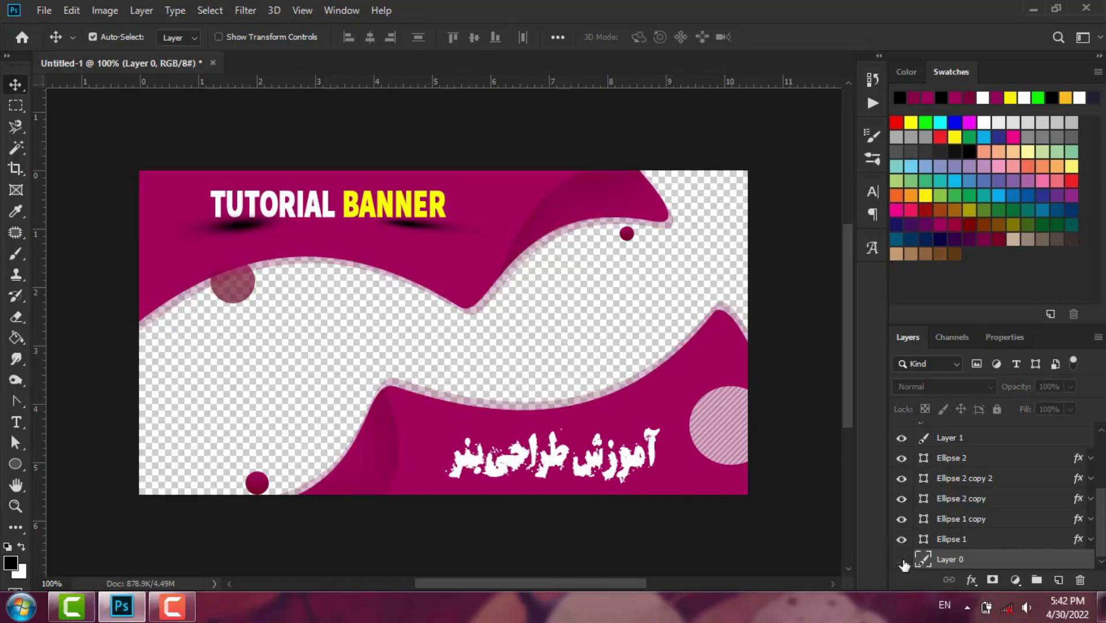
# Step: Show the white background layer, Layer 0, again and enlarge the banner's document window to reveal the full canvas
pyautogui.click(900, 559)
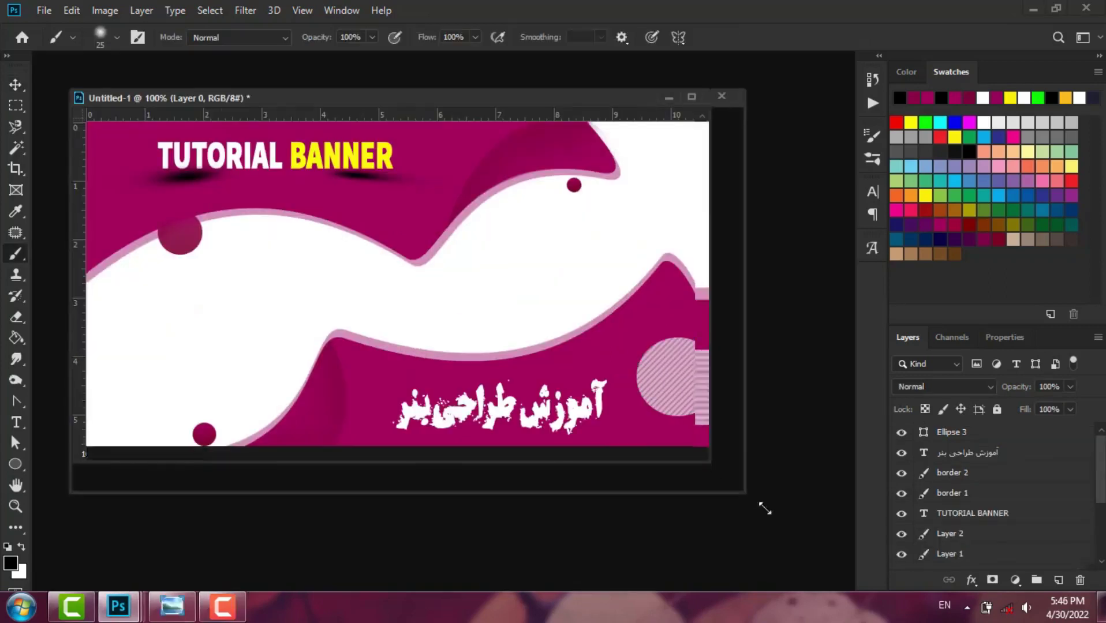
pyautogui.moveTo(763, 508); pyautogui.dragTo(807, 533)
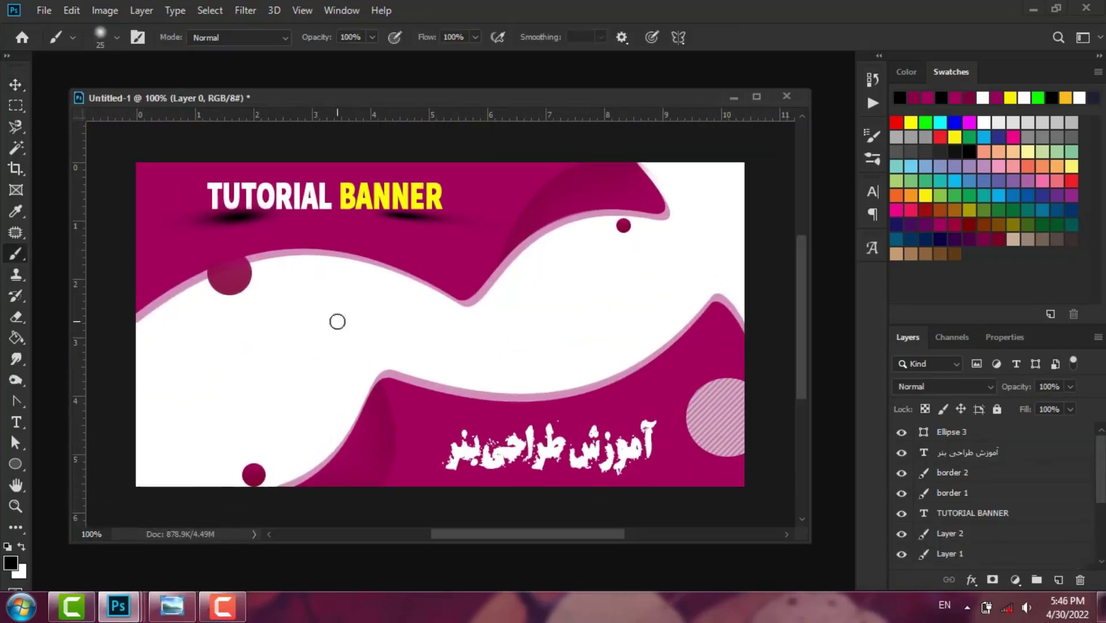
# Step: Create a new 900 x 500 px RGB document at 72 pixels/inch with a white background
pyautogui.hotkey('ctrl', 'n')
pyautogui.click(666, 240)
pyautogui.write('900')
pyautogui.click(666, 288)
pyautogui.write('500')
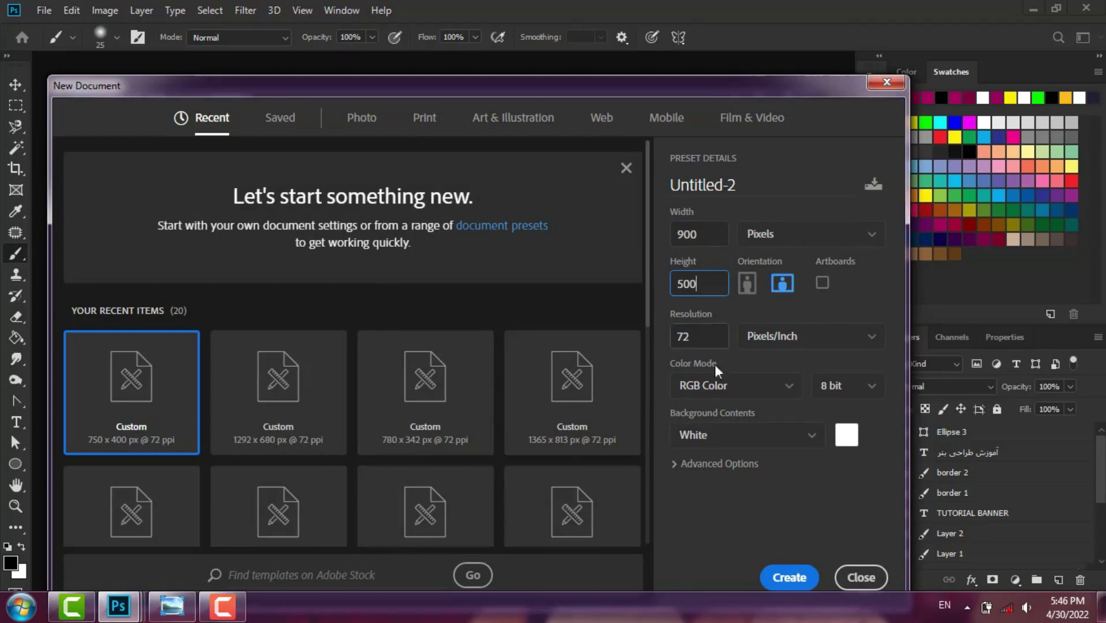
pyautogui.click(795, 579)
# Step: Move the new document's window aside and close the original banner document, Untitled-1
pyautogui.moveTo(333, 119); pyautogui.dragTo(462, 211)
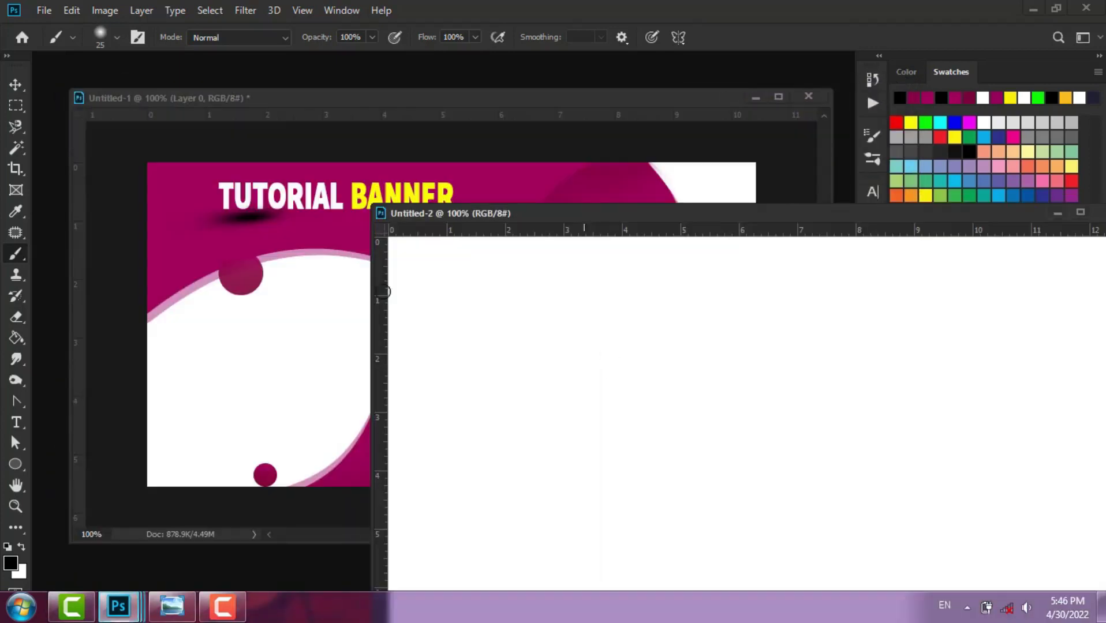
pyautogui.click(16, 85)
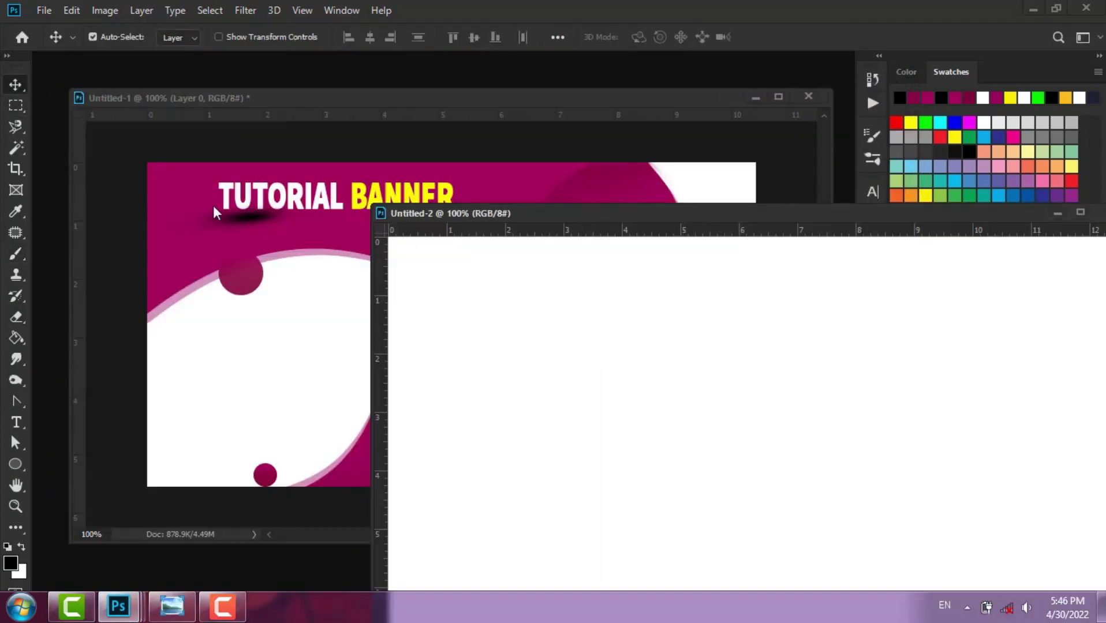
pyautogui.click(808, 97)
pyautogui.click(547, 235)
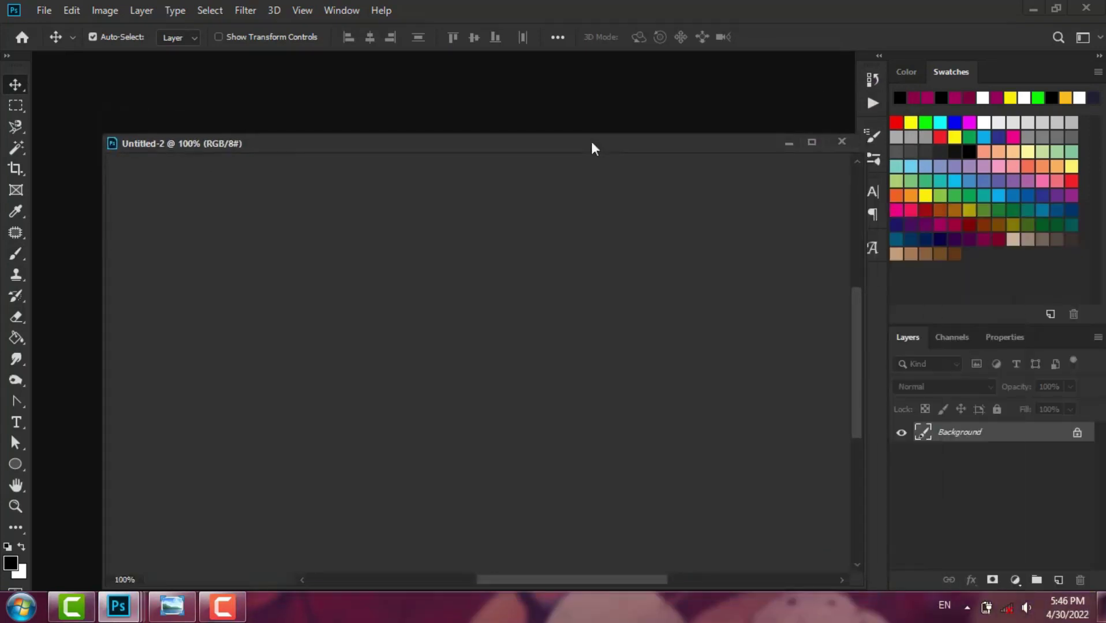
# Step: Open the banner 10 image, copy it into the new Untitled-2 document, and minimize the source image's window
pyautogui.hotkey('ctrl', 'o')
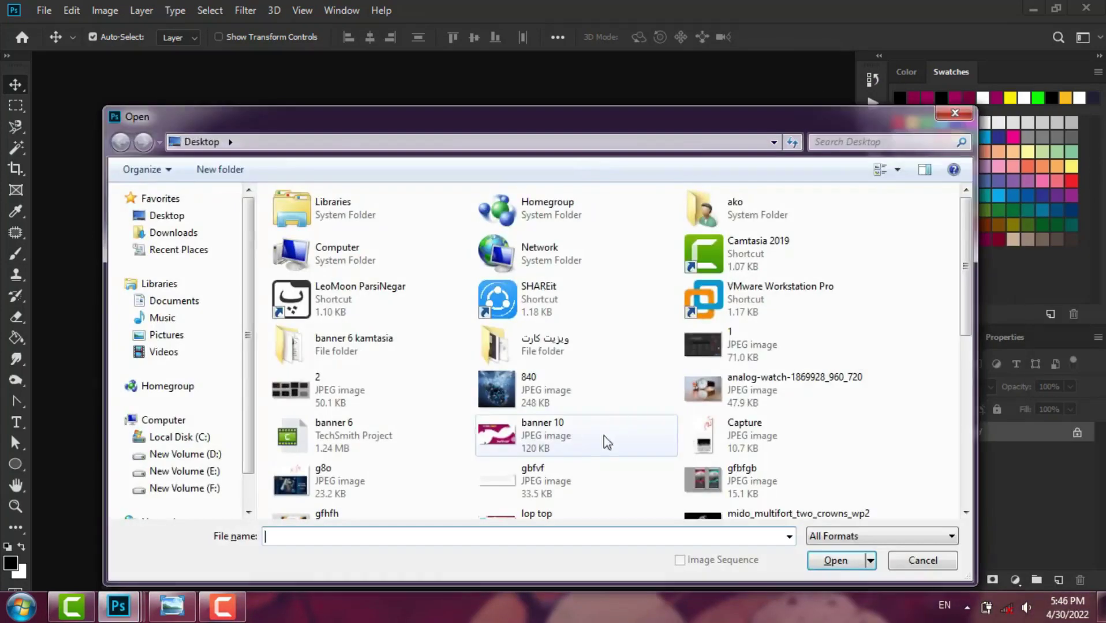
pyautogui.doubleClick(604, 437)
pyautogui.moveTo(386, 168); pyautogui.dragTo(677, 306)
pyautogui.moveTo(758, 340); pyautogui.dragTo(433, 322)
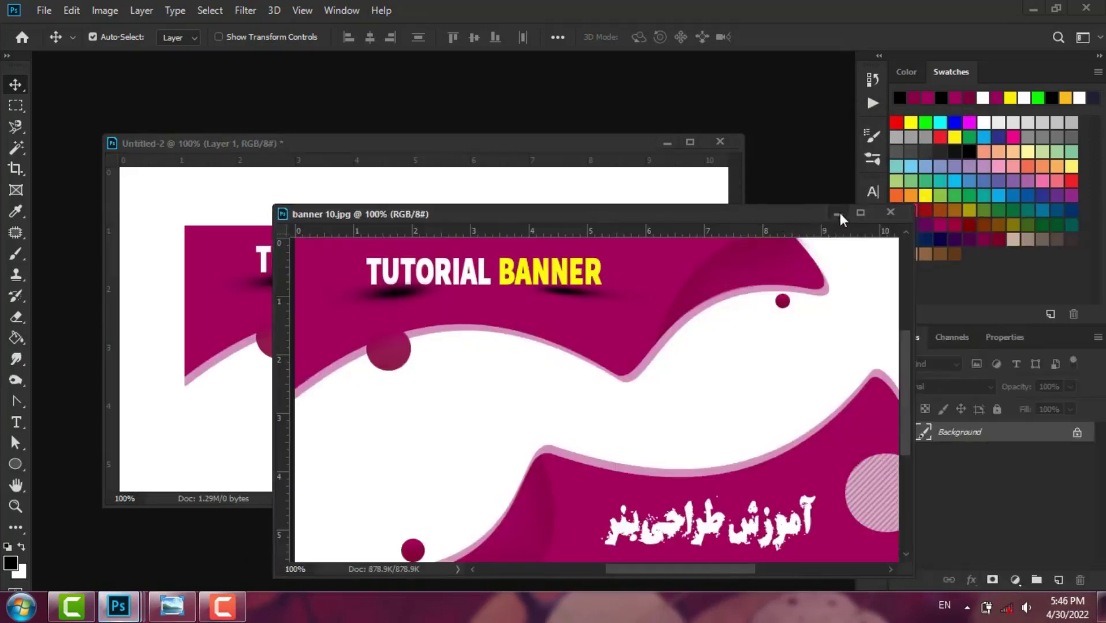
pyautogui.click(834, 214)
# Step: Scale the pasted banner proportionally to 87.86% and place it slightly above the middle of the canvas
pyautogui.moveTo(748, 512); pyautogui.dragTo(828, 568)
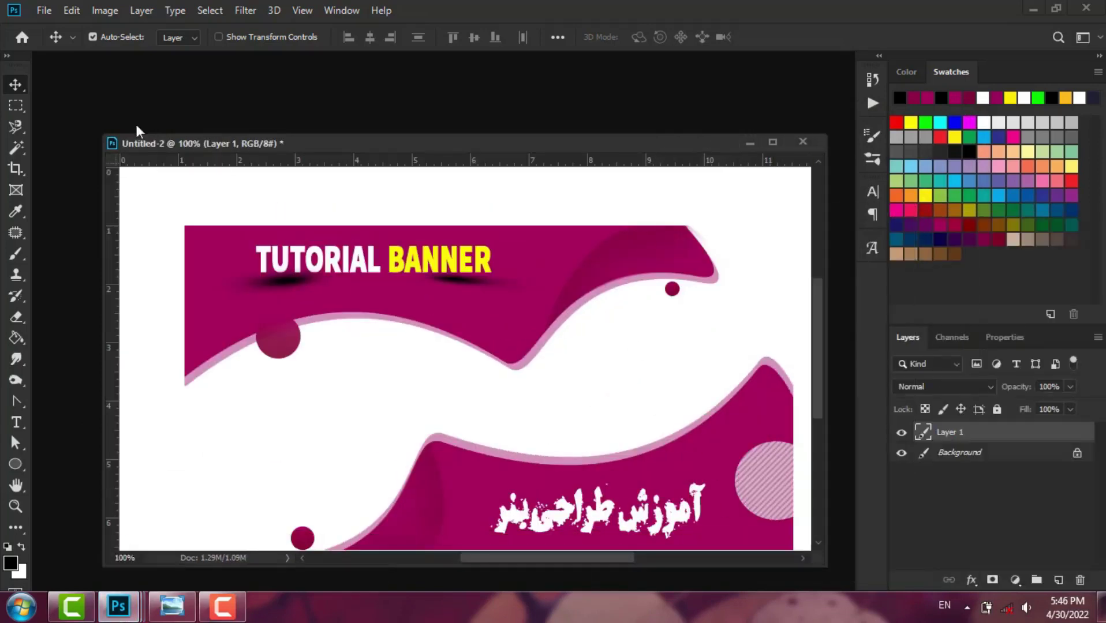
pyautogui.moveTo(99, 132); pyautogui.dragTo(39, 90)
pyautogui.moveTo(333, 105); pyautogui.dragTo(389, 80)
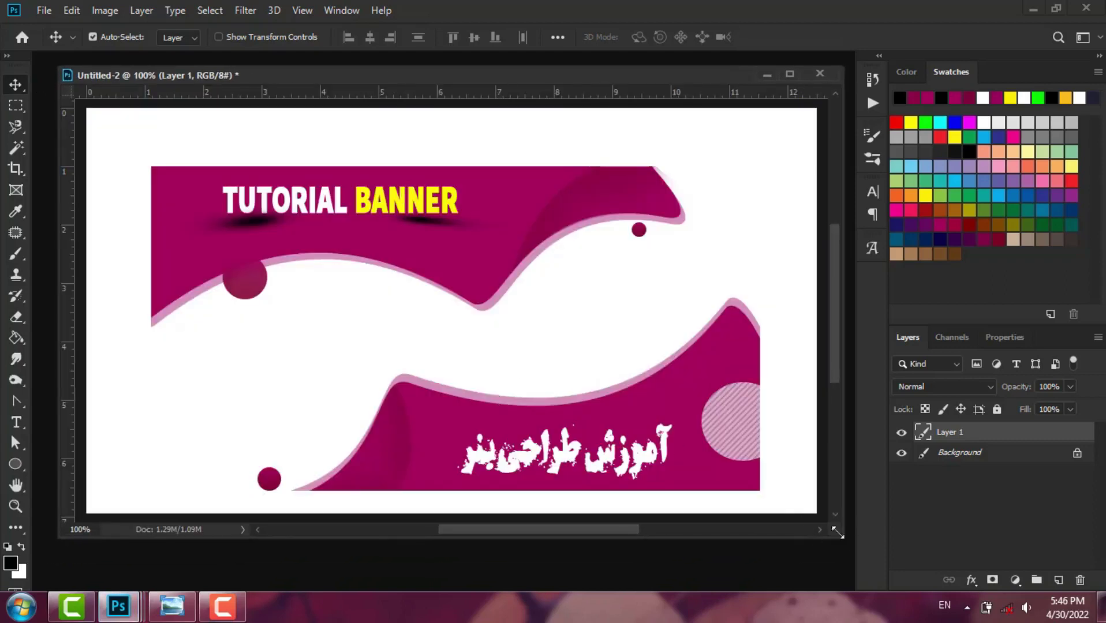
pyautogui.moveTo(842, 536); pyautogui.dragTo(848, 553)
pyautogui.hotkey('ctrl', 't')
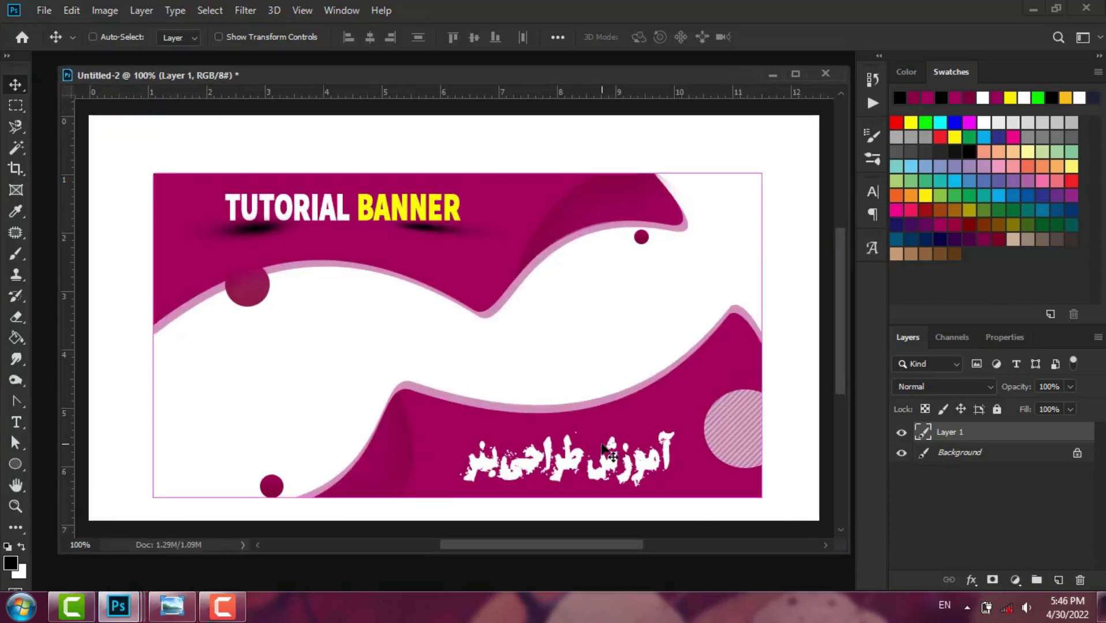
pyautogui.moveTo(765, 504); pyautogui.dragTo(696, 457)
pyautogui.moveTo(549, 401); pyautogui.dragTo(576, 376)
pyautogui.click(778, 37)
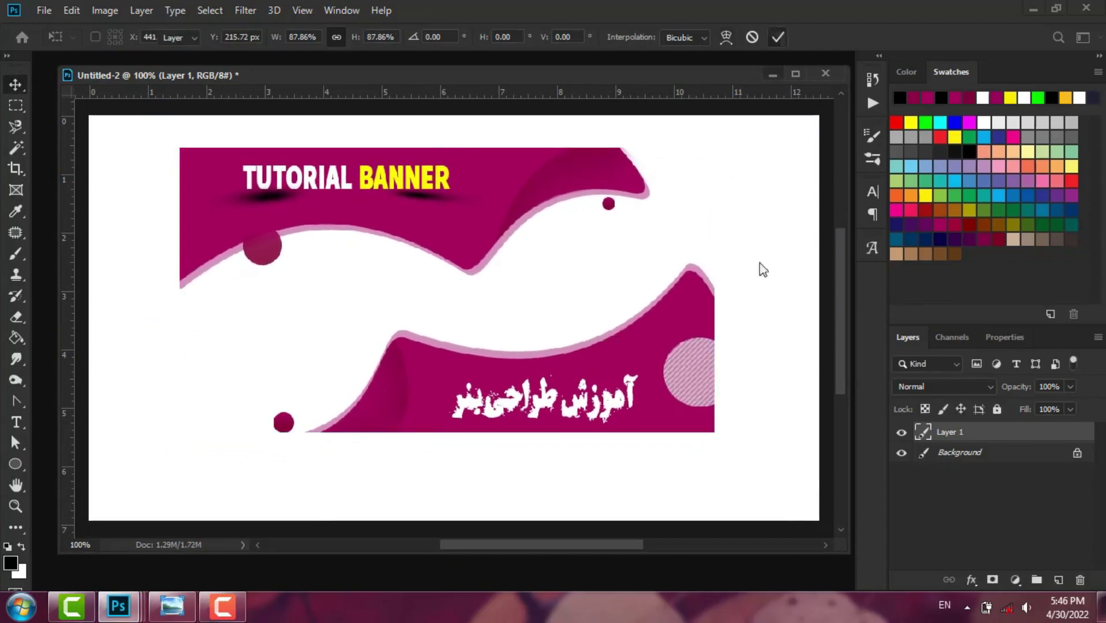
# Step: Unlock the Background layer and dismiss its Layer Style settings without making changes
pyautogui.click(1077, 453)
pyautogui.rightClick(1039, 461)
pyautogui.click(872, 24)
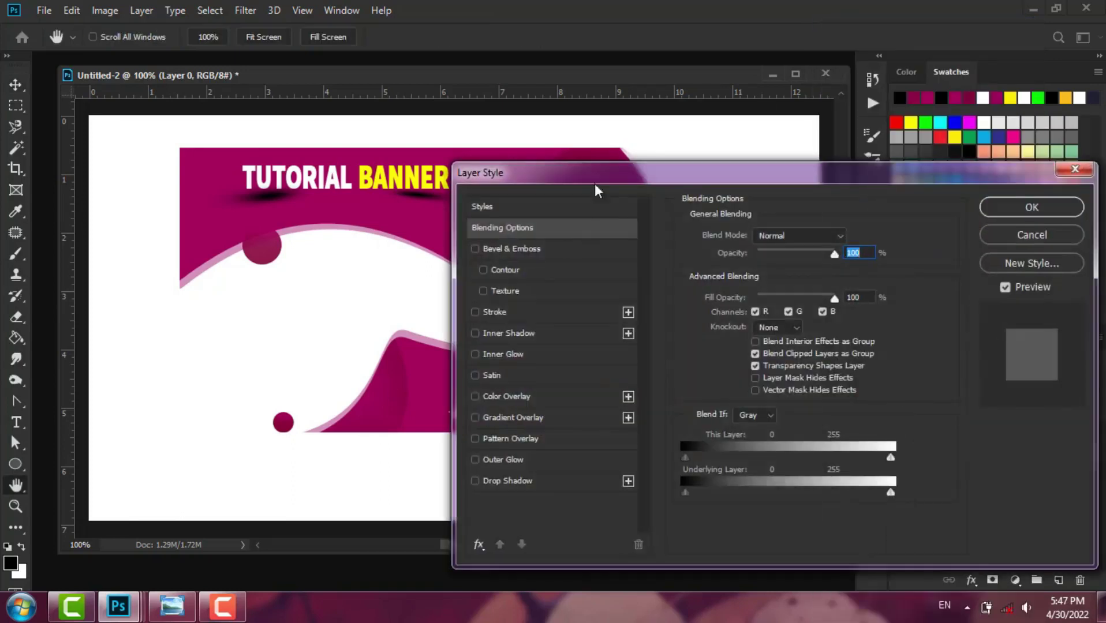
pyautogui.click(1074, 234)
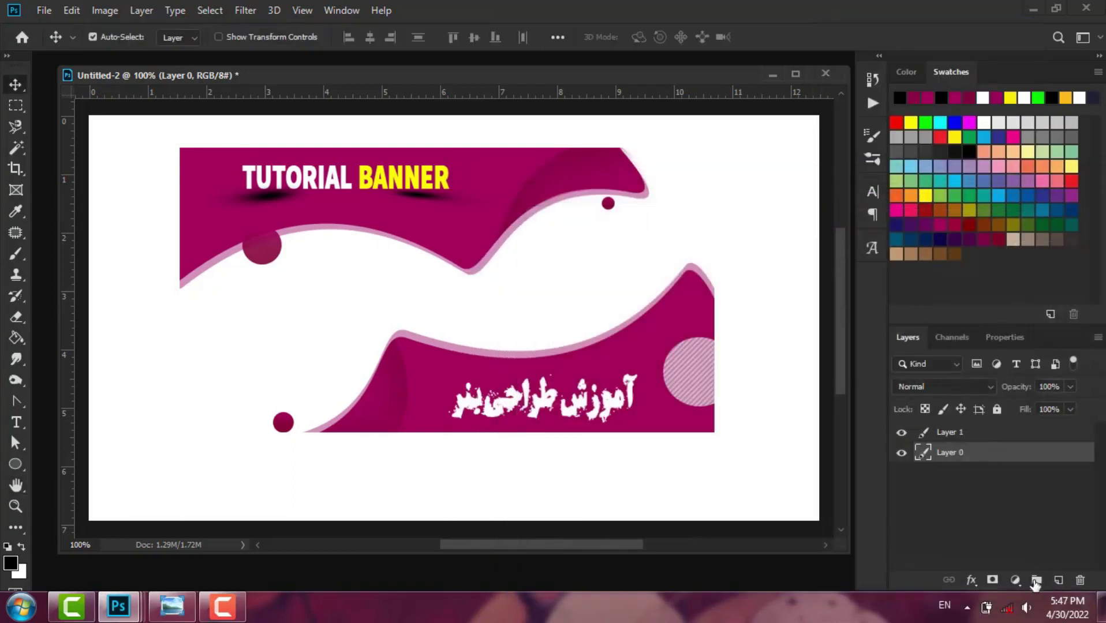
# Step: Add a Solid Color fill layer in olive green between the banner and the white layer
pyautogui.click(1017, 580)
pyautogui.click(993, 299)
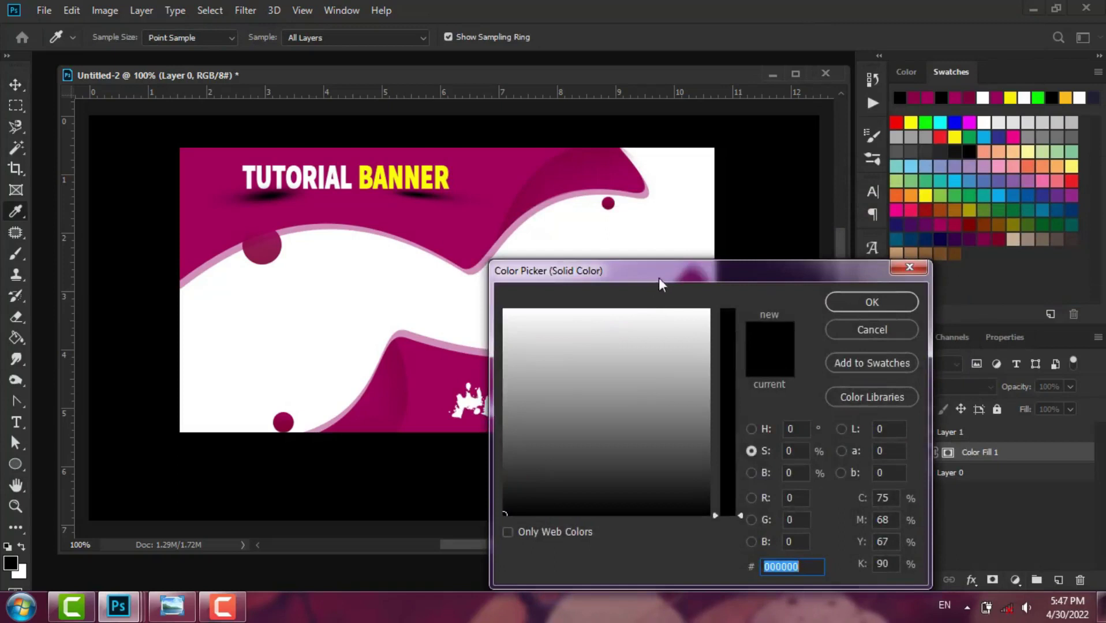
pyautogui.moveTo(659, 280); pyautogui.dragTo(729, 389)
pyautogui.click(634, 515)
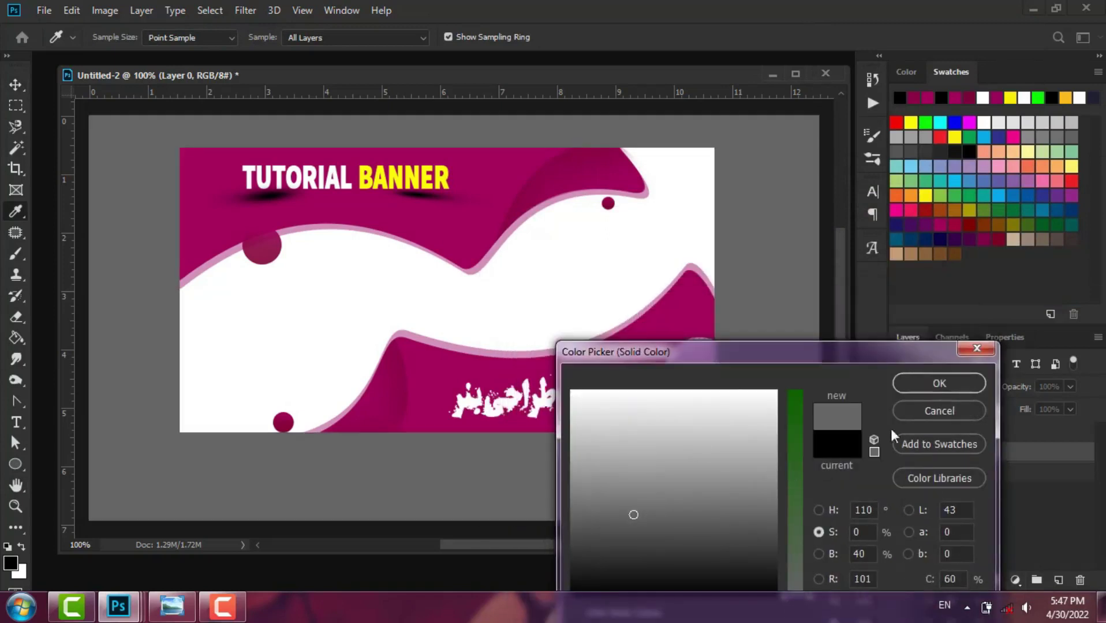
pyautogui.click(801, 442)
pyautogui.click(645, 515)
pyautogui.click(614, 510)
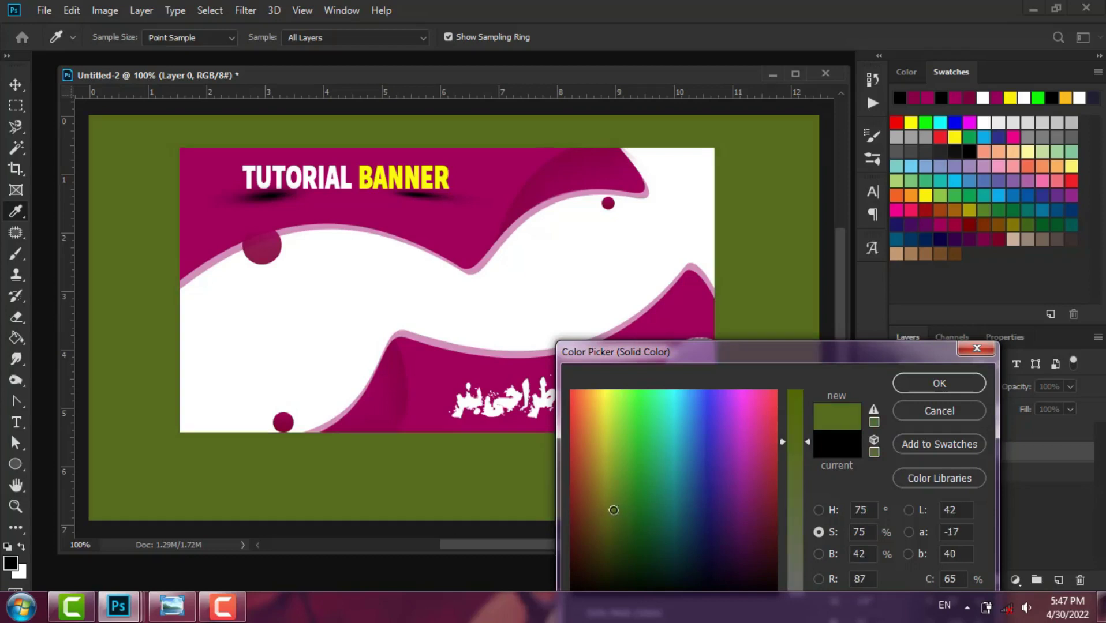
pyautogui.click(954, 384)
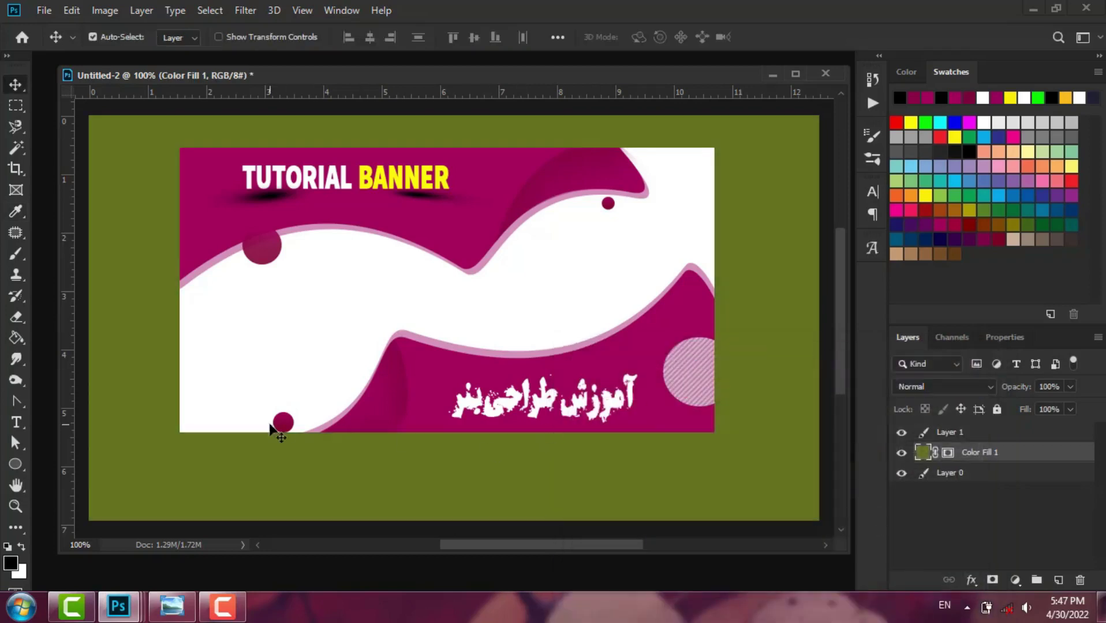
# Step: Paint two soft black 200 px brush dabs along the banner's lower edge, each on its own new layer beneath the banner
pyautogui.press('b')
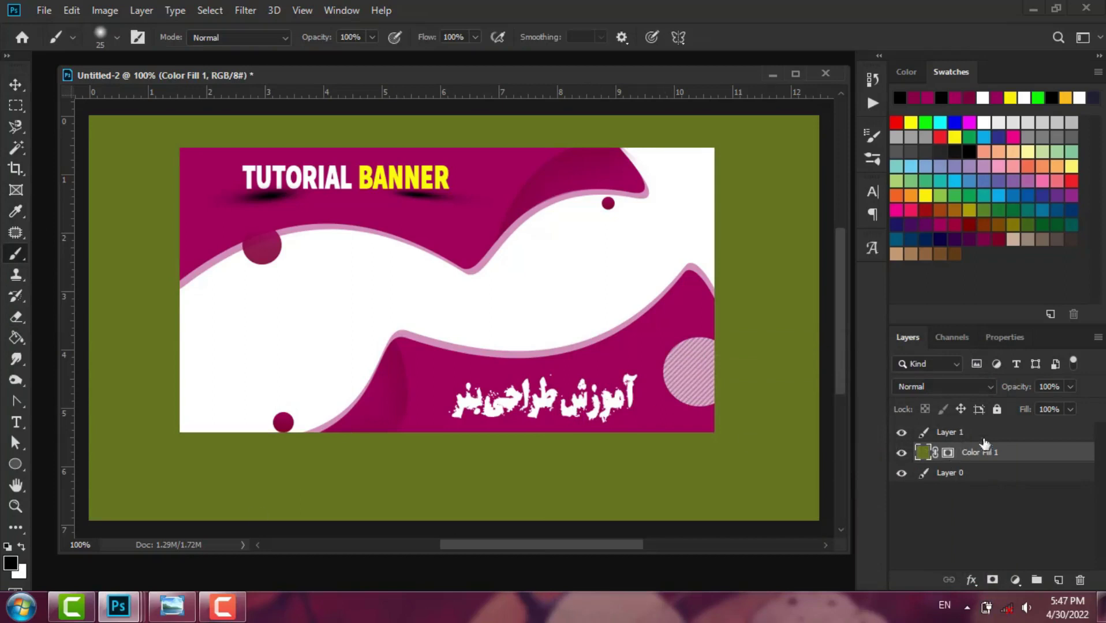
pyautogui.click(1058, 581)
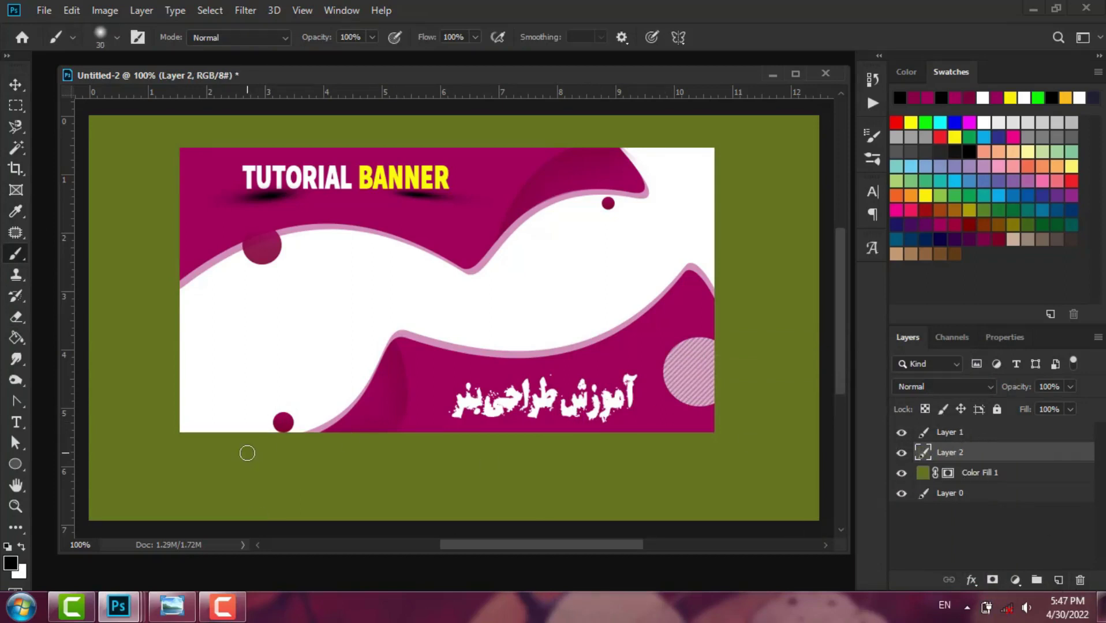
pyautogui.press(']')
pyautogui.press(']')
pyautogui.press(']')
pyautogui.press(']')
pyautogui.press(']')
pyautogui.press(']')
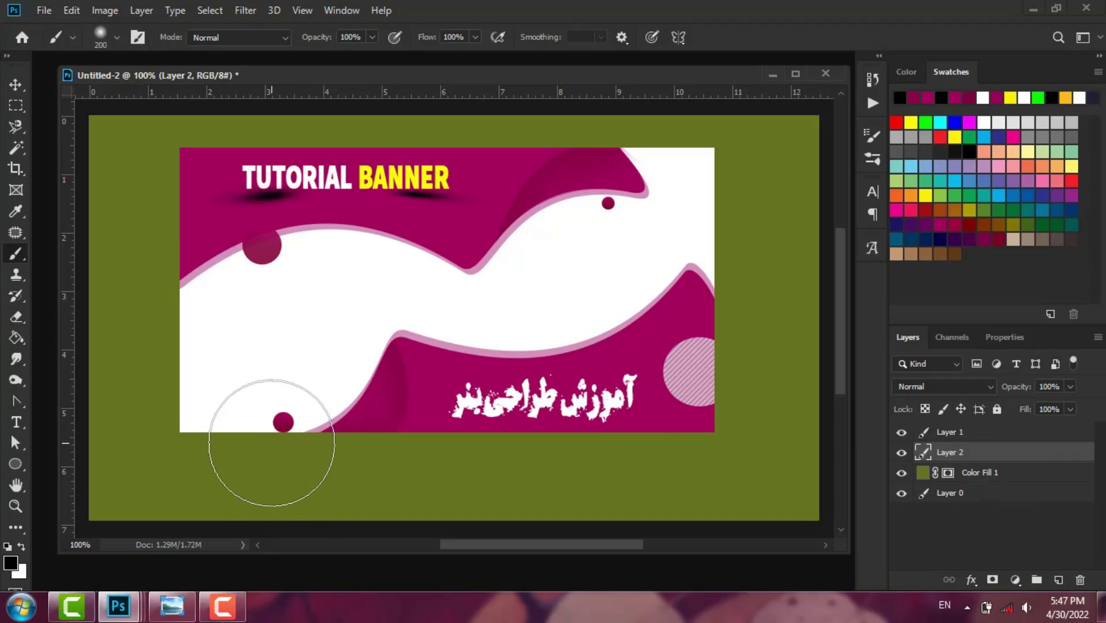
pyautogui.press('[')
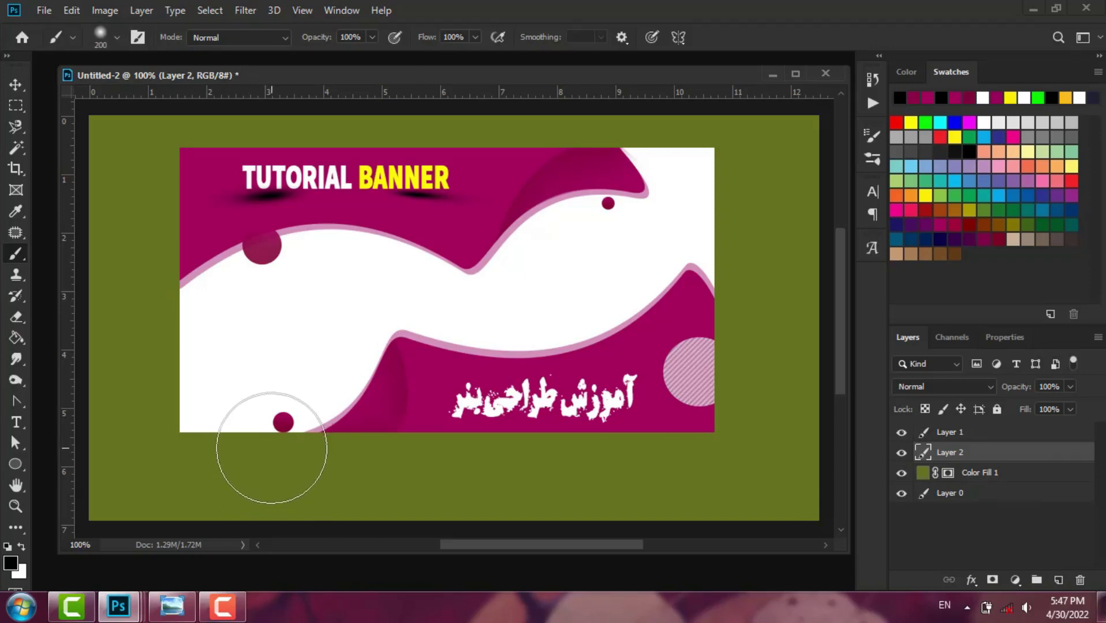
pyautogui.click(271, 448)
pyautogui.click(1060, 581)
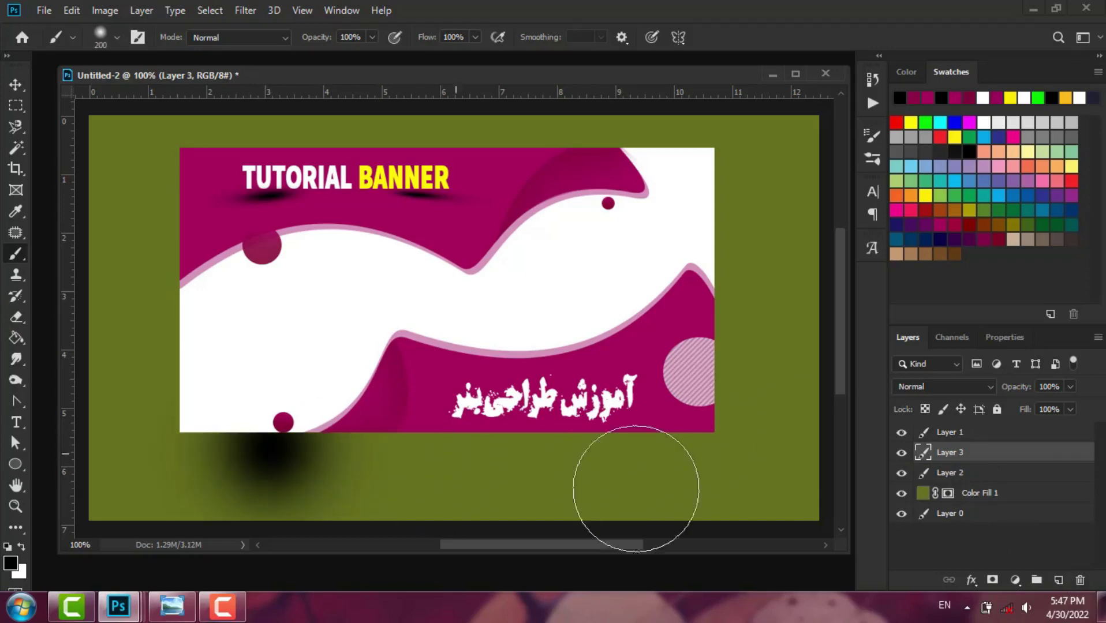
pyautogui.click(621, 456)
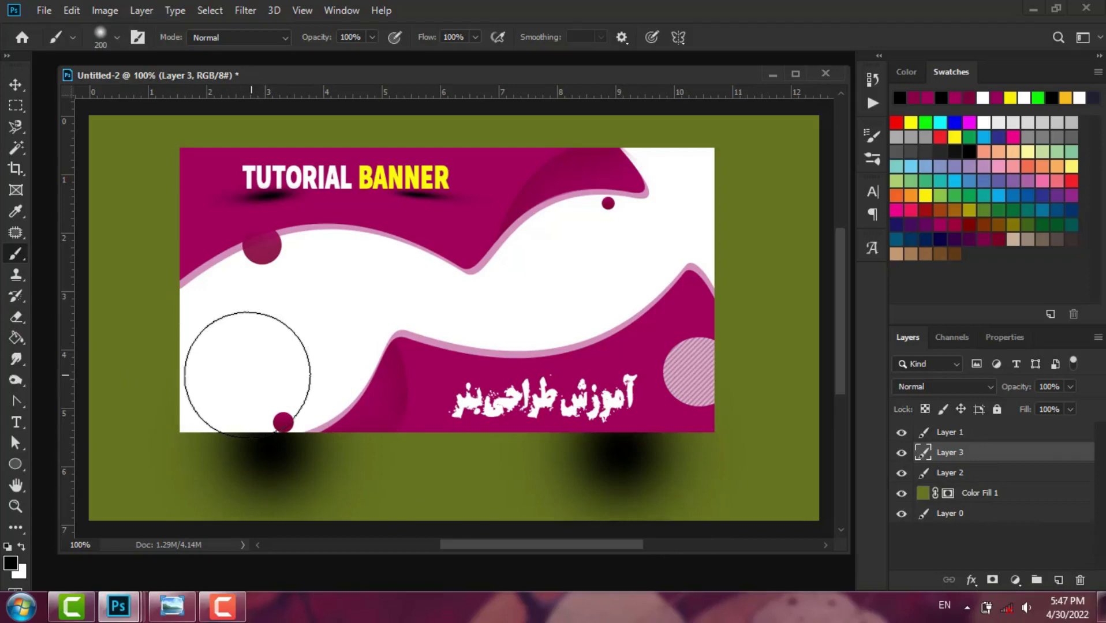
# Step: Transform the left black dab on Layer 2 into a thin, slanted shadow under the banner's lower left corner
pyautogui.click(15, 85)
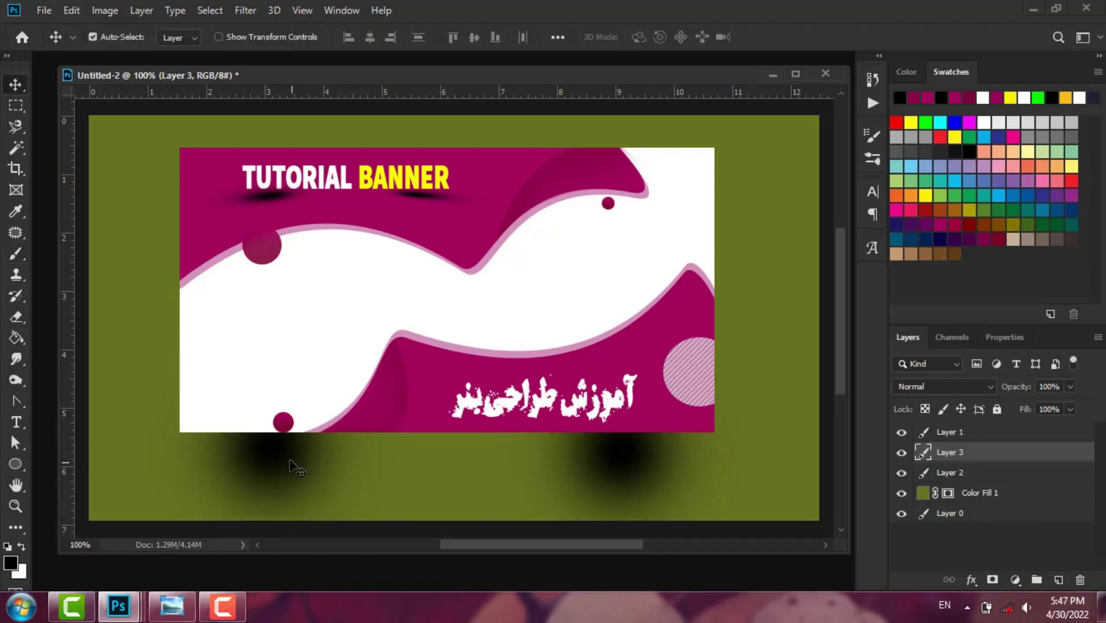
pyautogui.click(290, 464)
pyautogui.hotkey('ctrl', 't')
pyautogui.moveTo(270, 316)
pyautogui.mouseDown()
pyautogui.moveTo(270, 487)
pyautogui.moveTo(267, 446)
pyautogui.mouseUp()
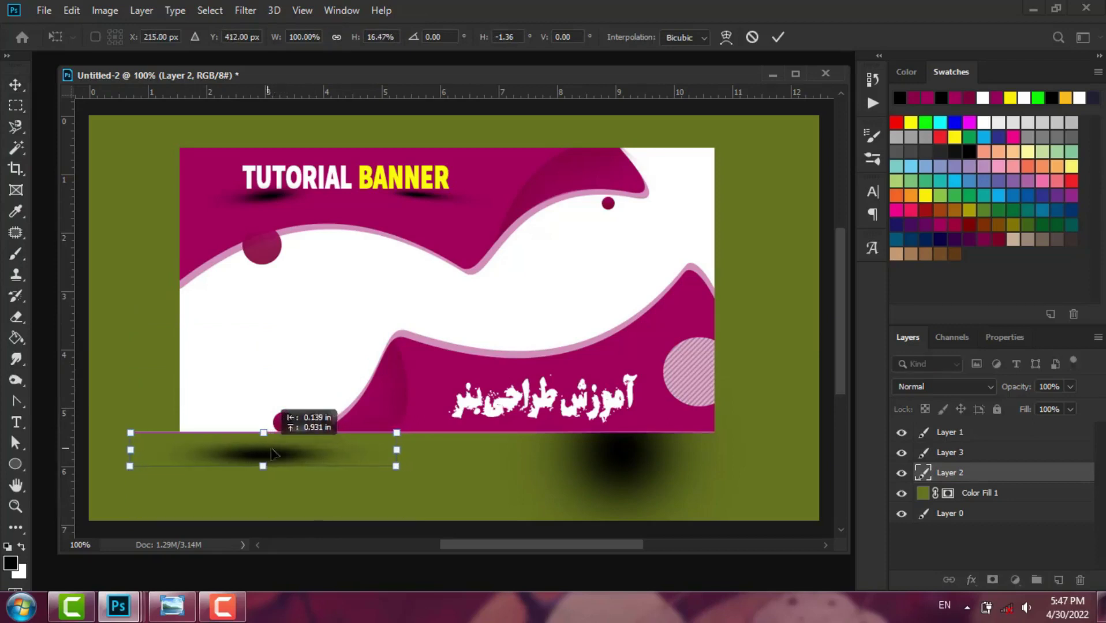
pyautogui.moveTo(396, 466); pyautogui.dragTo(387, 448)
pyautogui.moveTo(136, 462); pyautogui.dragTo(135, 480)
pyautogui.moveTo(396, 433); pyautogui.dragTo(382, 429)
pyautogui.moveTo(309, 444); pyautogui.dragTo(258, 439)
pyautogui.moveTo(337, 444); pyautogui.dragTo(347, 448)
pyautogui.moveTo(248, 447); pyautogui.dragTo(246, 446)
pyautogui.moveTo(330, 421); pyautogui.dragTo(353, 444)
pyautogui.moveTo(83, 448); pyautogui.dragTo(74, 452)
pyautogui.moveTo(241, 452); pyautogui.dragTo(248, 455)
pyautogui.click(778, 37)
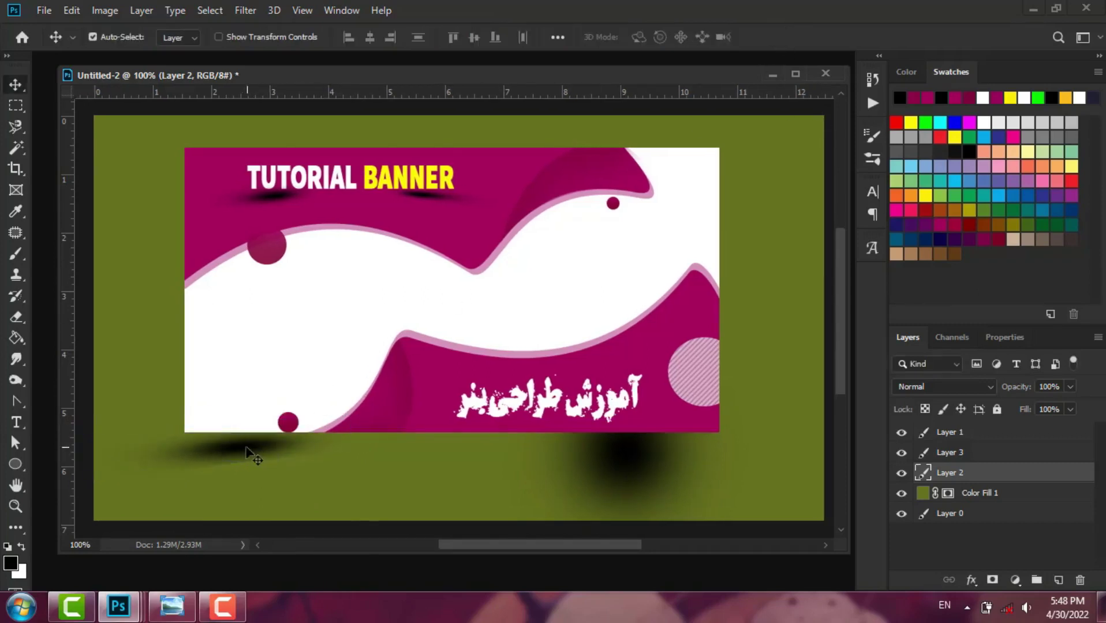
# Step: Nudge the left shadow slightly upward and pull its lower right corner inward with Free Transform
pyautogui.press('Up')
pyautogui.press('Up')
pyautogui.press('Up')
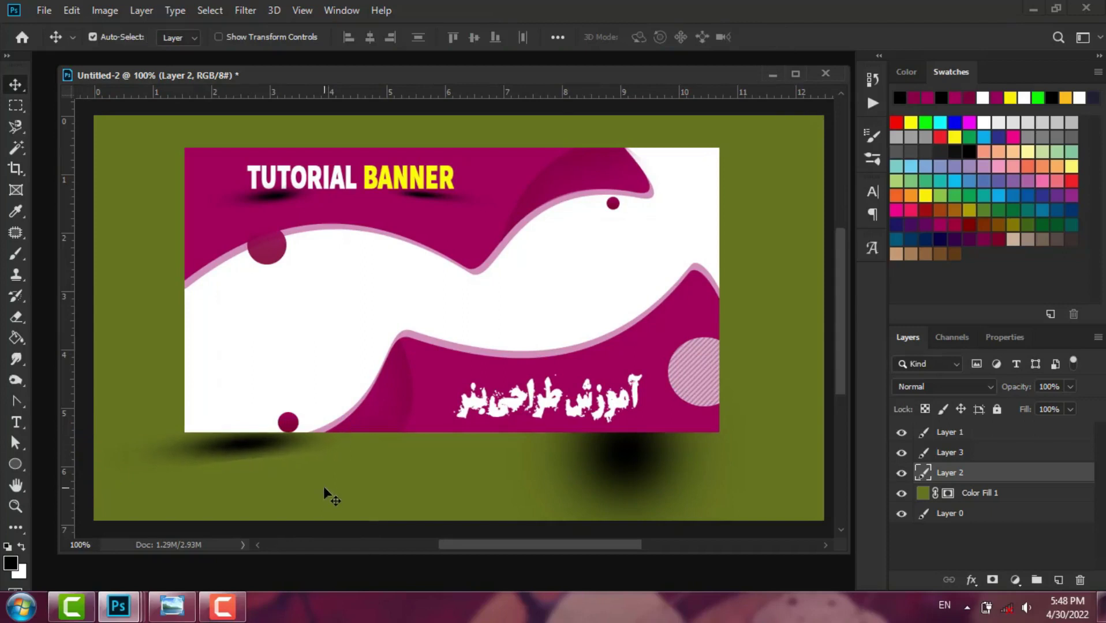
pyautogui.hotkey('ctrl', 't')
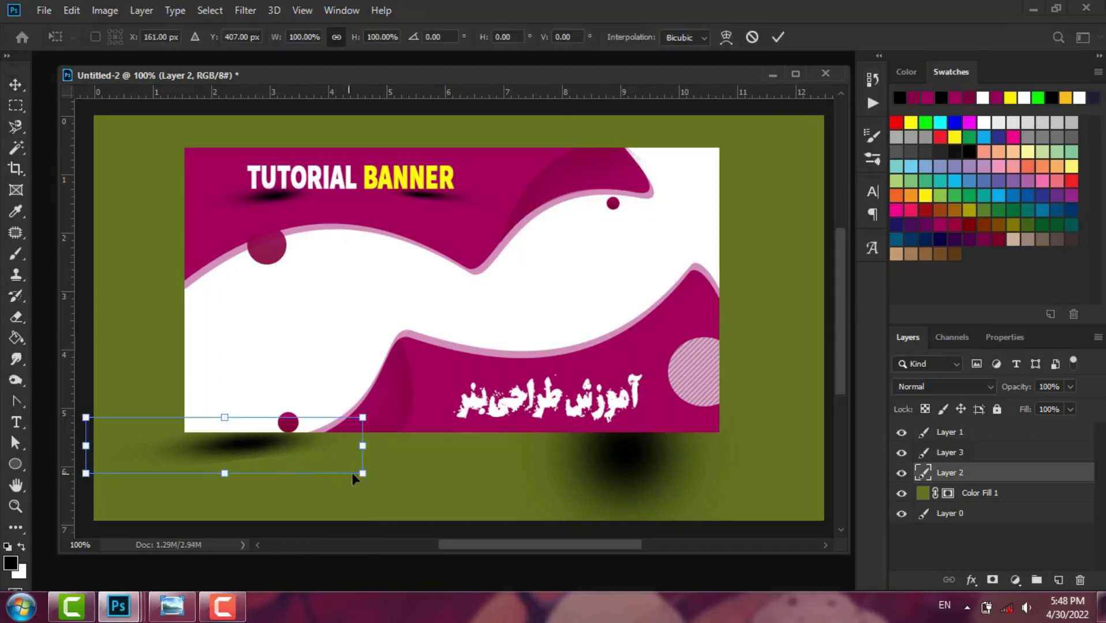
pyautogui.moveTo(363, 473); pyautogui.dragTo(360, 469)
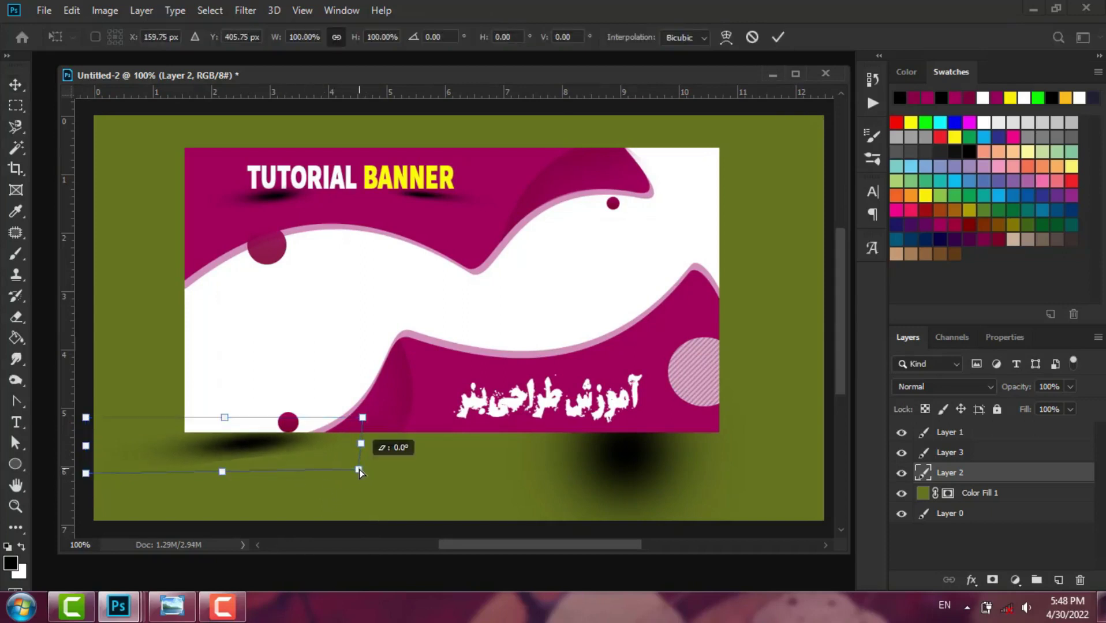
pyautogui.click(779, 37)
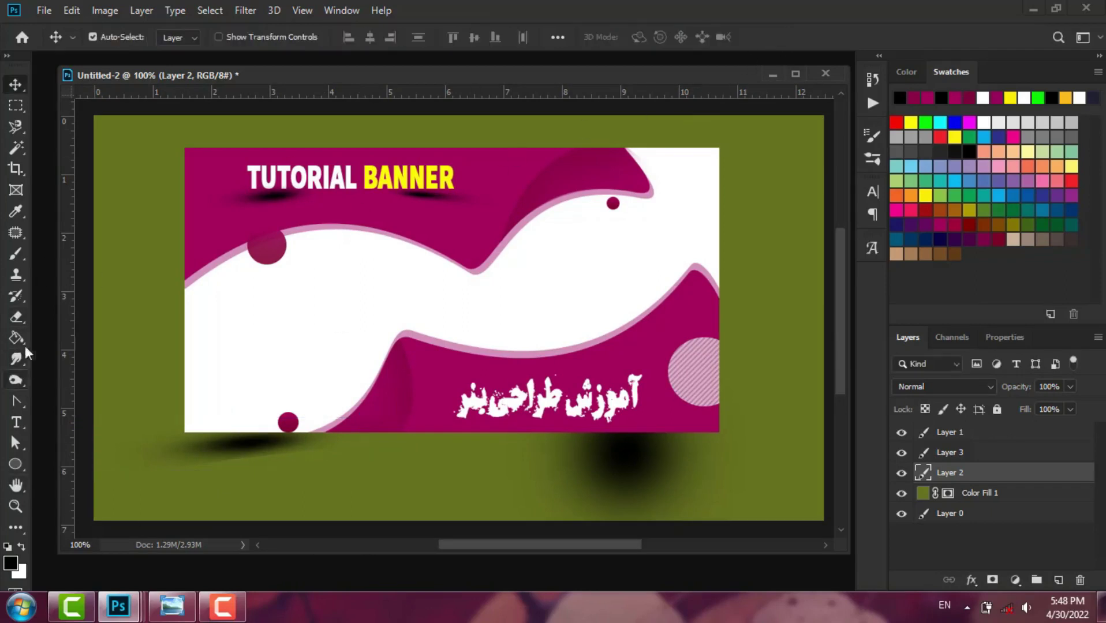
# Step: Set up a soft Eraser for the left shadow with 0% hardness and a size of 55 px
pyautogui.click(16, 317)
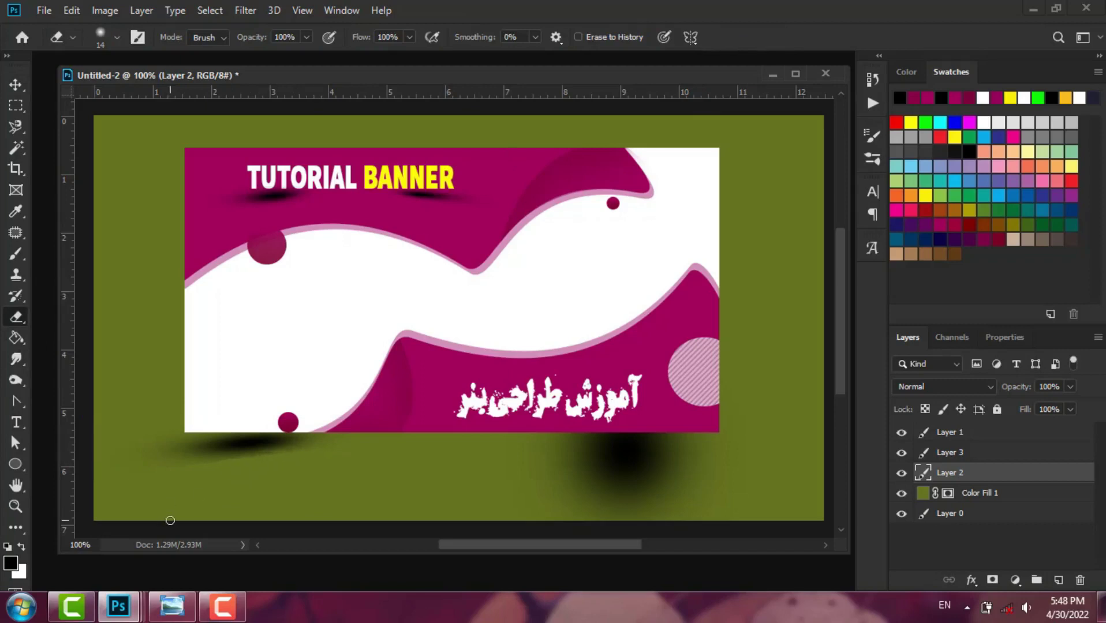
pyautogui.rightClick(216, 482)
pyautogui.moveTo(304, 398); pyautogui.dragTo(402, 401)
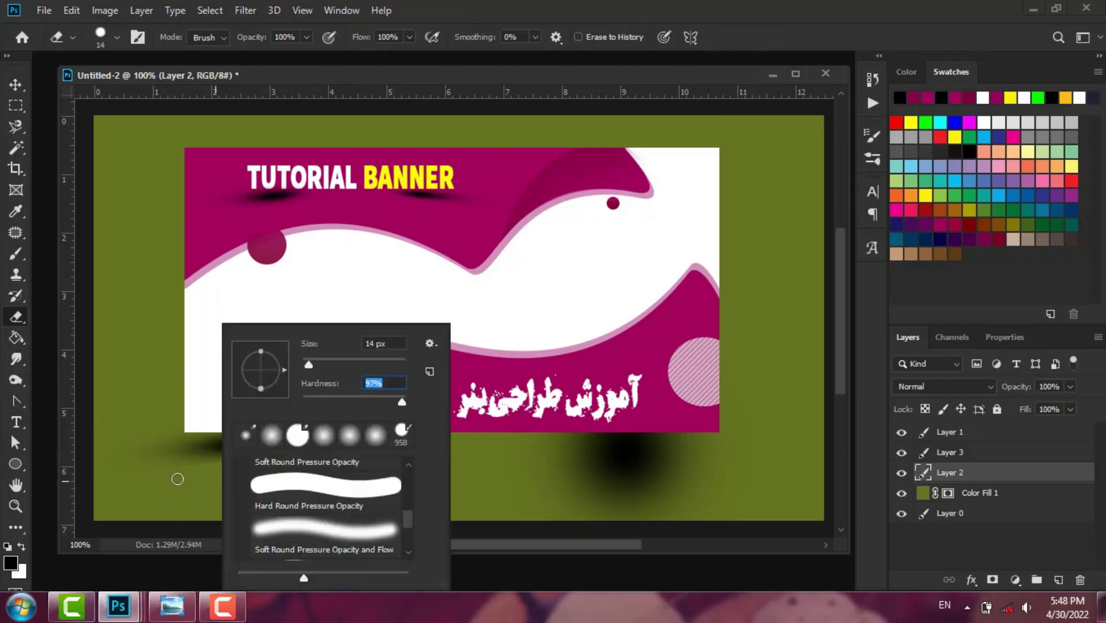
pyautogui.press('Return')
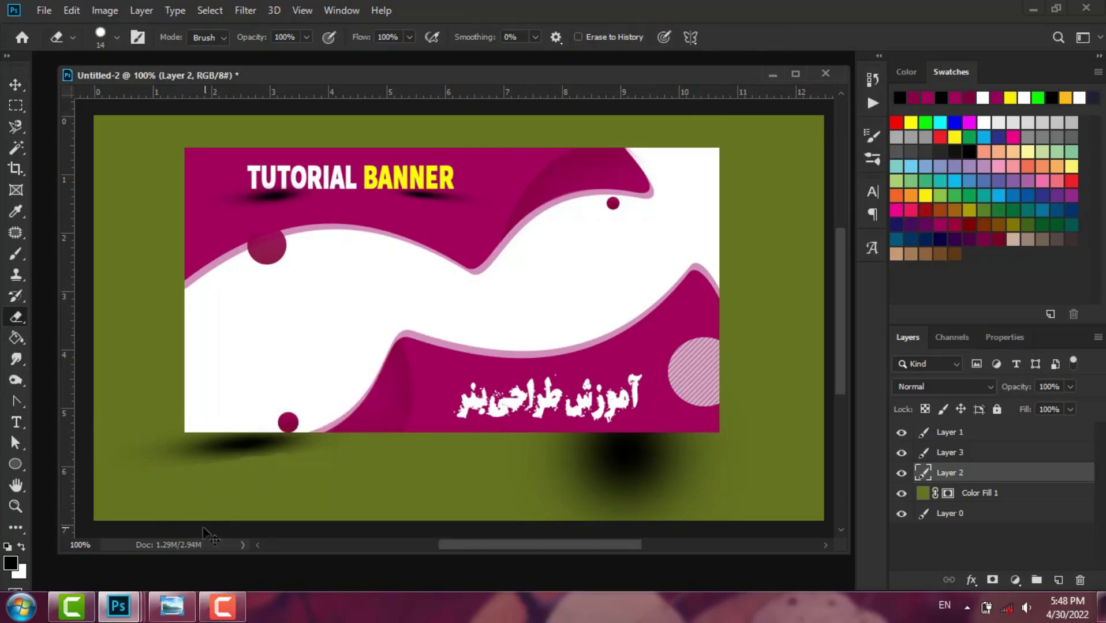
pyautogui.rightClick(255, 491)
pyautogui.write('0')
pyautogui.press('Return')
pyautogui.rightClick(214, 491)
pyautogui.write('55')
pyautogui.press('Return')
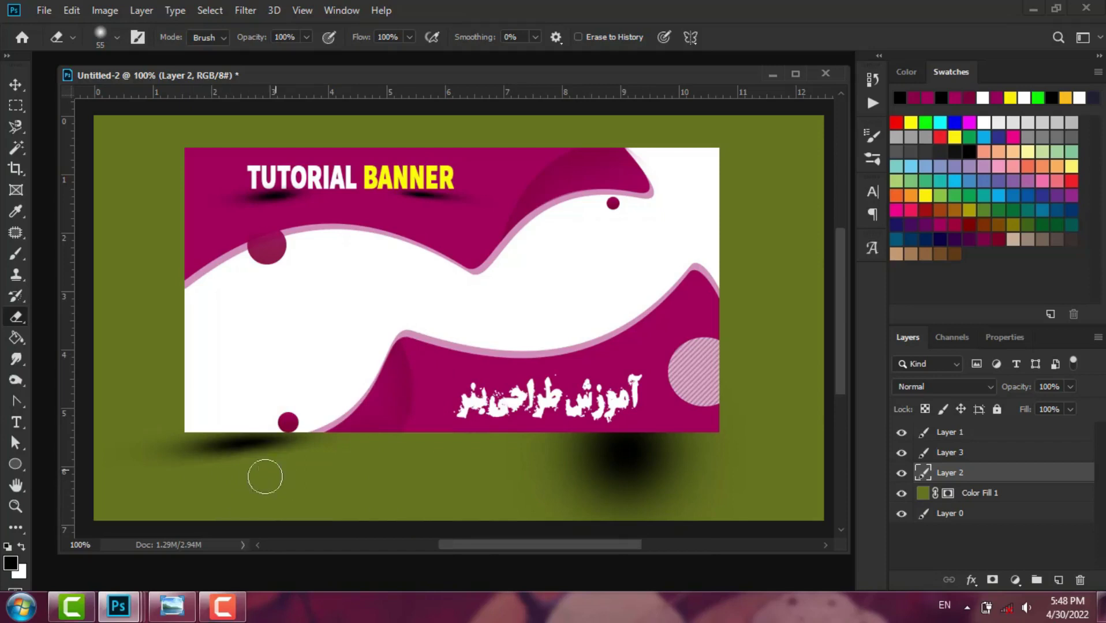
# Step: Transform the right black dab on Layer 3 into a thin, slanted shadow under the banner's lower right corner
pyautogui.click(15, 85)
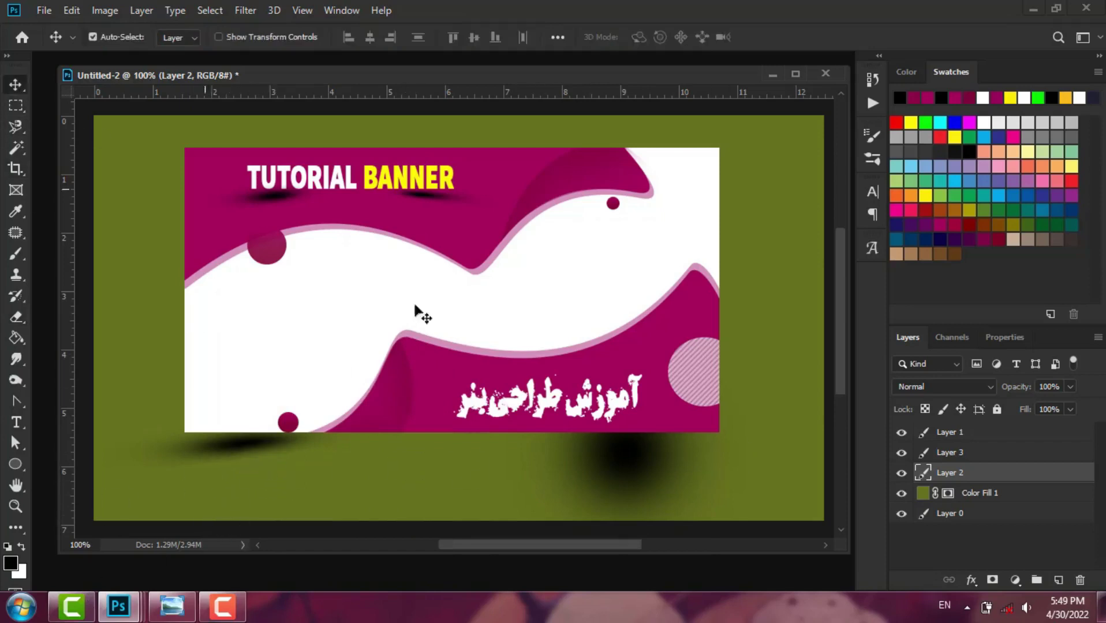
pyautogui.click(630, 462)
pyautogui.hotkey('ctrl', 't')
pyautogui.moveTo(629, 323); pyautogui.dragTo(645, 420)
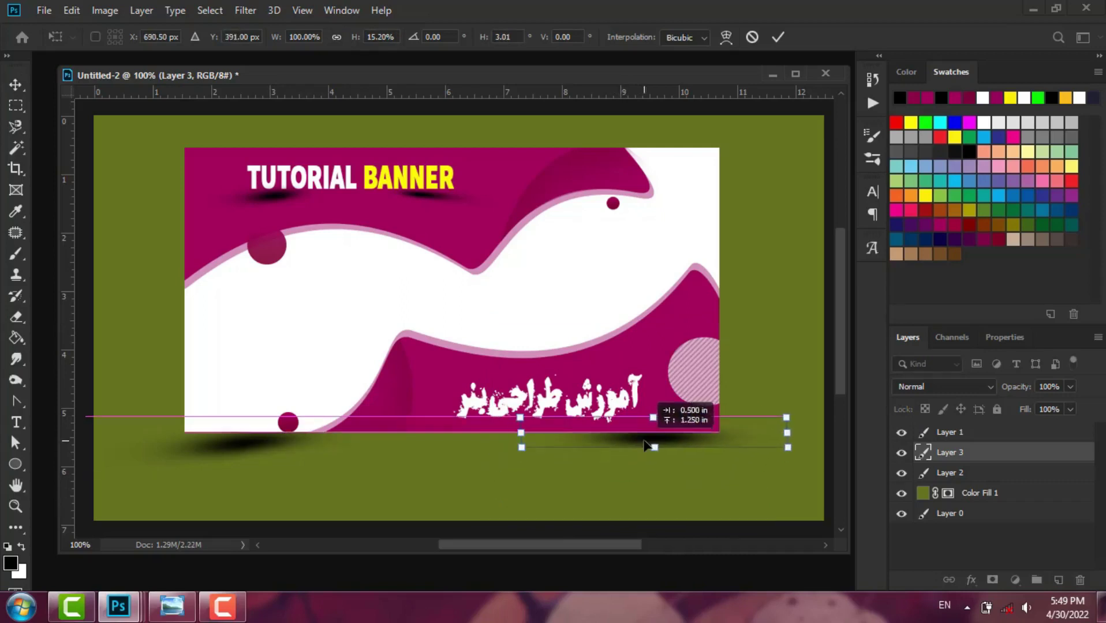
pyautogui.moveTo(774, 447); pyautogui.dragTo(779, 474)
pyautogui.moveTo(619, 450); pyautogui.dragTo(657, 447)
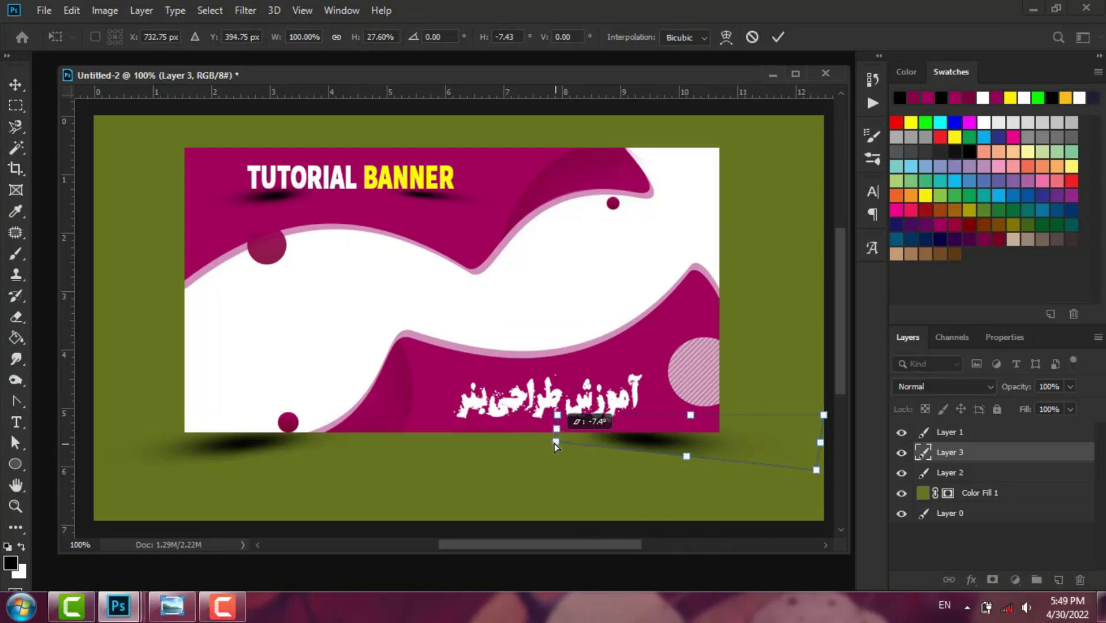
pyautogui.press('Return')
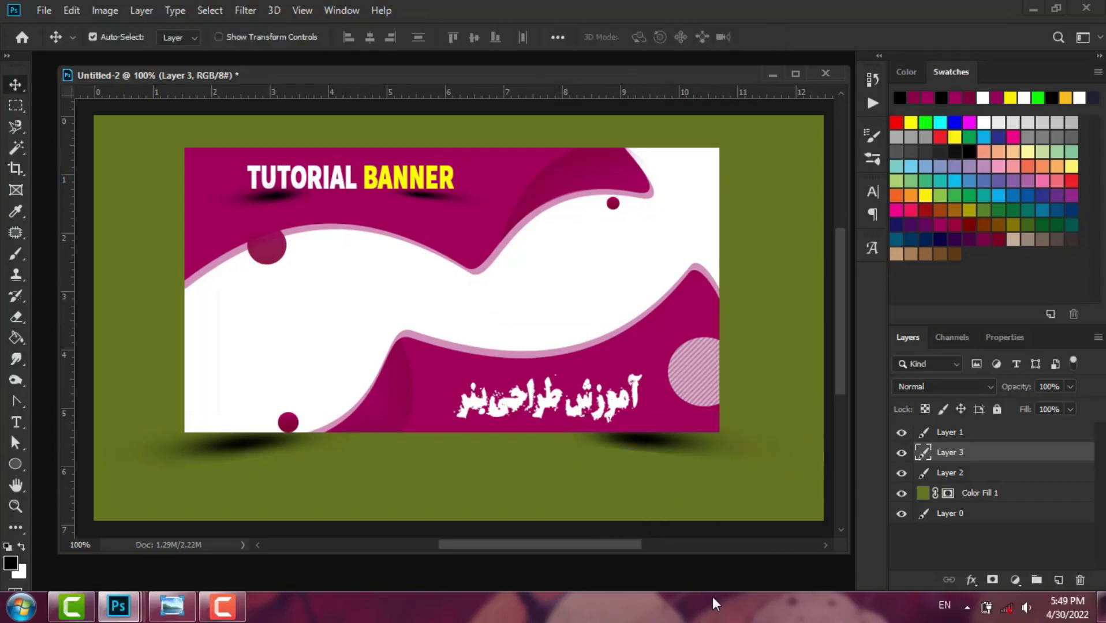
# Step: Shift the right shadow slightly right and the left shadow slightly left along the banner's lower edge
pyautogui.press('e')
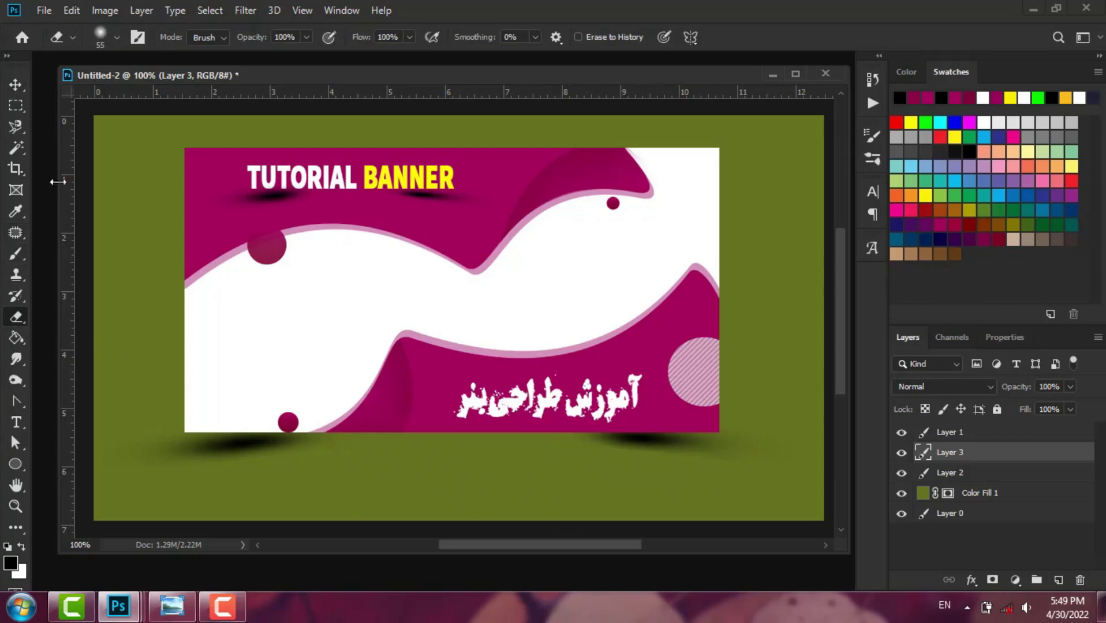
pyautogui.click(15, 85)
pyautogui.moveTo(649, 449); pyautogui.dragTo(662, 453)
pyautogui.click(257, 448)
pyautogui.moveTo(257, 448); pyautogui.dragTo(249, 445)
pyautogui.click(574, 346)
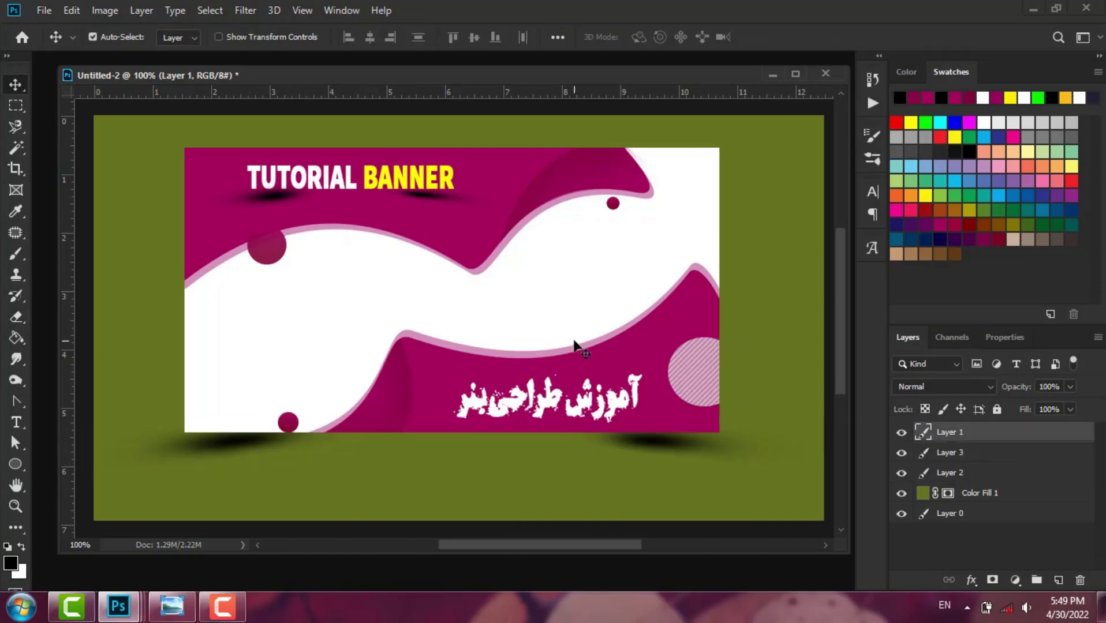
pyautogui.click(774, 413)
pyautogui.doubleClick(924, 493)
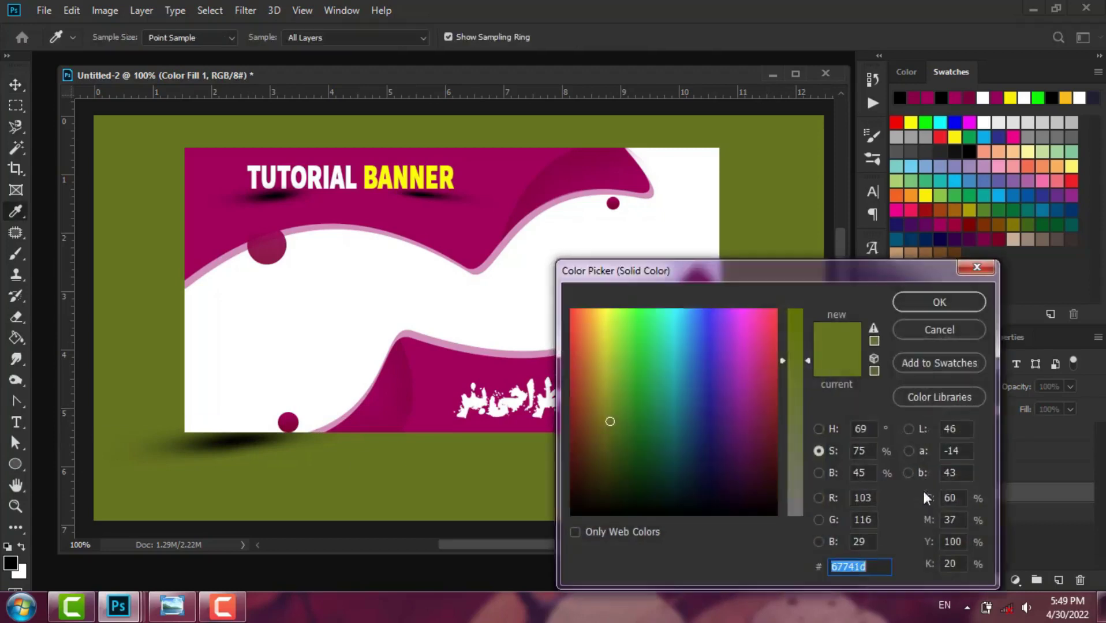
pyautogui.click(947, 328)
# Step: Add a Gradient Overlay with the Radial style to the olive Color Fill 1 background layer
pyautogui.rightClick(981, 496)
pyautogui.click(882, 25)
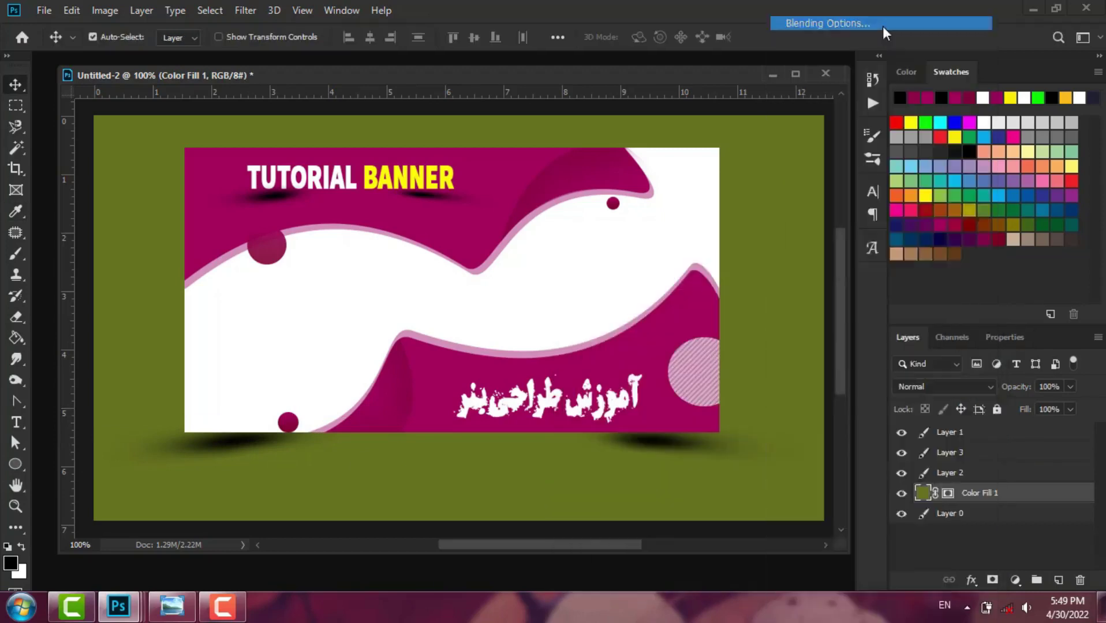
pyautogui.click(558, 435)
pyautogui.moveTo(568, 192); pyautogui.dragTo(612, 289)
pyautogui.click(845, 410)
pyautogui.click(808, 437)
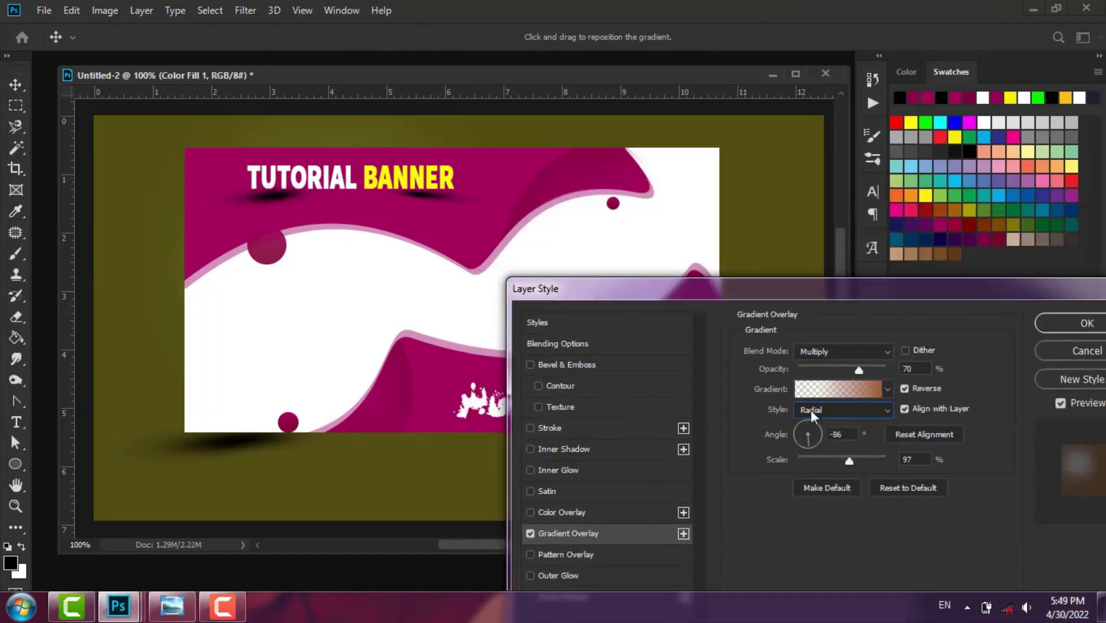
# Step: Try several angles for the background's gradient overlay, including 30° and 68°
pyautogui.moveTo(790, 292); pyautogui.dragTo(941, 262)
pyautogui.moveTo(966, 412); pyautogui.dragTo(966, 404)
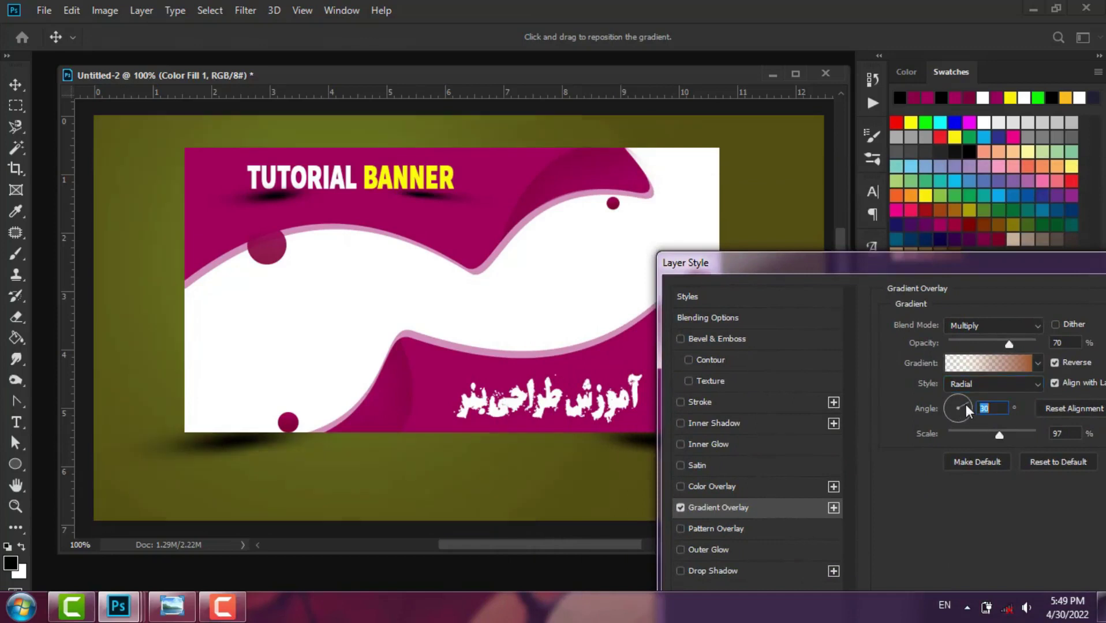
pyautogui.moveTo(948, 267); pyautogui.dragTo(926, 270)
pyautogui.moveTo(941, 404); pyautogui.dragTo(939, 403)
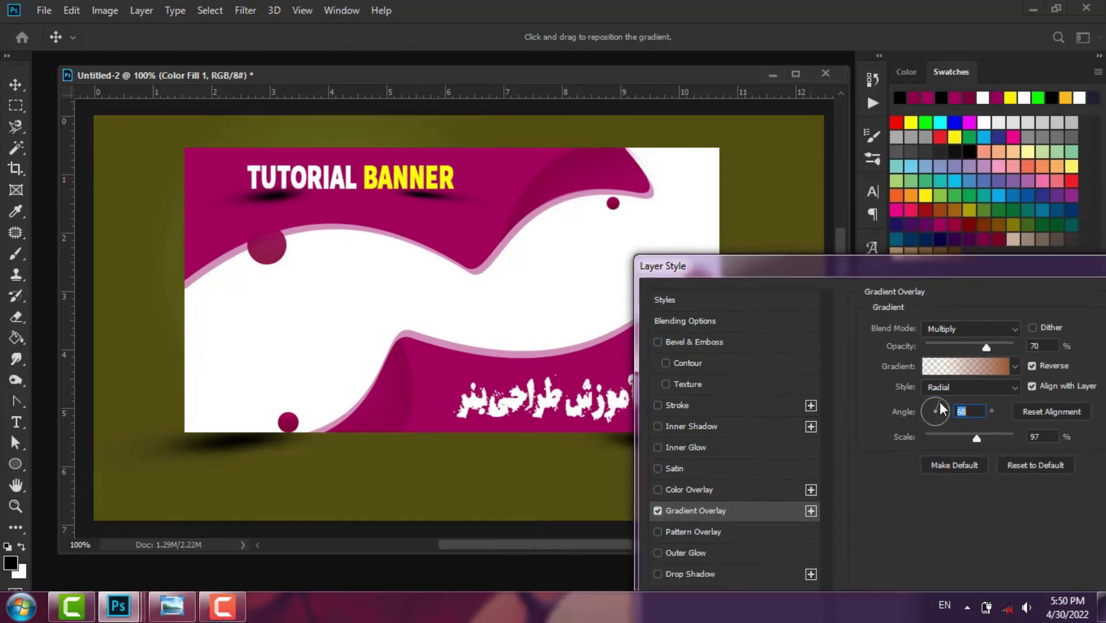
pyautogui.click(940, 410)
# Step: Set the background's gradient overlay to 82% opacity and 150% scale
pyautogui.moveTo(905, 268); pyautogui.dragTo(791, 316)
pyautogui.moveTo(859, 400)
pyautogui.mouseDown()
pyautogui.moveTo(878, 396)
pyautogui.moveTo(844, 398)
pyautogui.moveTo(884, 398)
pyautogui.mouseUp()
pyautogui.moveTo(866, 490); pyautogui.dragTo(920, 484)
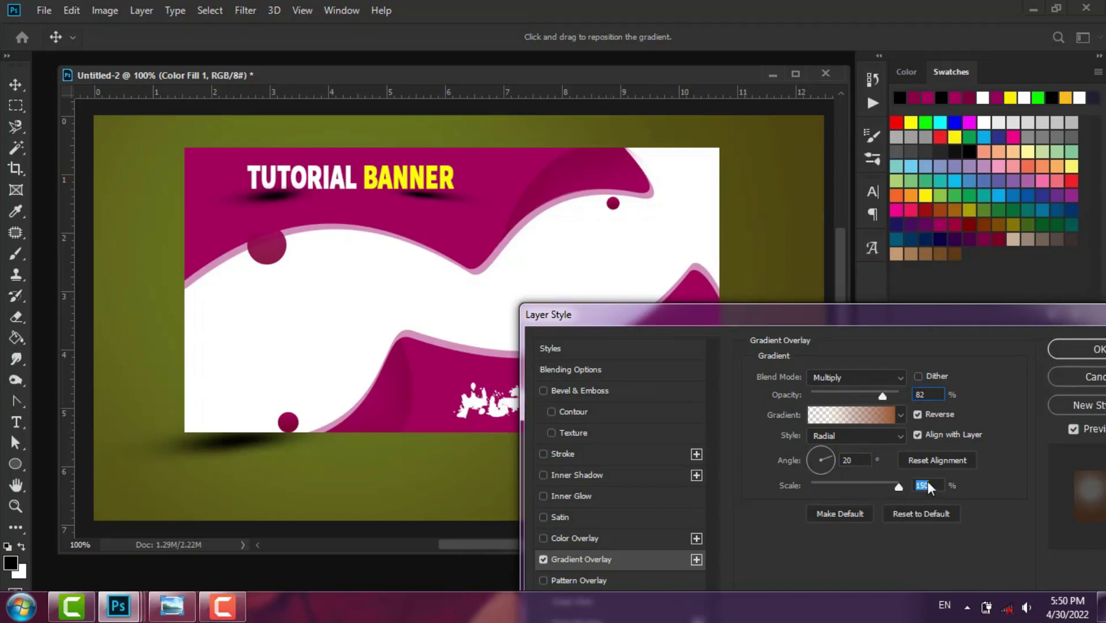
# Step: Turn the background's gradient overlay to an angle of 168° and apply the layer style
pyautogui.click(824, 451)
pyautogui.click(830, 463)
pyautogui.moveTo(815, 323); pyautogui.dragTo(1042, 284)
pyautogui.click(1041, 426)
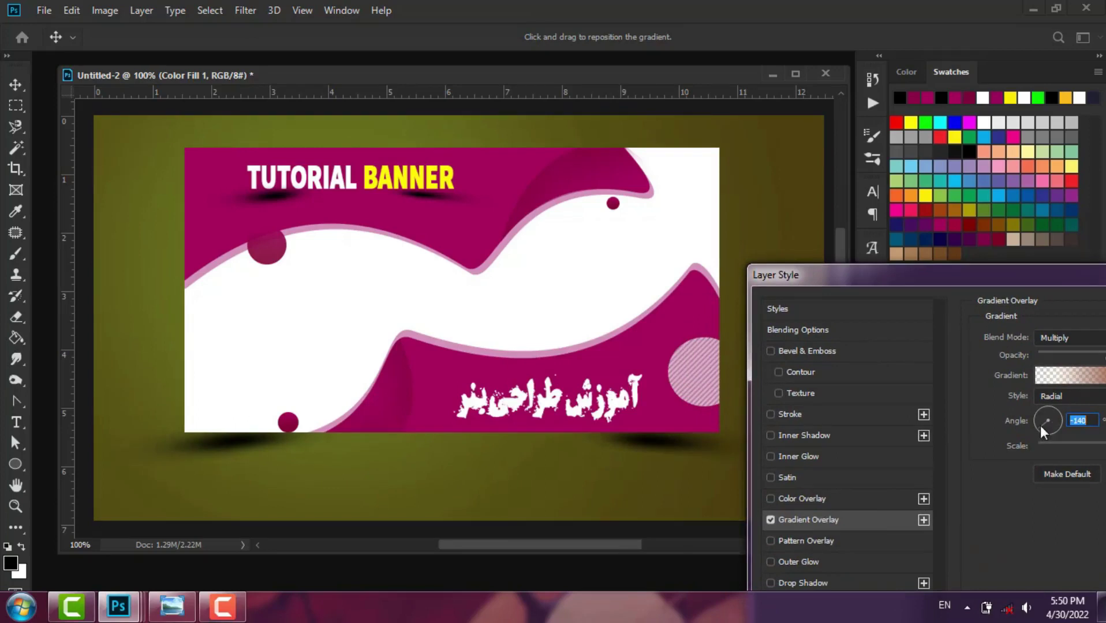
pyautogui.click(1041, 419)
pyautogui.moveTo(1018, 280); pyautogui.dragTo(494, 256)
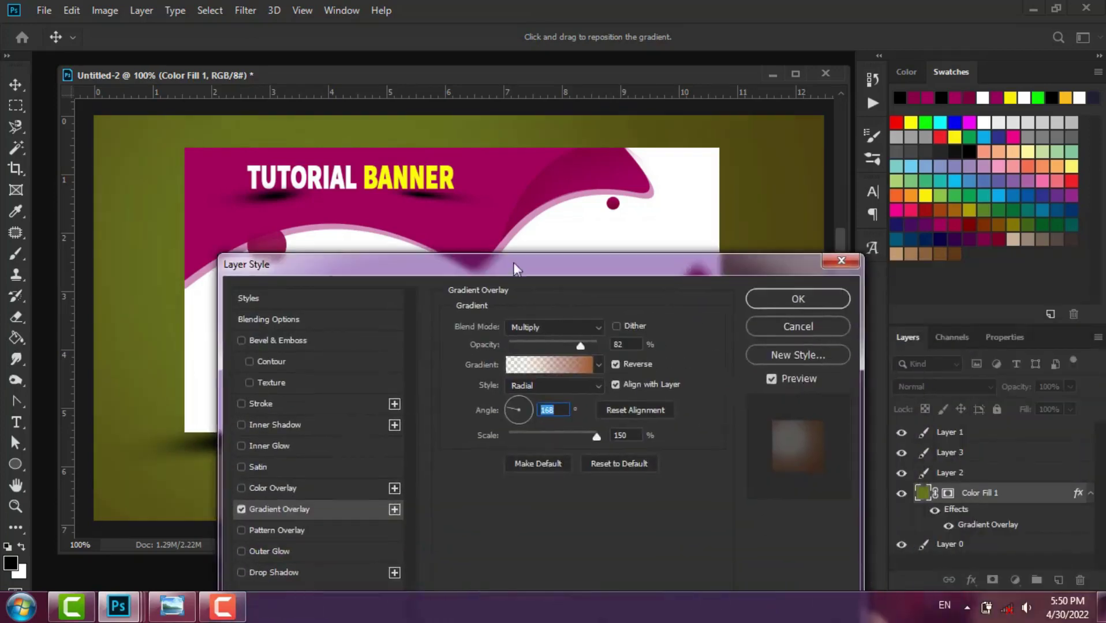
pyautogui.click(810, 303)
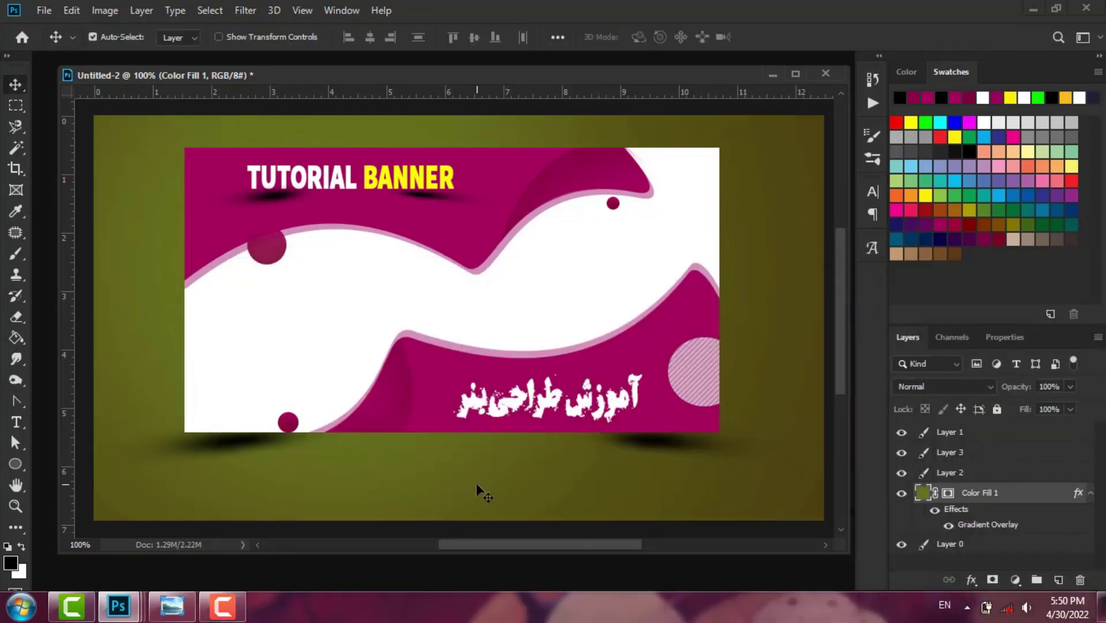
# Step: Enlarge the right shadow on Layer 3 to about 110% width and 125% height, skew it slightly and reposition it under the banner's corner
pyautogui.click(646, 455)
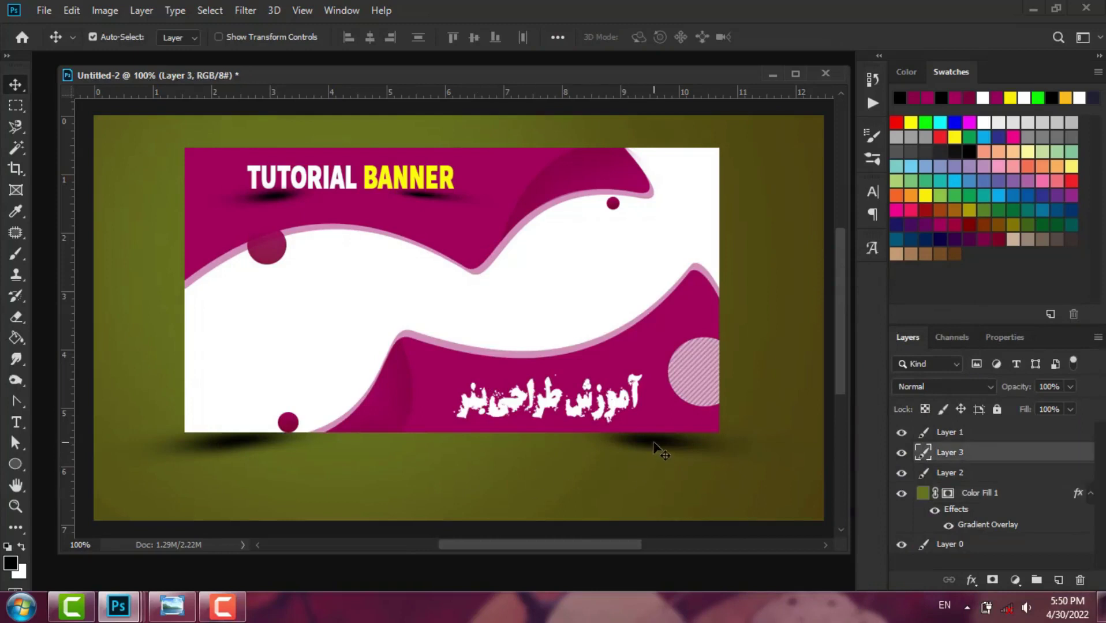
pyautogui.hotkey('ctrl', 't')
pyautogui.moveTo(567, 444); pyautogui.dragTo(541, 443)
pyautogui.moveTo(834, 476); pyautogui.dragTo(832, 482)
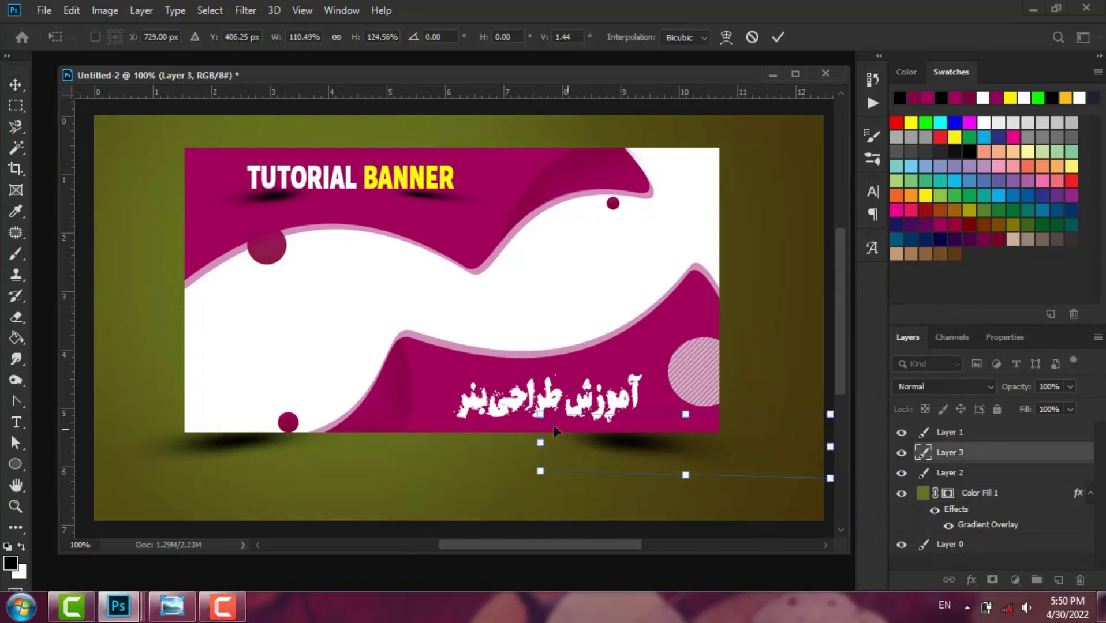
pyautogui.moveTo(541, 474); pyautogui.dragTo(539, 469)
pyautogui.moveTo(623, 443); pyautogui.dragTo(660, 443)
pyautogui.press('Return')
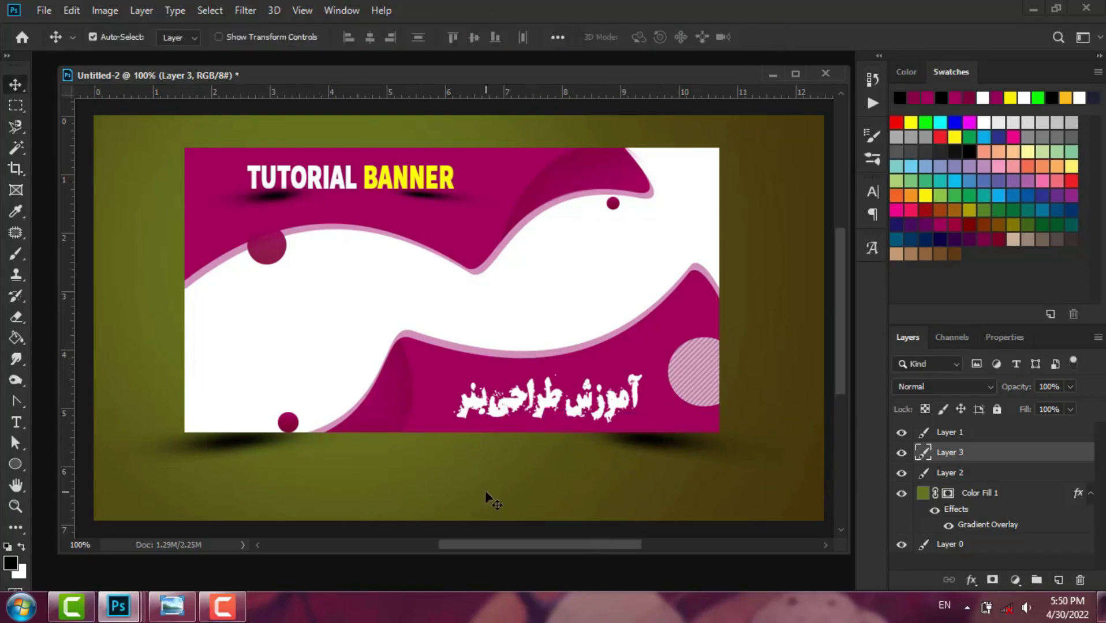
# Step: Open the Color Fill 1 background color and preview swatches such as teal, light blue, red, green, yellow and orange
pyautogui.click(932, 497)
pyautogui.doubleClick(925, 495)
pyautogui.moveTo(738, 287); pyautogui.dragTo(992, 498)
pyautogui.click(998, 197)
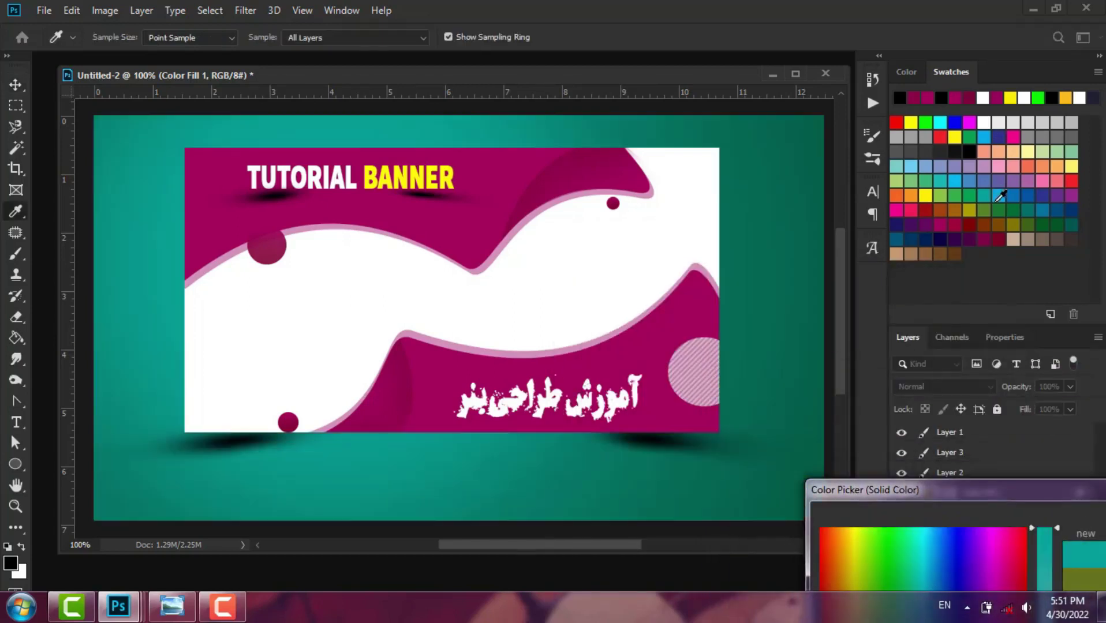
pyautogui.click(1000, 198)
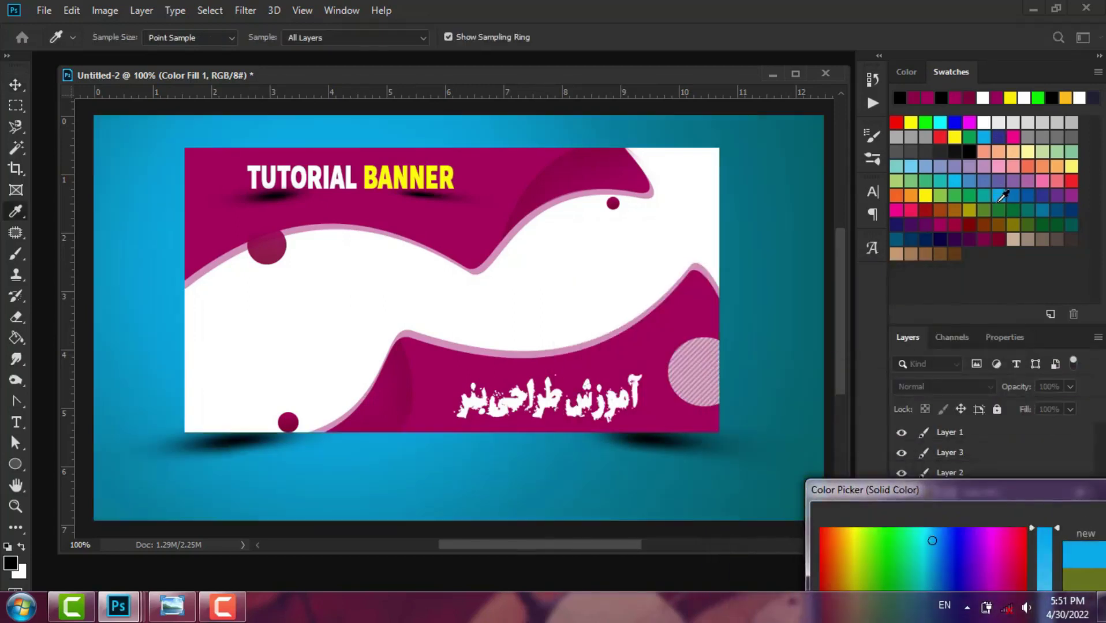
pyautogui.click(1068, 181)
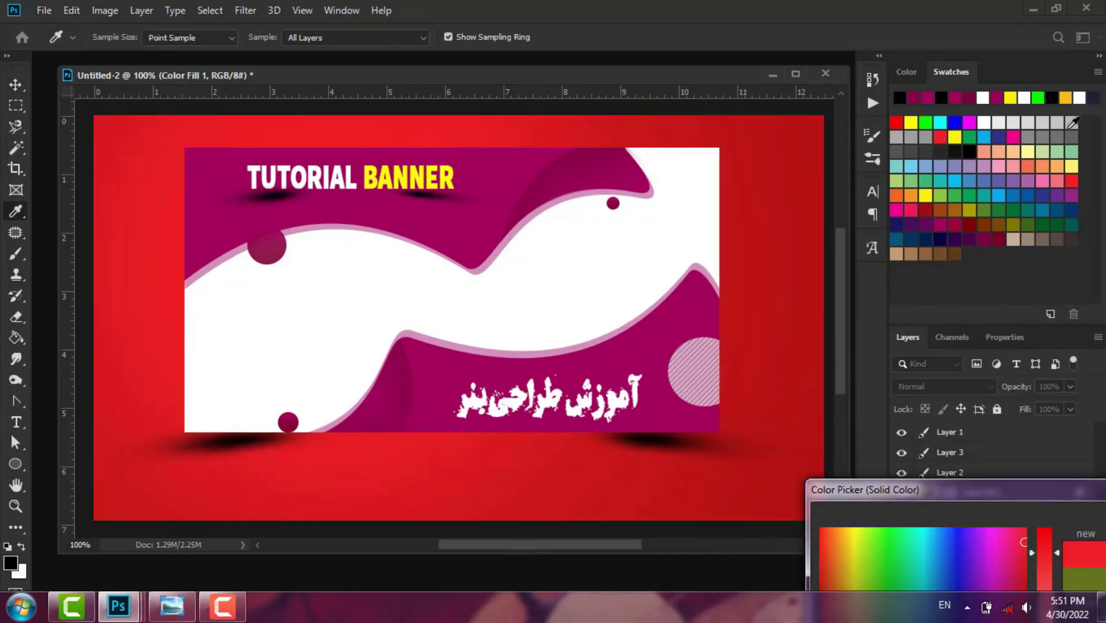
pyautogui.click(936, 167)
pyautogui.click(980, 169)
pyautogui.click(998, 179)
pyautogui.click(966, 226)
pyautogui.click(968, 196)
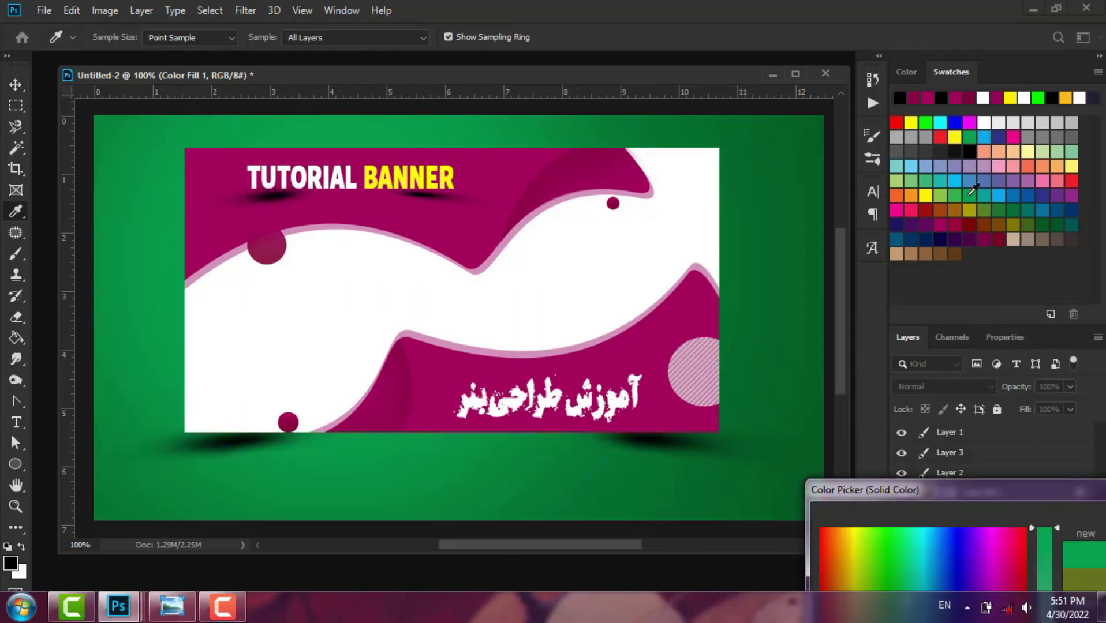
pyautogui.click(925, 209)
pyautogui.click(923, 194)
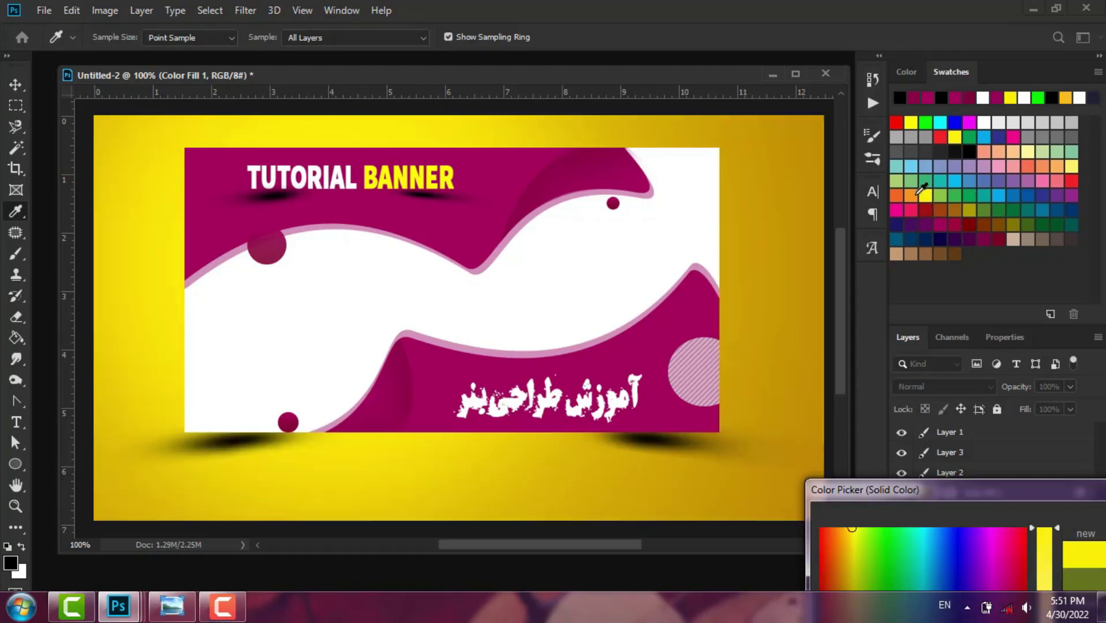
pyautogui.click(917, 195)
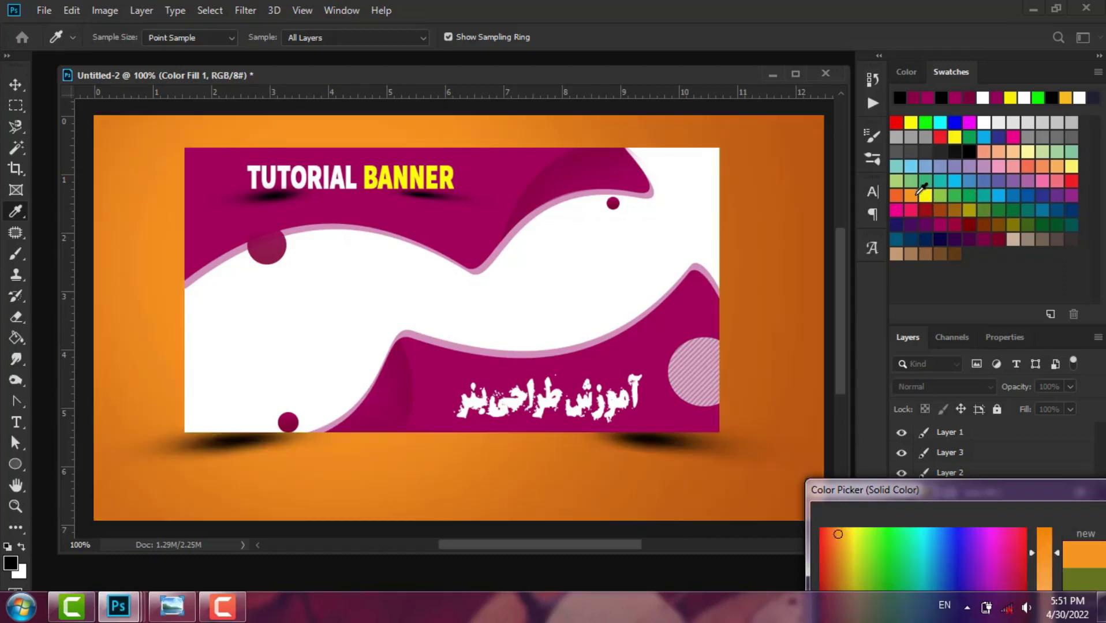
# Step: Set the background fill to a dark teal green swatch and apply it
pyautogui.click(984, 224)
pyautogui.click(1009, 211)
pyautogui.click(1014, 209)
pyautogui.click(1031, 209)
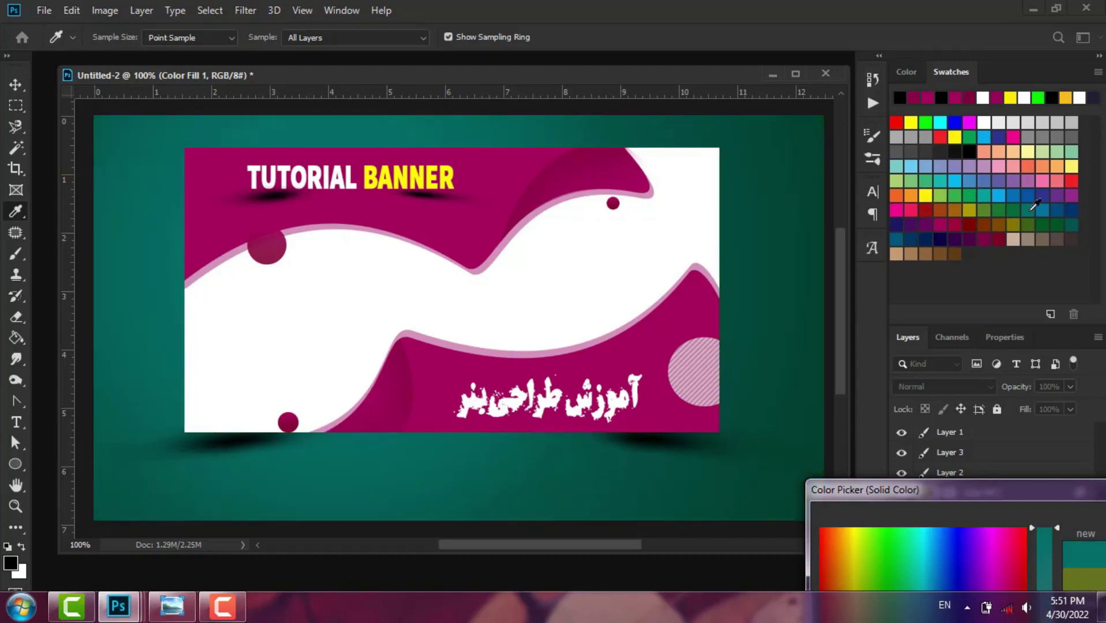
pyautogui.moveTo(861, 504); pyautogui.dragTo(556, 404)
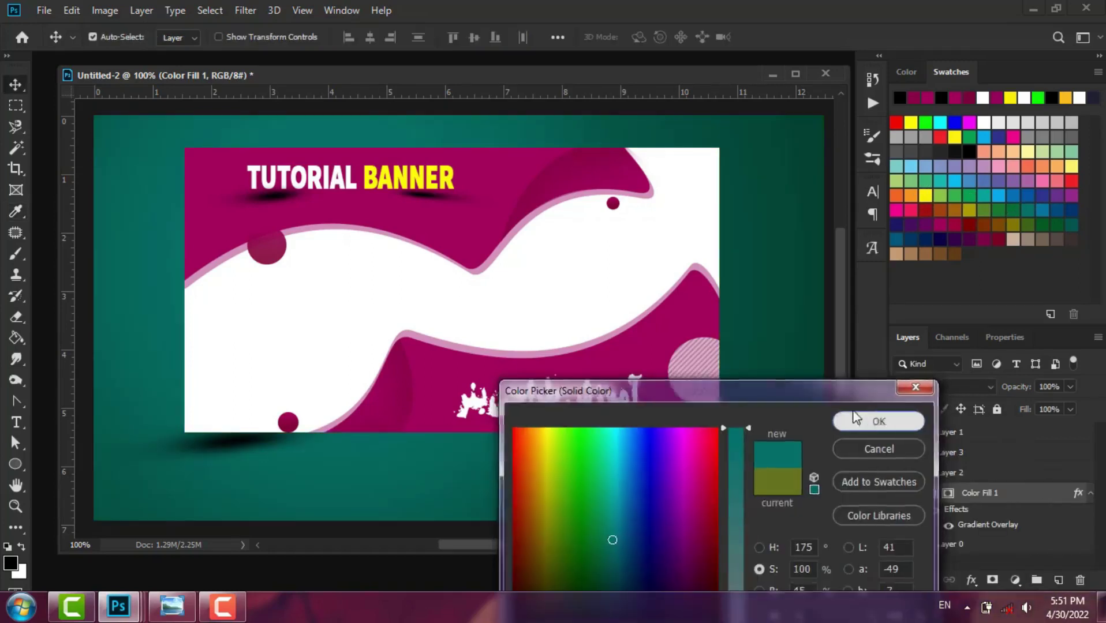
pyautogui.click(884, 421)
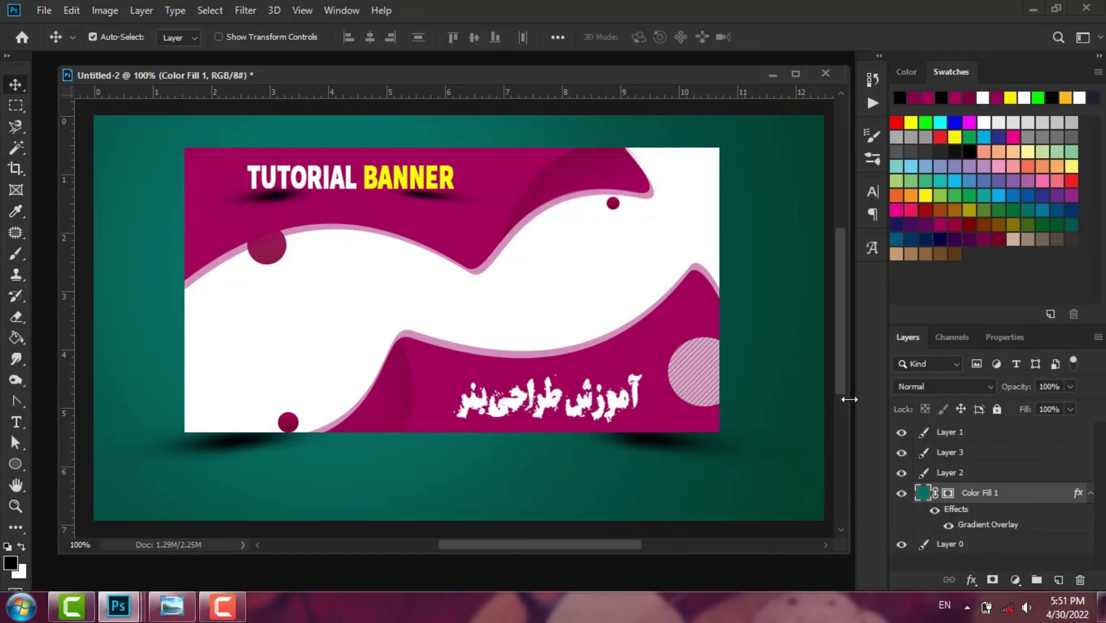
# Step: Rasterize the Color Fill 1 layer for painting with the Brush tool and reduce the brush size to 15 px
pyautogui.click(11, 255)
pyautogui.click(226, 309)
pyautogui.click(501, 244)
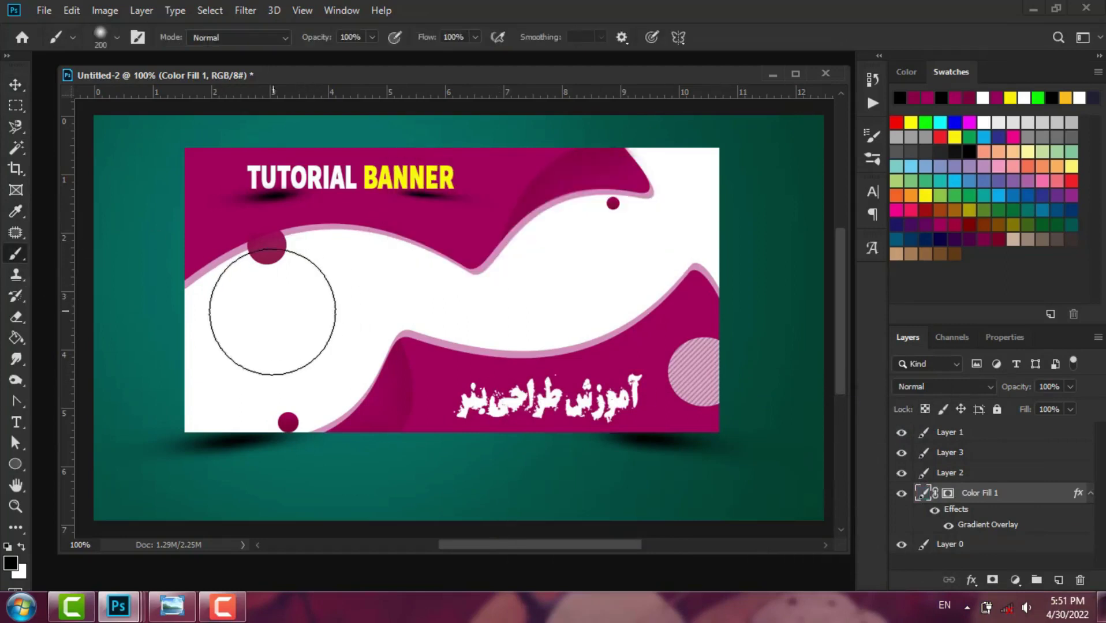
pyautogui.press('[')
pyautogui.press('[')
pyautogui.press('[')
pyautogui.press('[')
pyautogui.press('[')
pyautogui.press('[')
pyautogui.press('[')
pyautogui.press('[')
pyautogui.press('[')
pyautogui.press('[')
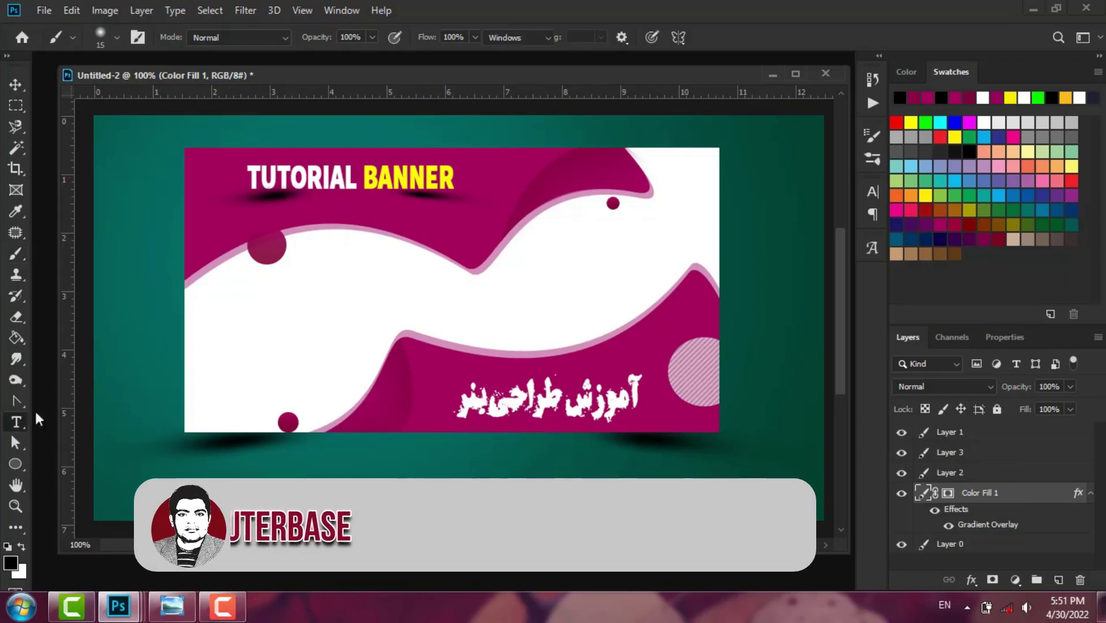
# Step: Add the text COMPUTT on a layer at the top of the stack and move it onto the banner's white left area
pyautogui.click(263, 326)
pyautogui.write('COMP')
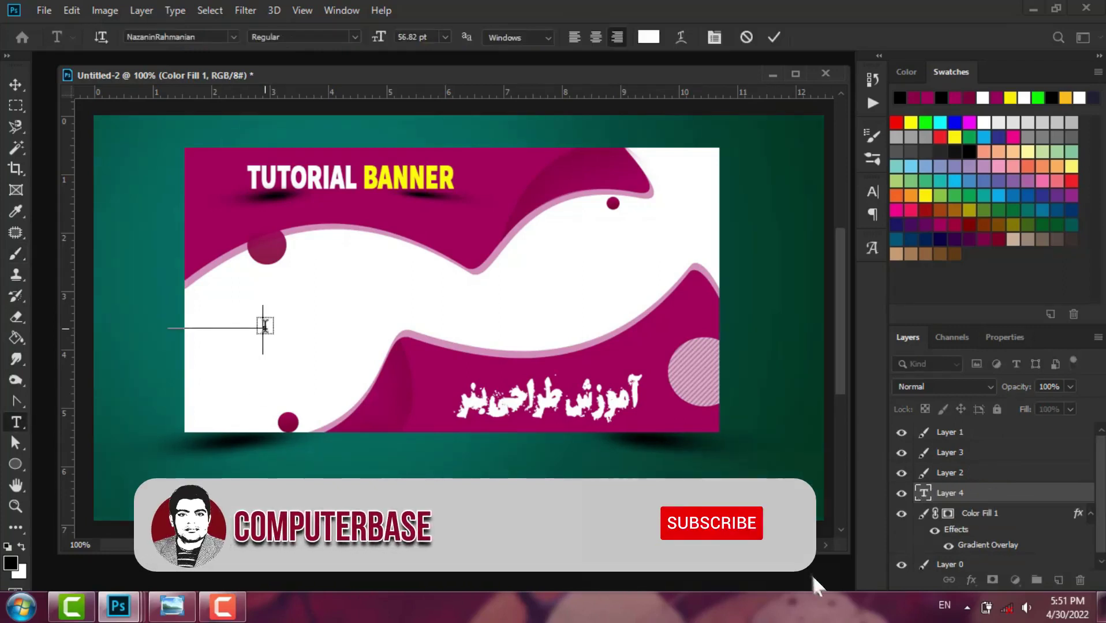
pyautogui.write('UTER')
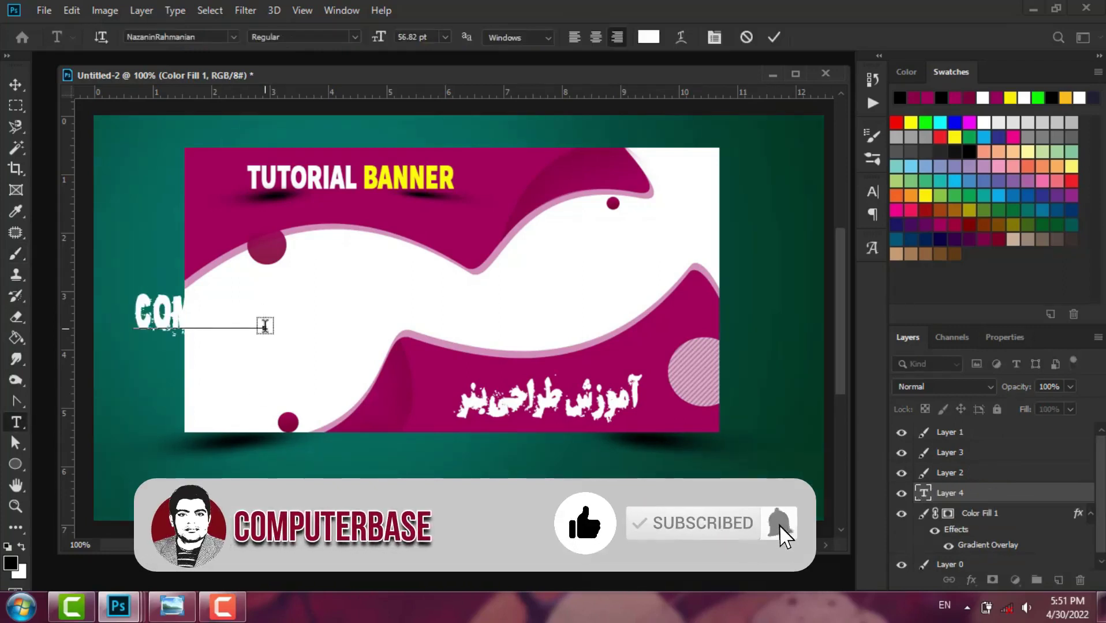
pyautogui.moveTo(1065, 498); pyautogui.dragTo(1042, 431)
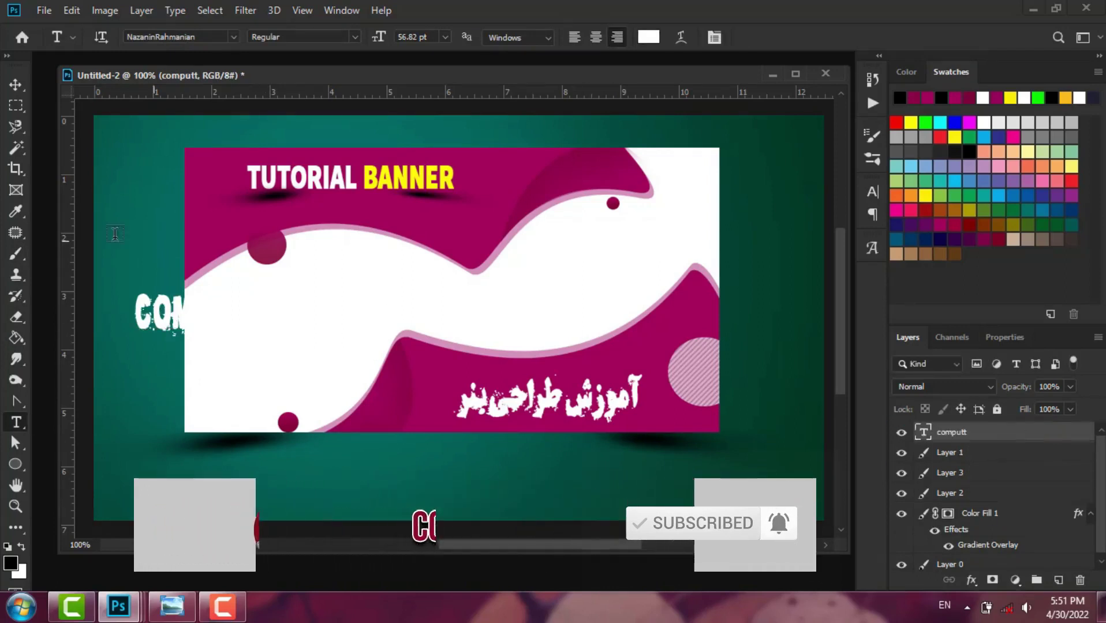
pyautogui.press('v')
pyautogui.moveTo(184, 325); pyautogui.dragTo(254, 323)
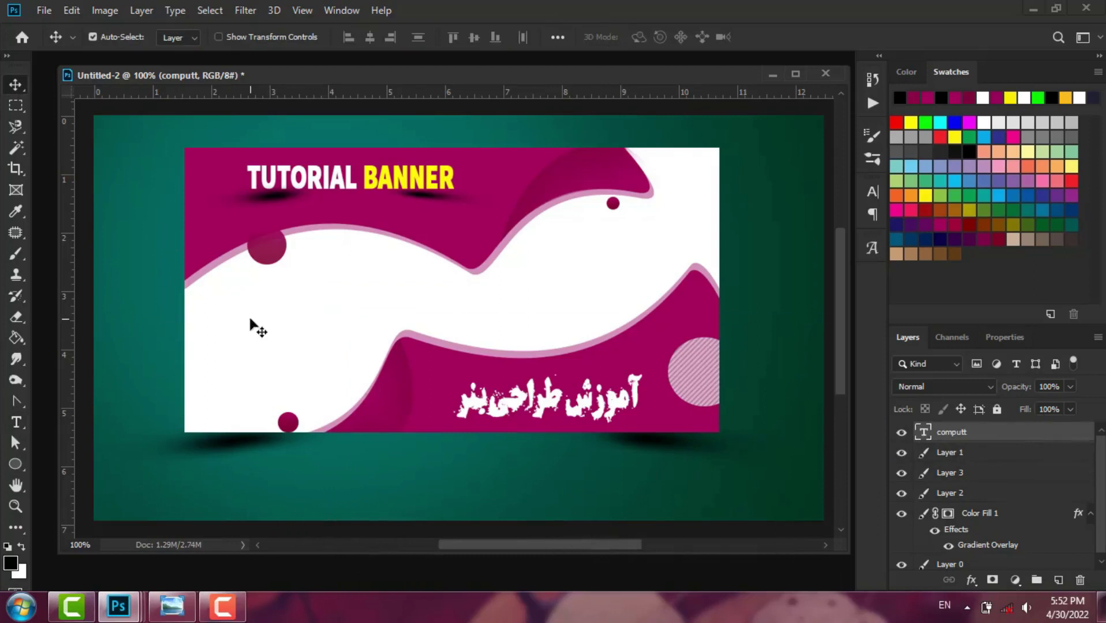
# Step: Change the COMPUTT text color to black
pyautogui.doubleClick(250, 316)
pyautogui.click(648, 37)
pyautogui.click(639, 514)
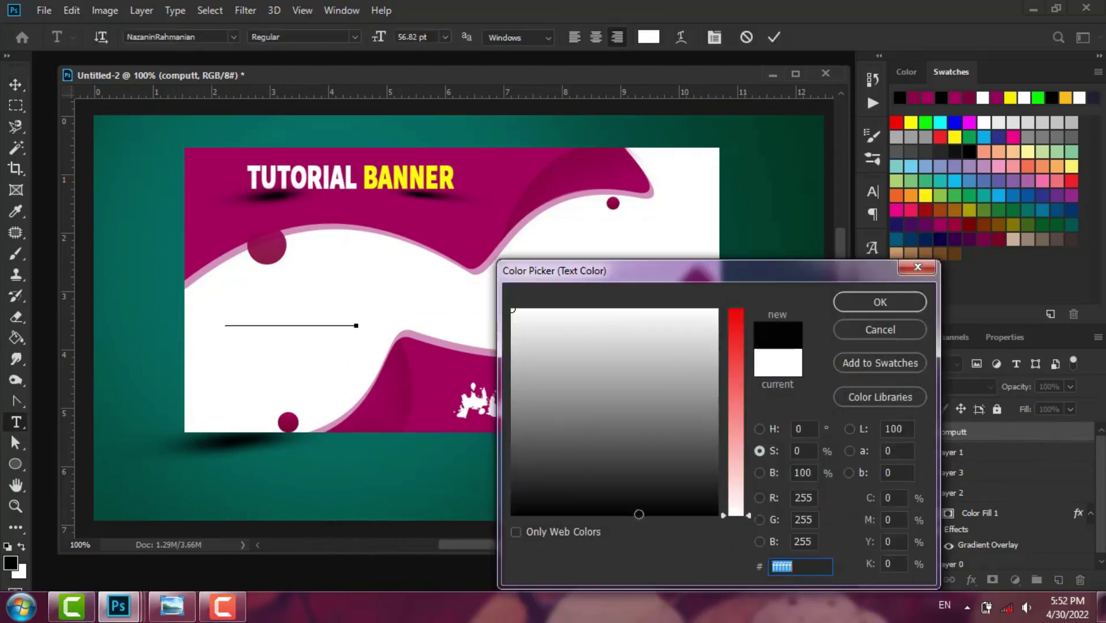
pyautogui.click(863, 305)
# Step: Correct the text to COMPUTER BASE and scale it down to 32.75 pt within the banner's white left area
pyautogui.press('Right')
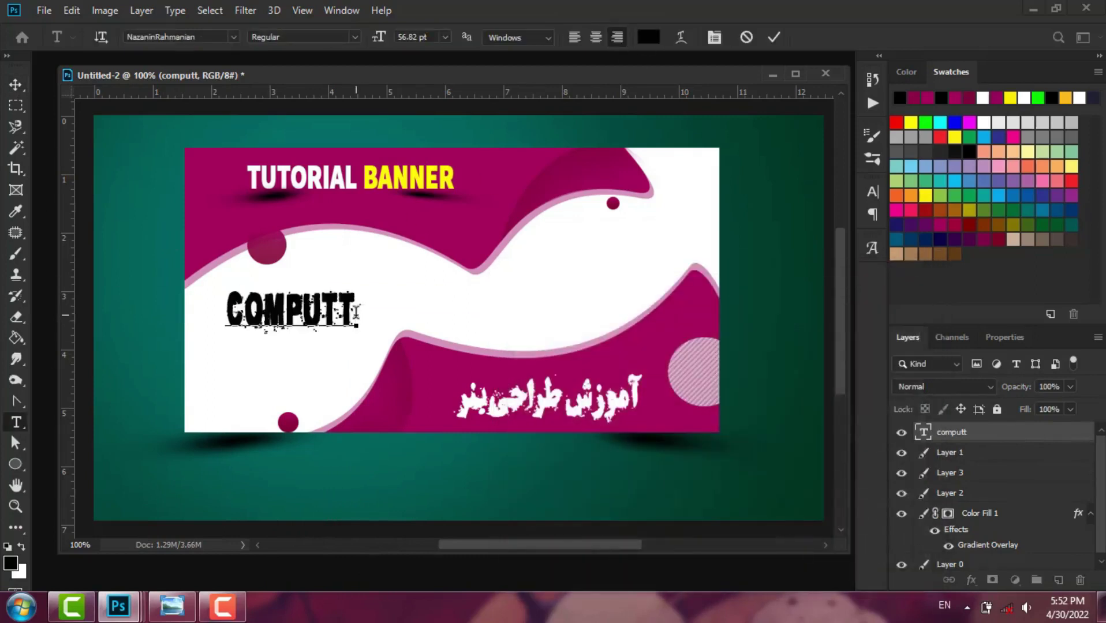
pyautogui.press('BackSpace')
pyautogui.write('ER BASE')
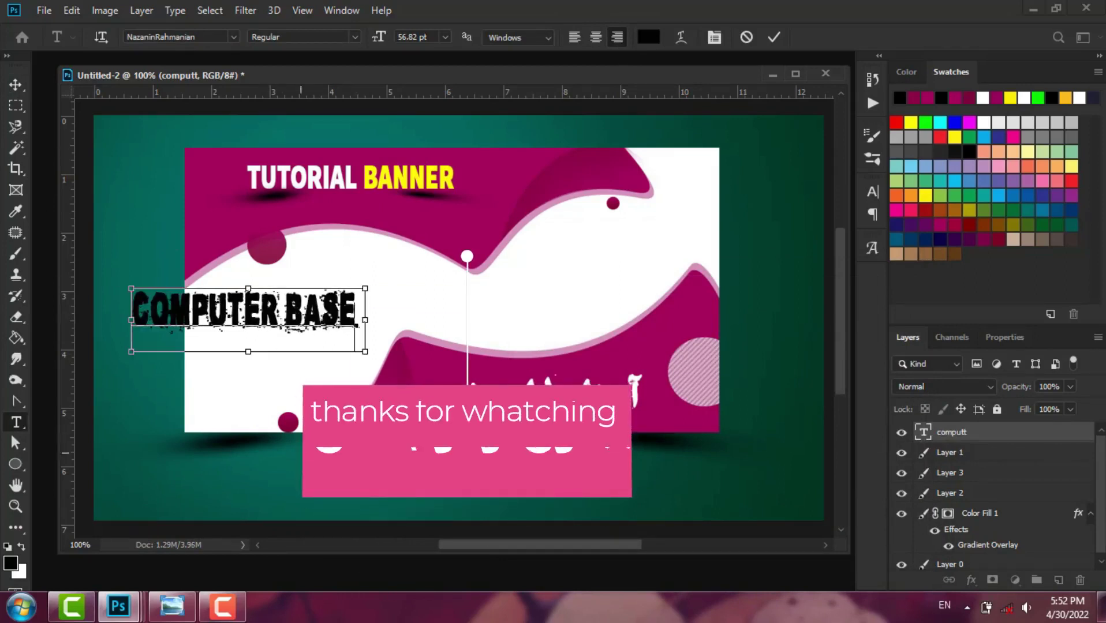
pyautogui.moveTo(364, 351); pyautogui.dragTo(314, 347)
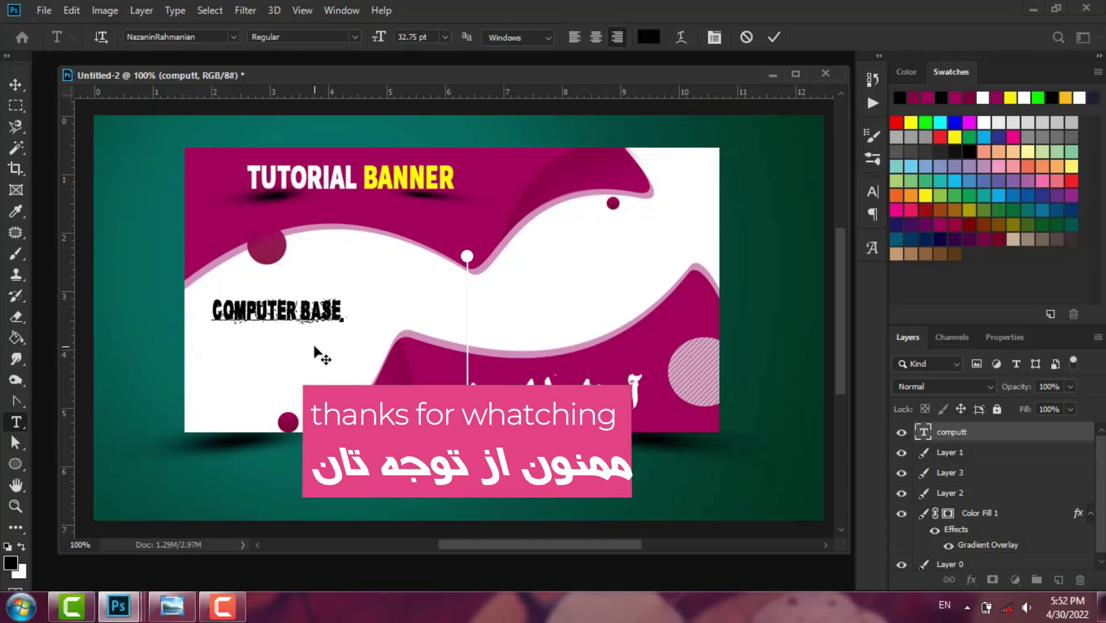
pyautogui.click(774, 38)
pyautogui.press('v')
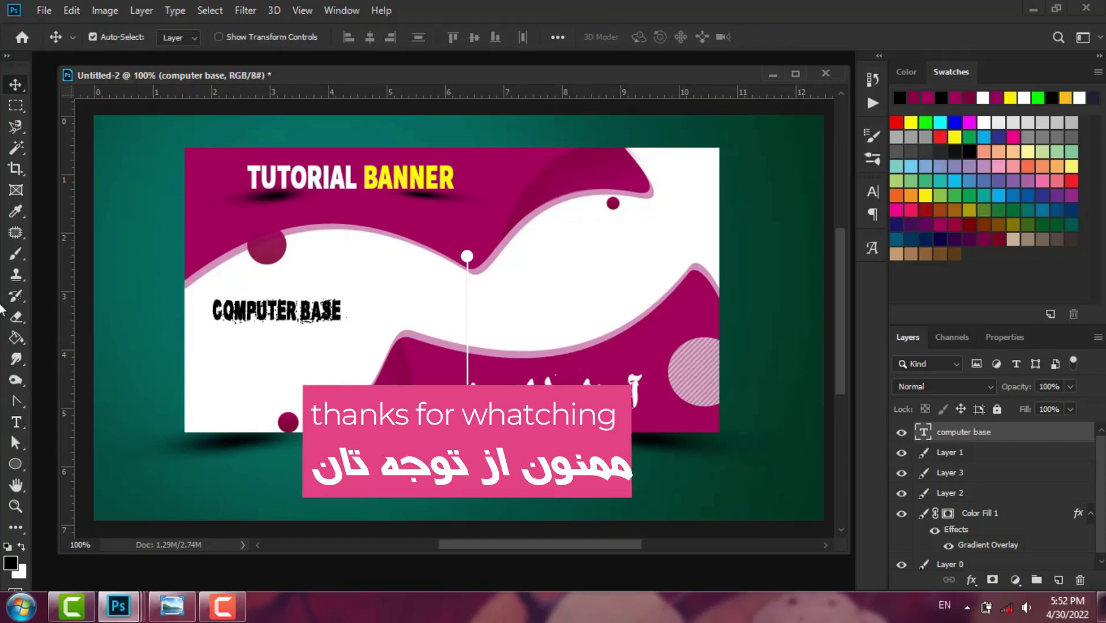
# Step: Rasterize the COMPUTER BASE text layer and paint a black check mark beside the text with the 15 px brush
pyautogui.click(16, 257)
pyautogui.click(352, 307)
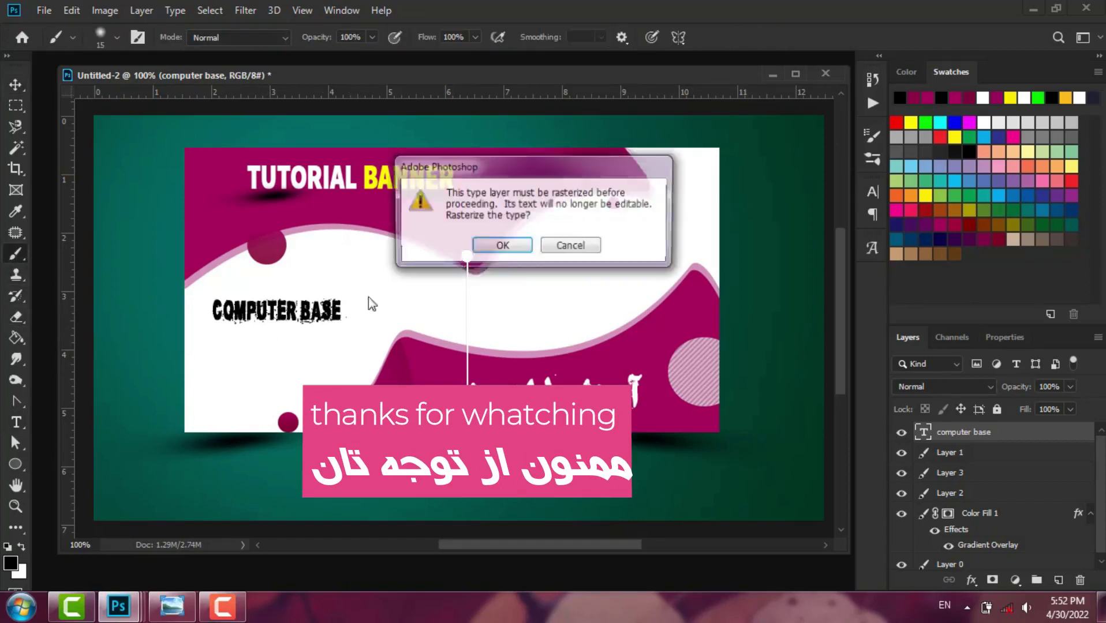
pyautogui.press('Return')
pyautogui.moveTo(353, 306)
pyautogui.mouseDown()
pyautogui.moveTo(363, 315)
pyautogui.moveTo(390, 277)
pyautogui.mouseUp()
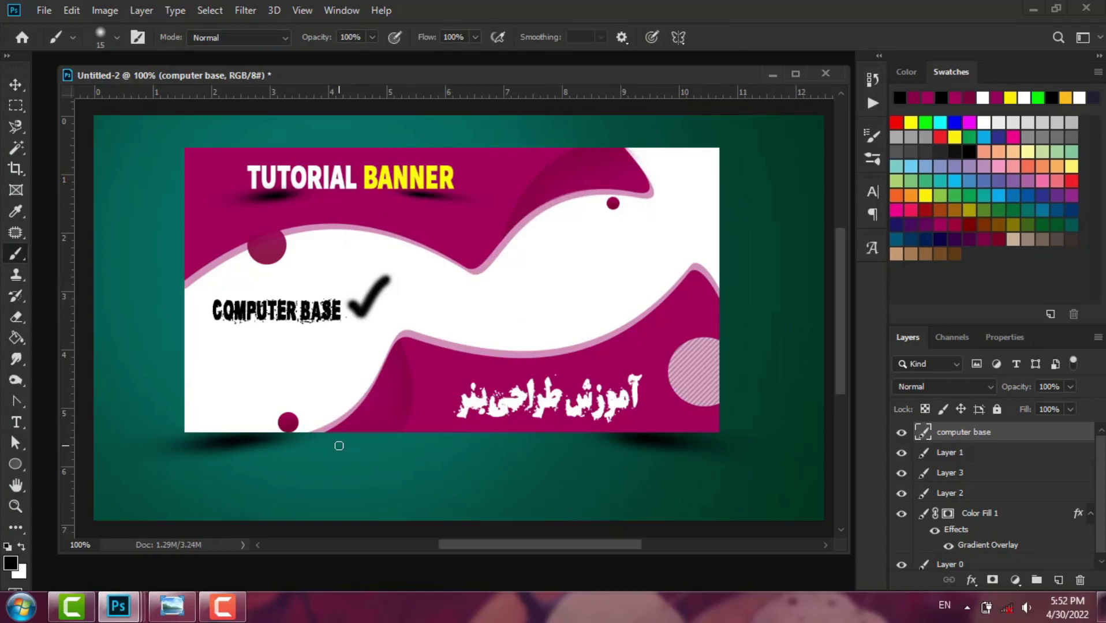